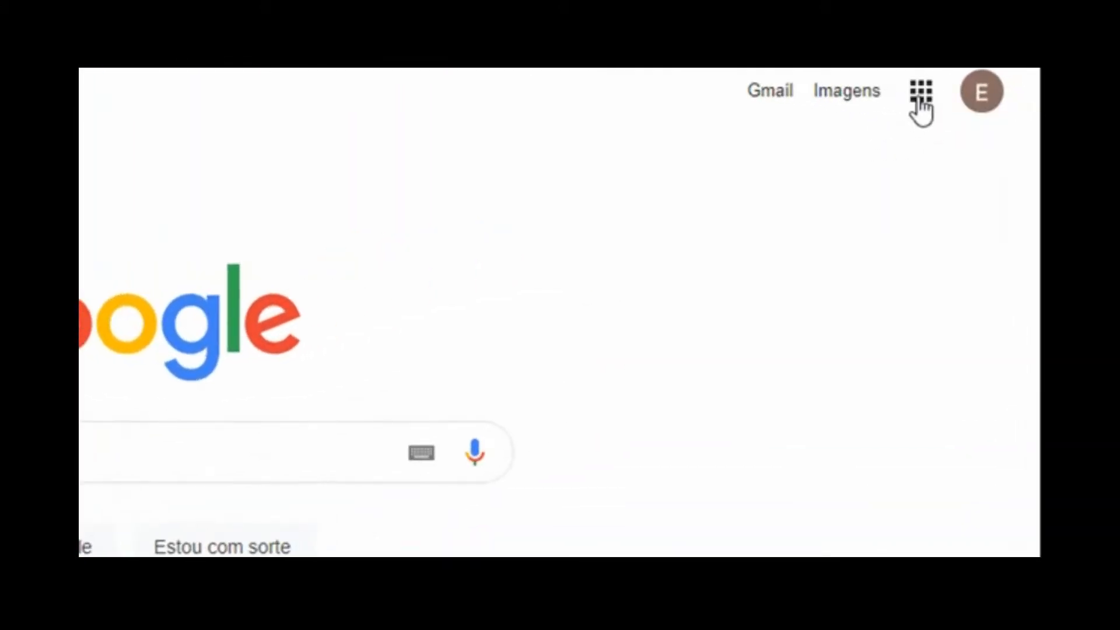
# Go to Google Drive from the Google apps grid and start creating a new blank form
pyautogui.click(921, 94)
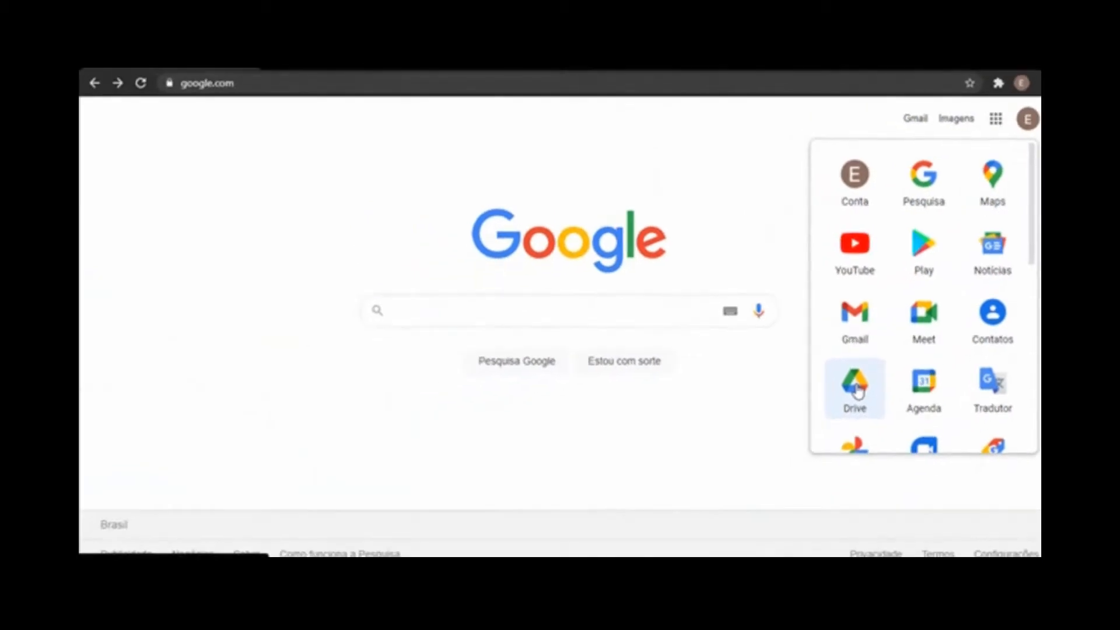
pyautogui.click(856, 388)
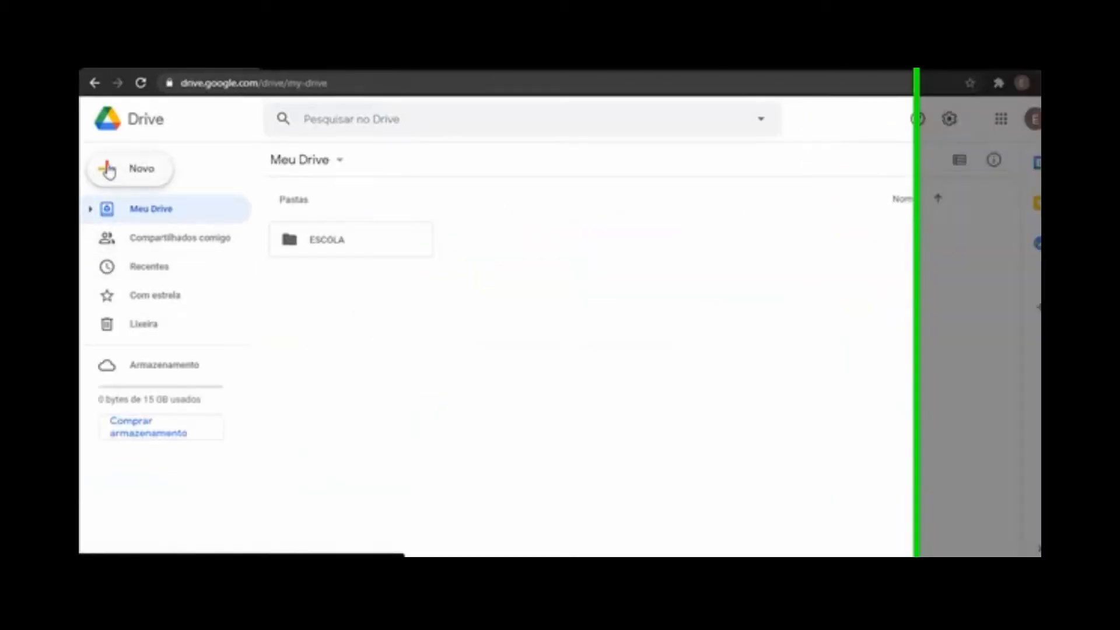
pyautogui.click(115, 129)
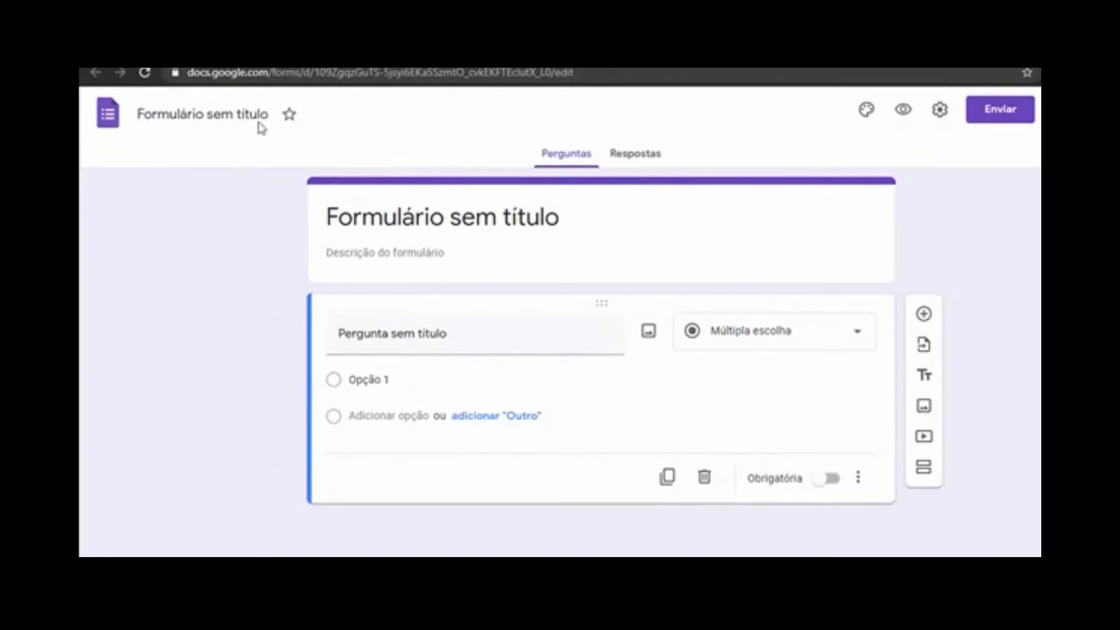
# Replace the untitled form's title with 'FORMULÁRIO PILOTO'
pyautogui.click(410, 221)
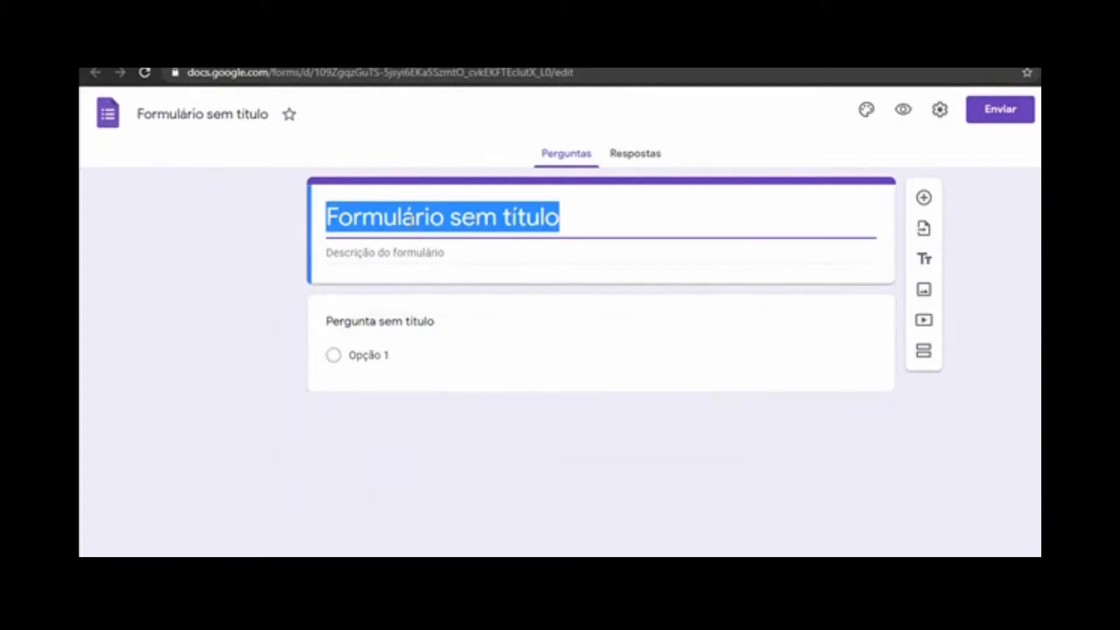
pyautogui.write('FOR')
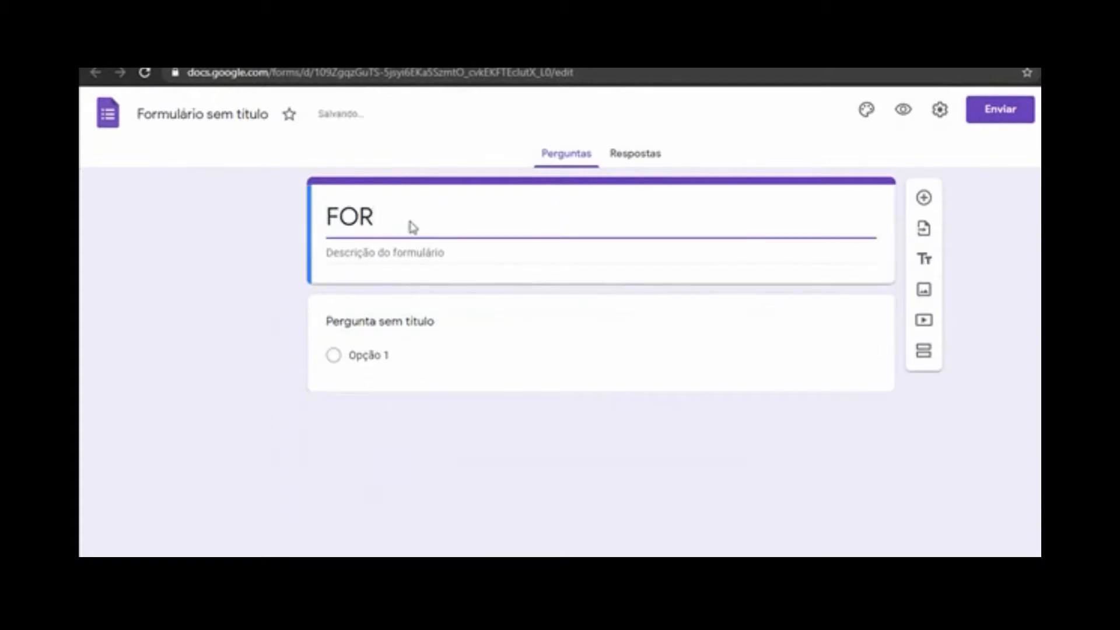
pyautogui.write('MULÁRIO ')
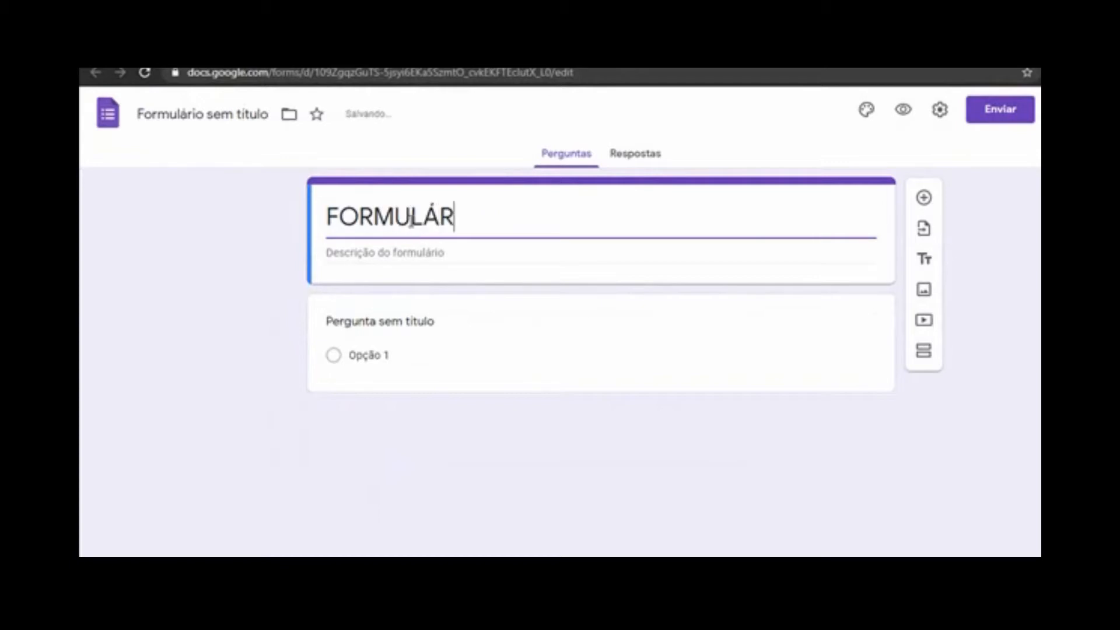
pyautogui.write('PILOTO')
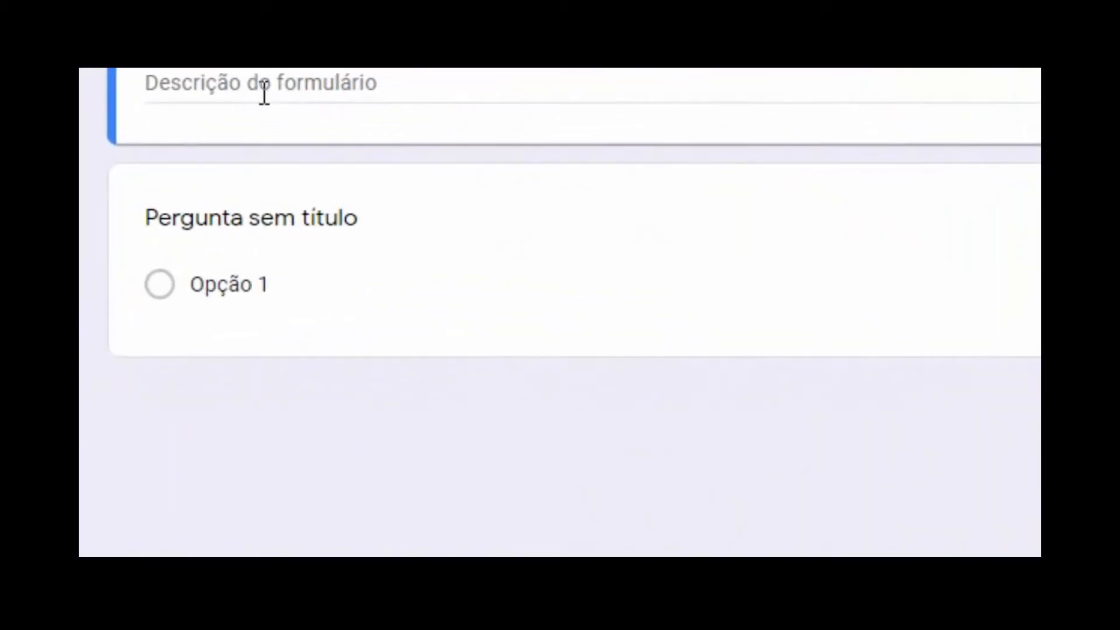
pyautogui.click(365, 246)
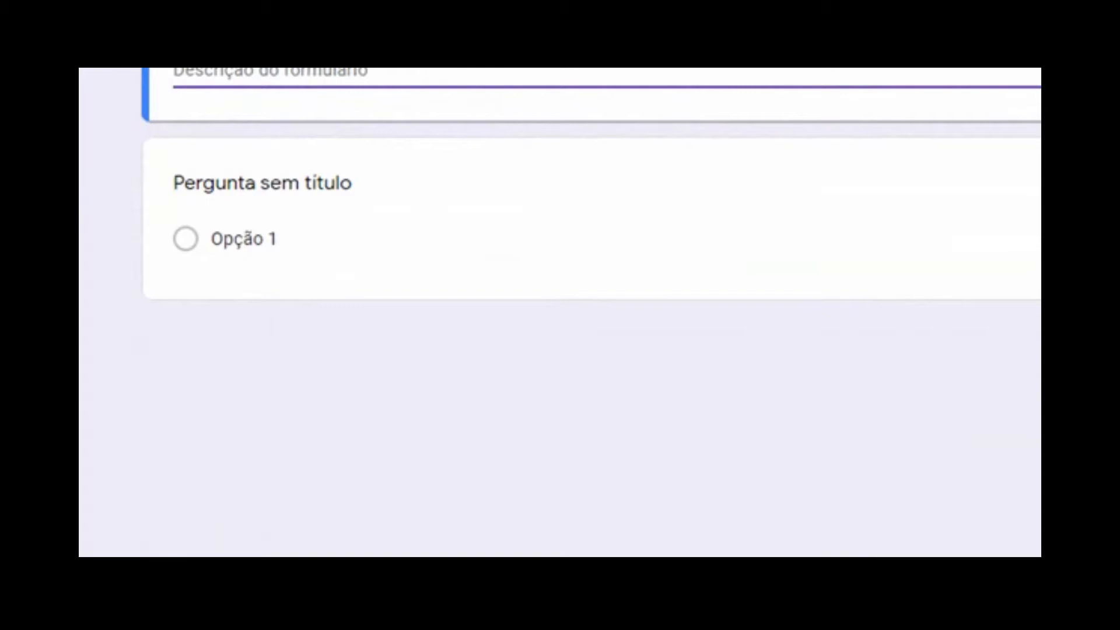
# Copy the Leis de Newton activity paragraph from the Word document into the form description
pyautogui.moveTo(851, 625)
pyautogui.click(852, 548)
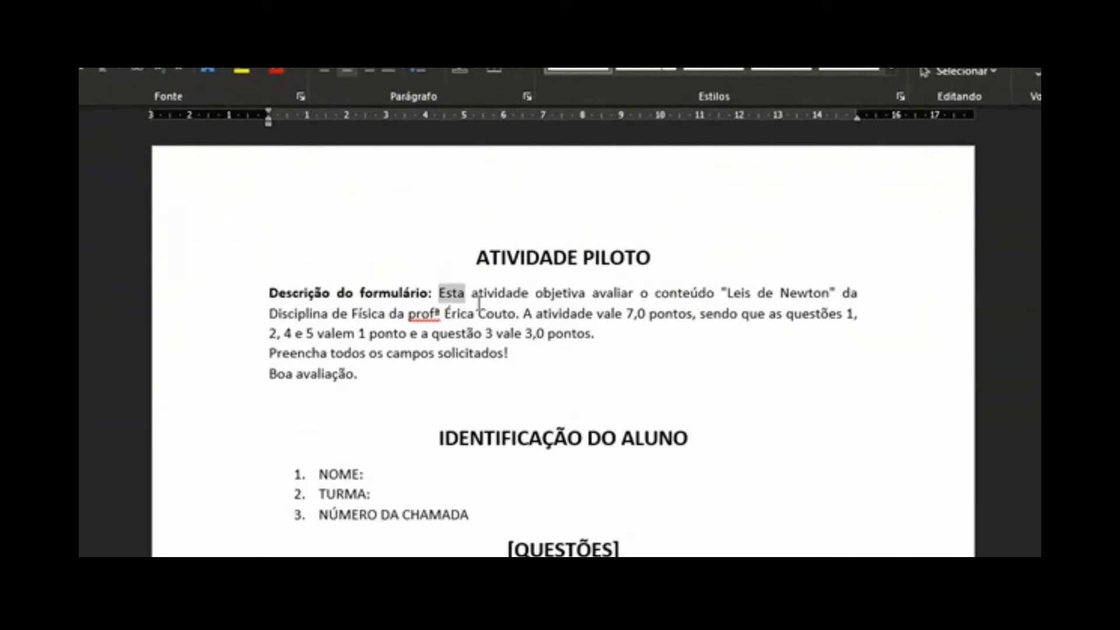
pyautogui.moveTo(464, 293); pyautogui.dragTo(505, 387)
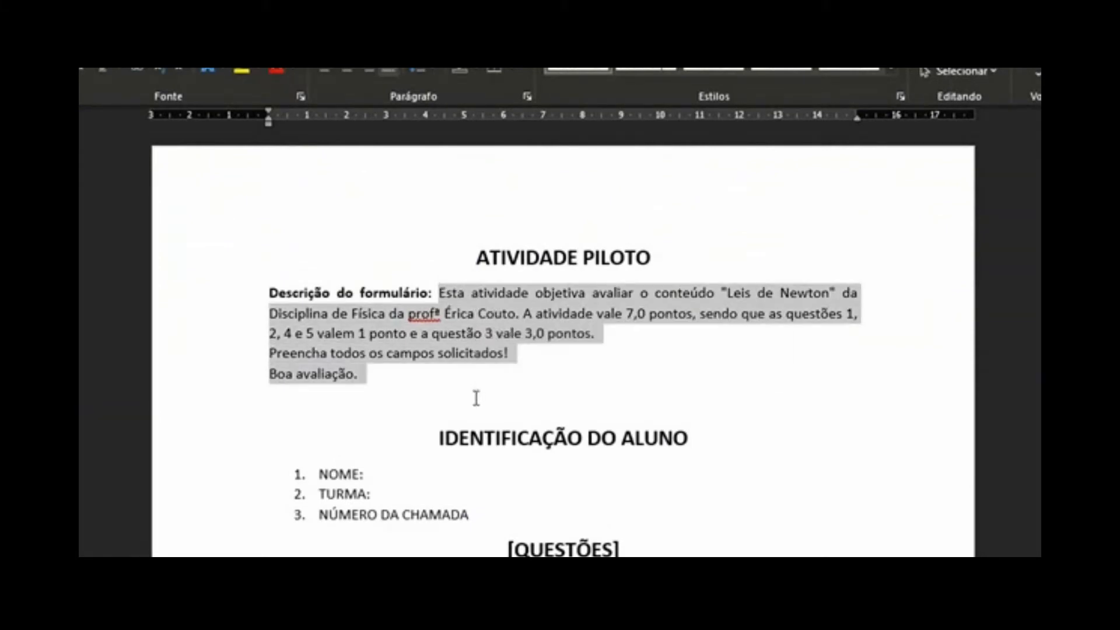
pyautogui.hotkey('ctrl', 'c')
pyautogui.hotkey('alt', 'Tab')
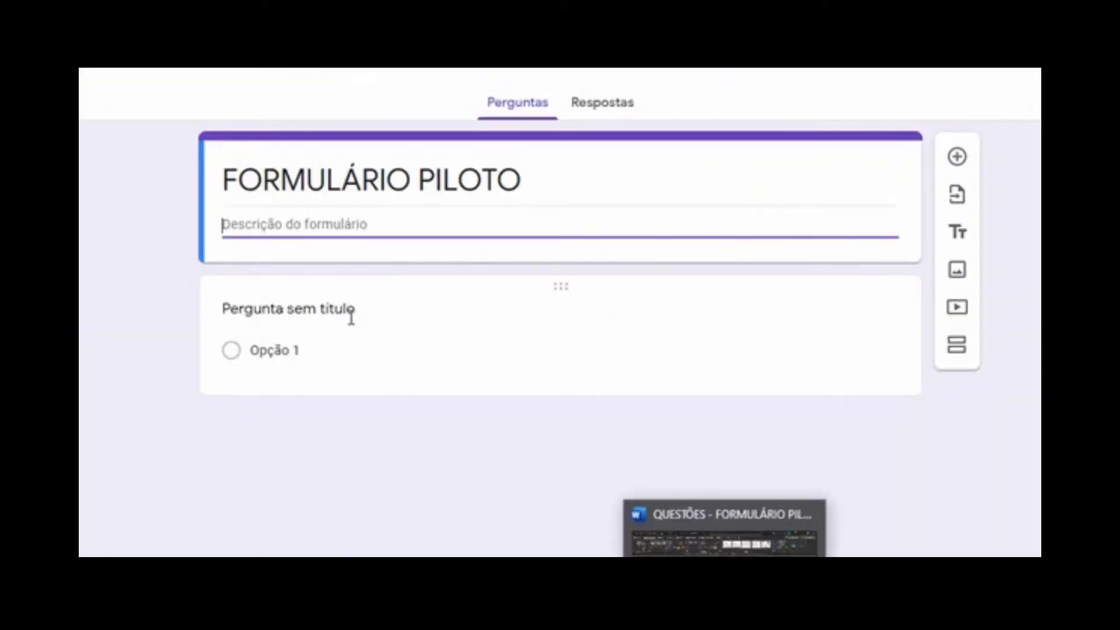
pyautogui.hotkey('ctrl', 'v')
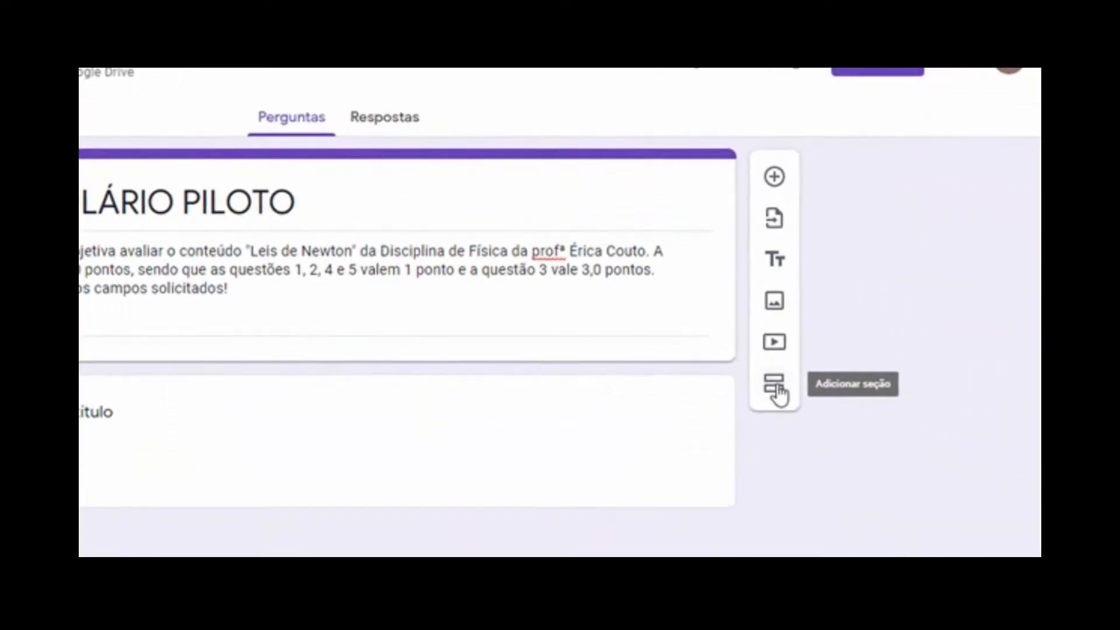
# Add section 'IDENTIFICAÇÃO DO ALUNO' with description 'PREENCHA TODAS AS INFORMAÇÕES COM ATENÇÃO.'
pyautogui.click(778, 389)
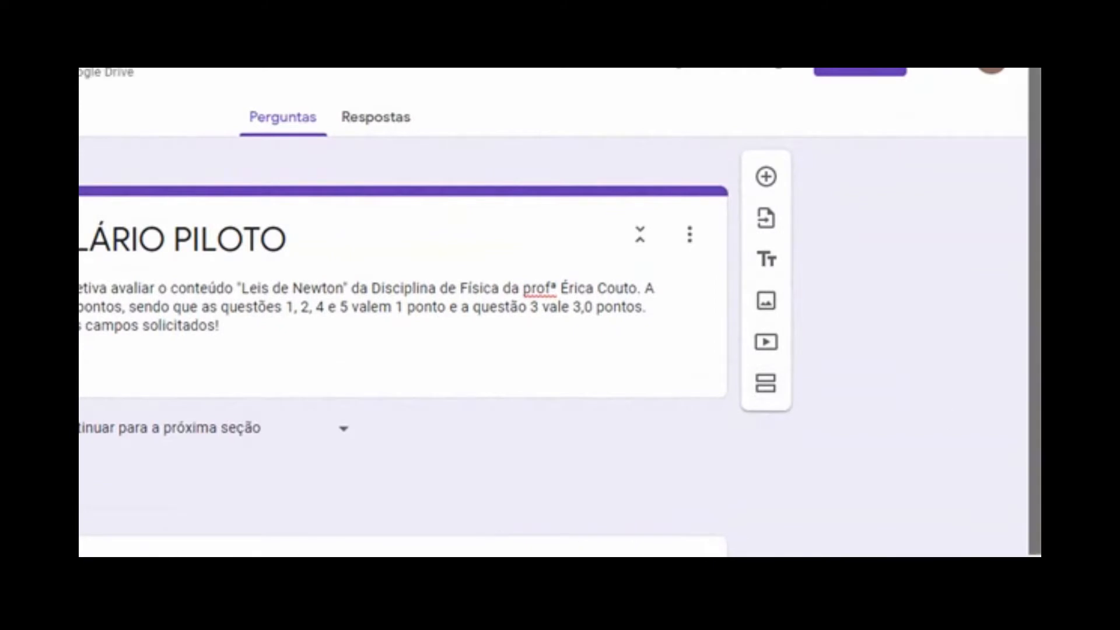
pyautogui.scroll(-2, 409, 350)
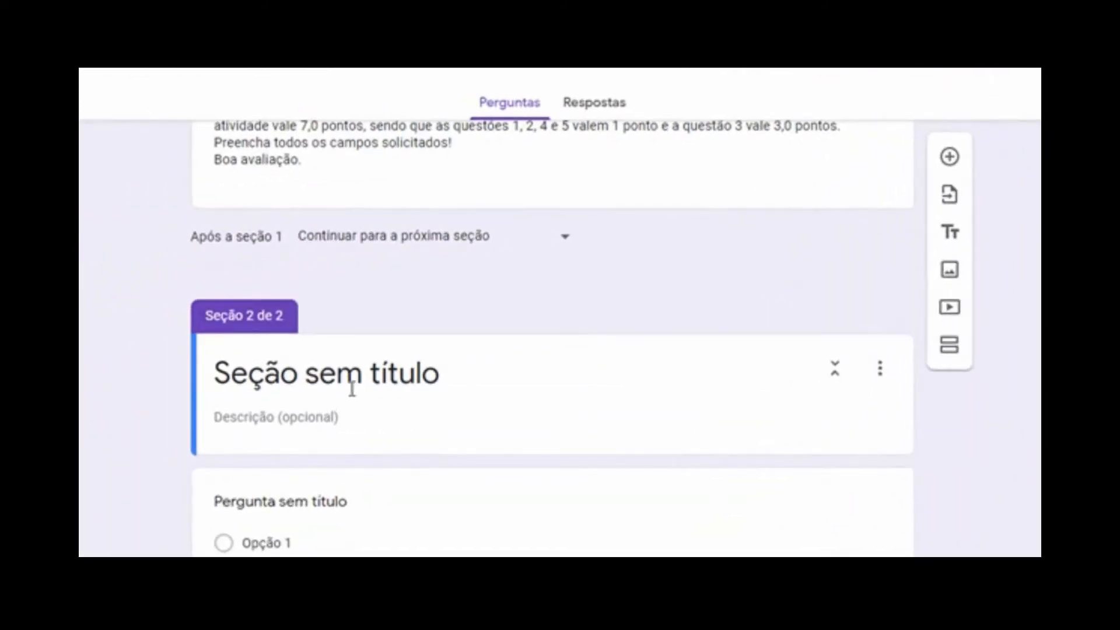
pyautogui.click(347, 375)
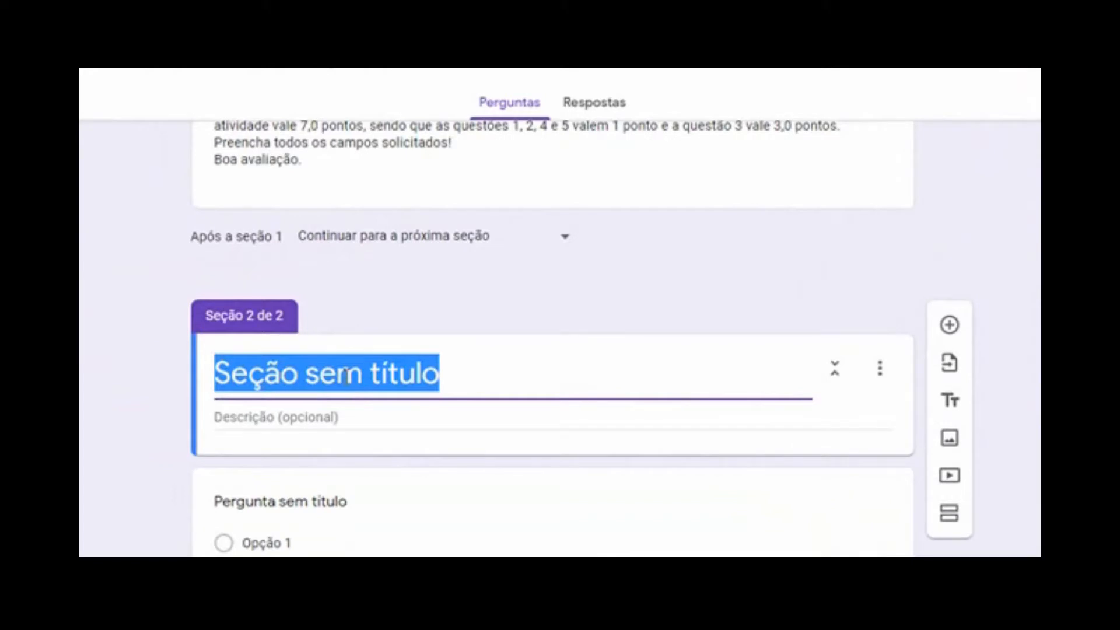
pyautogui.write('IDENTIFICAÇÃO DO ALUNO')
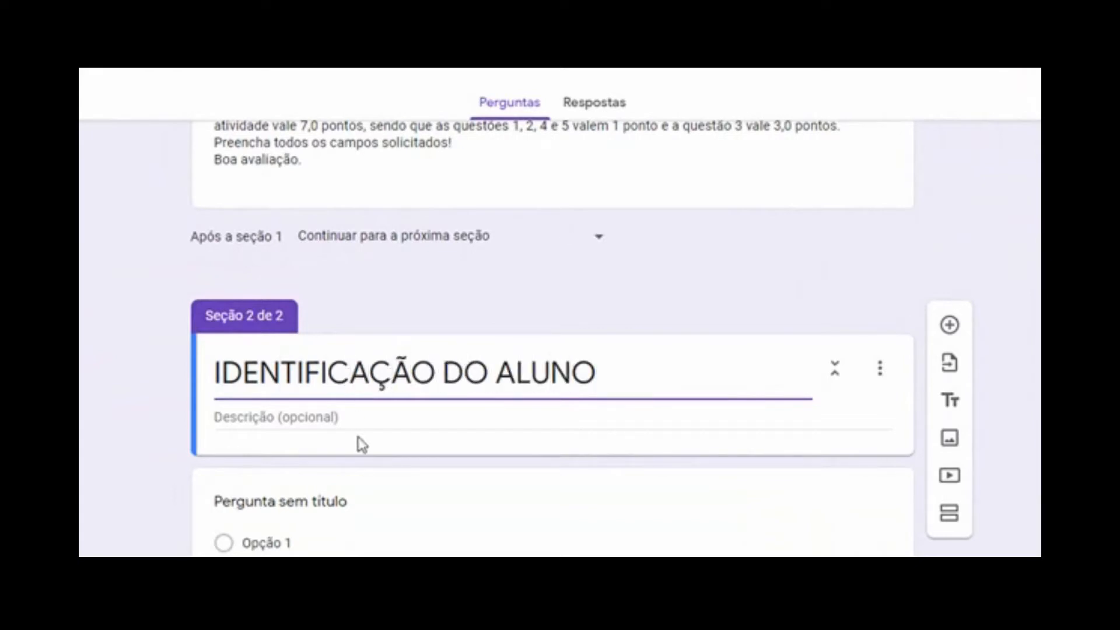
pyautogui.click(352, 425)
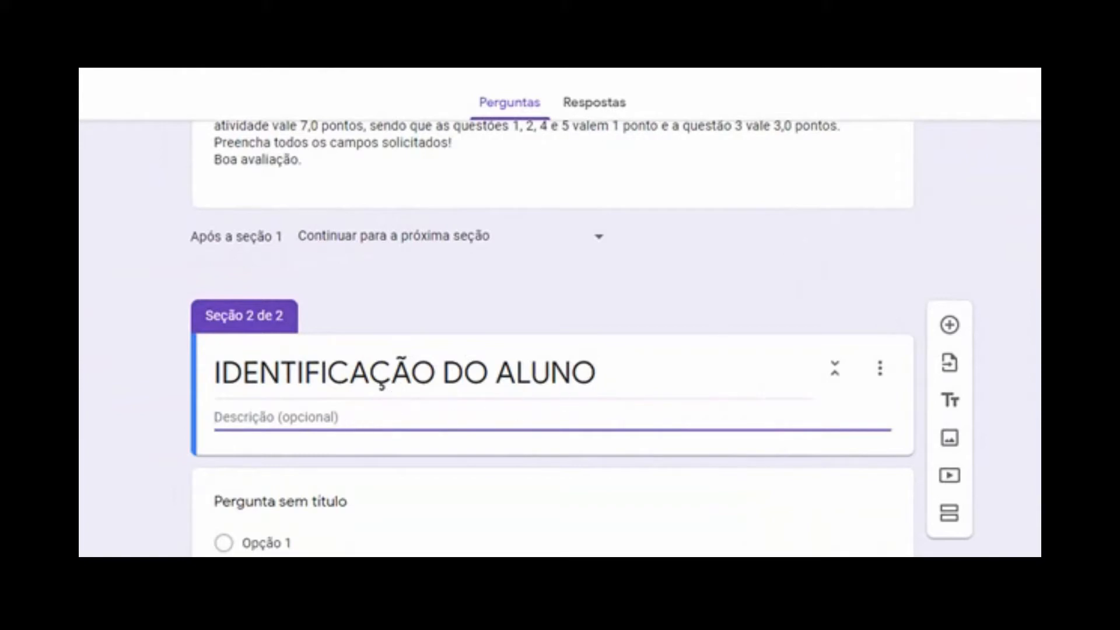
pyautogui.hotkey('ctrl', 'v')
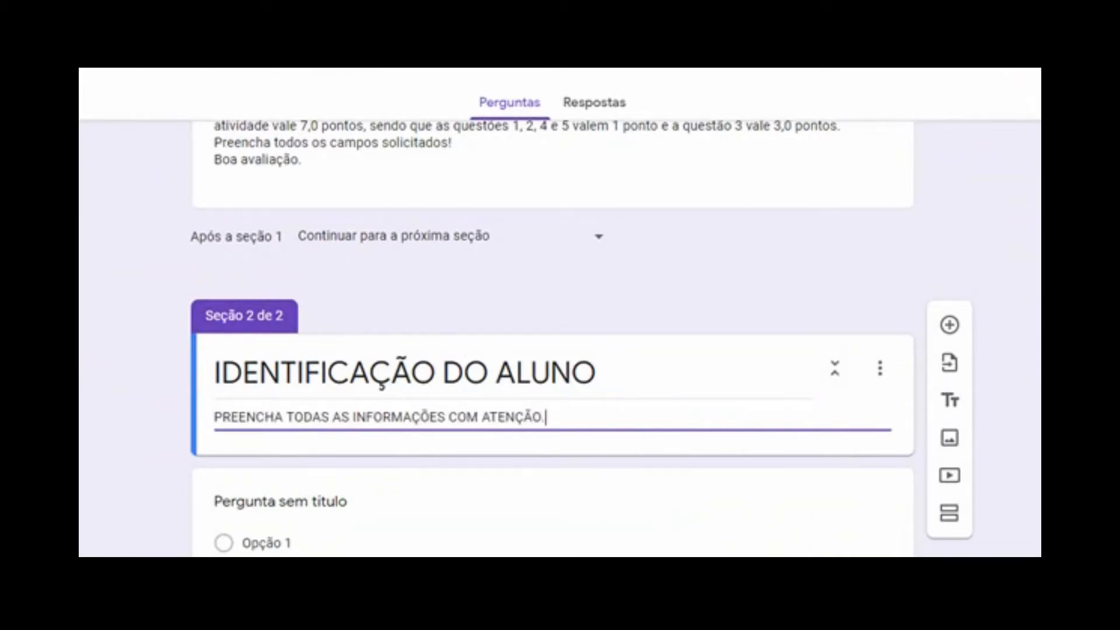
pyautogui.scroll(-1, 553, 373)
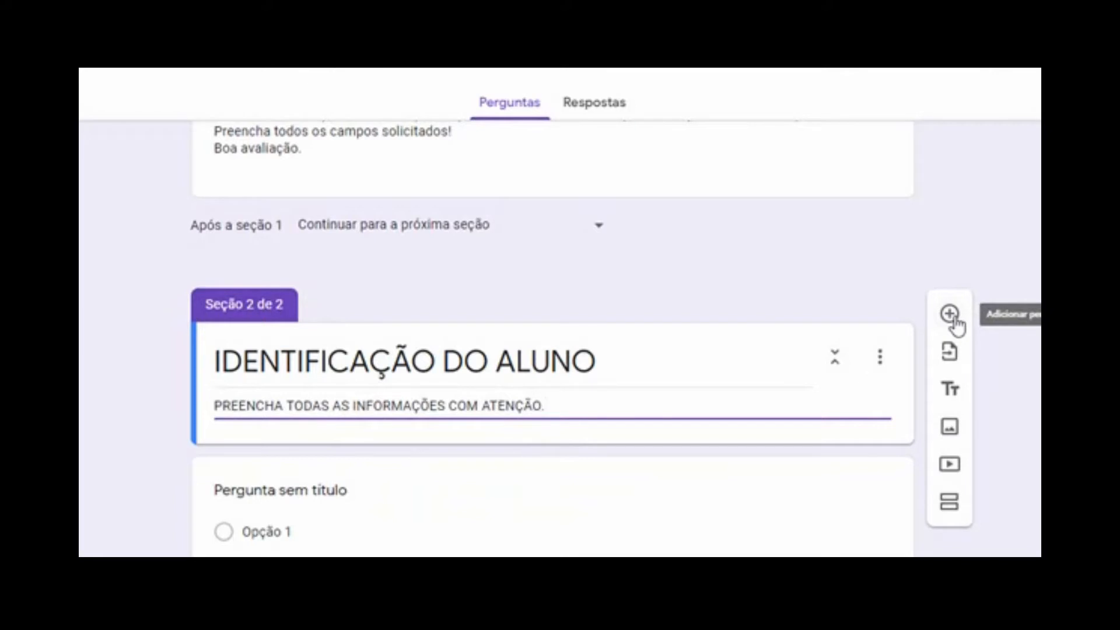
pyautogui.click(282, 492)
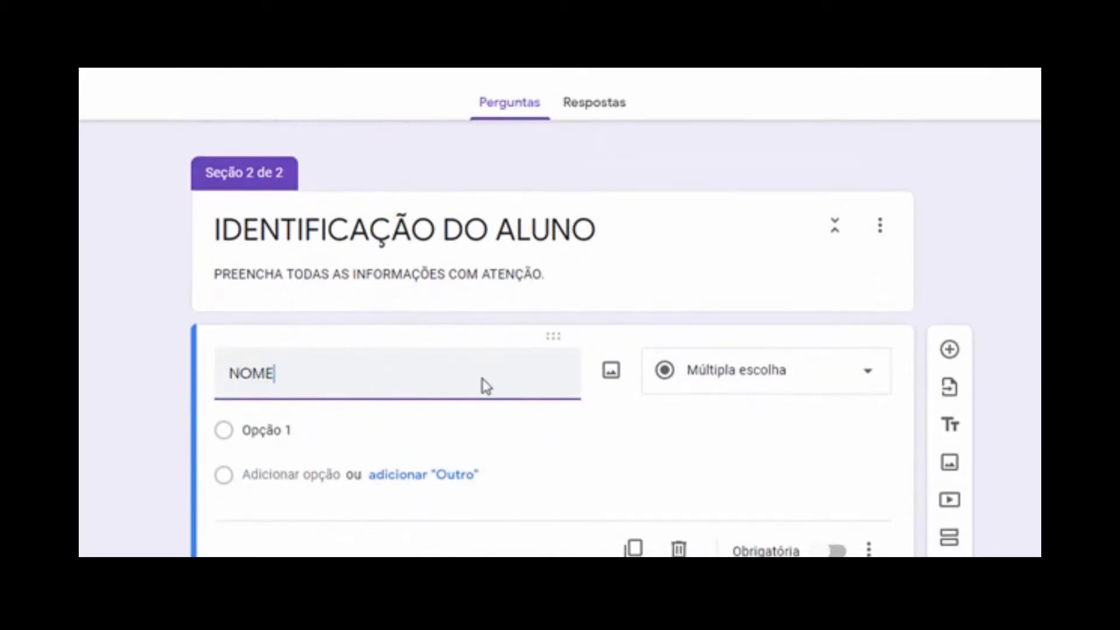
# Make the section's first question a required short answer titled 'NOME:'
pyautogui.write(':')
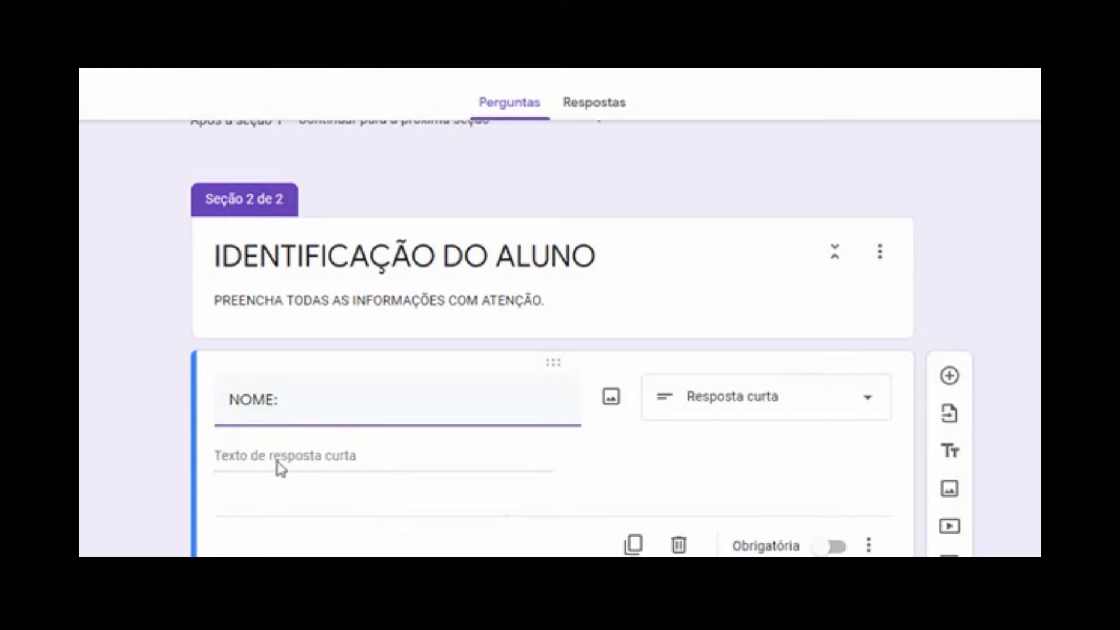
pyautogui.click(333, 458)
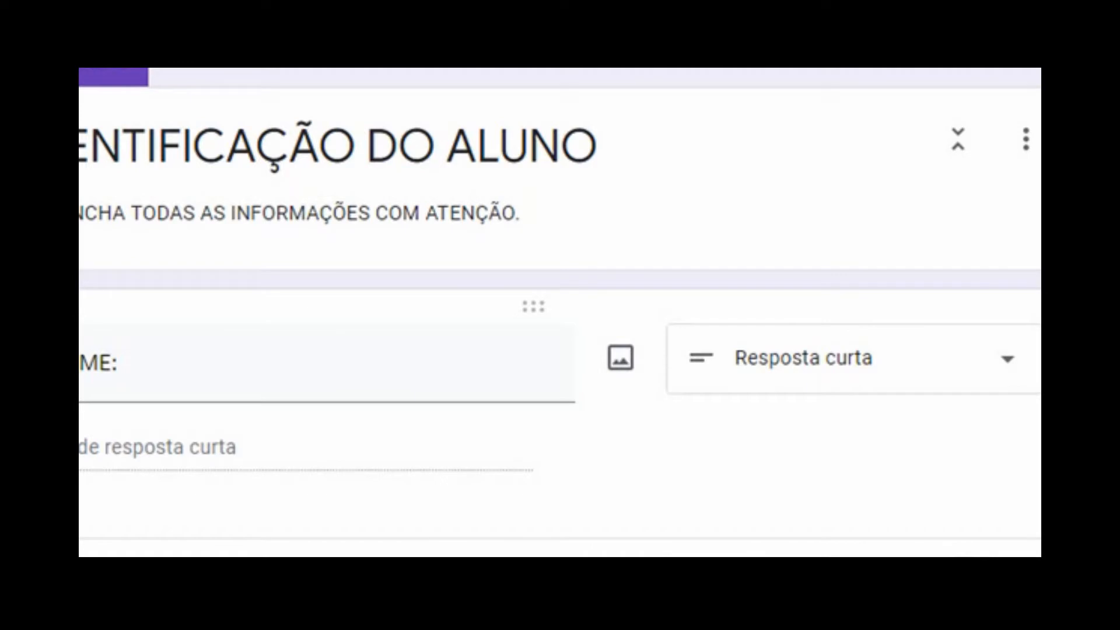
pyautogui.click(953, 381)
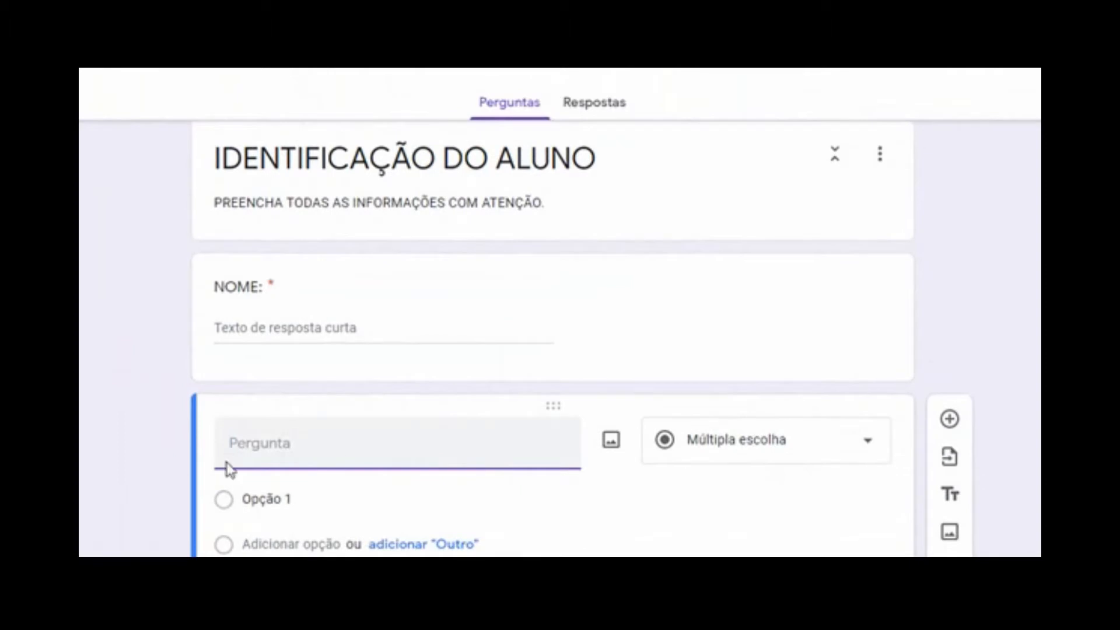
# Title the next question 'TURMA' and make it a dropdown-list question
pyautogui.write('TURMA:')
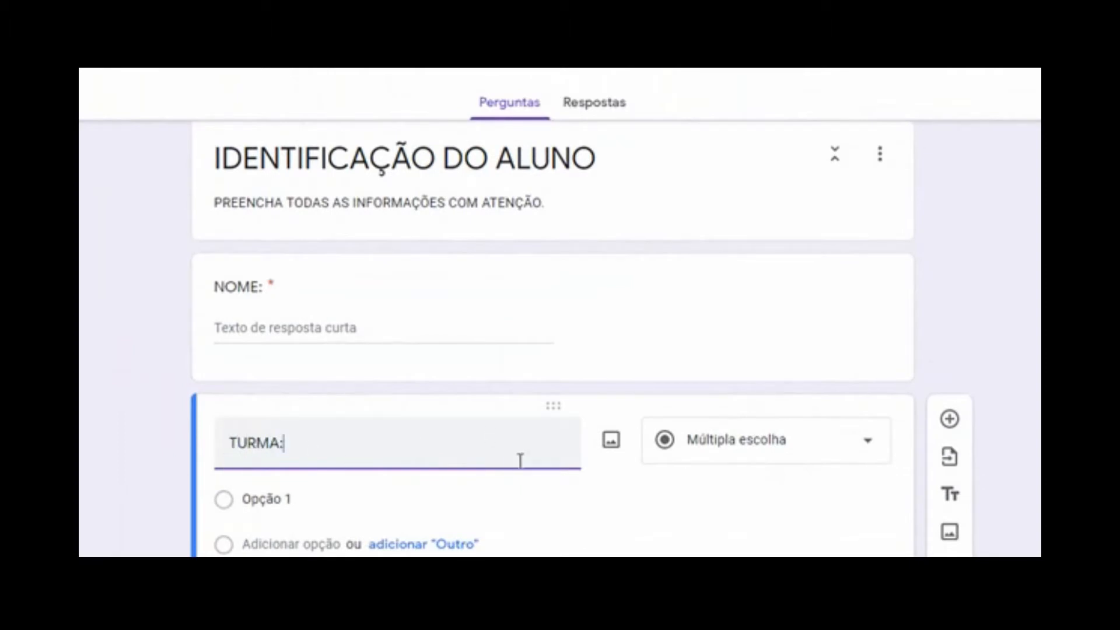
pyautogui.press('Tab')
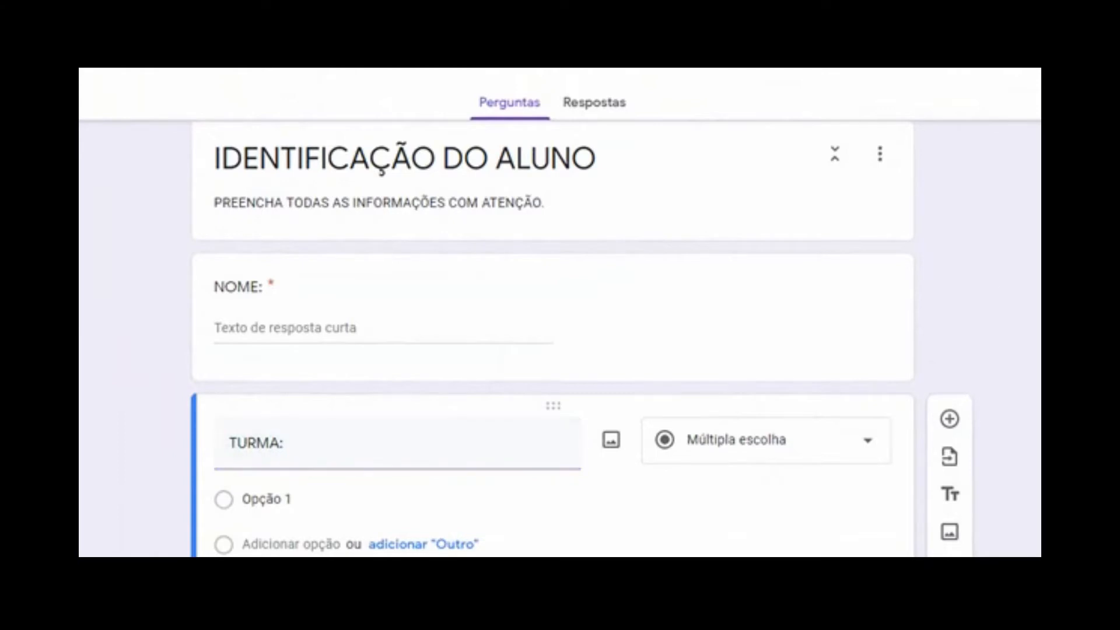
pyautogui.scroll(-1, 553, 338)
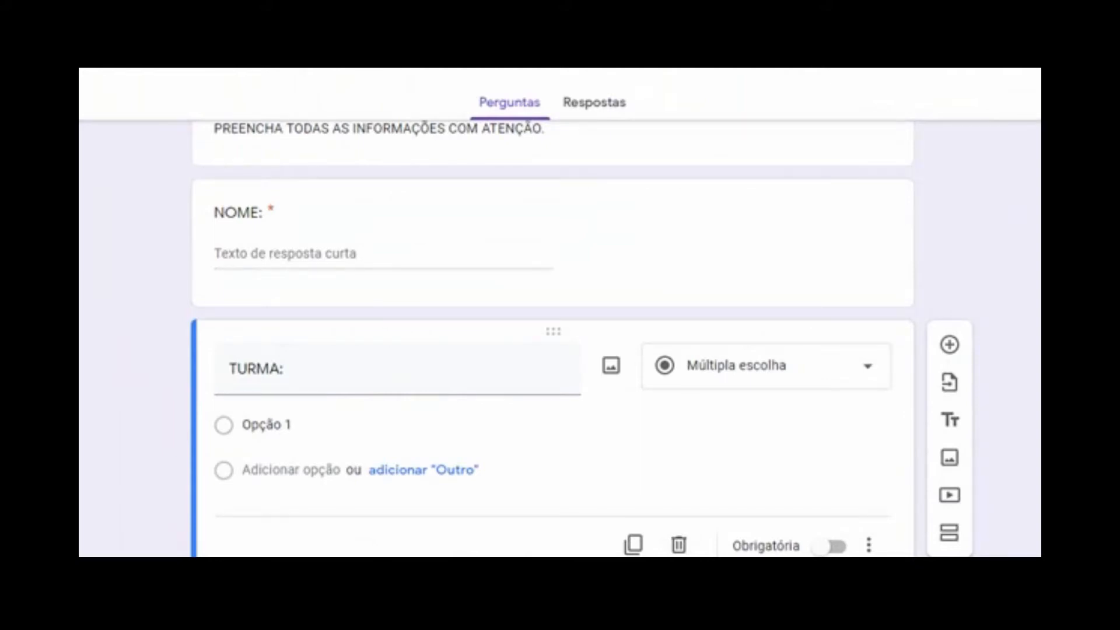
pyautogui.click(261, 429)
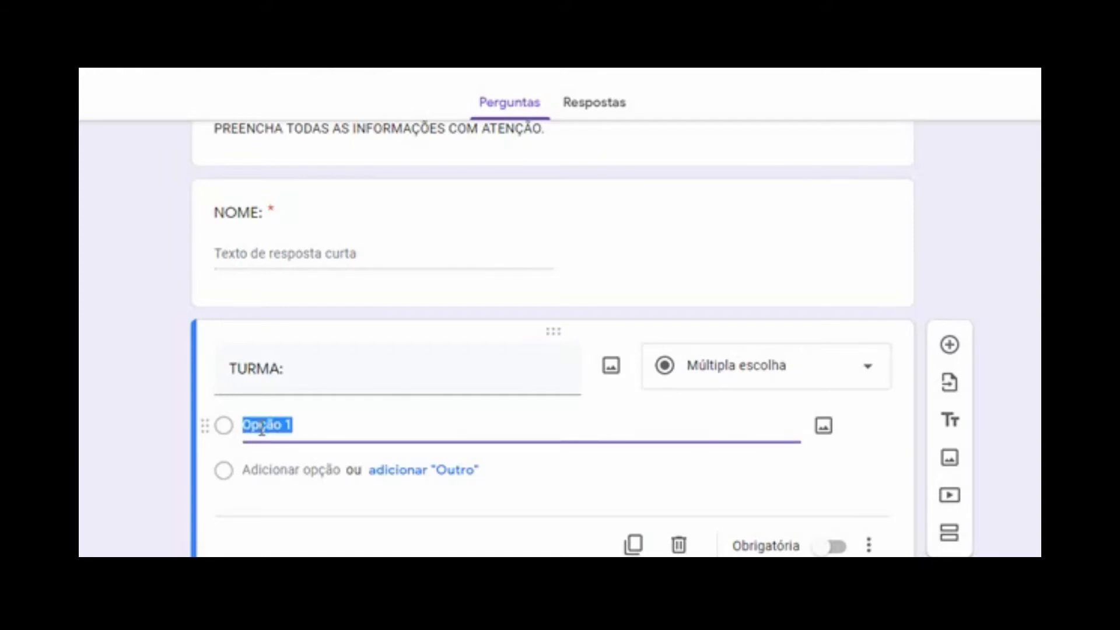
pyautogui.click(870, 373)
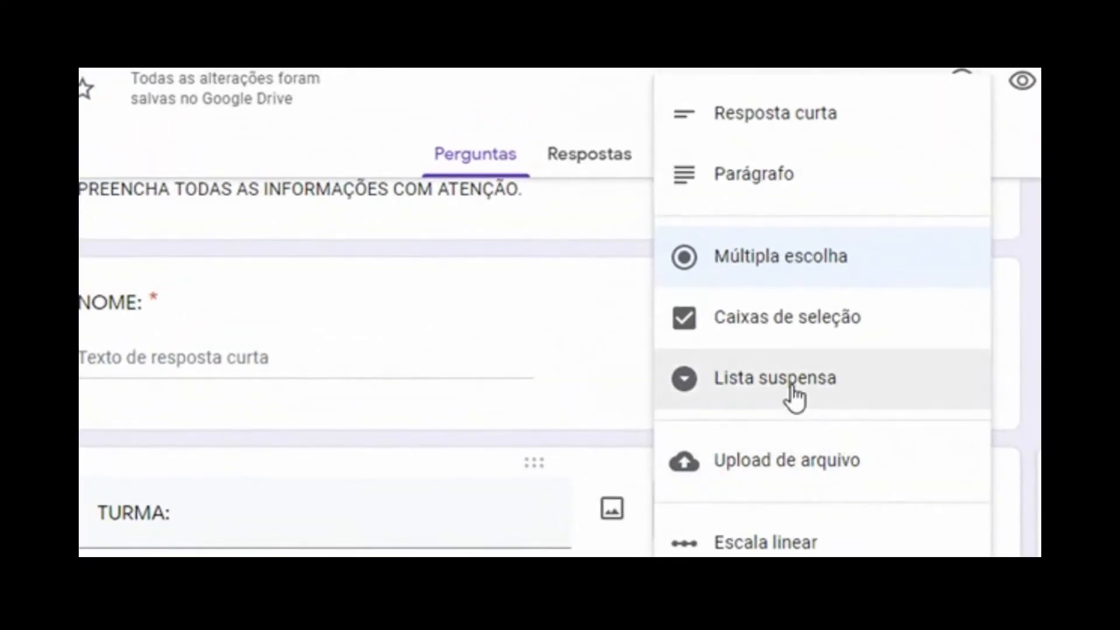
pyautogui.click(751, 286)
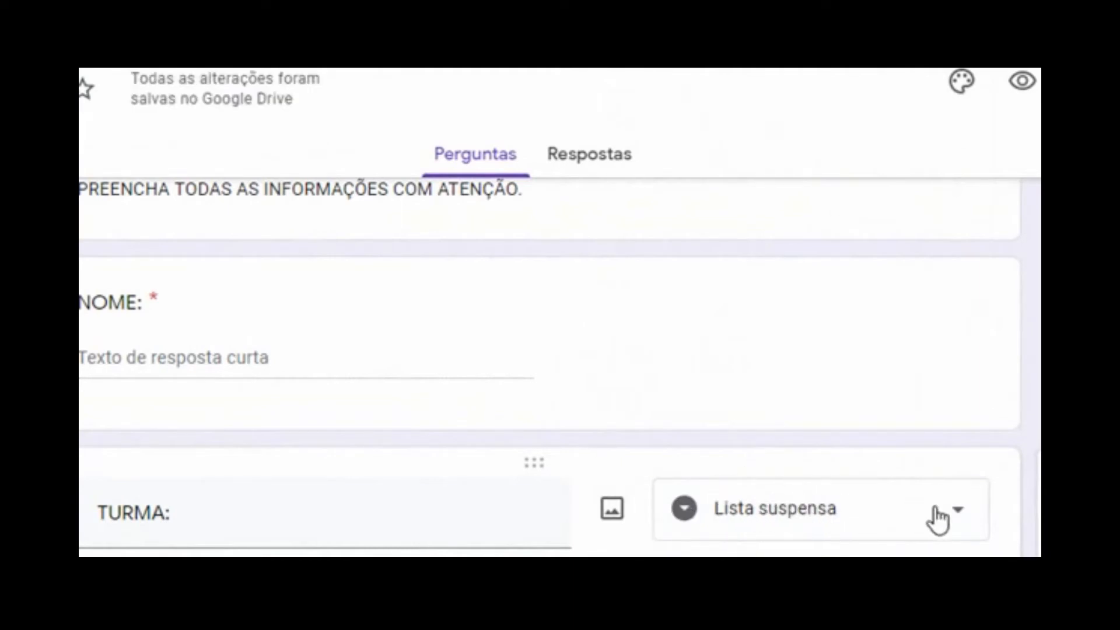
pyautogui.click(964, 519)
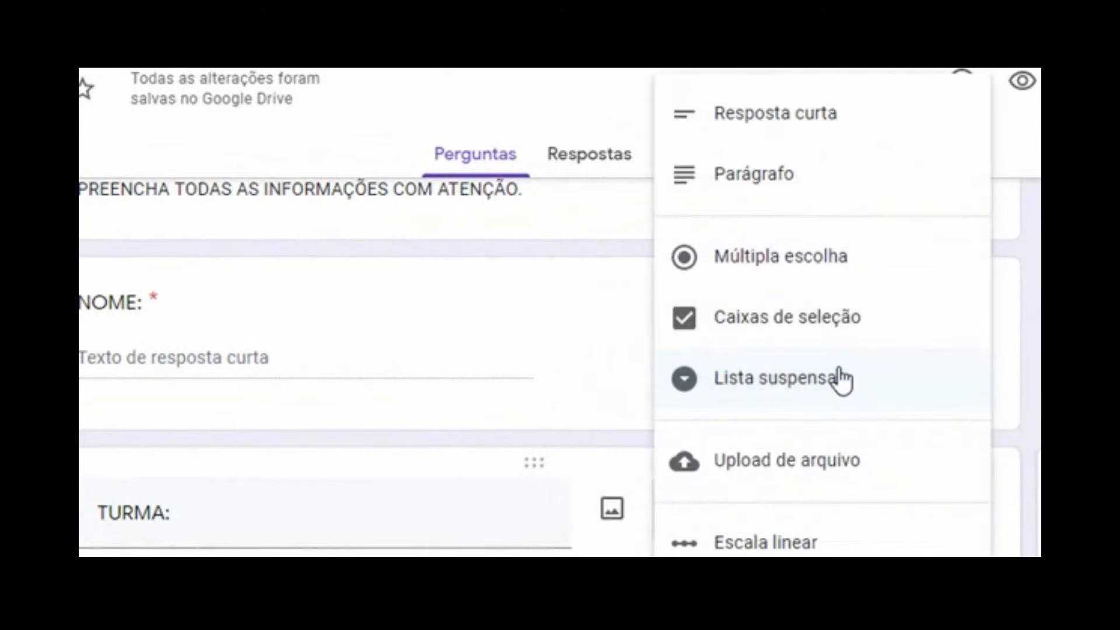
pyautogui.click(846, 390)
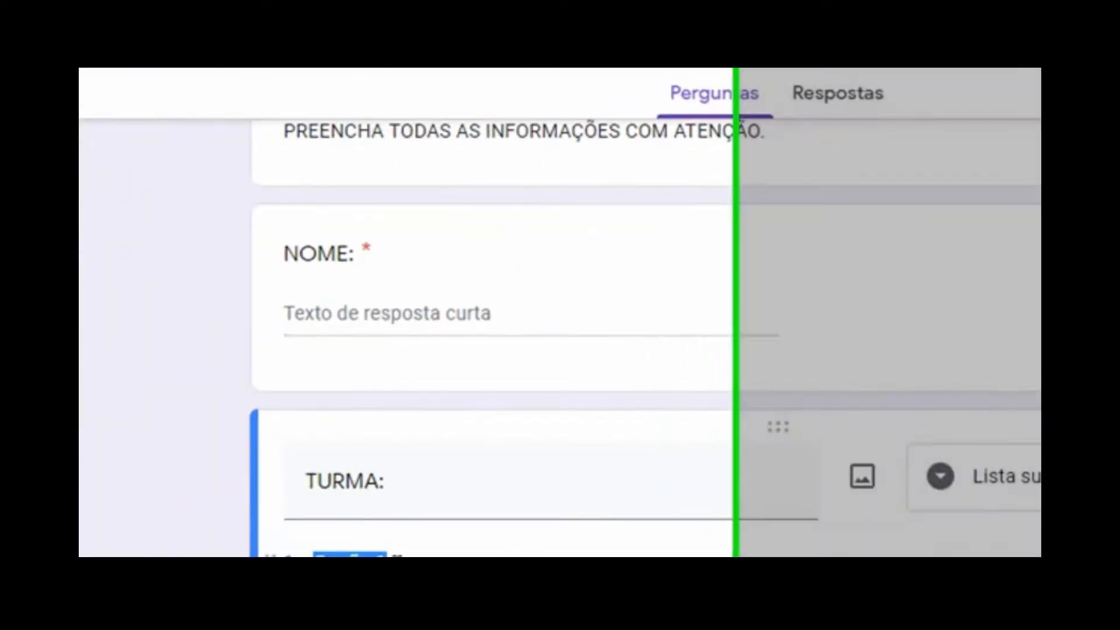
# Give TURMA the options A and B and make it required
pyautogui.write('A')
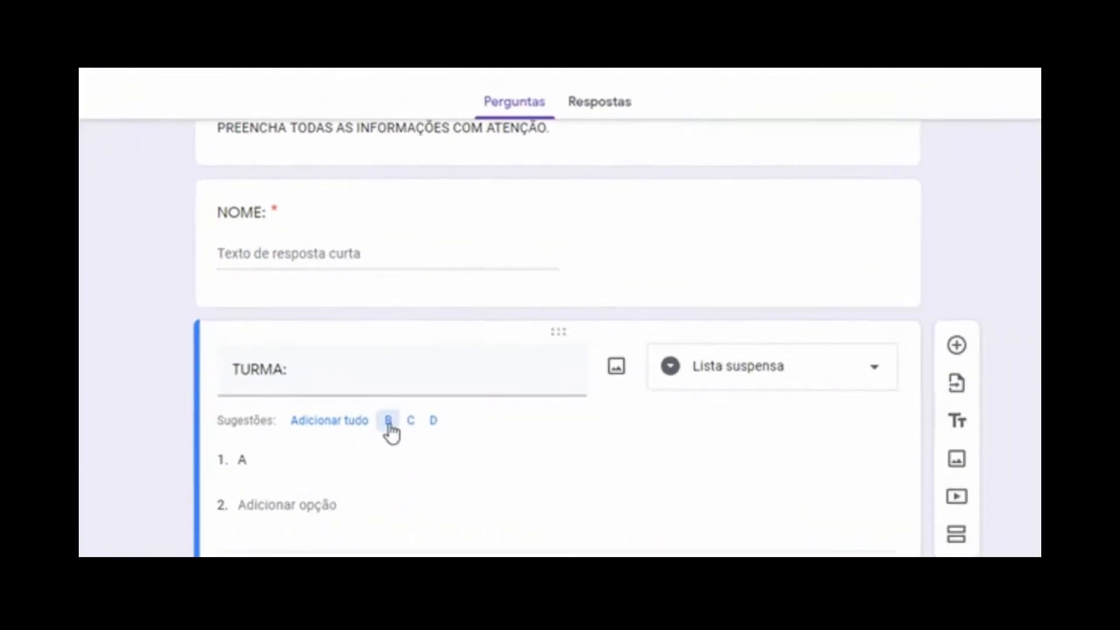
pyautogui.click(824, 521)
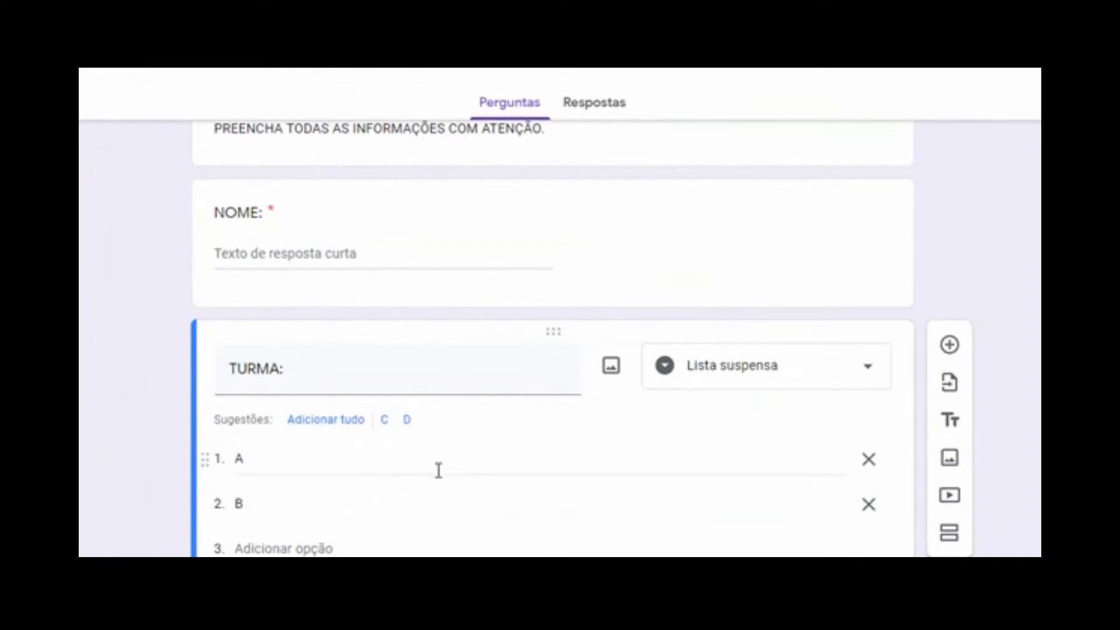
pyautogui.scroll(-1, 554, 342)
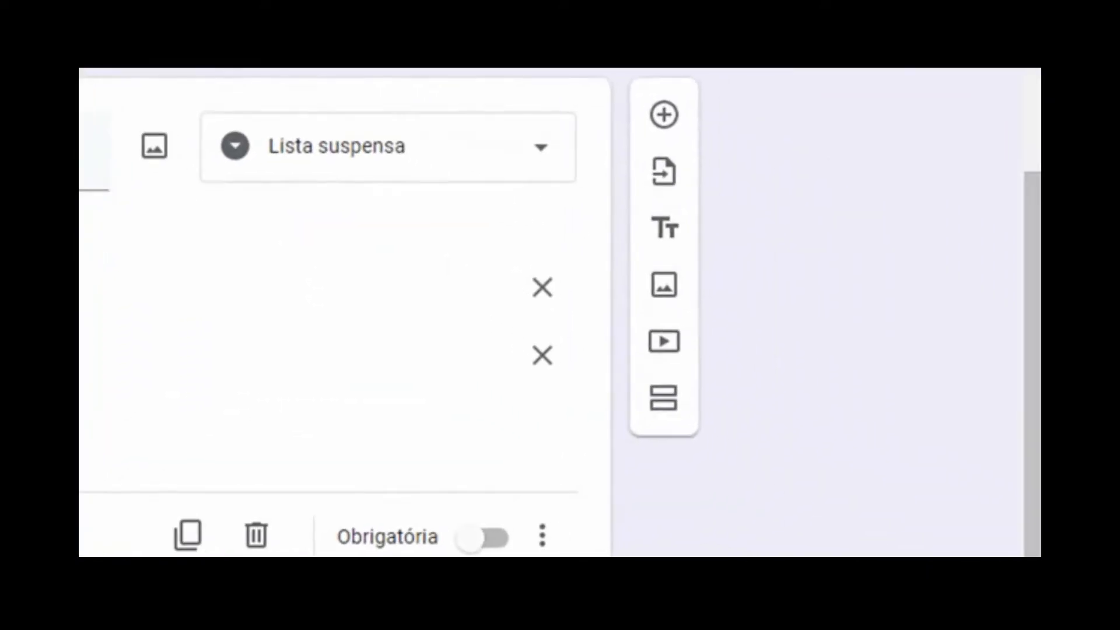
pyautogui.click(470, 538)
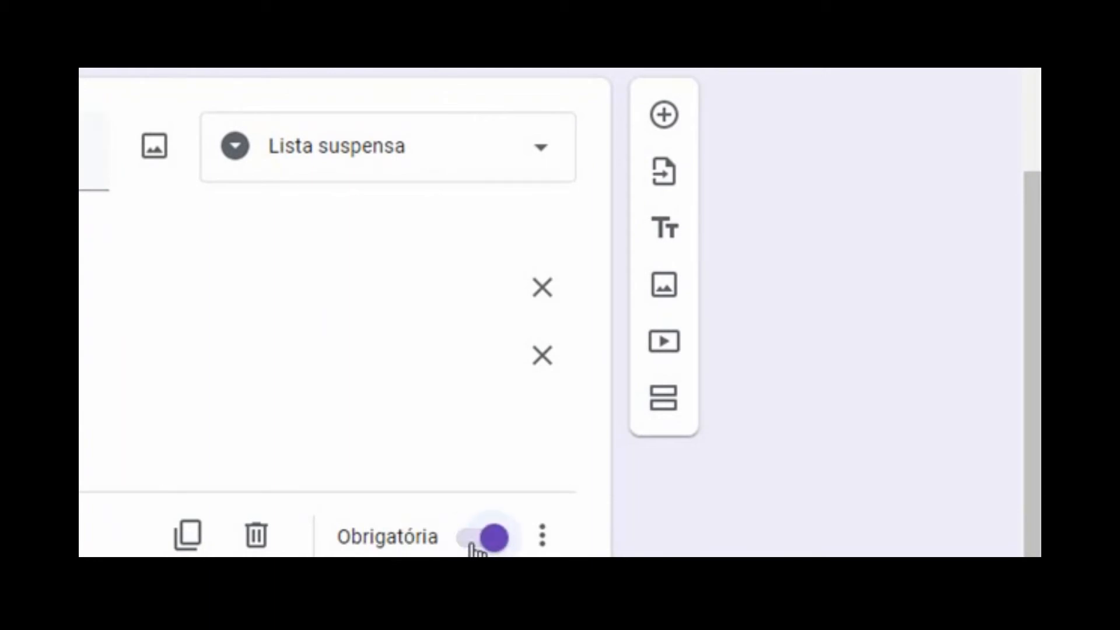
pyautogui.click(665, 115)
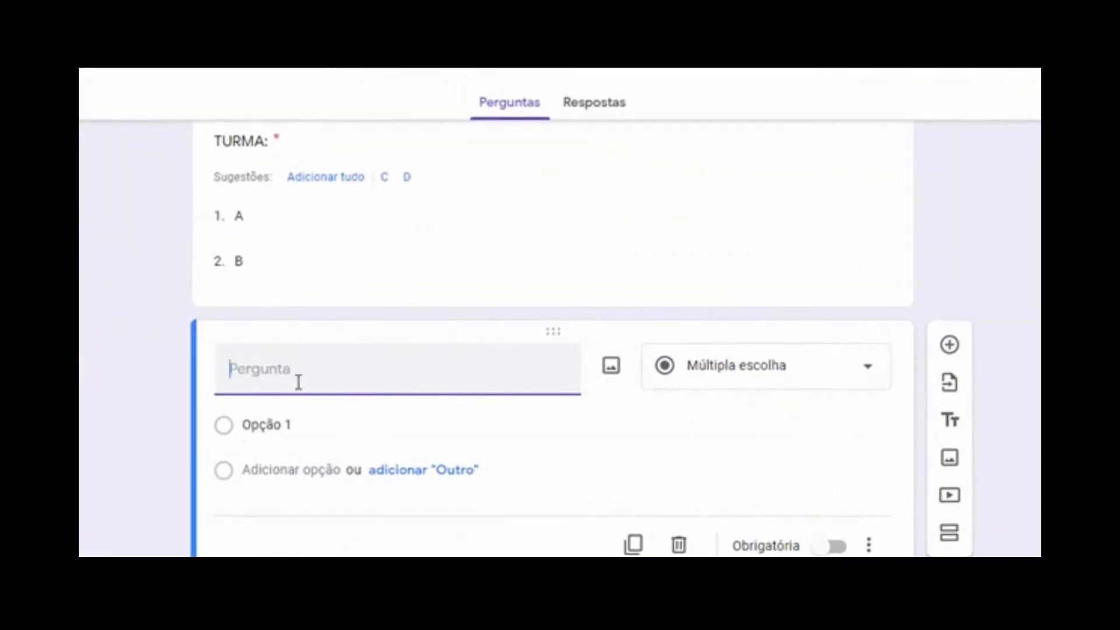
# Add a short-answer question titled 'NÚMERO DA CHAMADA'
pyautogui.write('NÚMERO DA CHAMA')
pyautogui.press('BackSpace')
pyautogui.press('BackSpace')
pyautogui.write('AMADA')
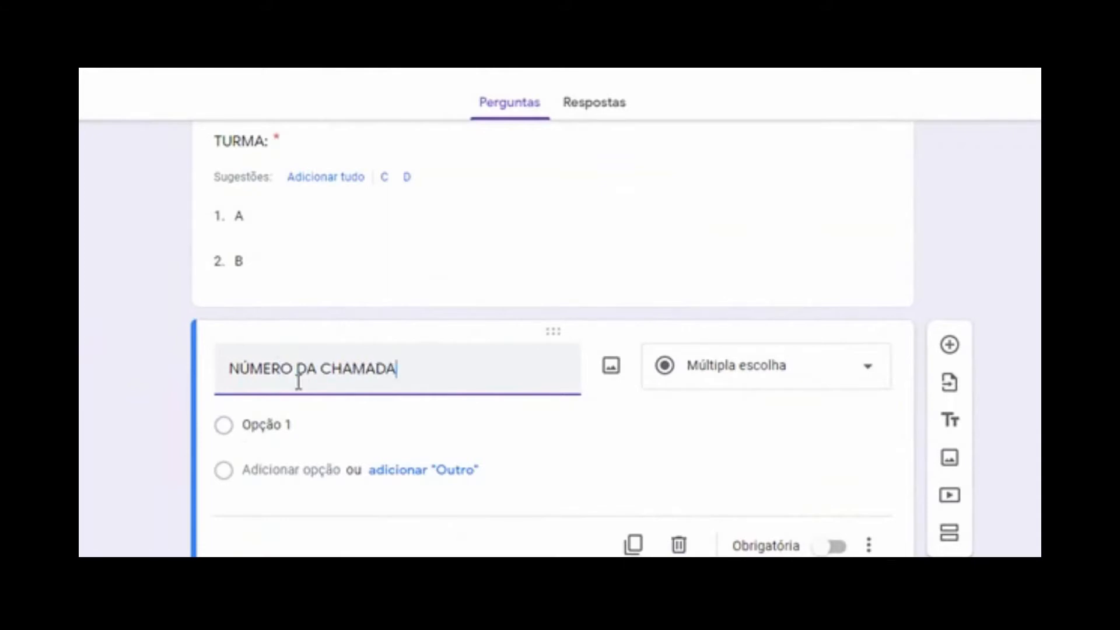
pyautogui.click(752, 417)
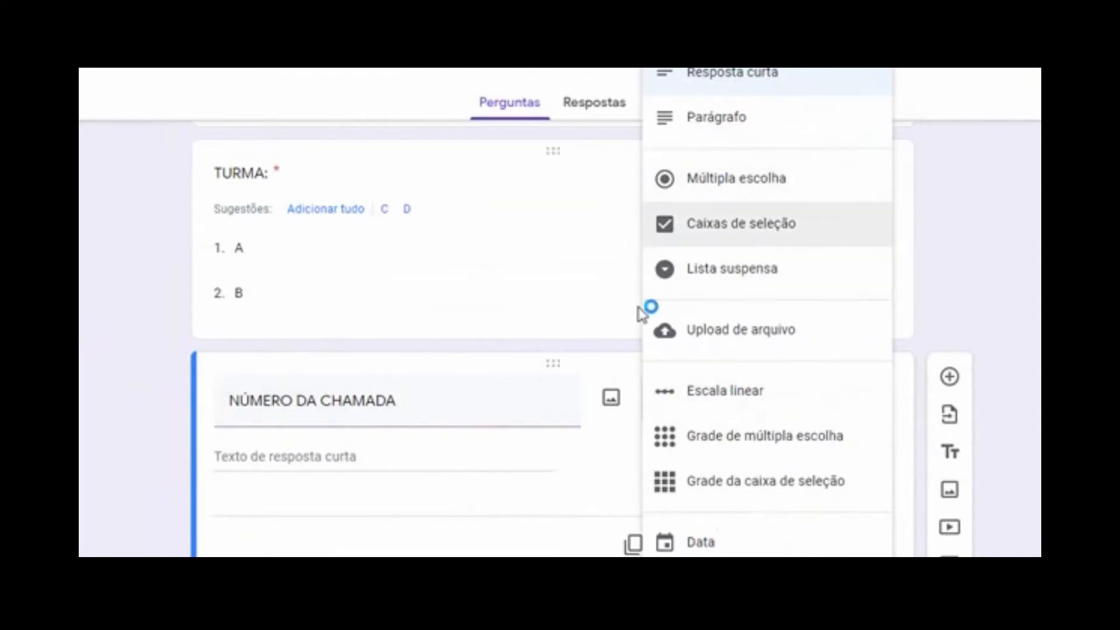
pyautogui.click(749, 84)
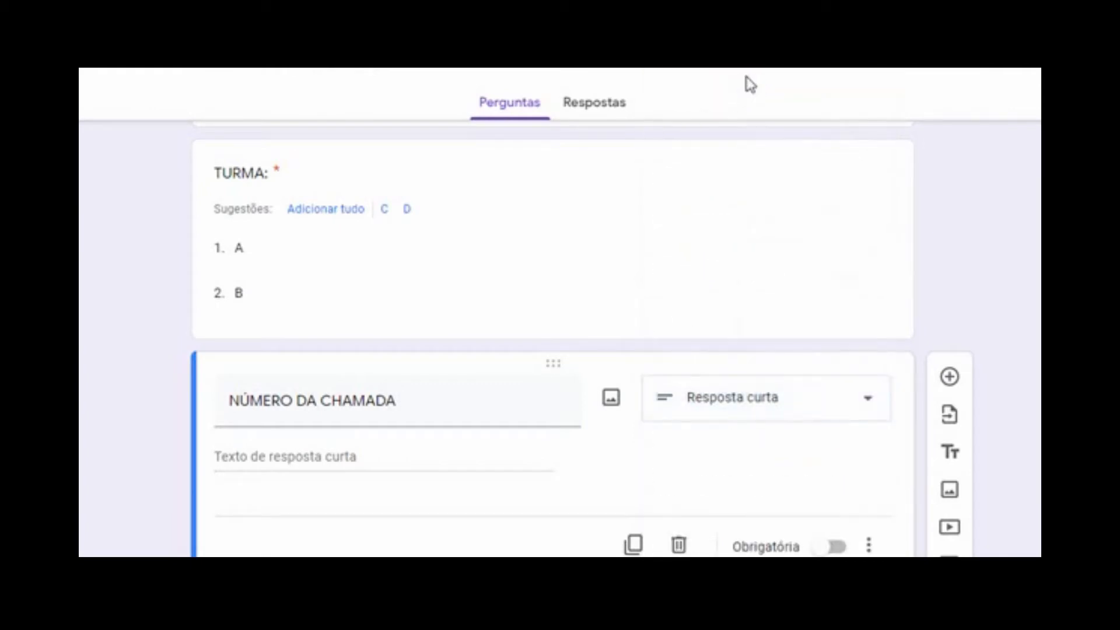
# Accept only whole numbers, erroring 'Responda apenas com um número.', and make it required
pyautogui.click(870, 547)
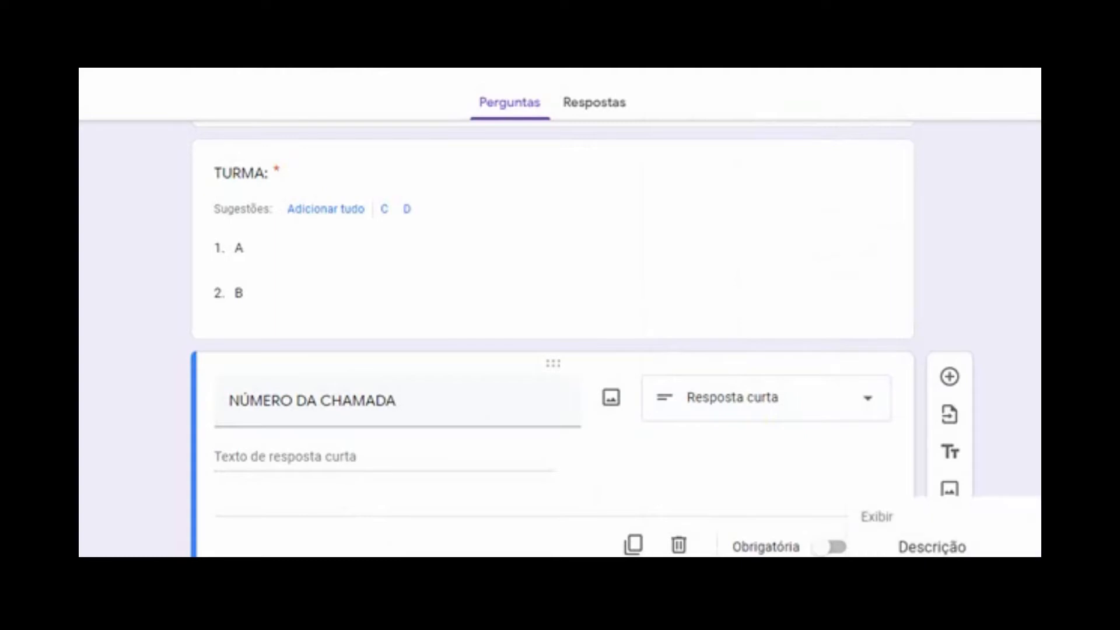
pyautogui.click(945, 577)
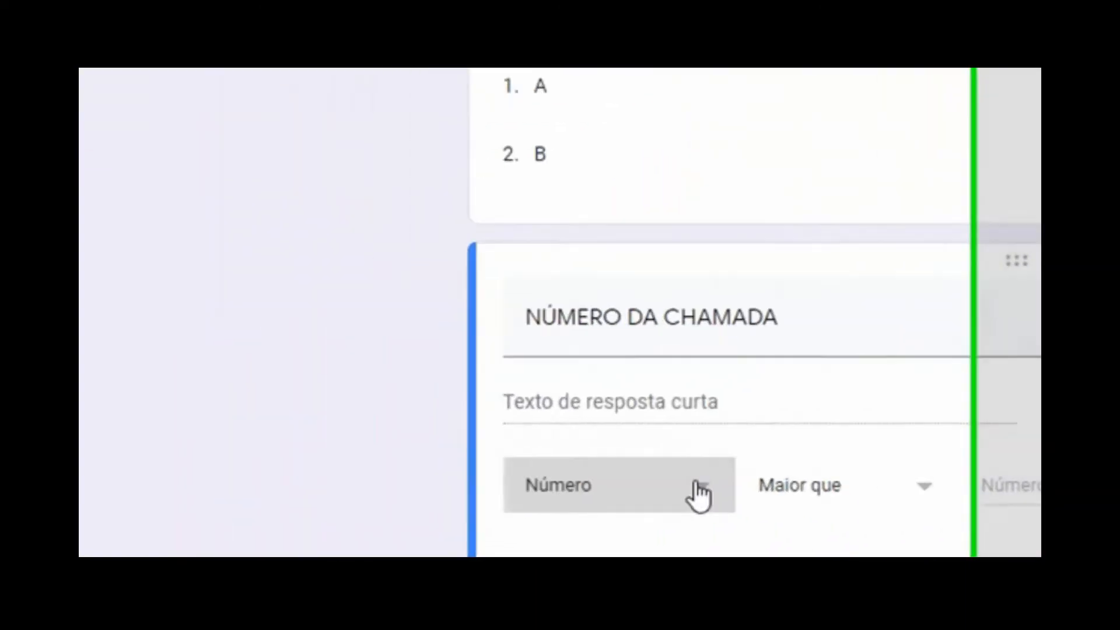
pyautogui.click(344, 516)
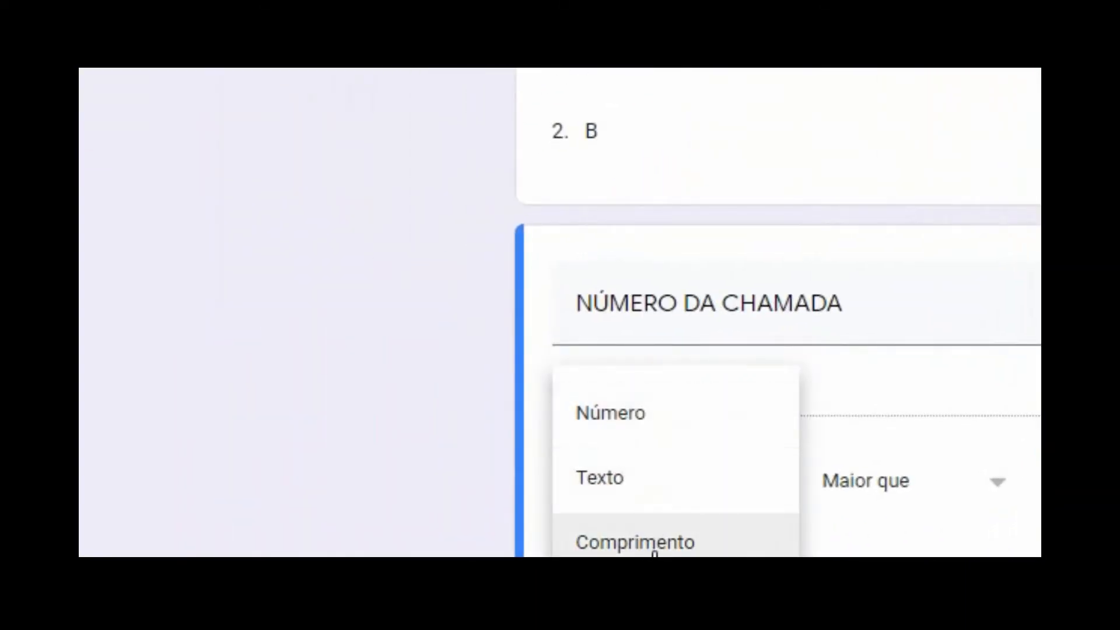
pyautogui.click(647, 413)
pyautogui.click(858, 489)
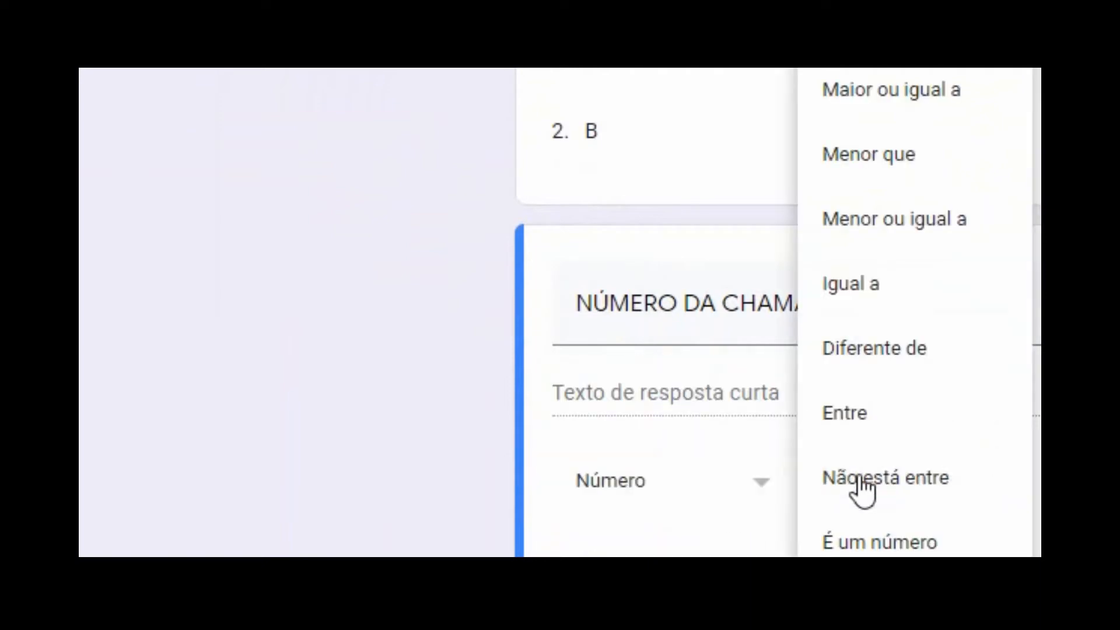
pyautogui.click(866, 607)
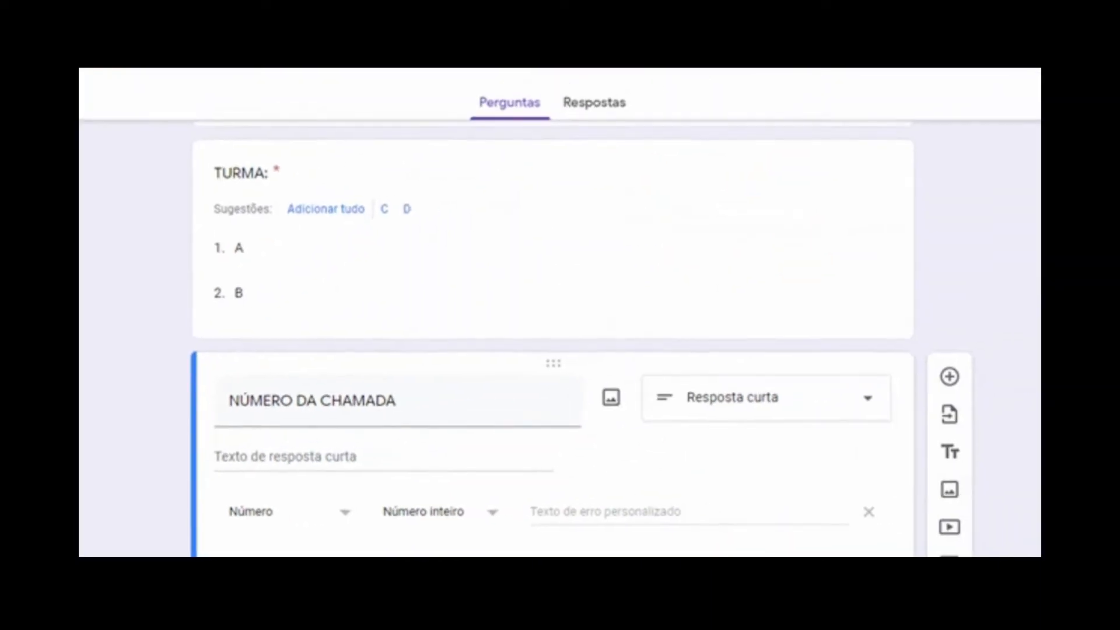
pyautogui.scroll(-1, 555, 338)
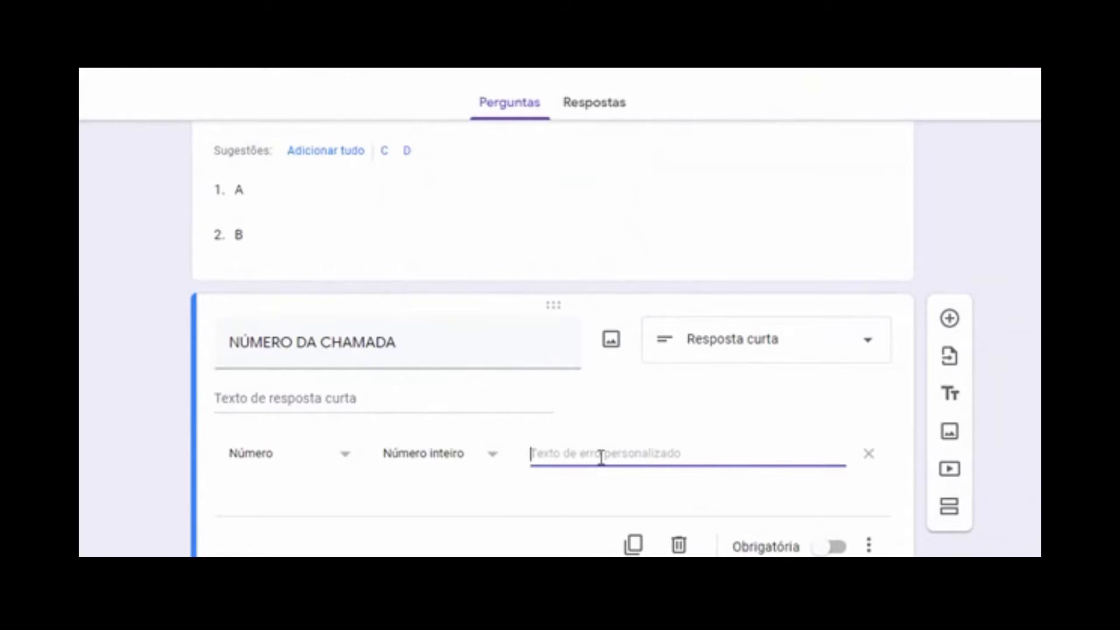
pyautogui.write('Responda apenas com um número.')
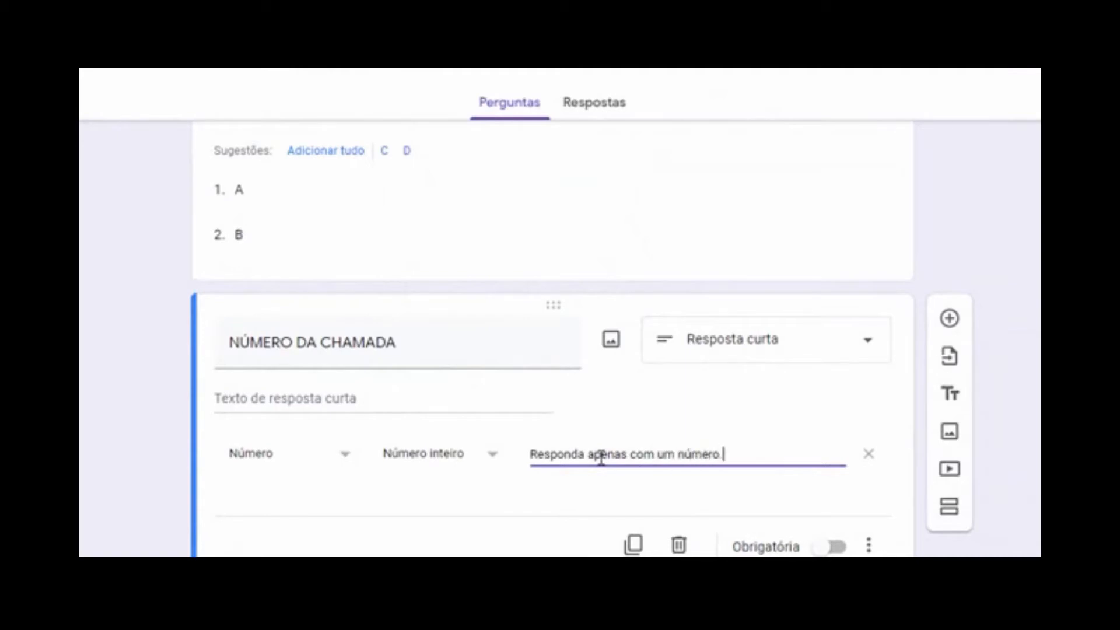
pyautogui.click(827, 547)
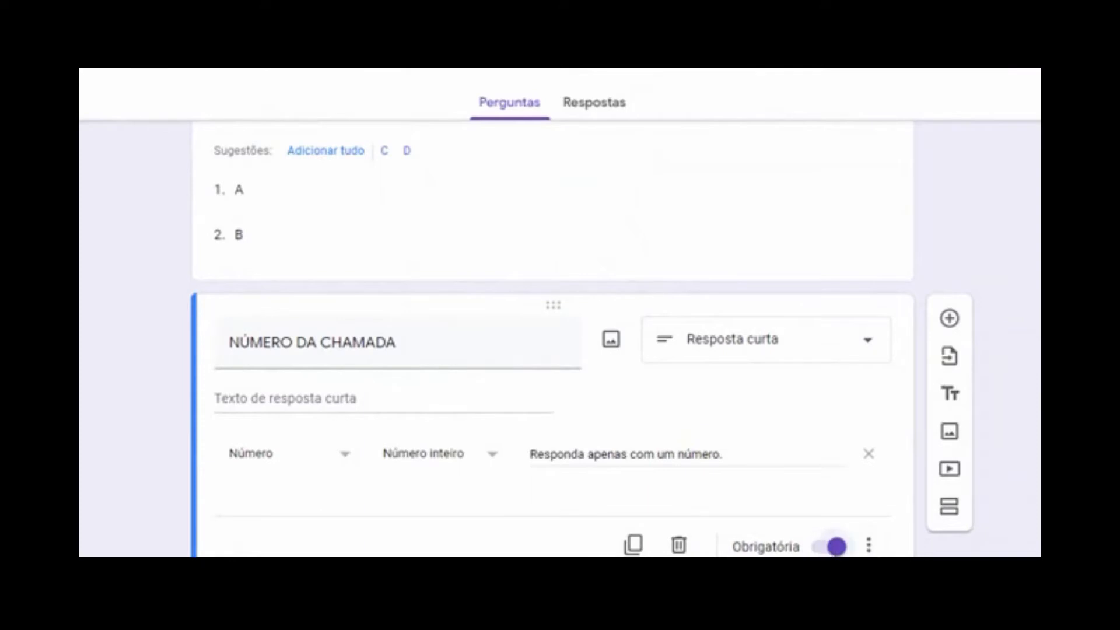
pyautogui.scroll(10, 553, 339)
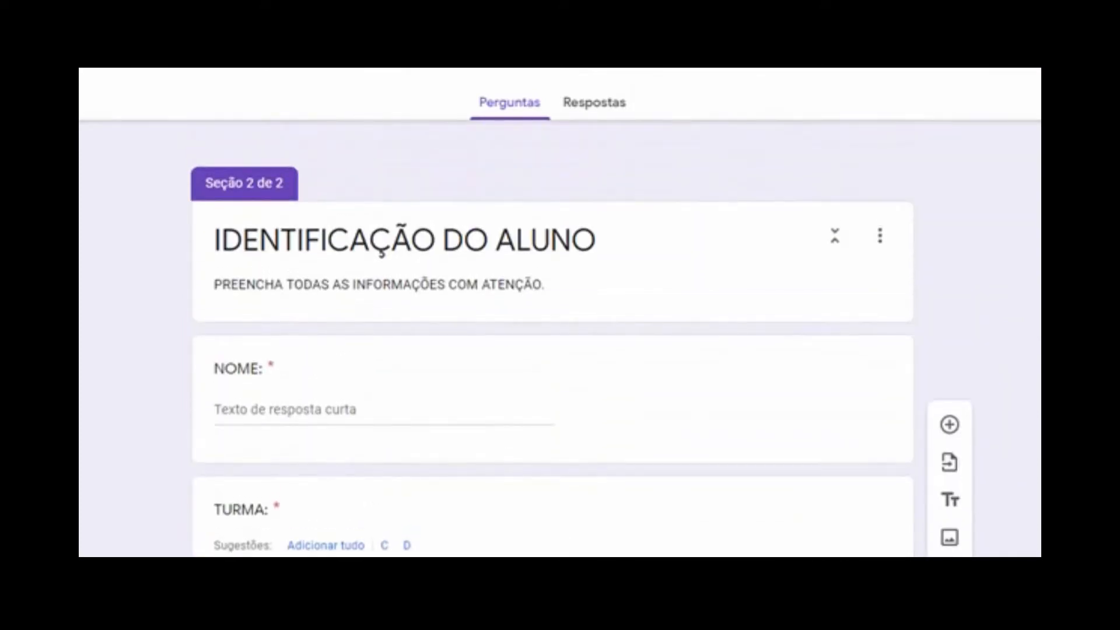
pyautogui.scroll(-7, 553, 339)
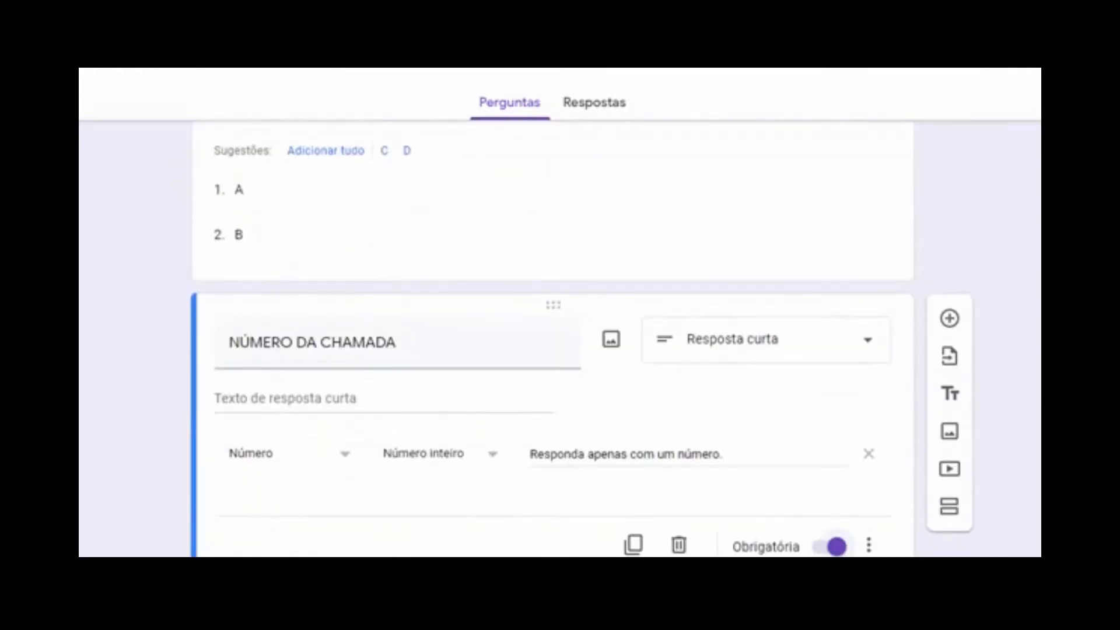
# Add a new section titled 'QUESTIONÁRIO'
pyautogui.click(950, 510)
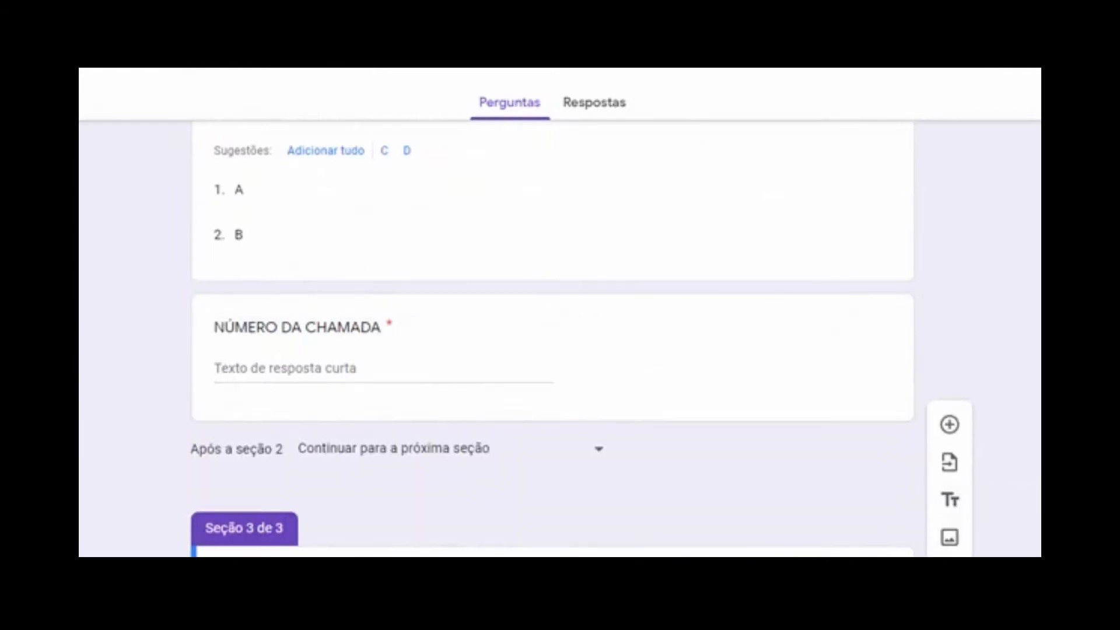
pyautogui.click(430, 500)
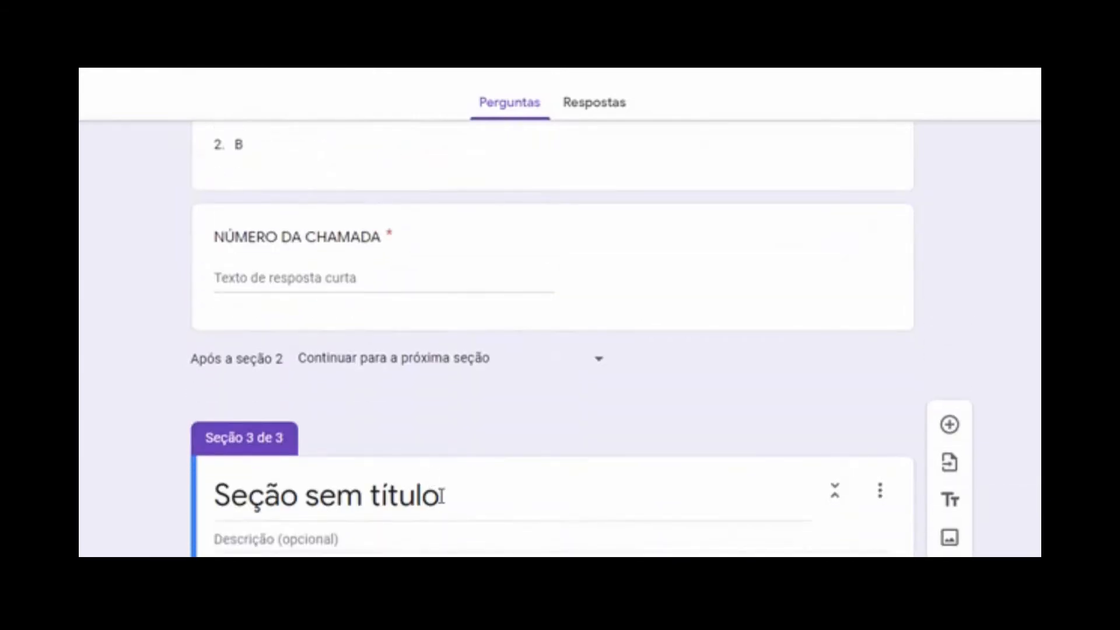
pyautogui.hotkey('ctrl', 'a')
pyautogui.write('QUESTIONÁRIO')
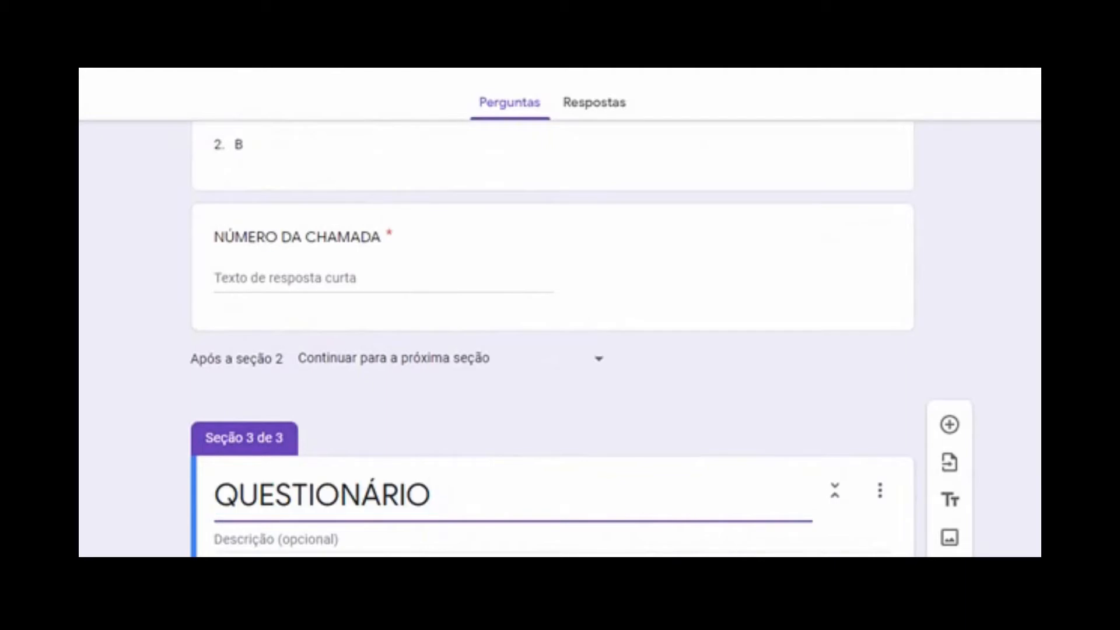
# Paste 'Responda às questões com atenção!' from Word into the section description
pyautogui.click(583, 537)
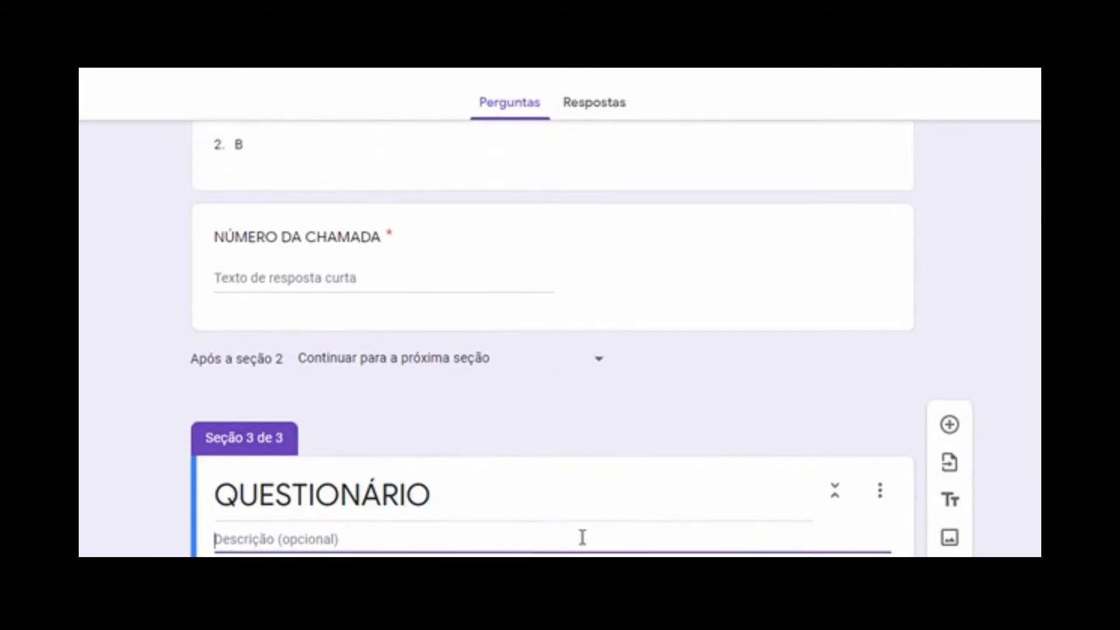
pyautogui.hotkey('alt', 'Tab')
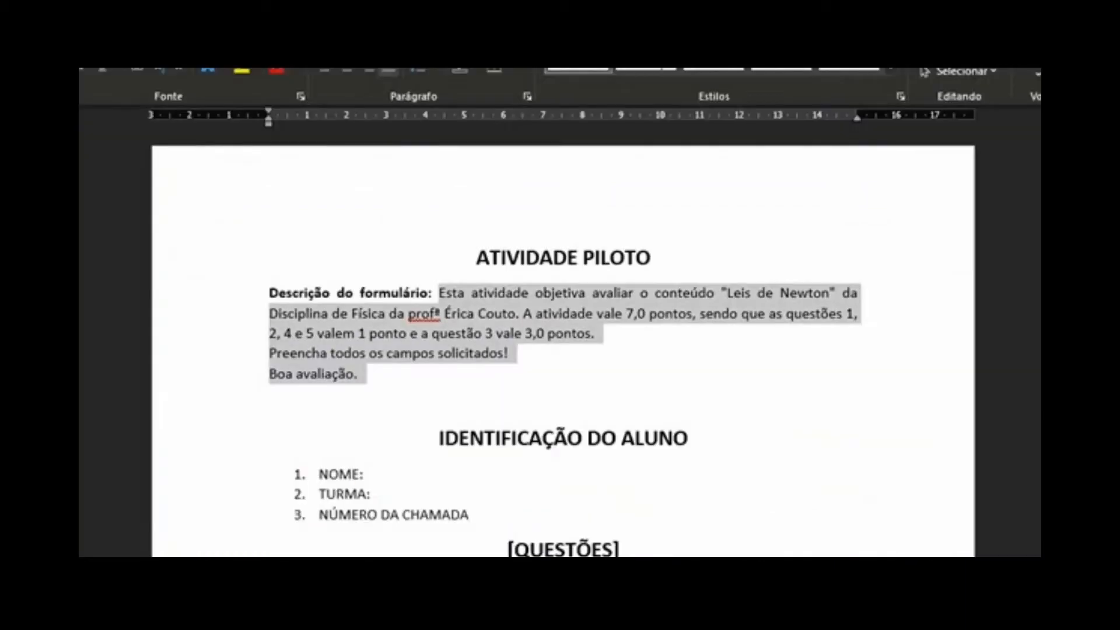
pyautogui.scroll(-5, 589, 313)
pyautogui.moveTo(686, 303); pyautogui.dragTo(447, 310)
pyautogui.hotkey('ctrl', 'c')
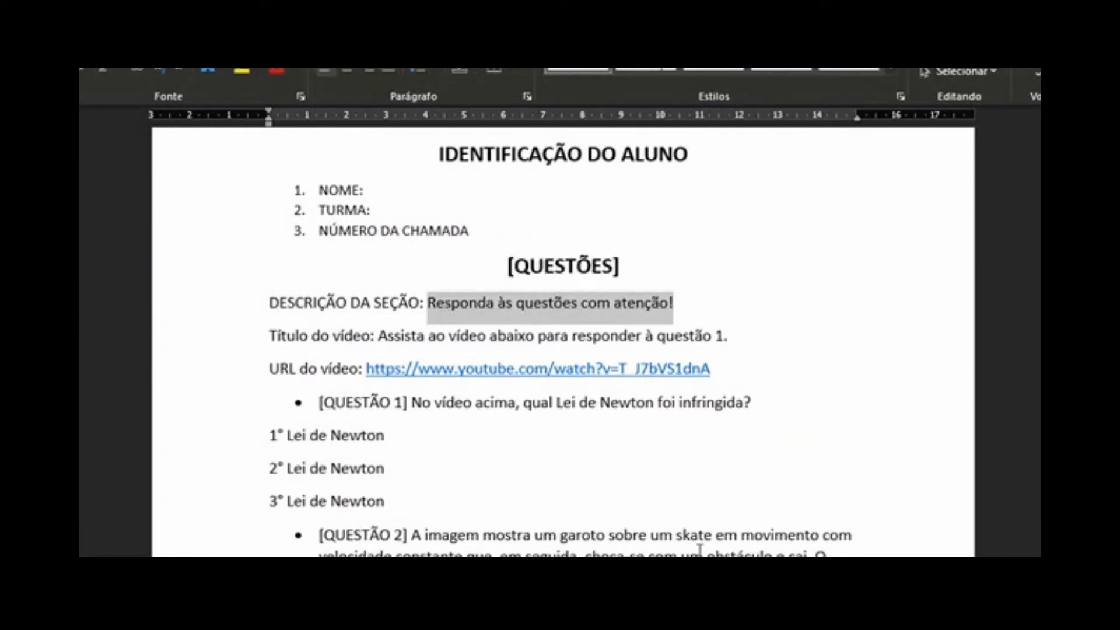
pyautogui.hotkey('alt', 'Tab')
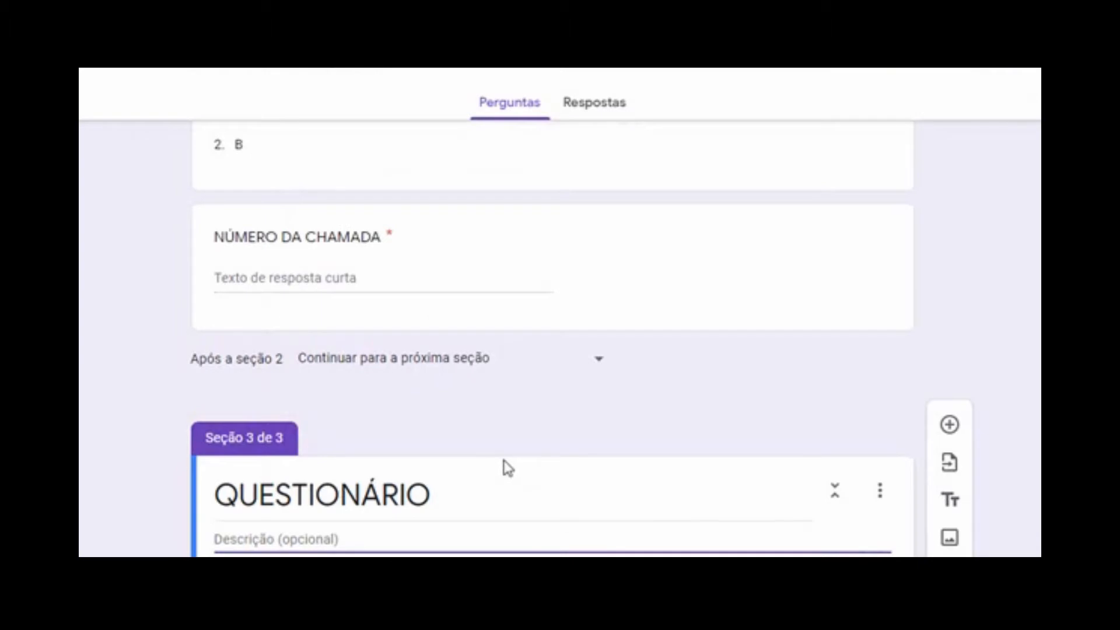
pyautogui.hotkey('ctrl', 'v')
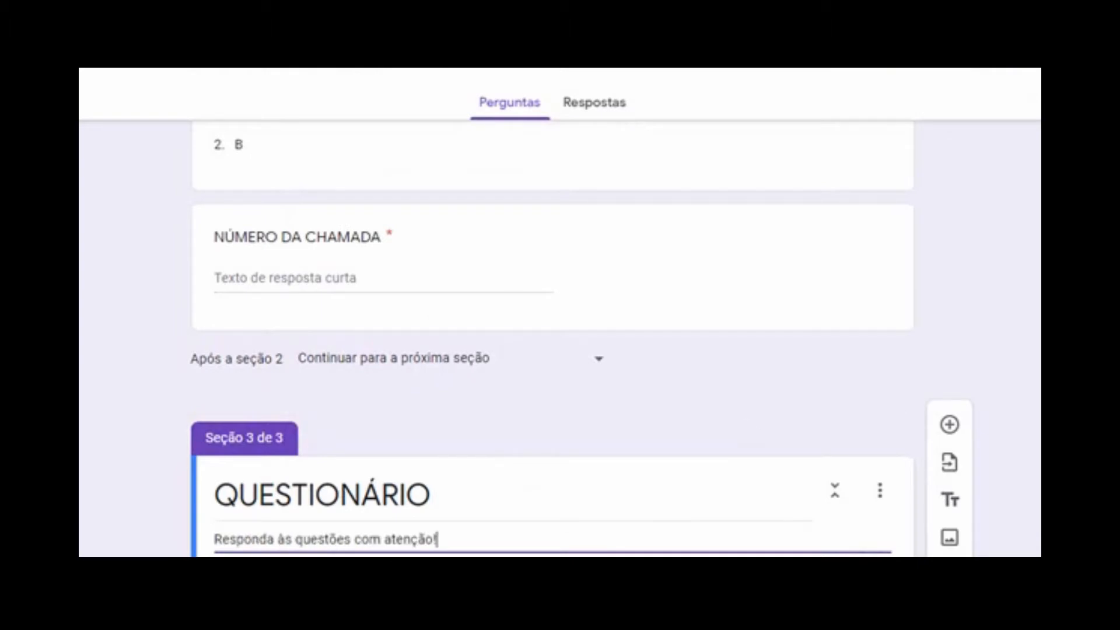
pyautogui.hotkey('alt', 'Tab')
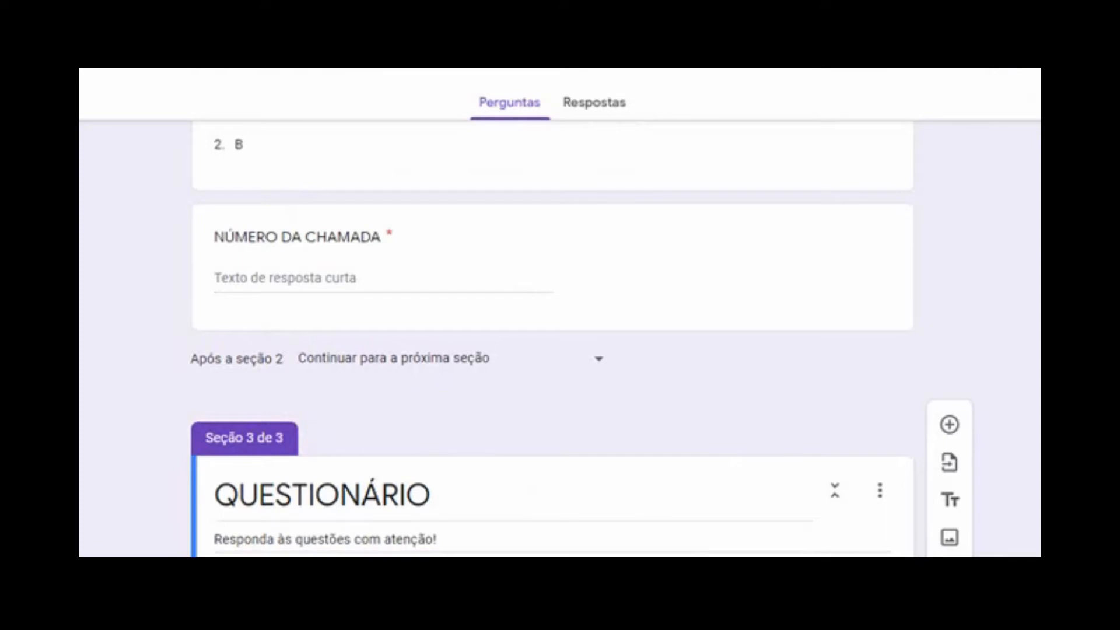
pyautogui.hotkey('alt', 'Tab')
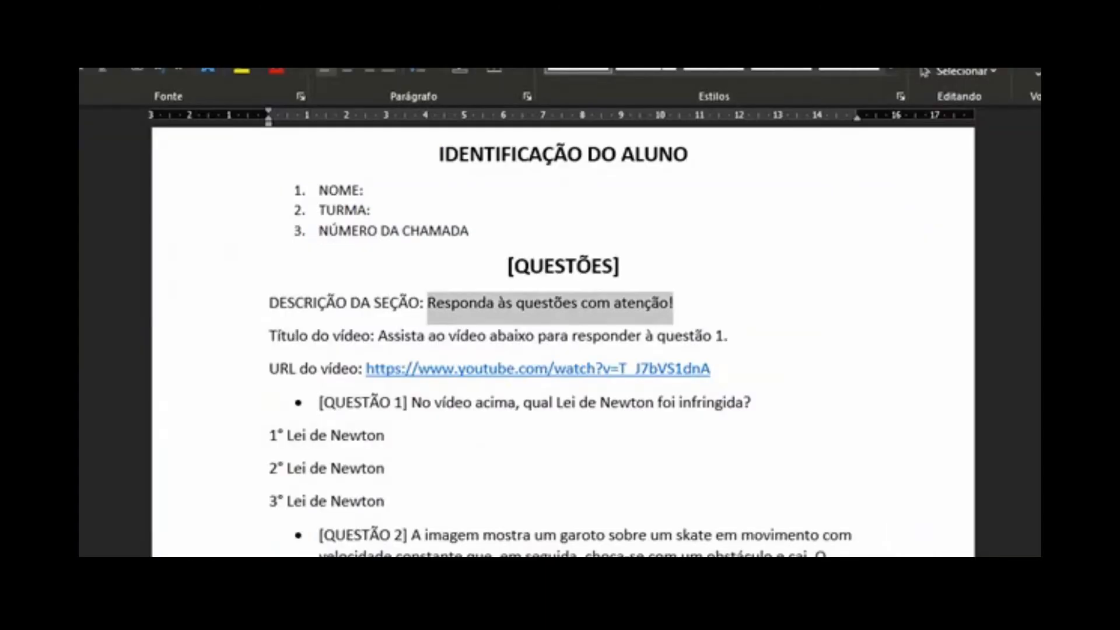
pyautogui.scroll(-3, 633, 177)
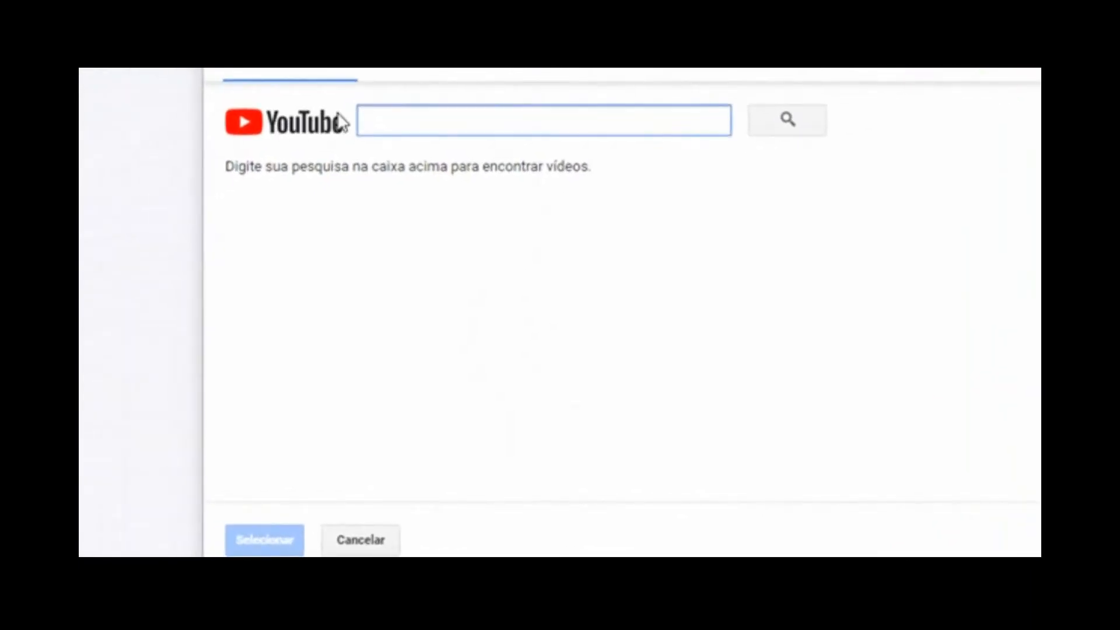
# Embed the YouTube video by URL, title it 'Assista ao vídeo abaixo para responder à questão 1.', center it
pyautogui.click(416, 74)
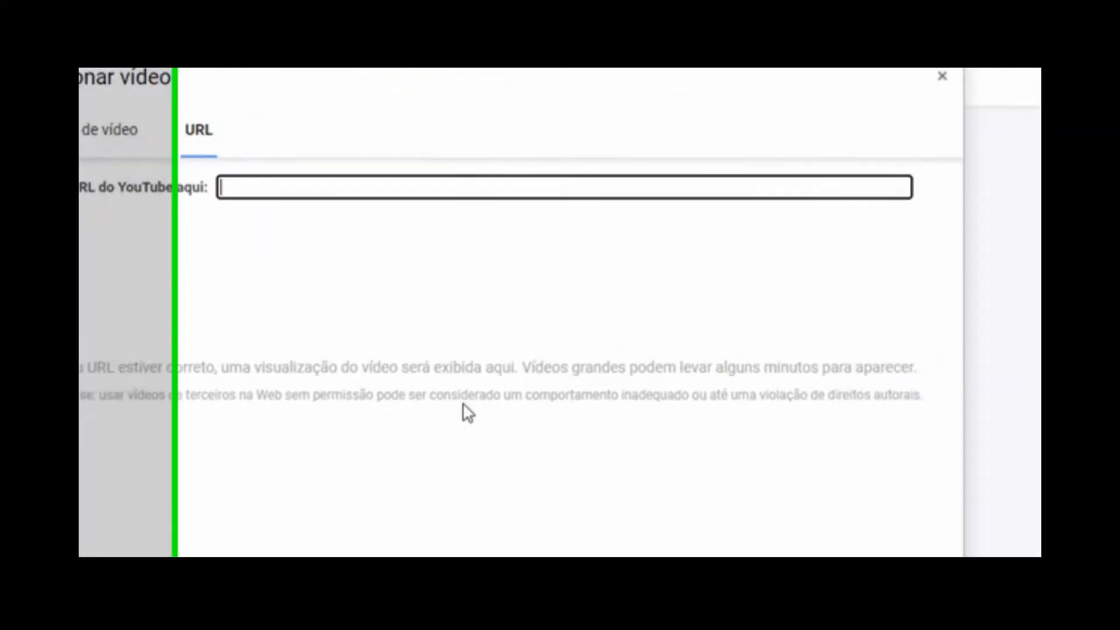
pyautogui.write('https://www.youtube.com/watch?v=T_J7bVS1dnA')
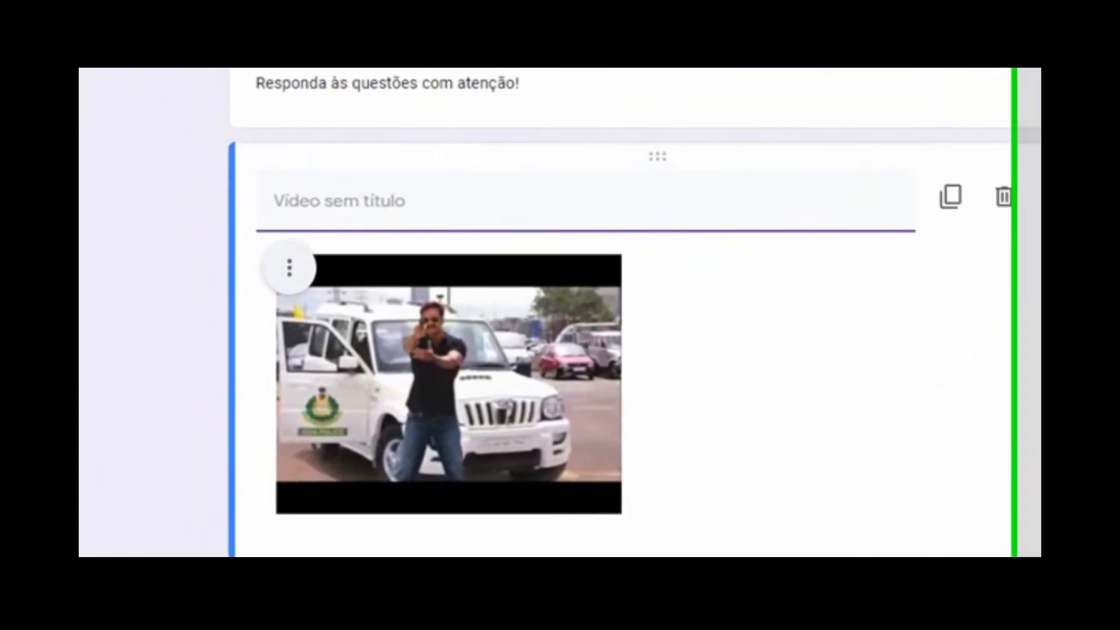
pyautogui.write('Assista ao vídeo abaixo para responder à questão 1.')
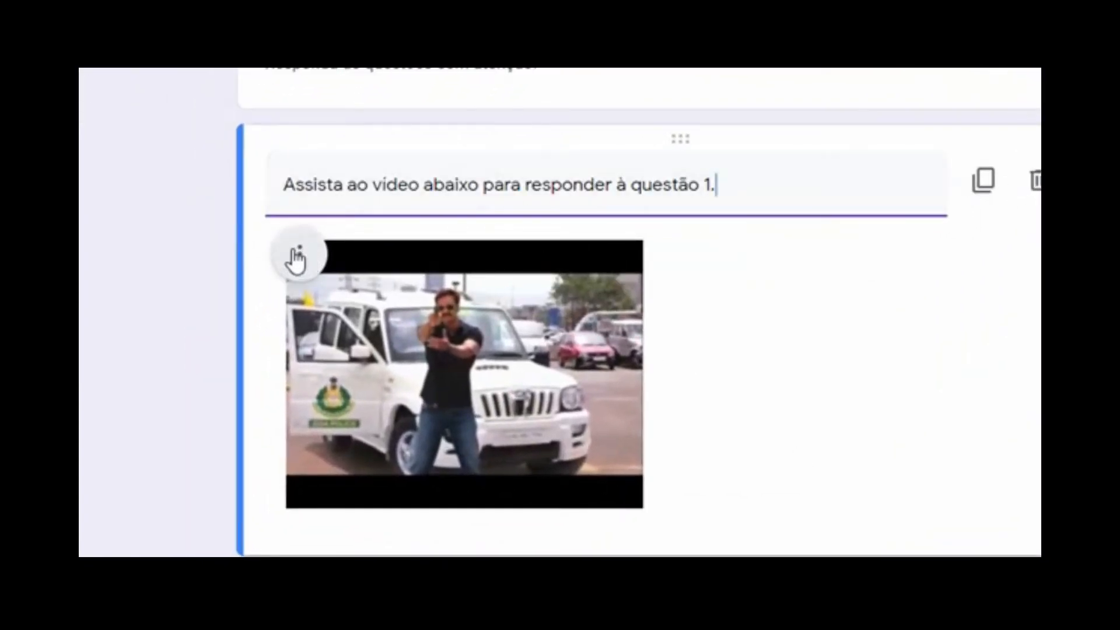
pyautogui.click(307, 264)
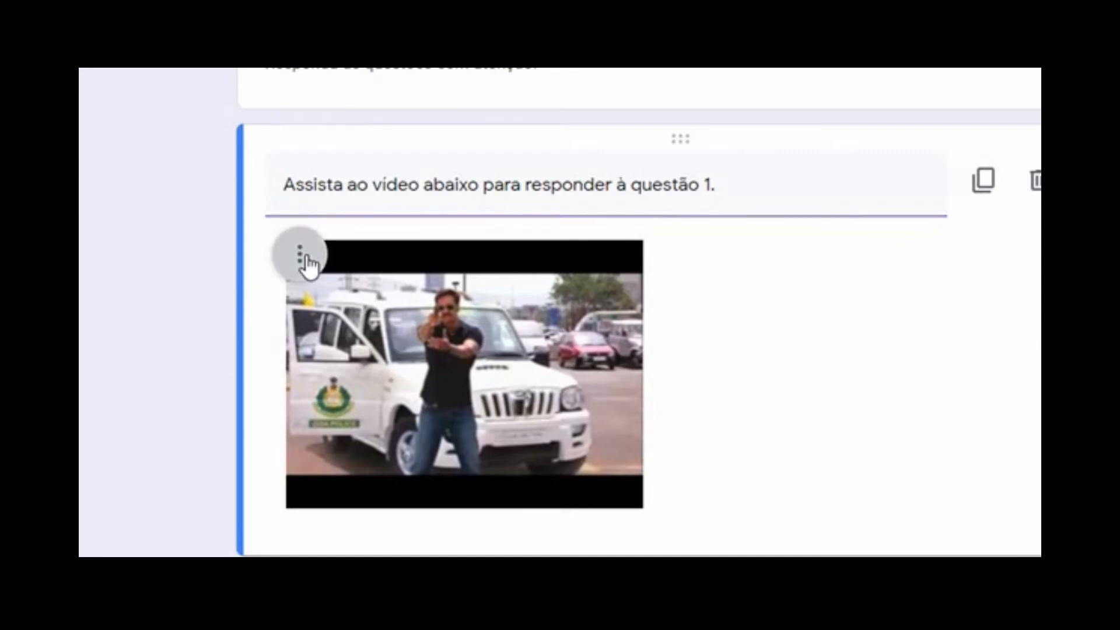
pyautogui.click(200, 330)
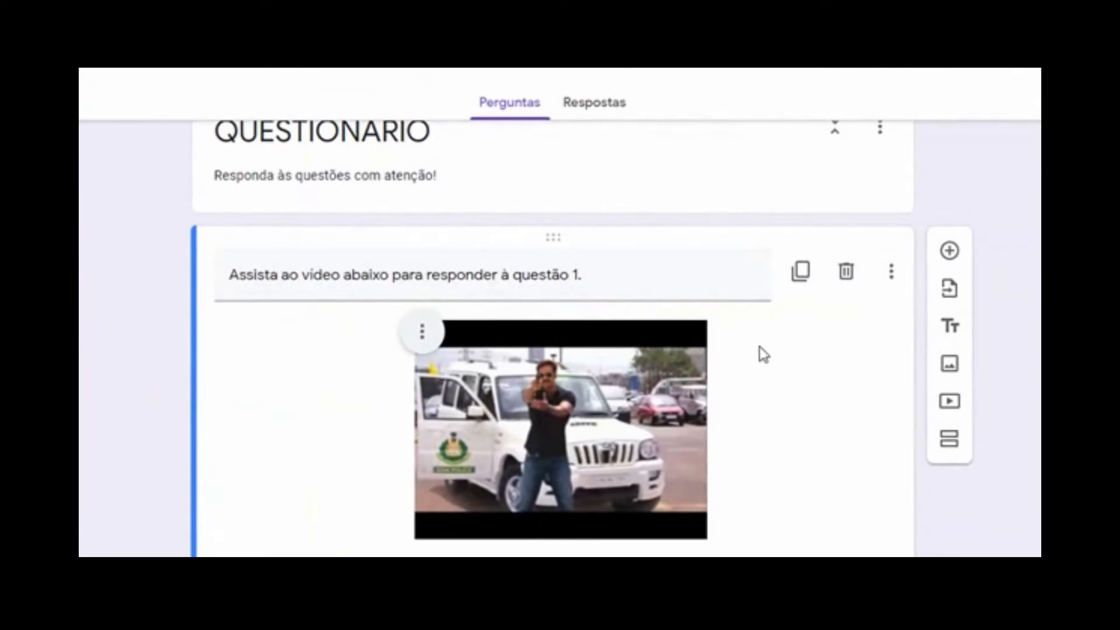
# Add QUESTÃO 1 with the three Lei de Newton answer options pasted from Word
pyautogui.click(951, 252)
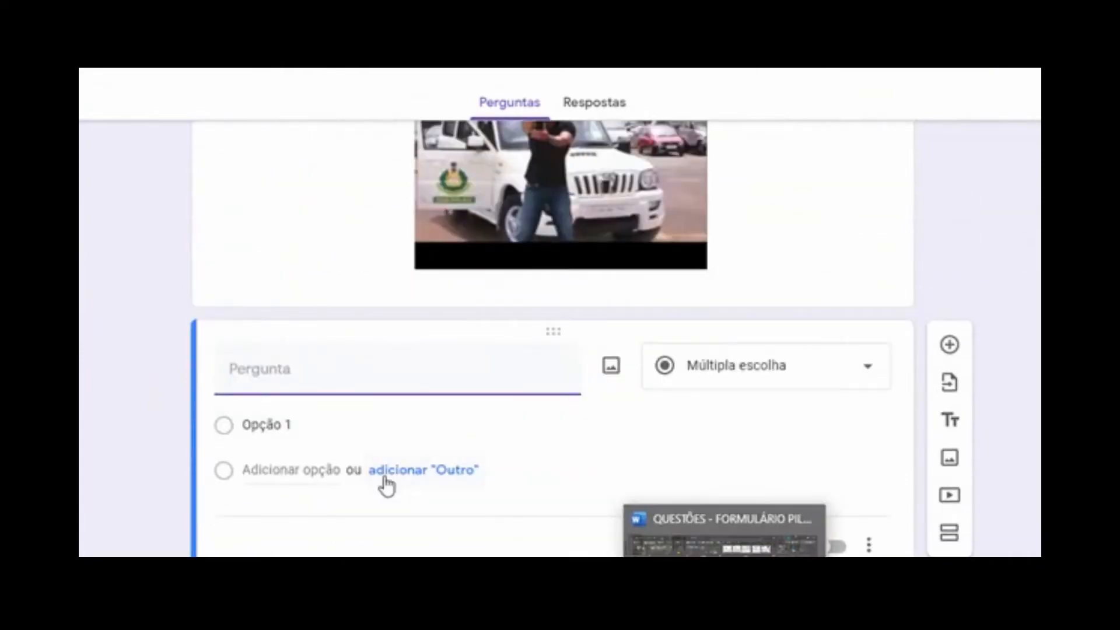
pyautogui.write('• [QUESTÃO 1] No vídeo acima, qual Lei de Newton foi infringida?')
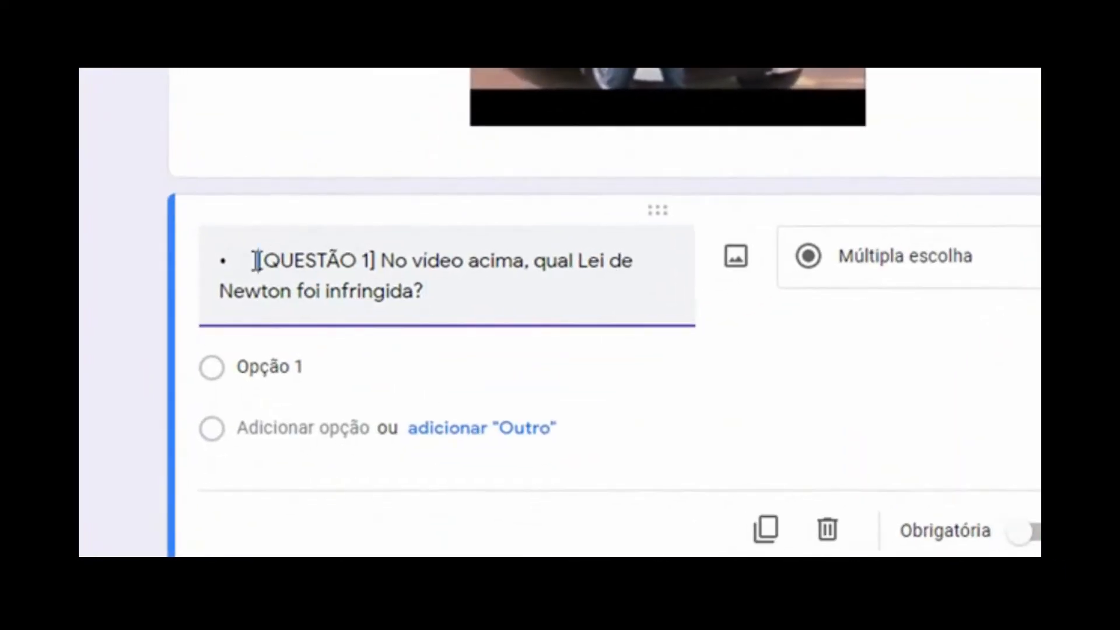
pyautogui.click(257, 261)
pyautogui.press('BackSpace')
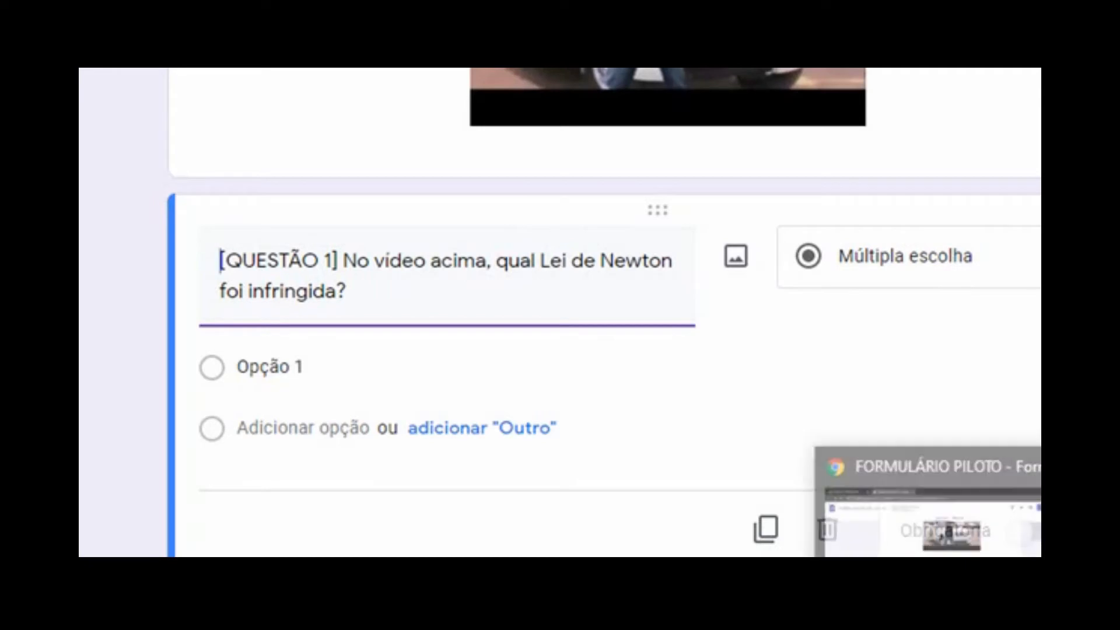
pyautogui.click(925, 624)
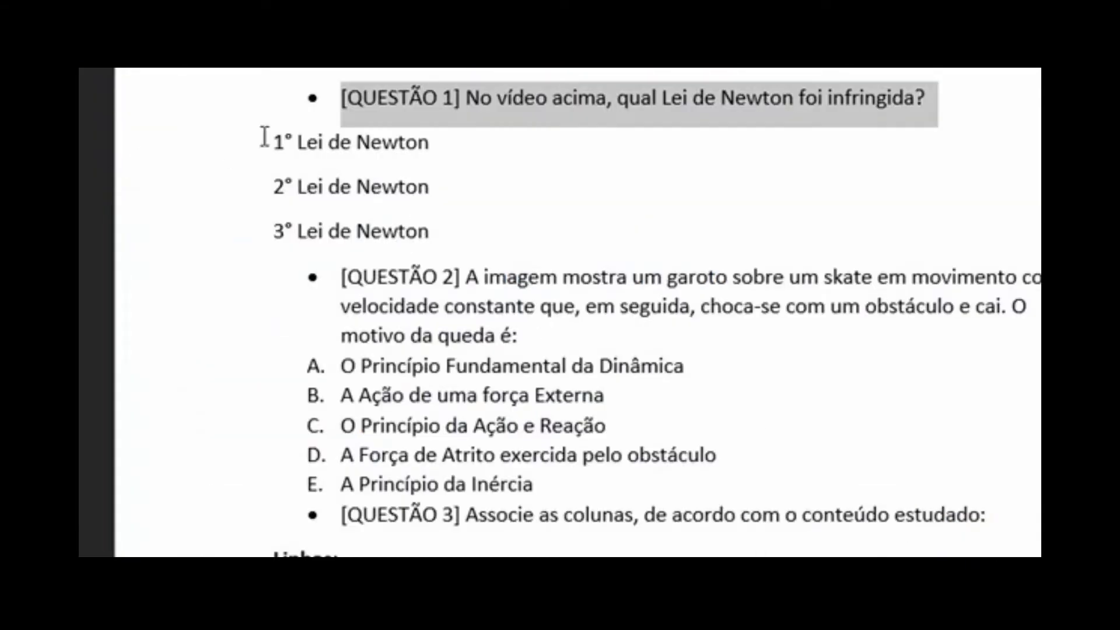
pyautogui.moveTo(268, 137); pyautogui.dragTo(492, 230)
pyautogui.hotkey('ctrl', 'c')
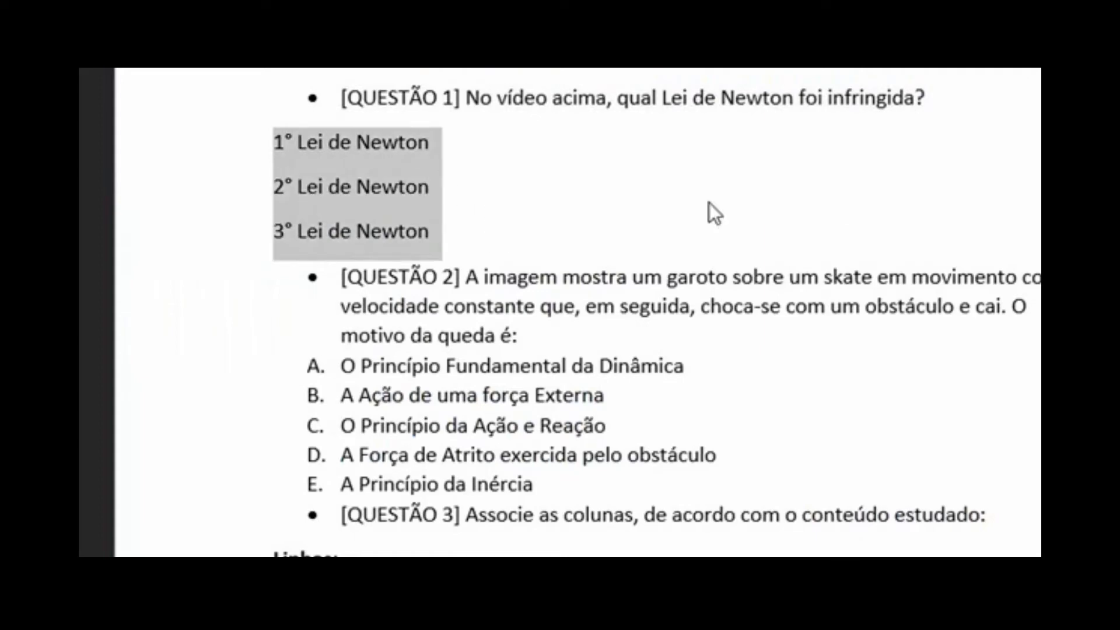
pyautogui.hotkey('alt', 'Tab')
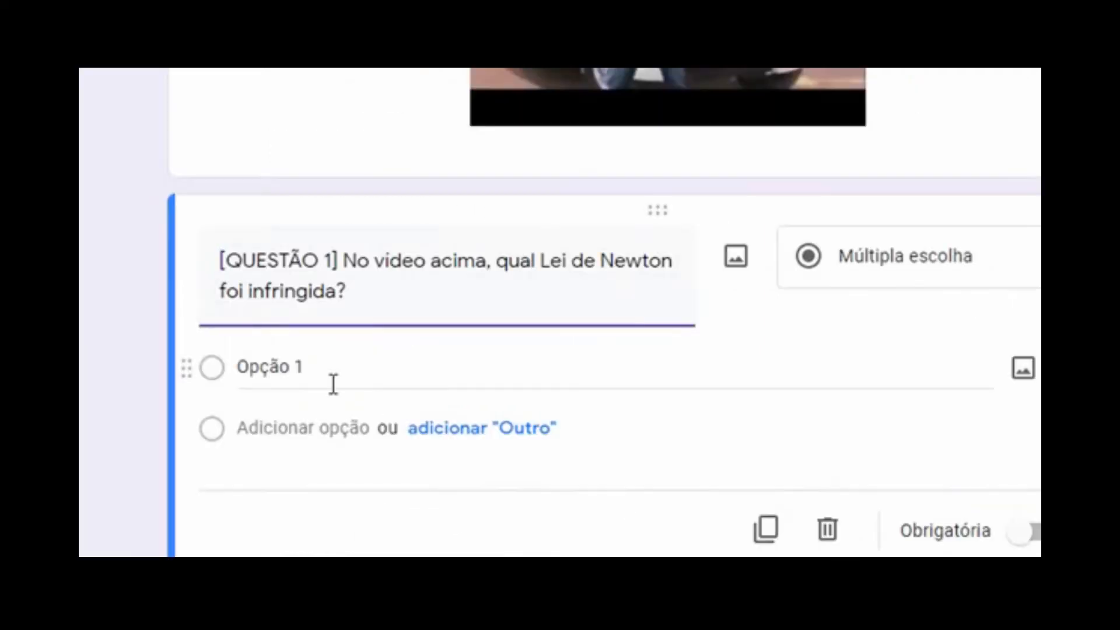
pyautogui.click(315, 367)
pyautogui.hotkey('ctrl', 'v')
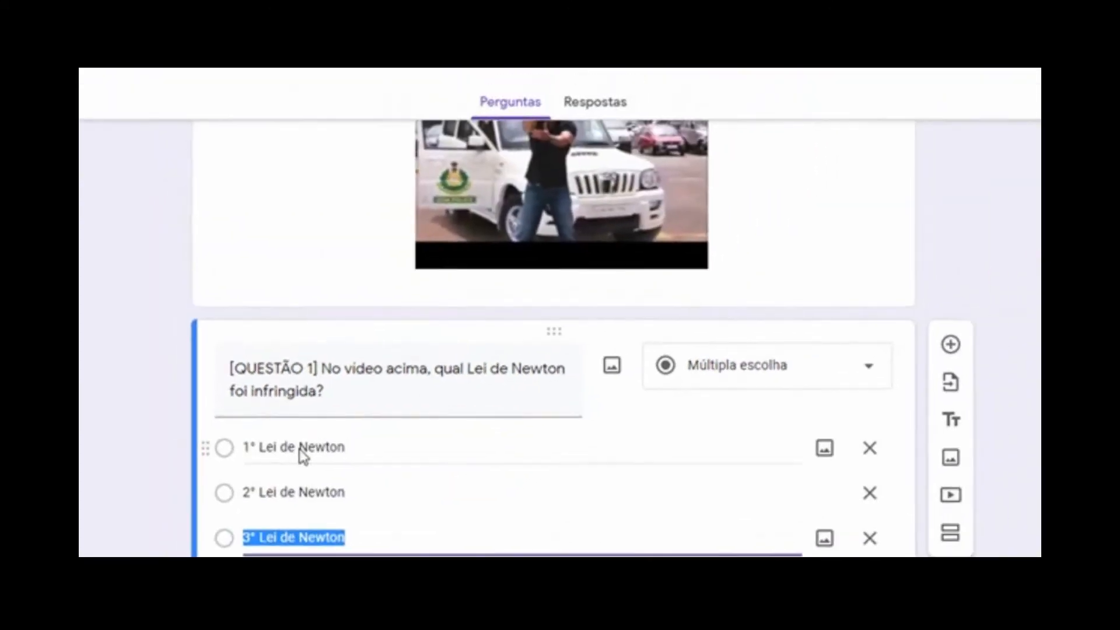
# Label the options A. 1°, B. 2°, C. 3° Lei de Newton and add a blank question
pyautogui.scroll(-1, 508, 388)
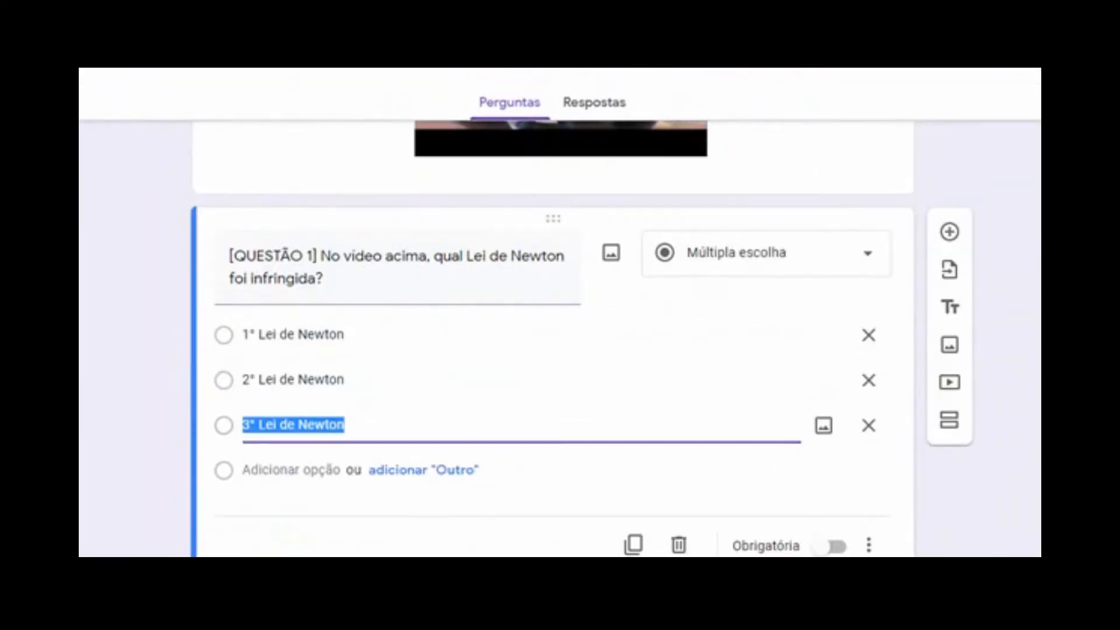
pyautogui.click(245, 335)
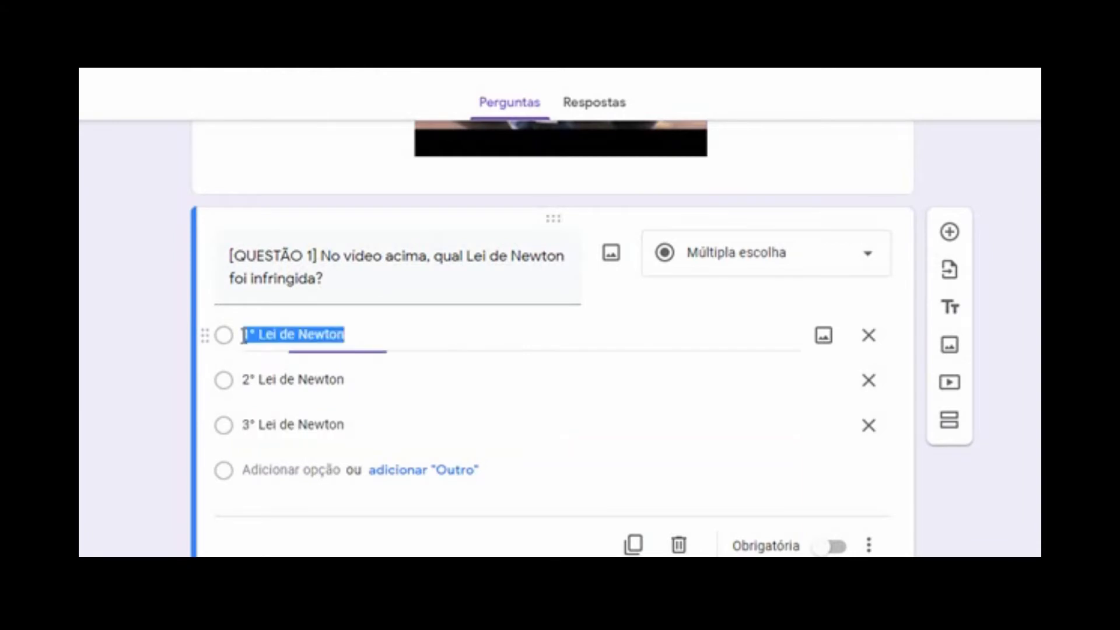
pyautogui.click(246, 336)
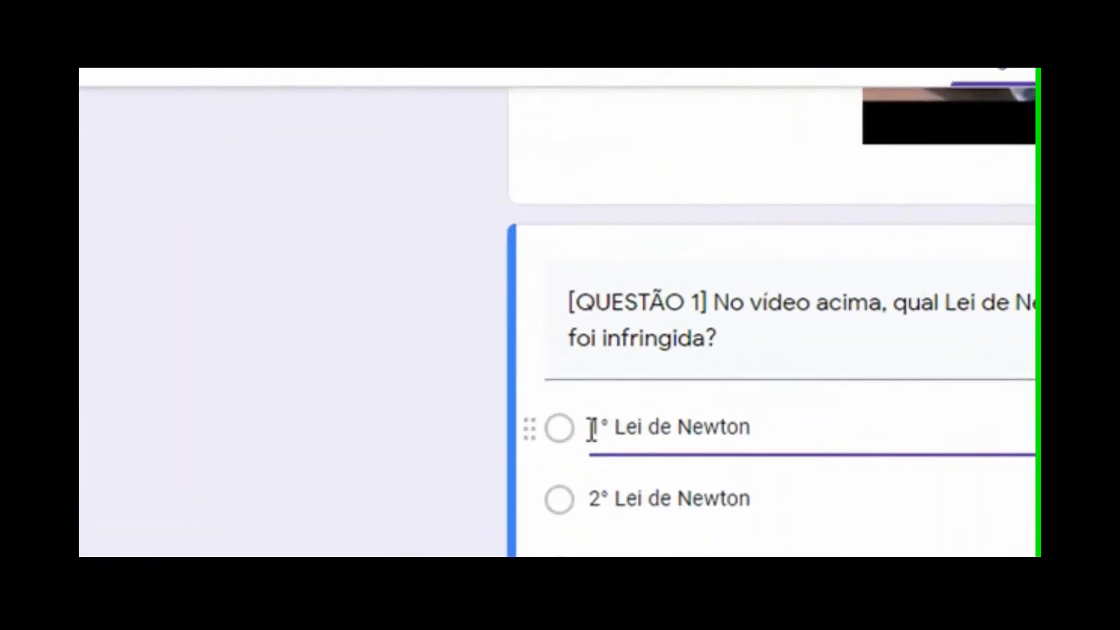
pyautogui.write('A.')
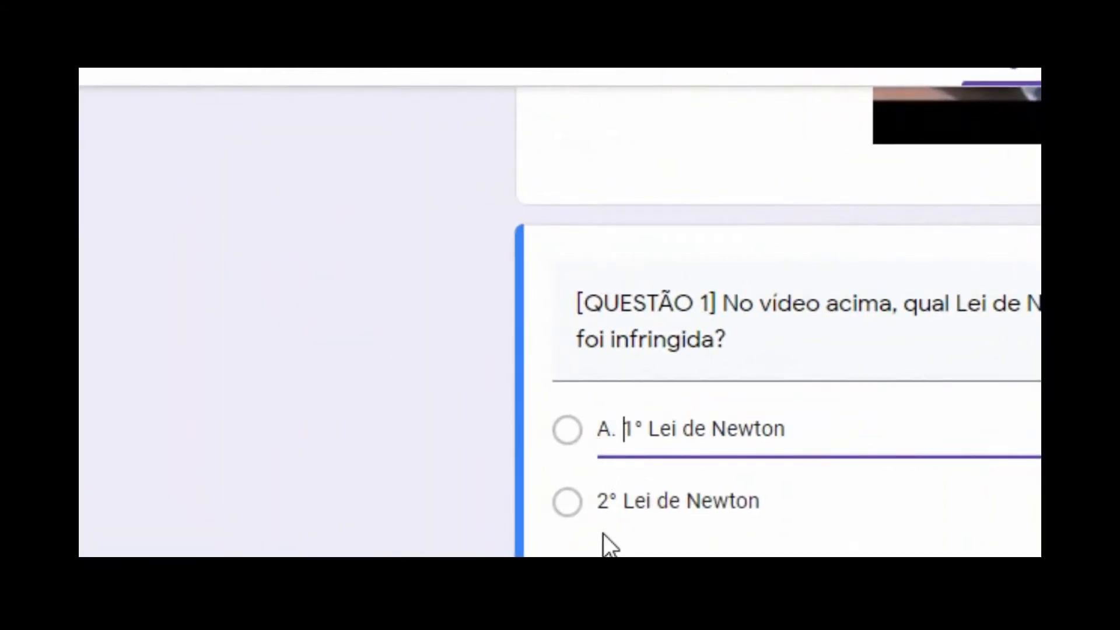
pyautogui.click(605, 502)
pyautogui.click(605, 502)
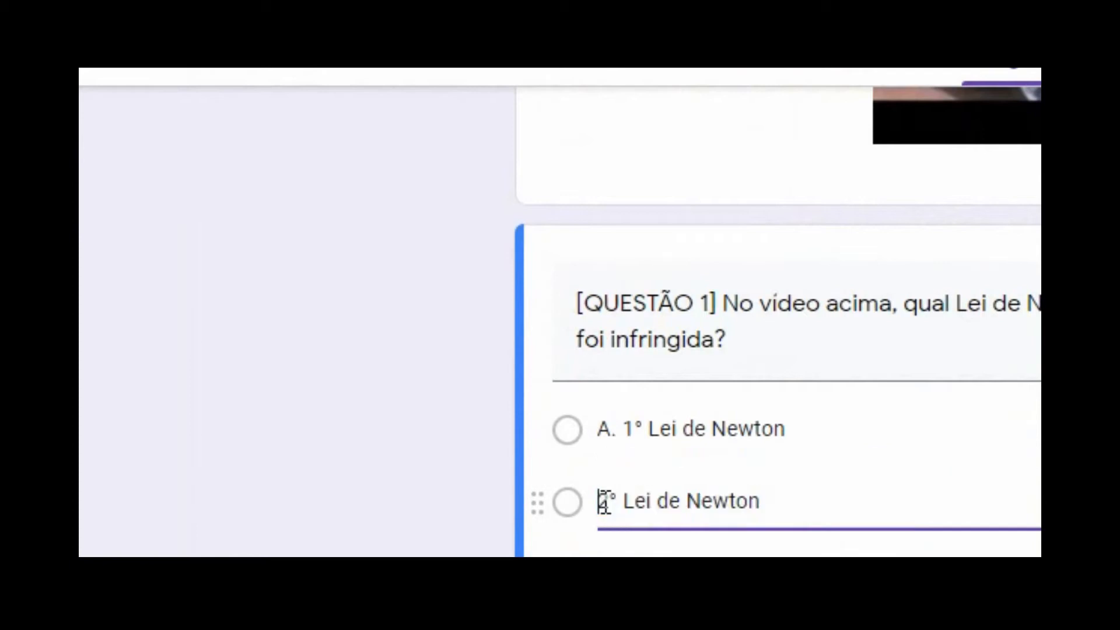
pyautogui.write('B.')
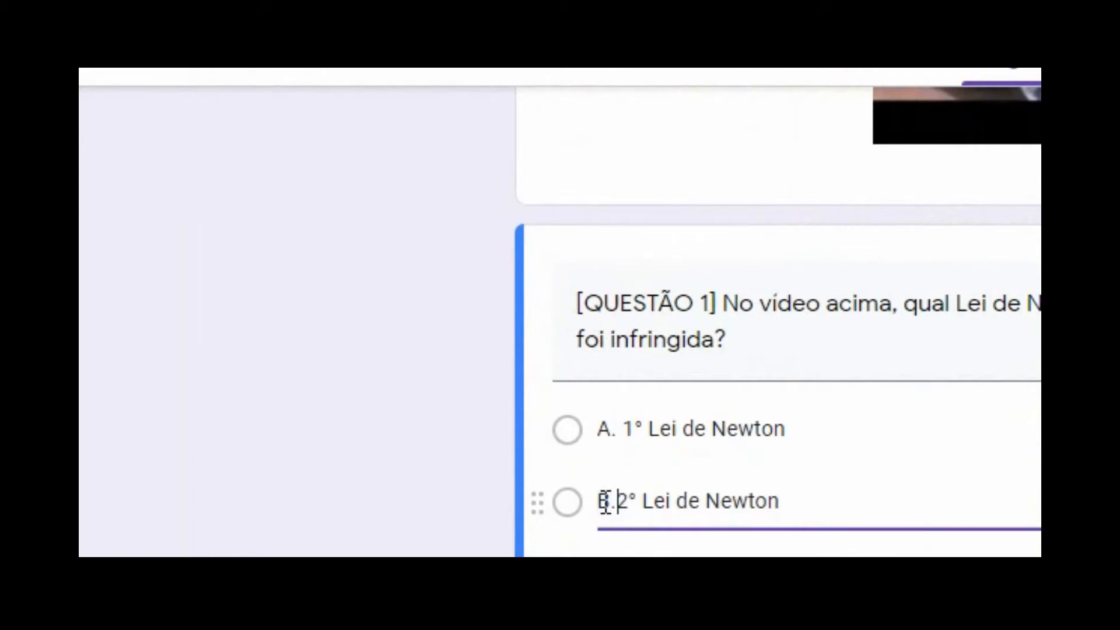
pyautogui.click(605, 573)
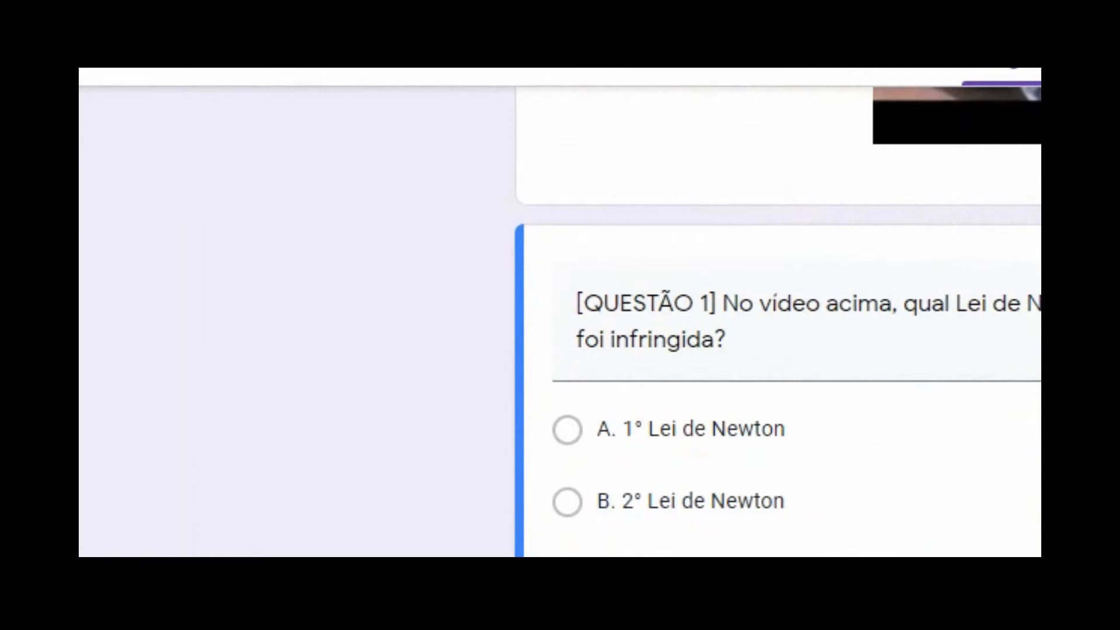
pyautogui.write('C. 3° Lei de Newton')
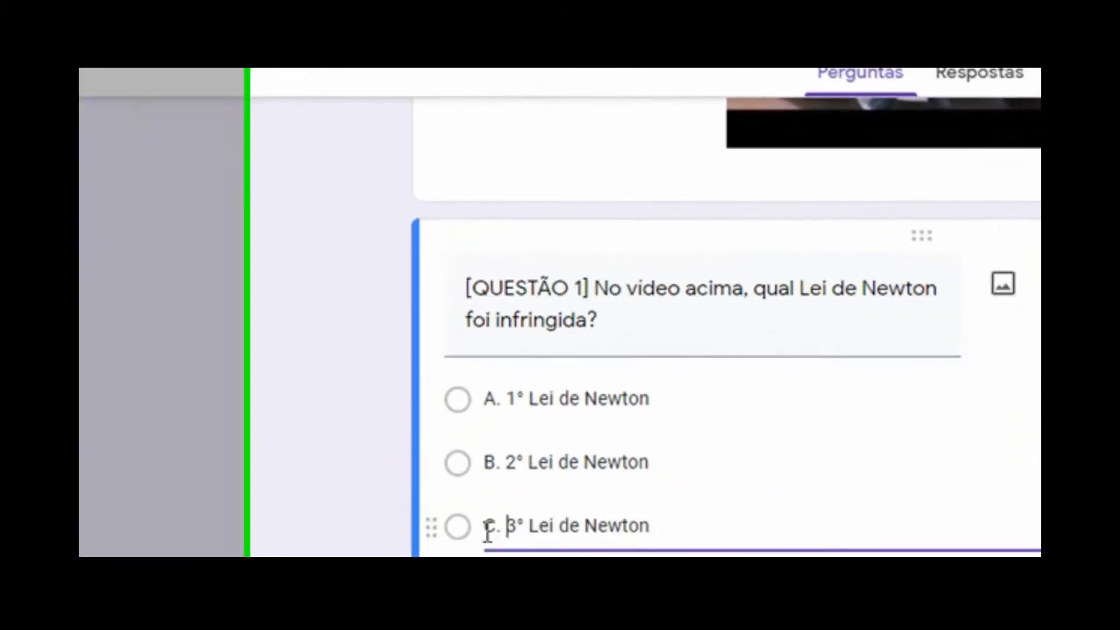
pyautogui.click(1032, 375)
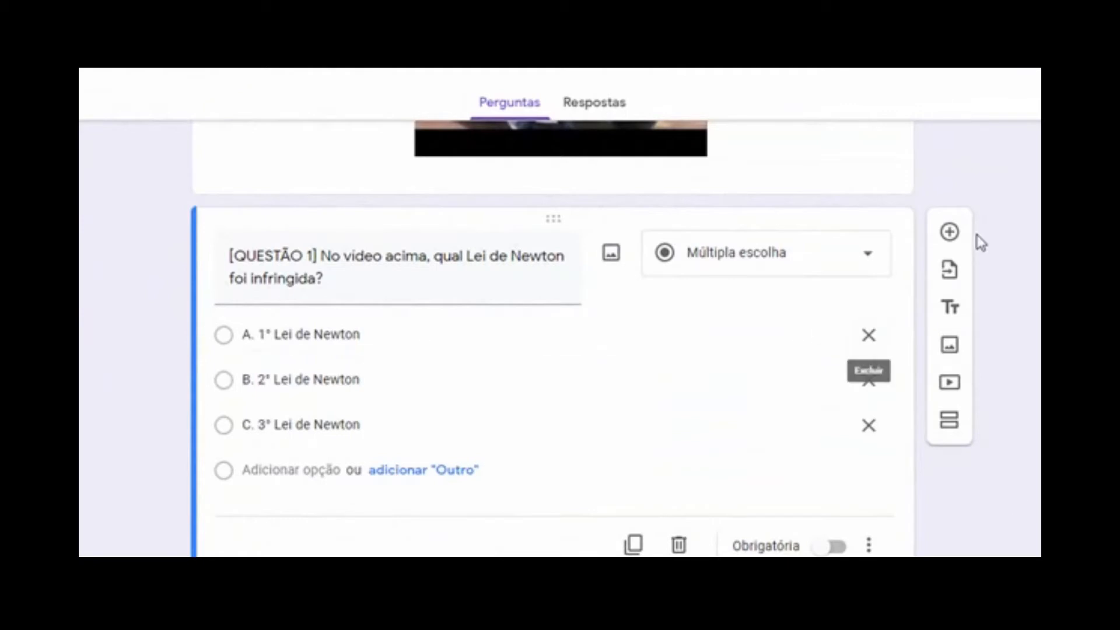
pyautogui.click(948, 233)
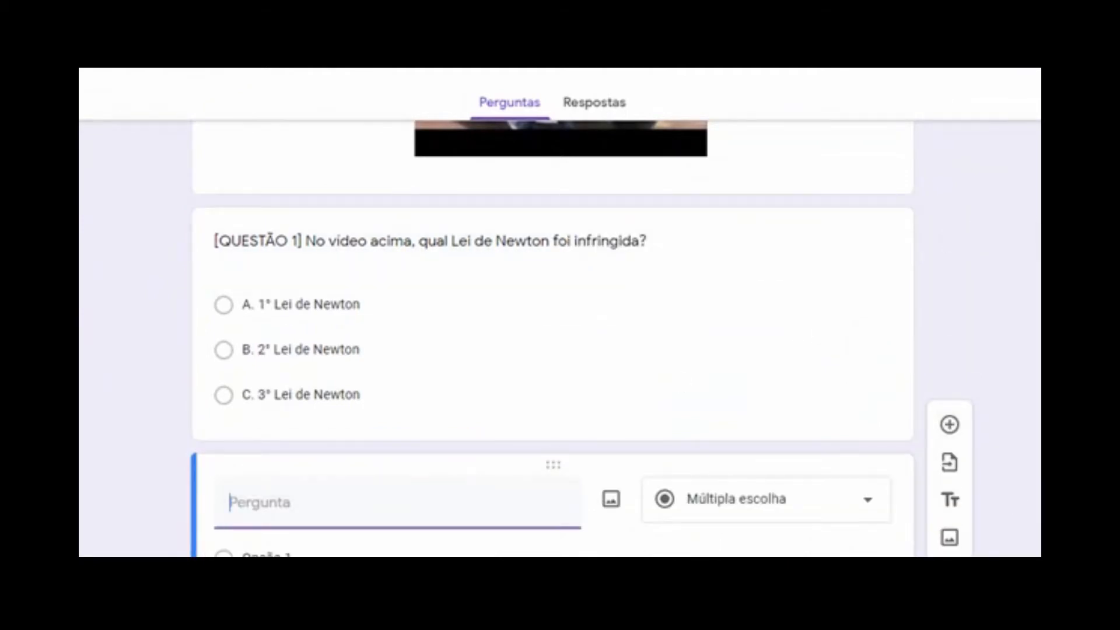
# Copy the QUESTÃO 2 skateboarder paragraph from Word into the new question's text field
pyautogui.hotkey('alt', 'Tab')
pyautogui.scroll(-2, 636, 396)
pyautogui.moveTo(465, 326); pyautogui.dragTo(340, 290)
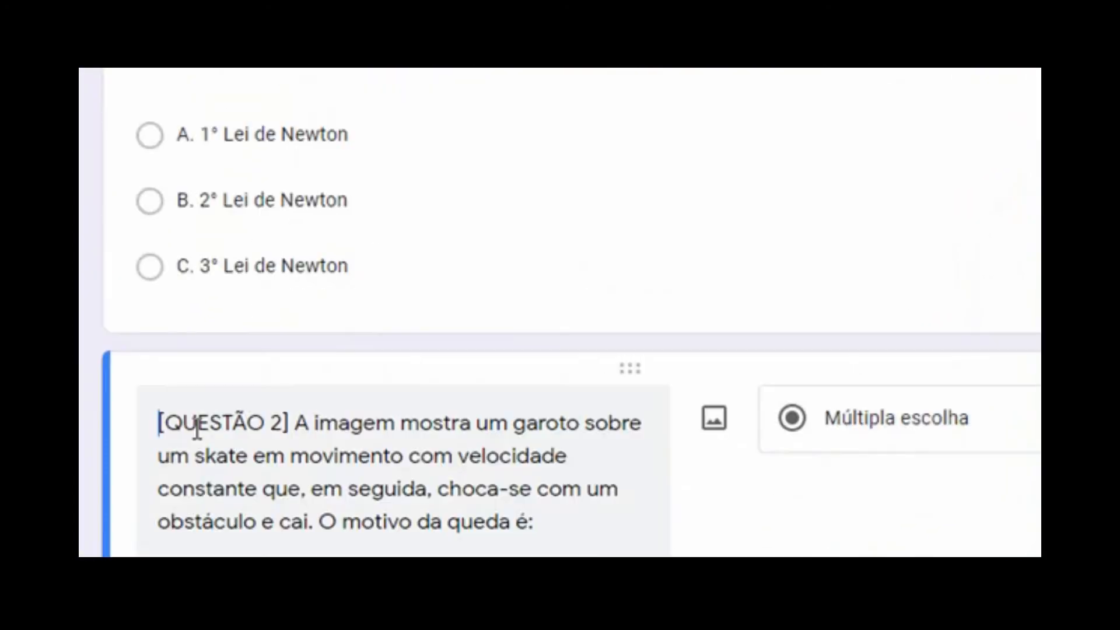
pyautogui.click(322, 524)
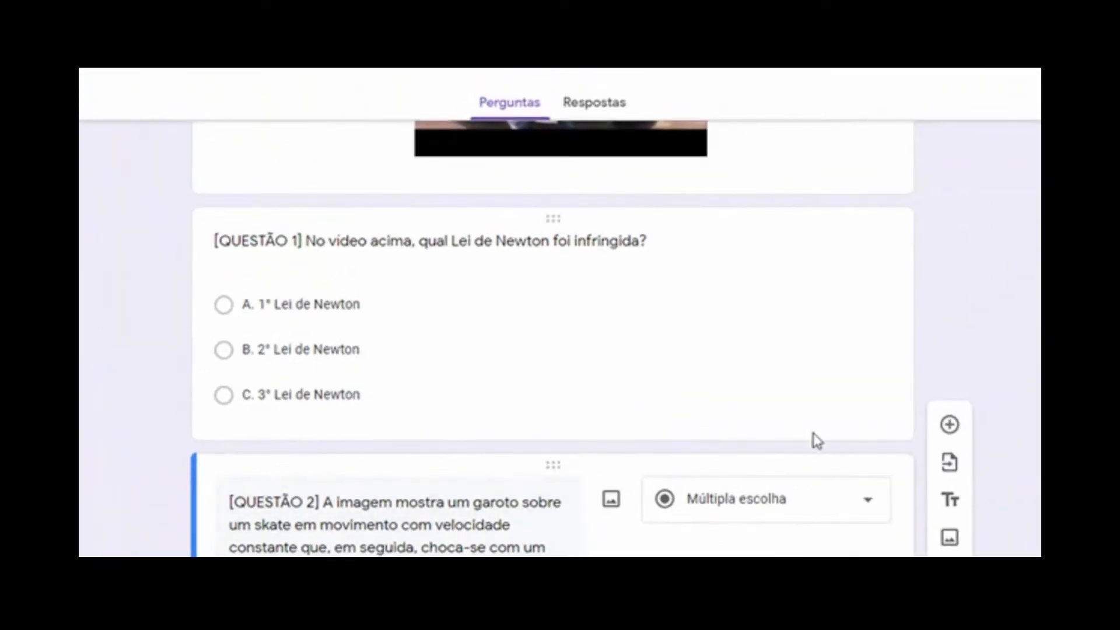
pyautogui.scroll(-2, 391, 475)
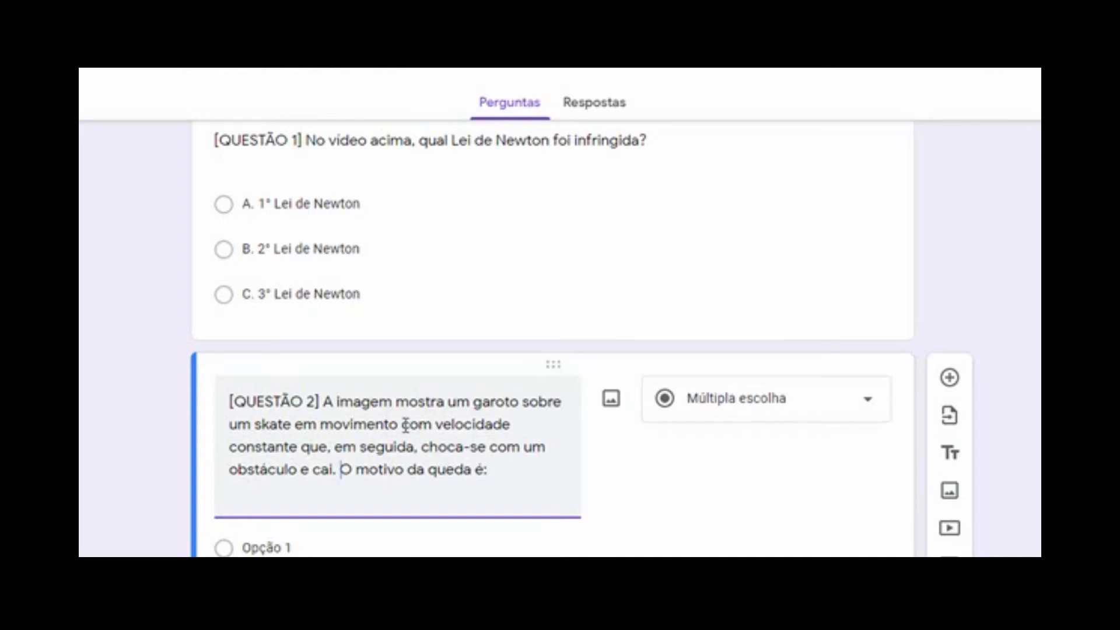
pyautogui.scroll(-2, 343, 362)
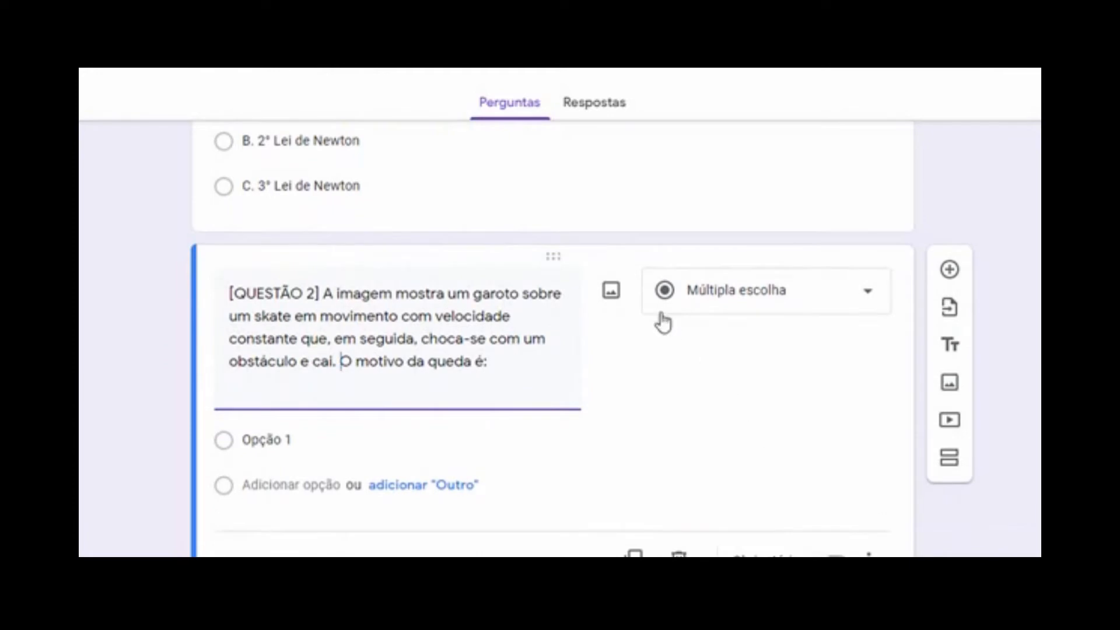
# Upload the image file IMAGEM -FORMULÁRIO 1 from the computer into question 2
pyautogui.click(611, 294)
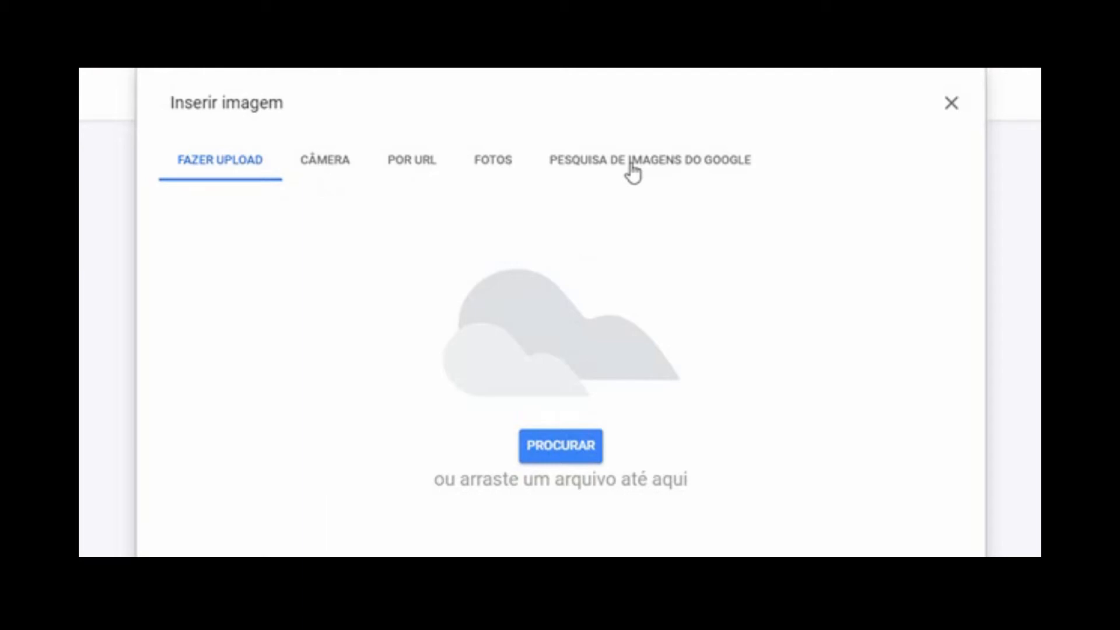
pyautogui.click(540, 454)
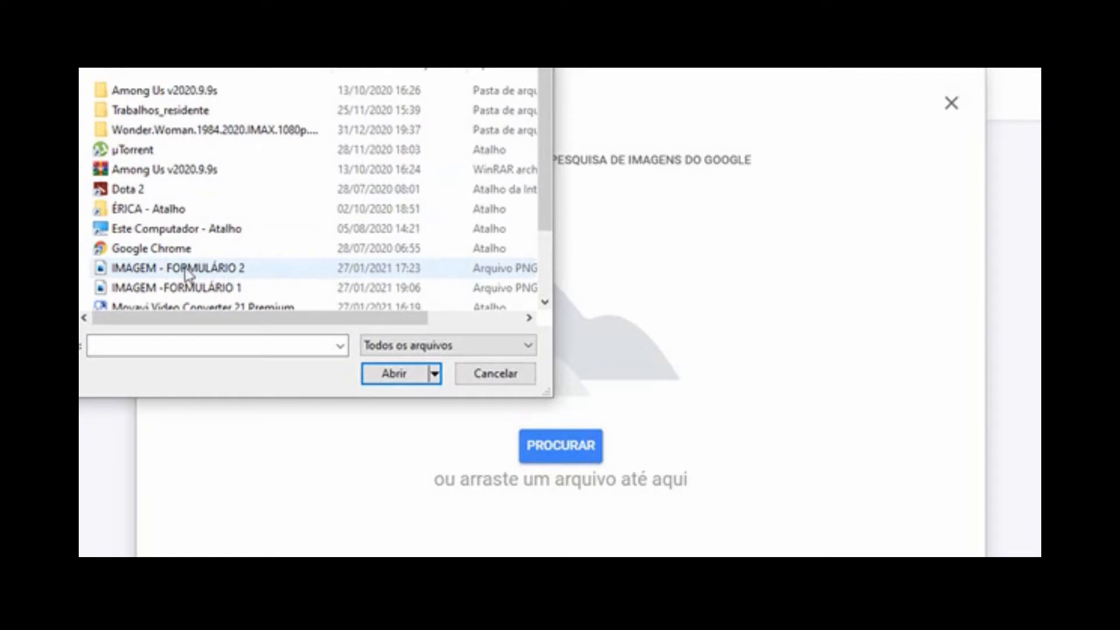
pyautogui.click(183, 289)
pyautogui.click(373, 376)
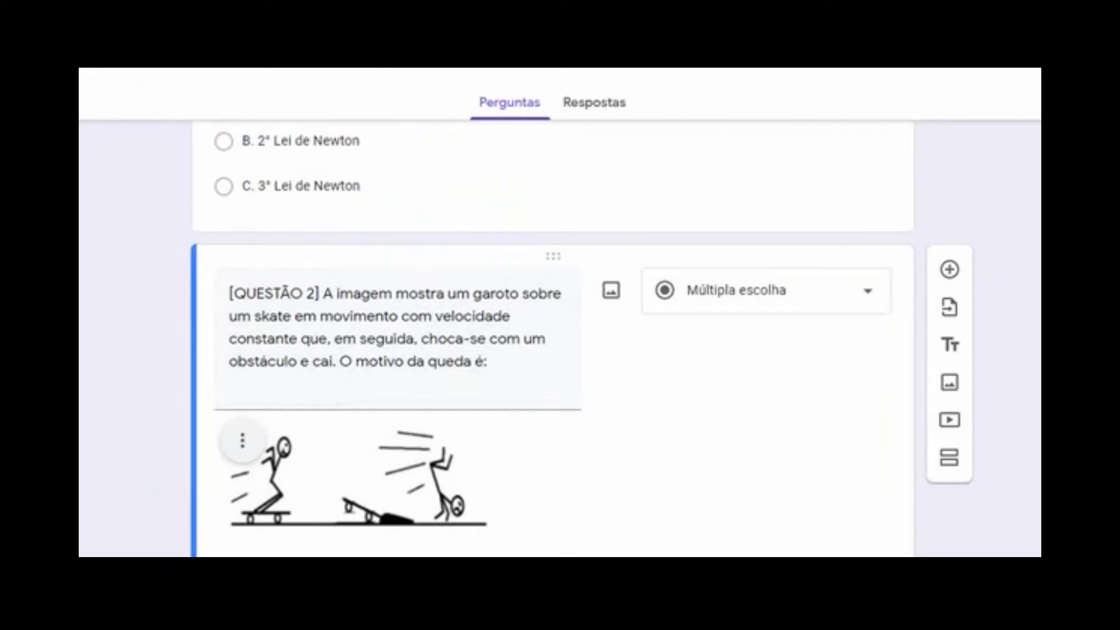
pyautogui.scroll(-3, 363, 296)
# Enlarge the skateboarder illustration in question 2 and align it to the centre
pyautogui.click(367, 297)
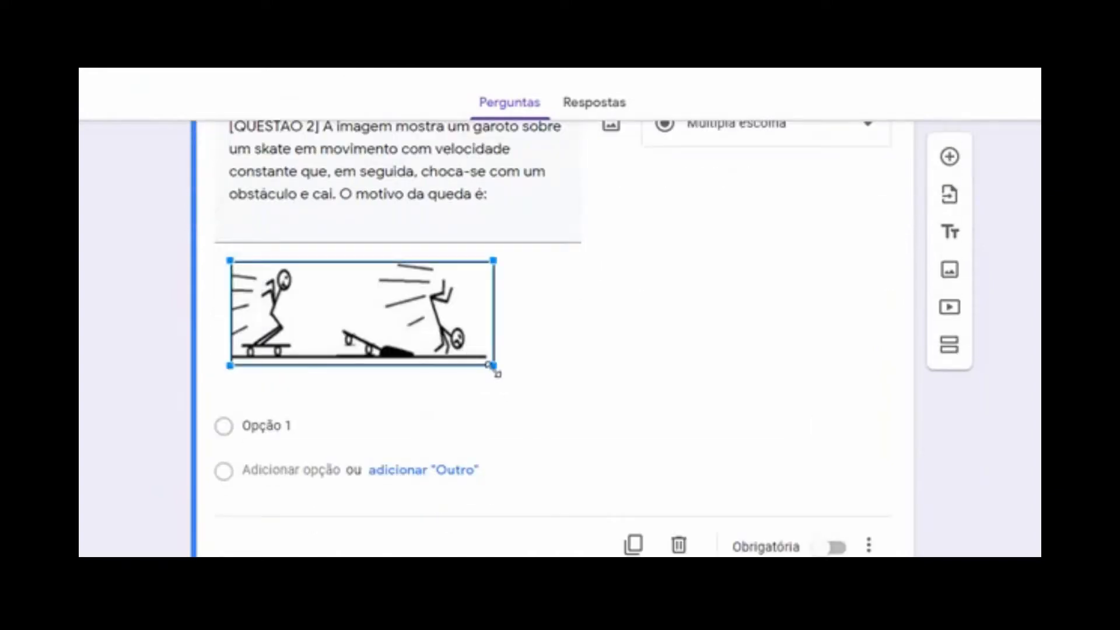
pyautogui.moveTo(495, 367); pyautogui.dragTo(545, 405)
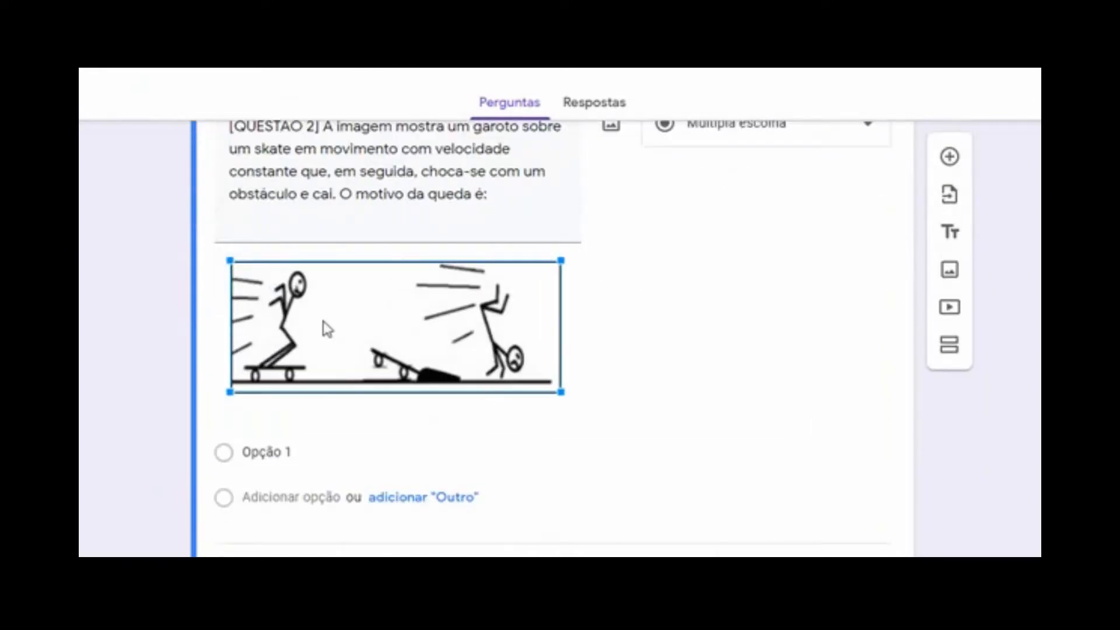
pyautogui.click(662, 316)
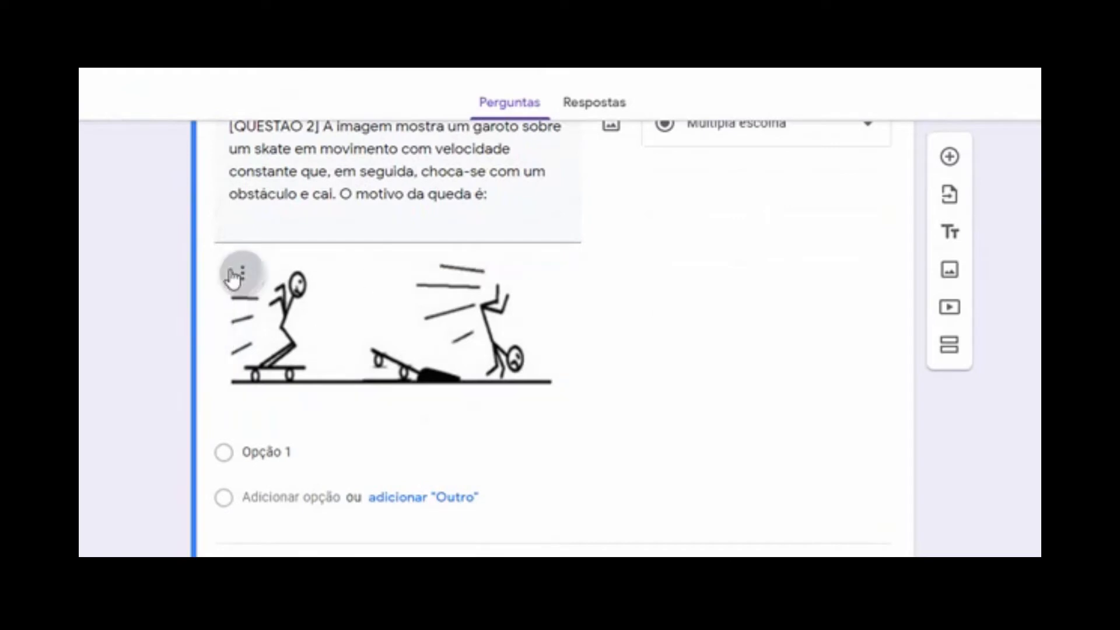
pyautogui.click(233, 275)
pyautogui.click(180, 330)
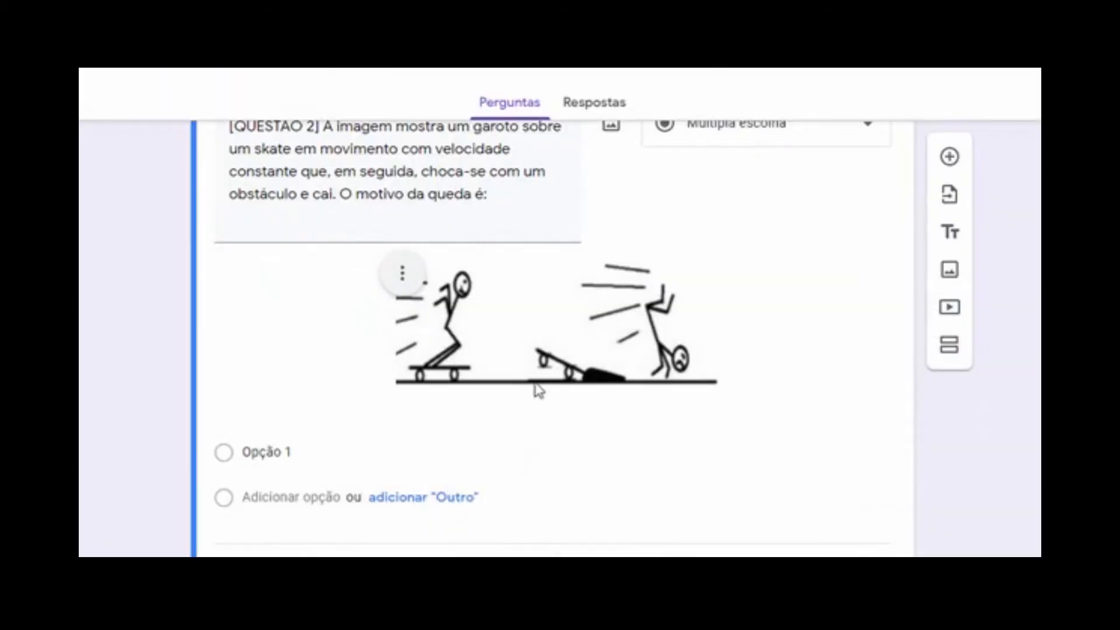
pyautogui.click(263, 452)
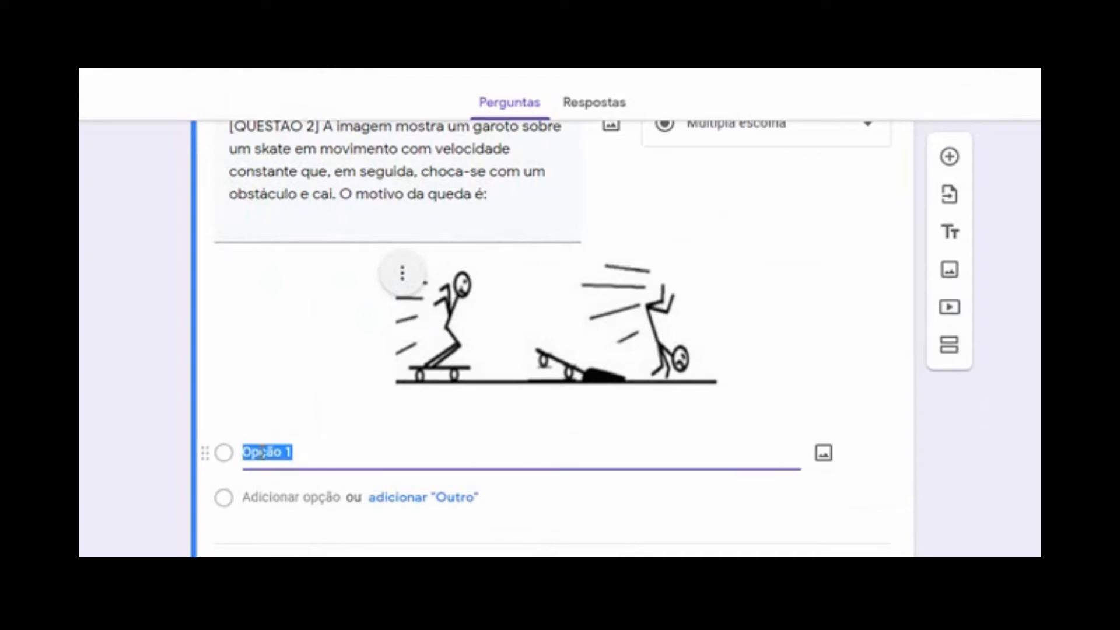
# Paste answer options A–E into Question 2, ending with 'A Princípio da Inércia', then add a question
pyautogui.write('A. O Princípio Fundamental da Dinâmica B. A Ação de uma força Externa C. O Princípio da Ação e Reação')
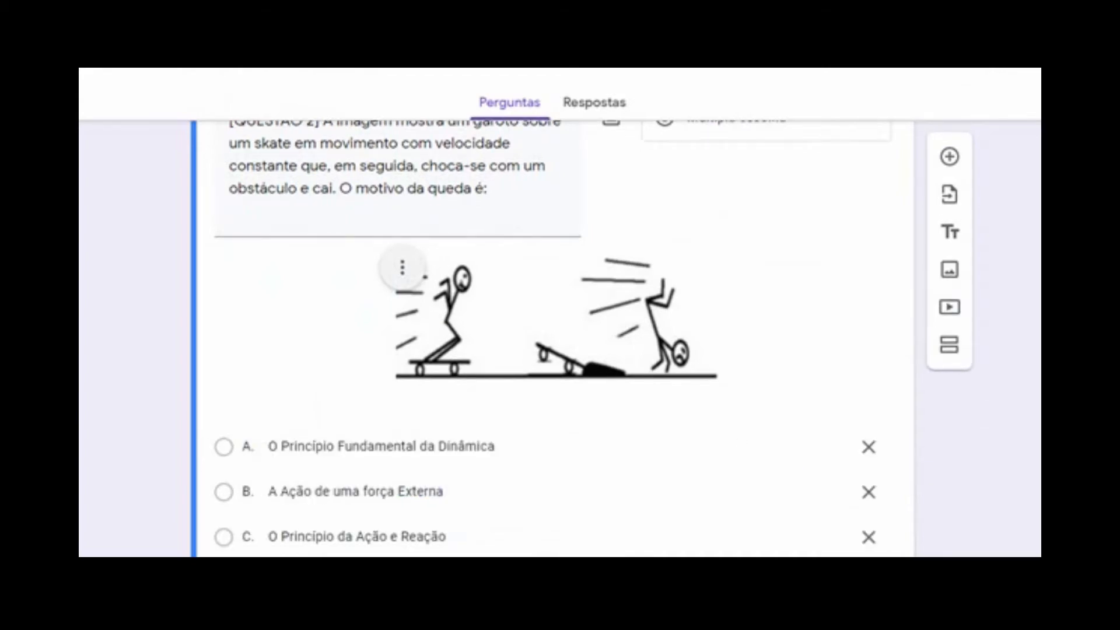
pyautogui.scroll(-2, 553, 338)
pyautogui.scroll(5, 553, 338)
pyautogui.scroll(-2, 554, 338)
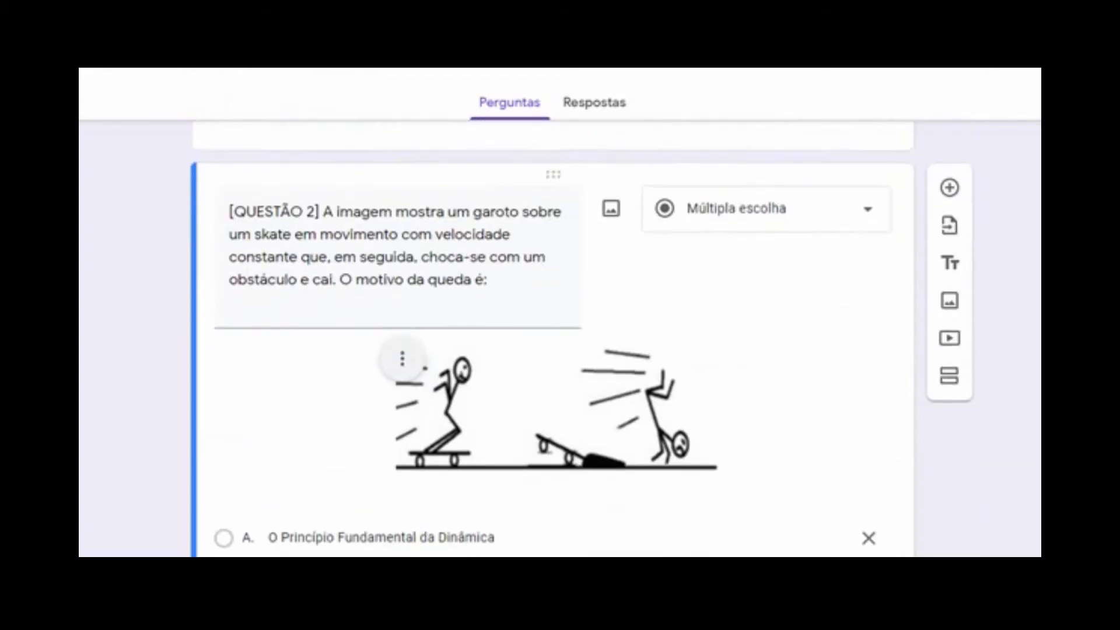
pyautogui.scroll(-3, 553, 338)
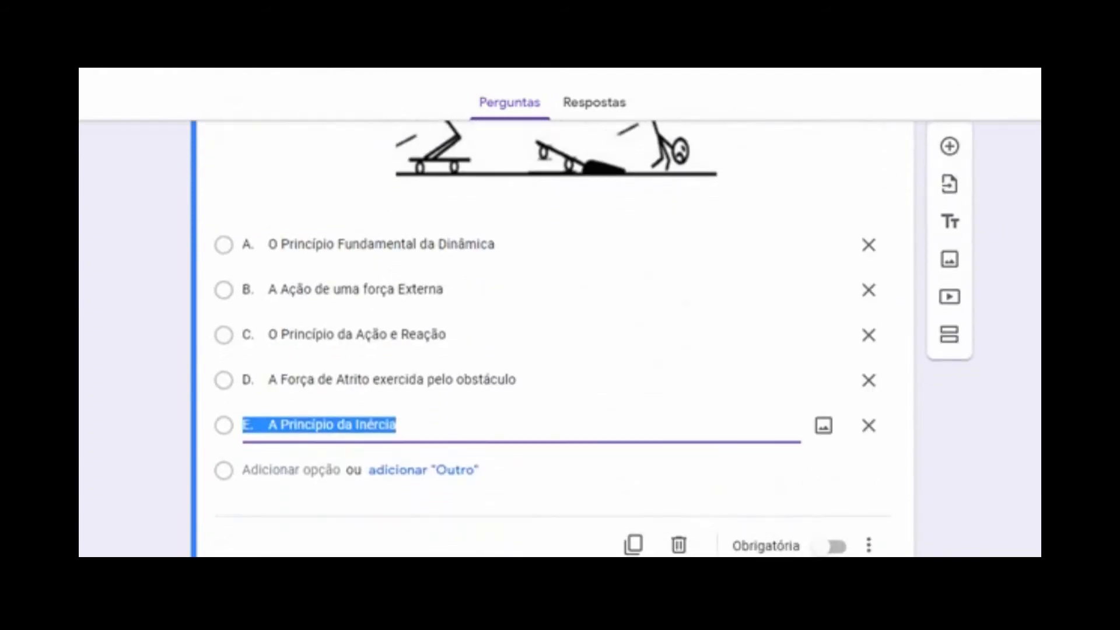
pyautogui.click(1040, 404)
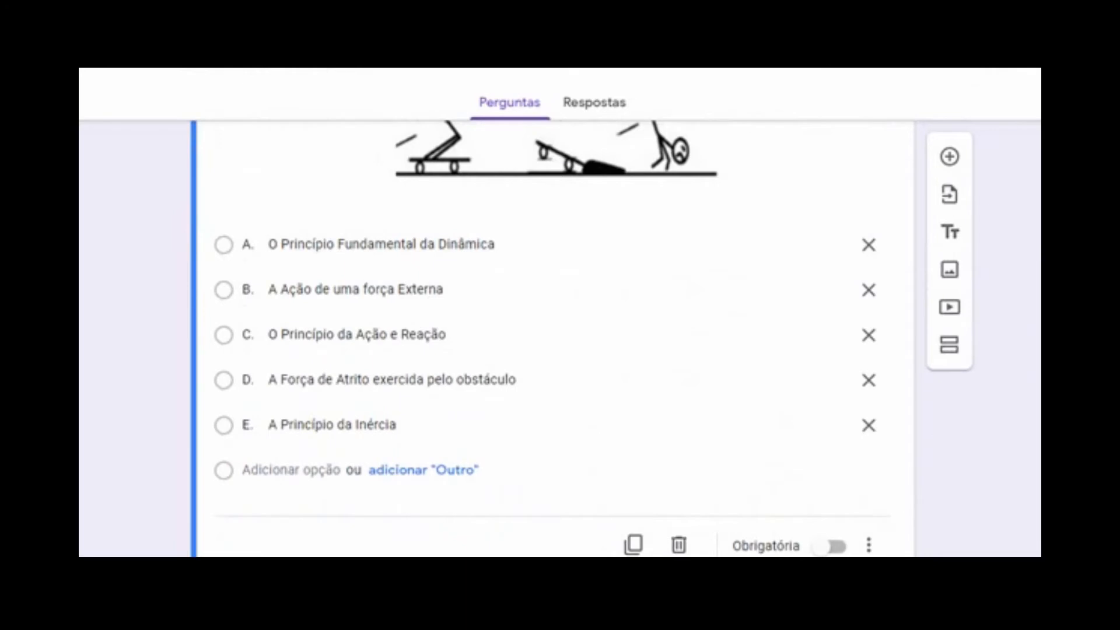
pyautogui.scroll(5, 1016, 448)
pyautogui.scroll(-2, 553, 338)
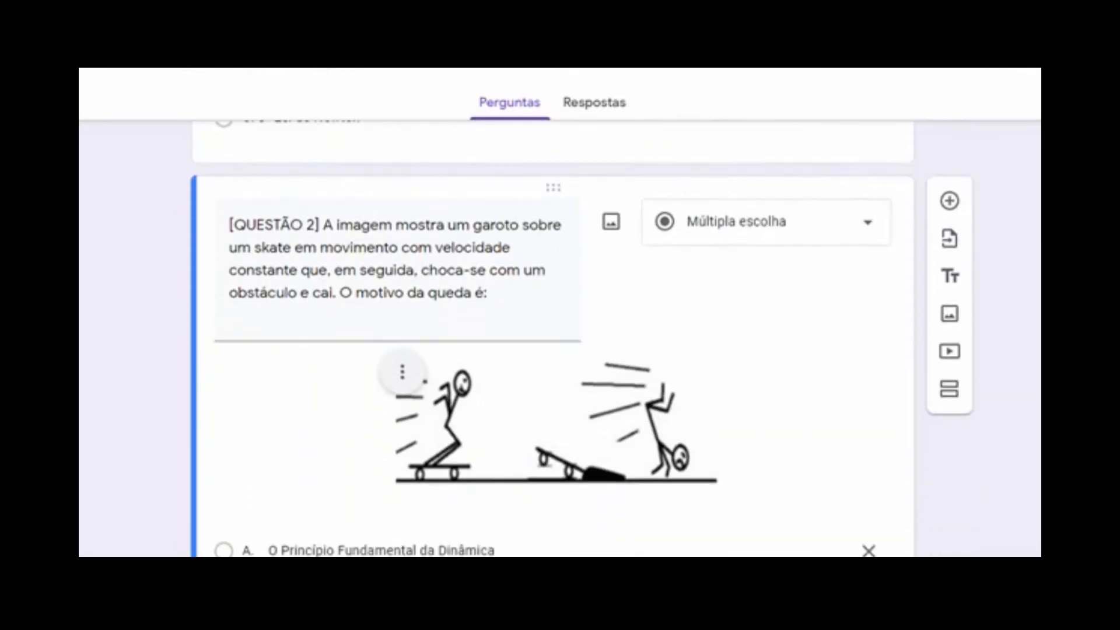
pyautogui.scroll(-4, 553, 338)
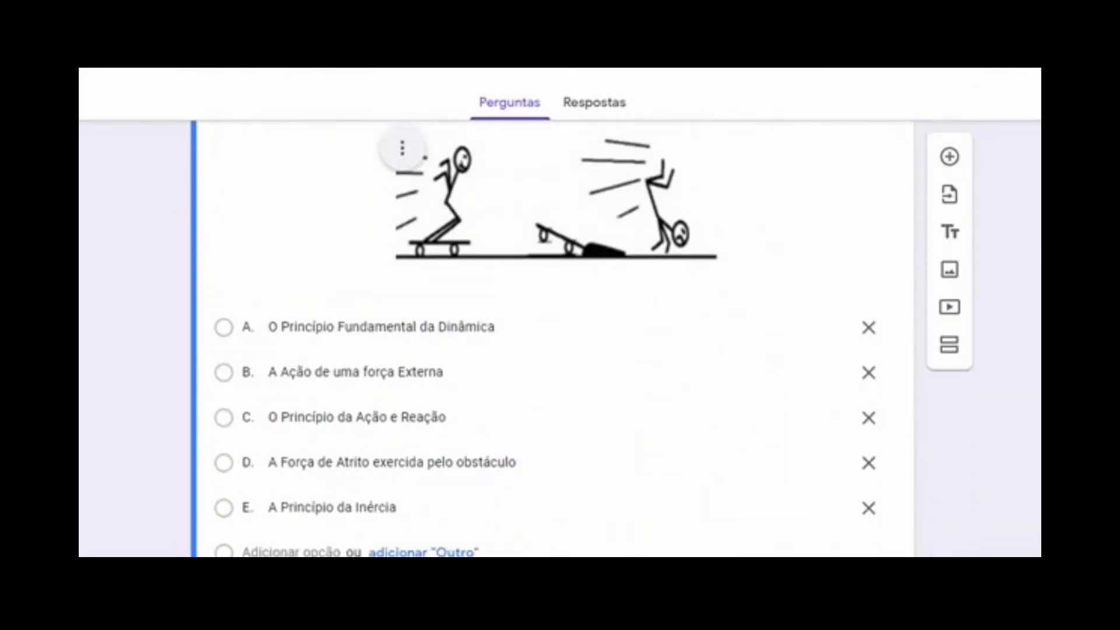
pyautogui.scroll(4, 553, 338)
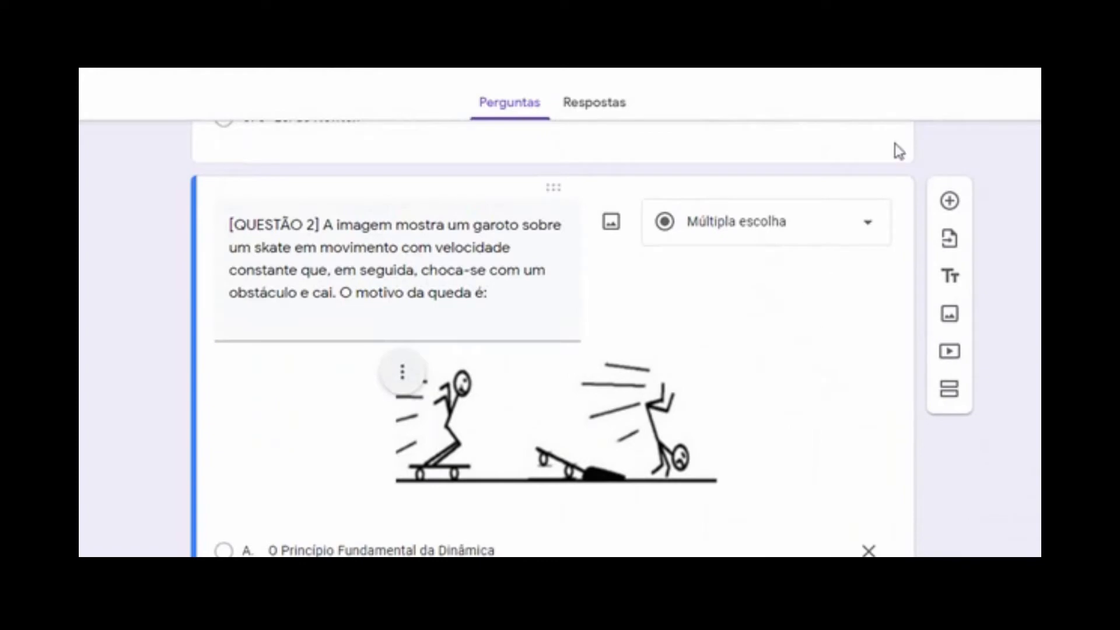
pyautogui.click(950, 201)
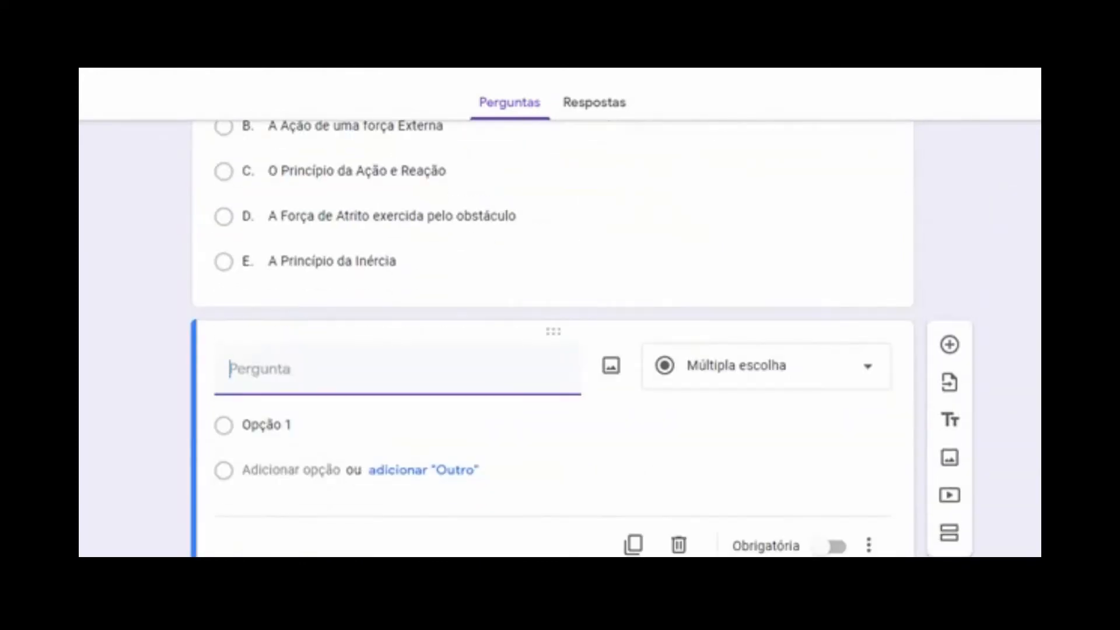
# Paste the Word line '[QUESTÃO 3] Associe as colunas, de acordo com o conteúdo estudado:' as the question, without the bullet
pyautogui.hotkey('alt', 'Tab')
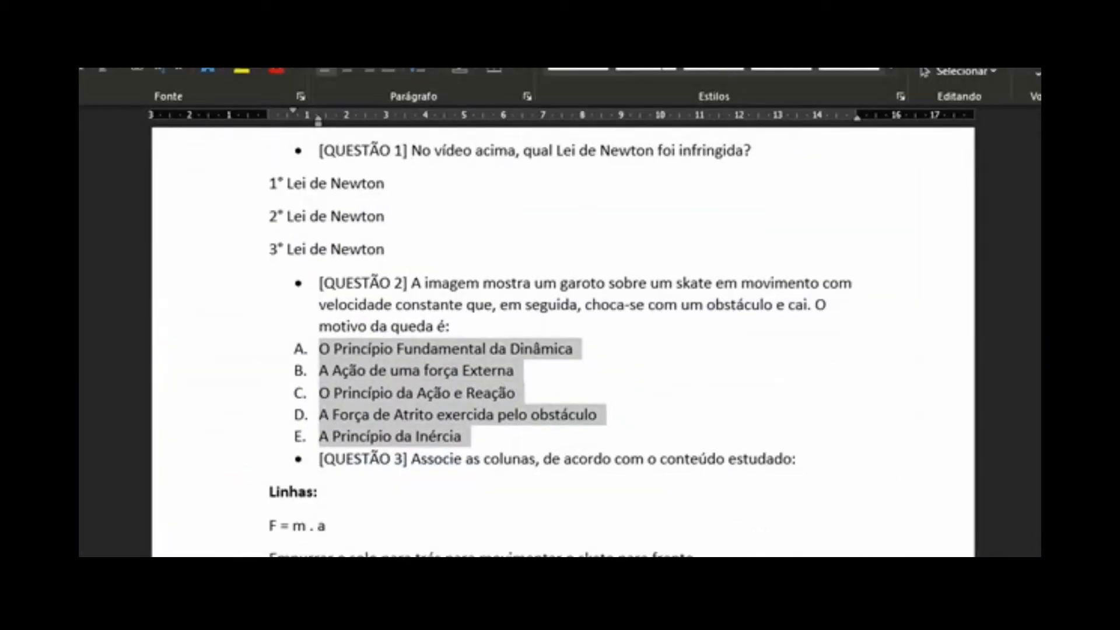
pyautogui.scroll(-3, 839, 297)
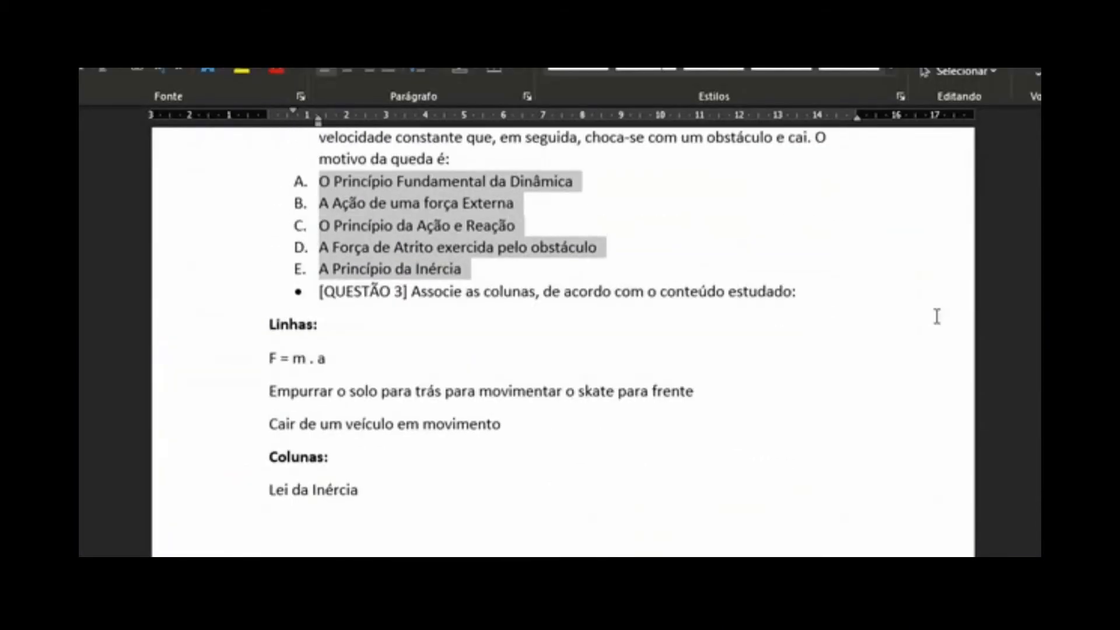
pyautogui.click(832, 295)
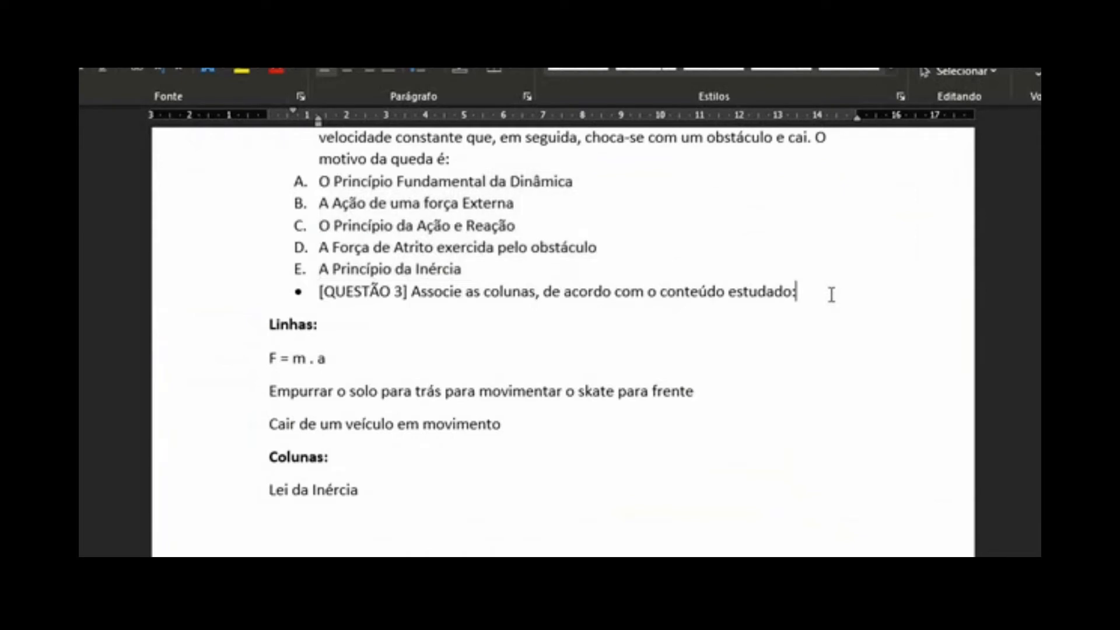
pyautogui.moveTo(809, 292); pyautogui.dragTo(321, 291)
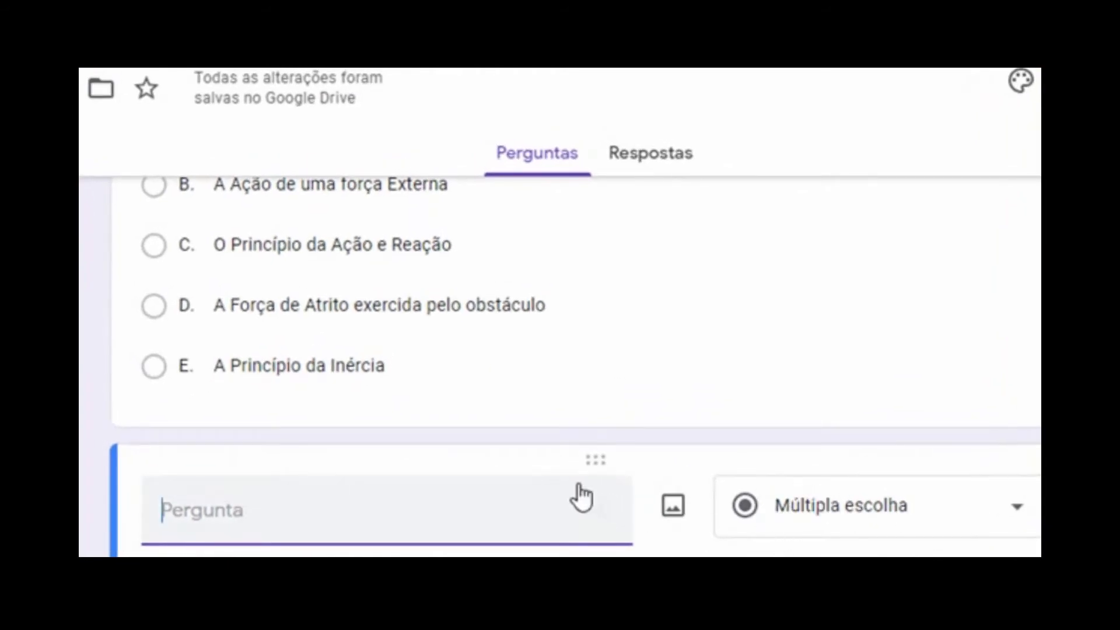
pyautogui.write('•\t[QUESTÃO 3] Associe as colunas, de acordo com o conteúdo estudado:')
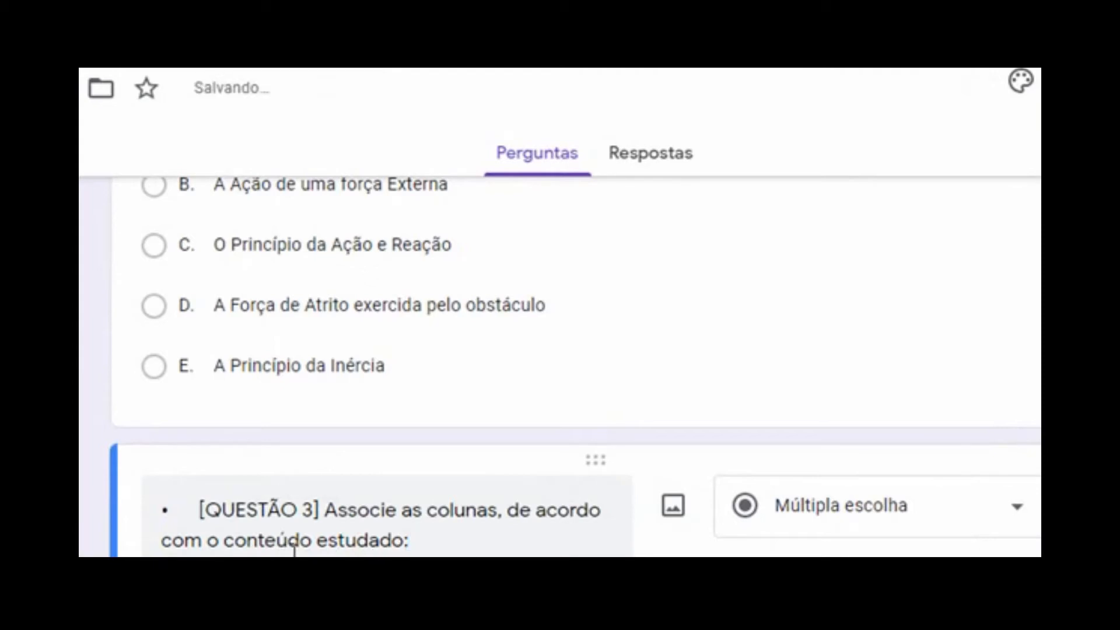
pyautogui.press('BackSpace')
pyautogui.press('BackSpace')
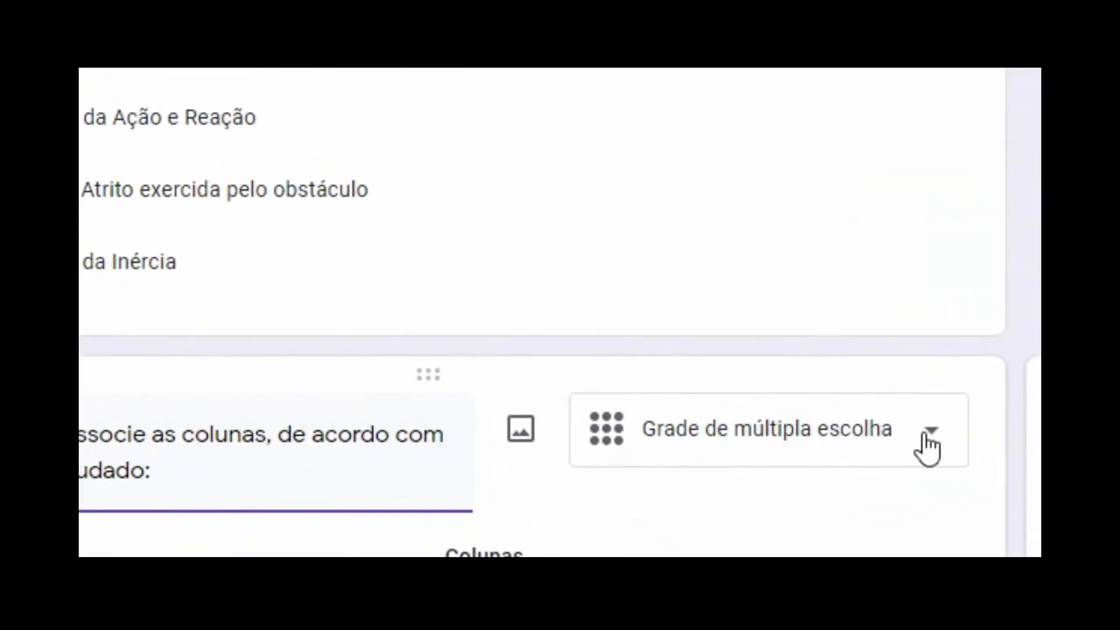
# Change Question 3's type to 'Grade de múltipla escolha'
pyautogui.click(949, 449)
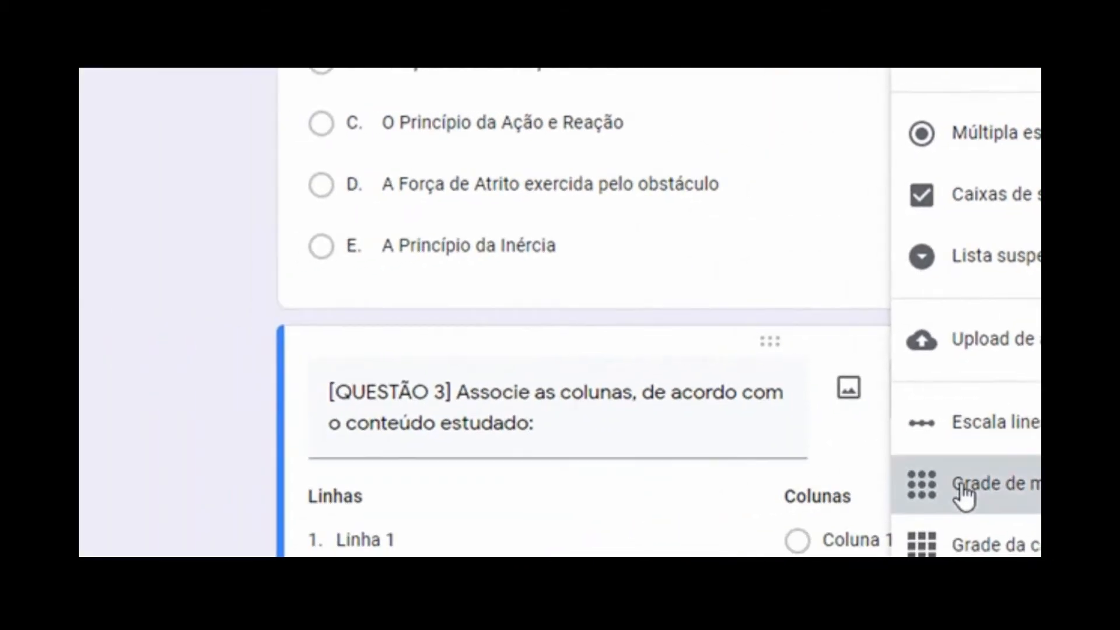
pyautogui.click(656, 548)
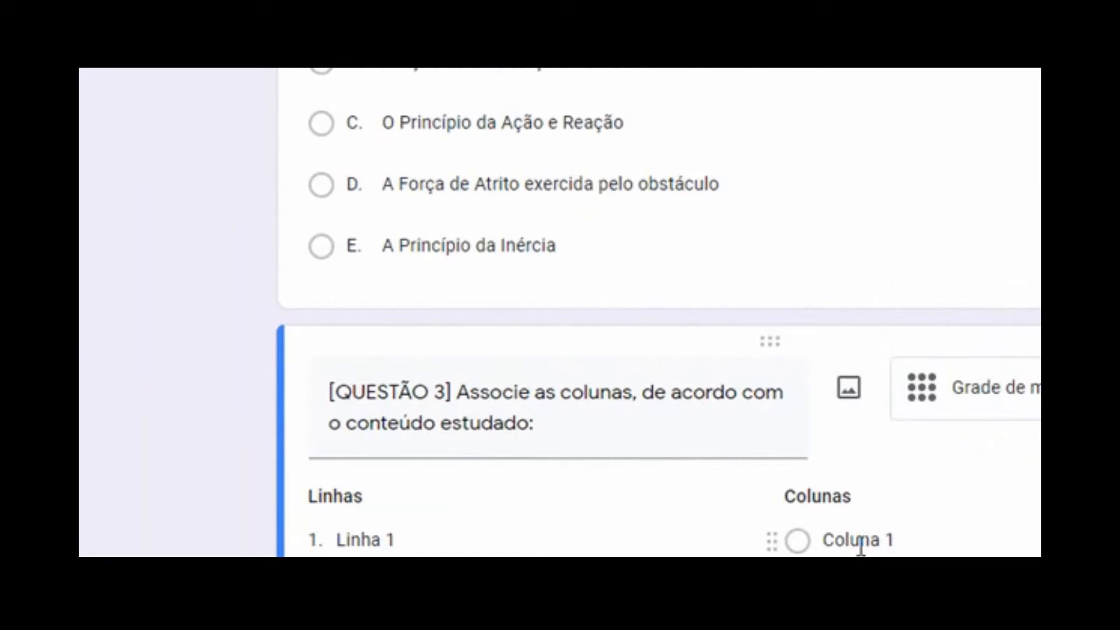
# Replace 'Linha 1' with the three lines listed under Linhas in Word as grid rows
pyautogui.click(421, 542)
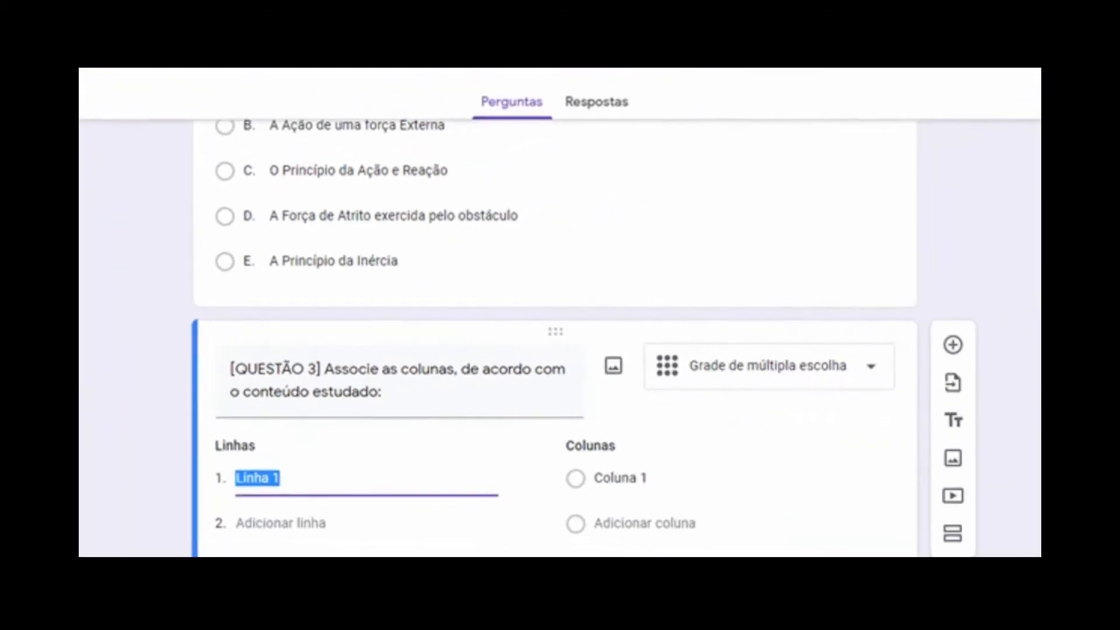
pyautogui.hotkey('alt', 'Tab')
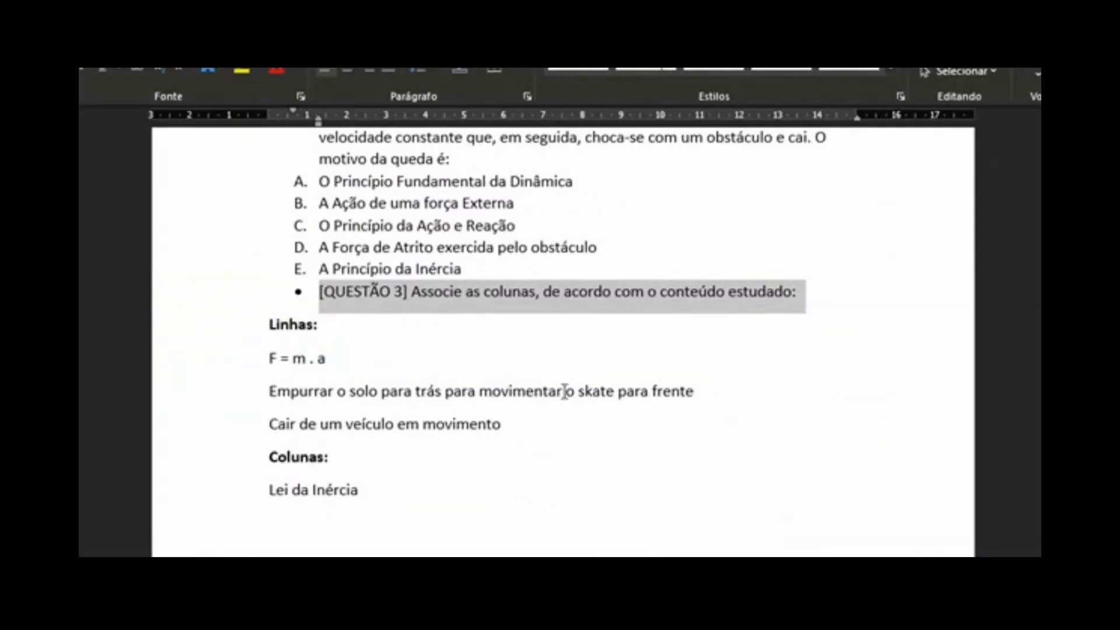
pyautogui.moveTo(270, 358); pyautogui.dragTo(506, 445)
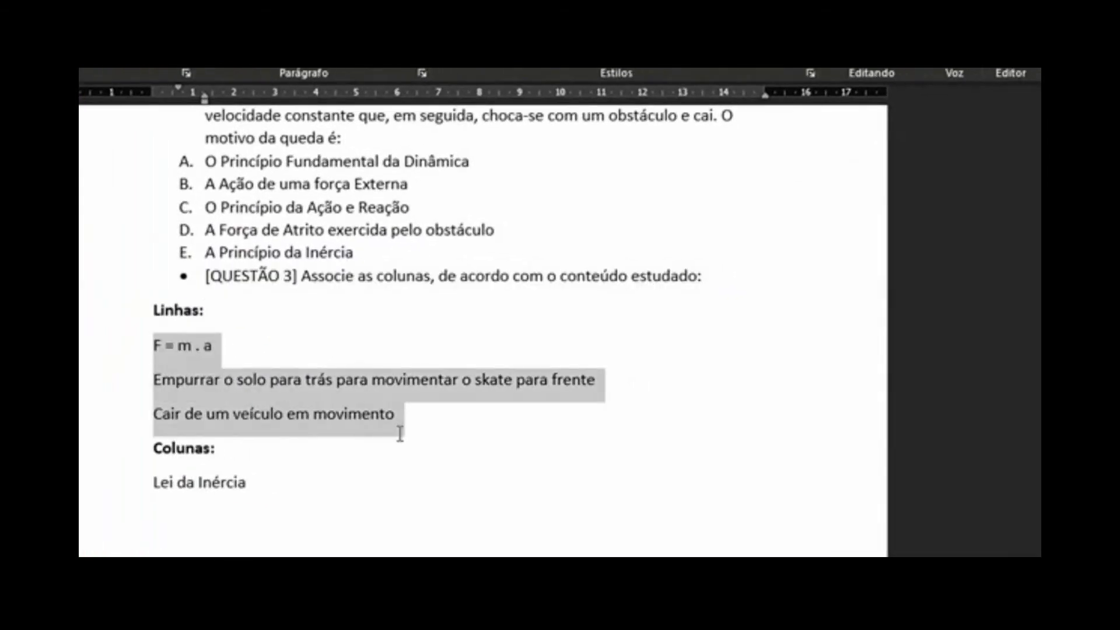
pyautogui.hotkey('ctrl', 'c')
pyautogui.hotkey('alt', 'Tab')
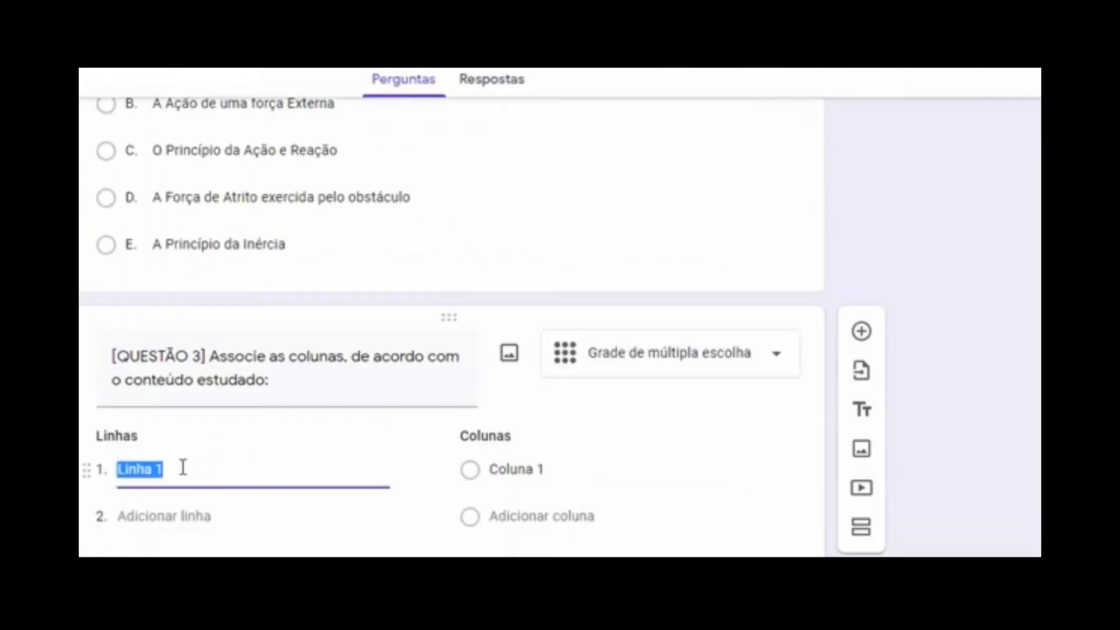
pyautogui.hotkey('ctrl', 'v')
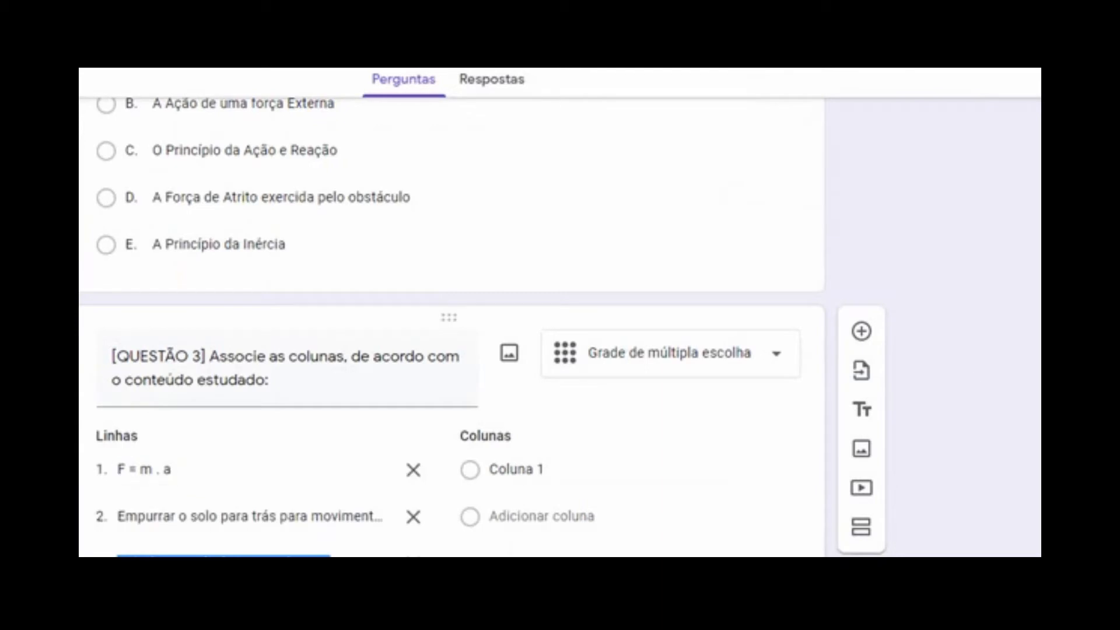
pyautogui.scroll(-2, 560, 315)
# Set the grid columns to Lei da Inércia, Princípio Fundamental da Dinâmica and Ação e Reação
pyautogui.click(609, 468)
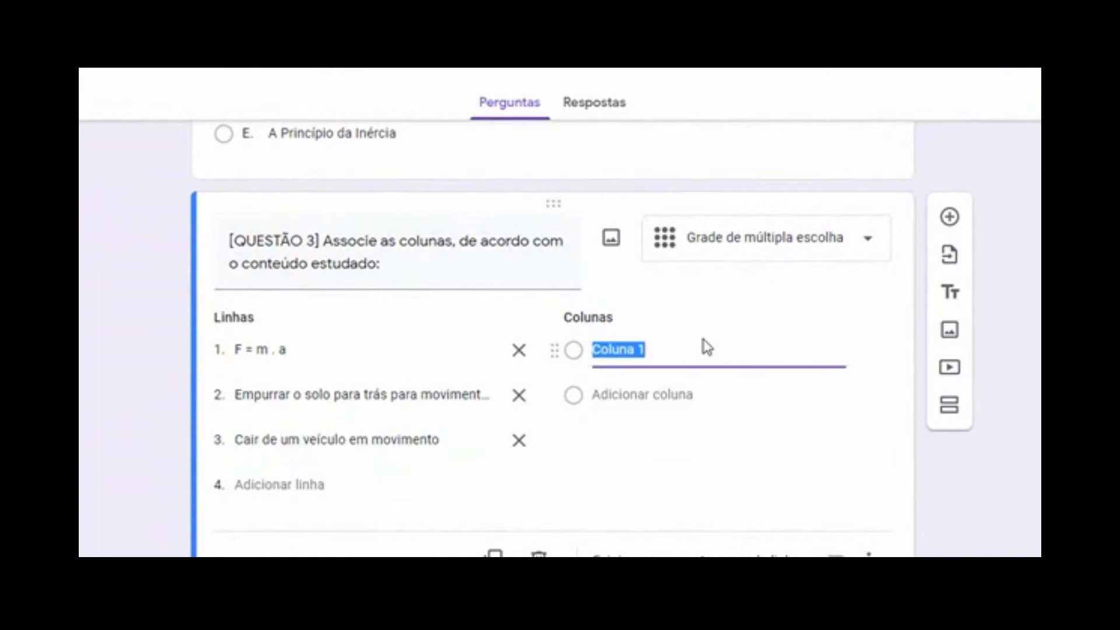
pyautogui.hotkey('alt', 'Tab')
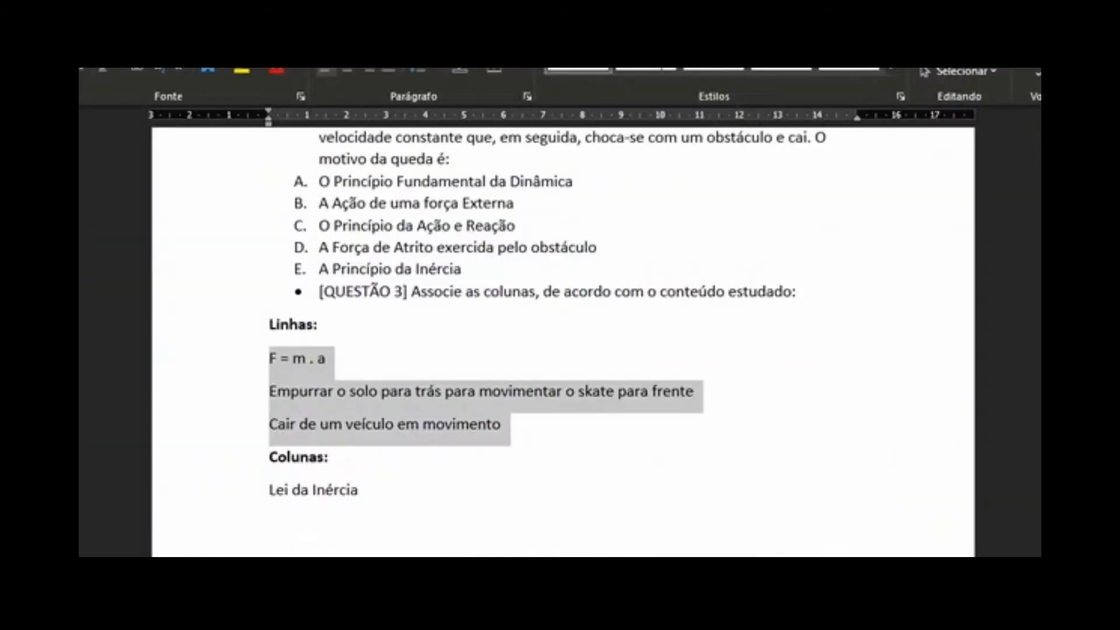
pyautogui.moveTo(267, 488); pyautogui.dragTo(358, 490)
pyautogui.hotkey('ctrl', 'c')
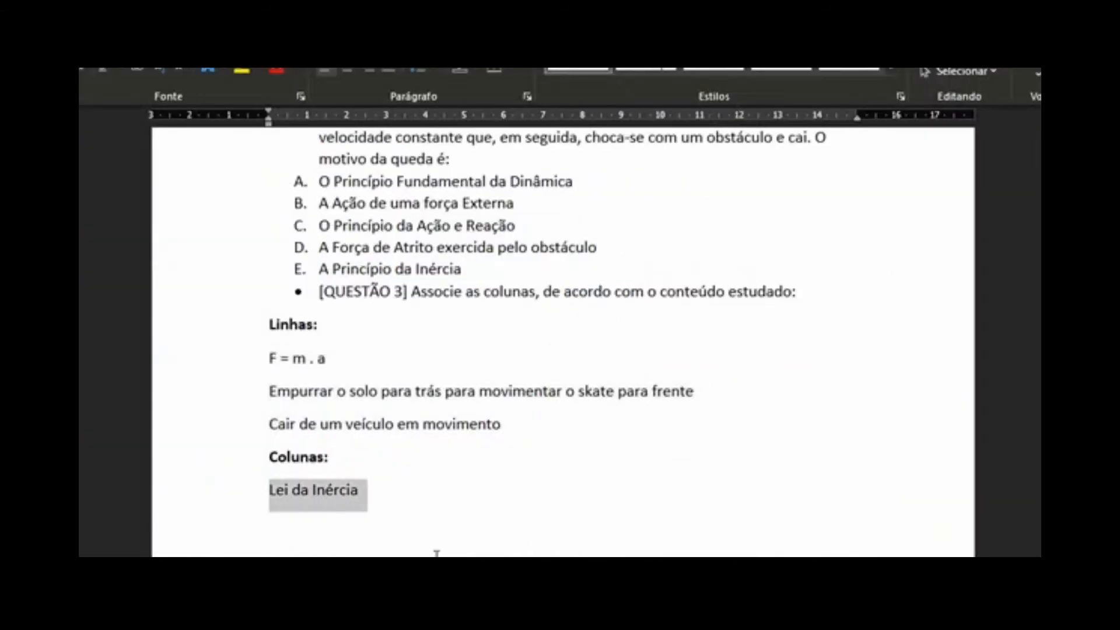
pyautogui.hotkey('alt', 'Tab')
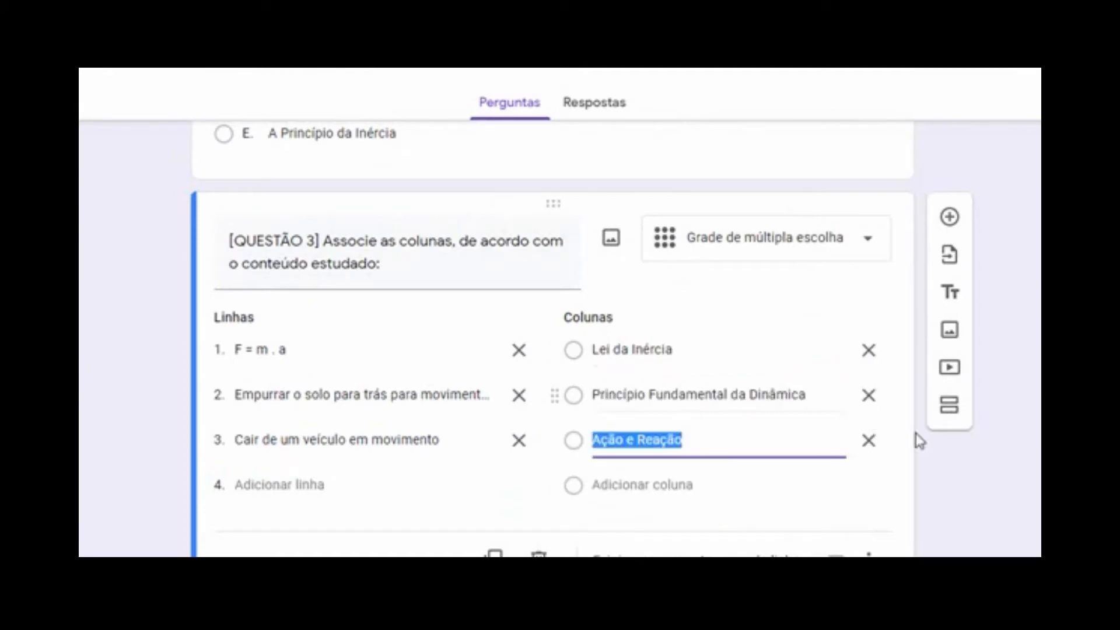
pyautogui.hotkey('alt', 'Tab')
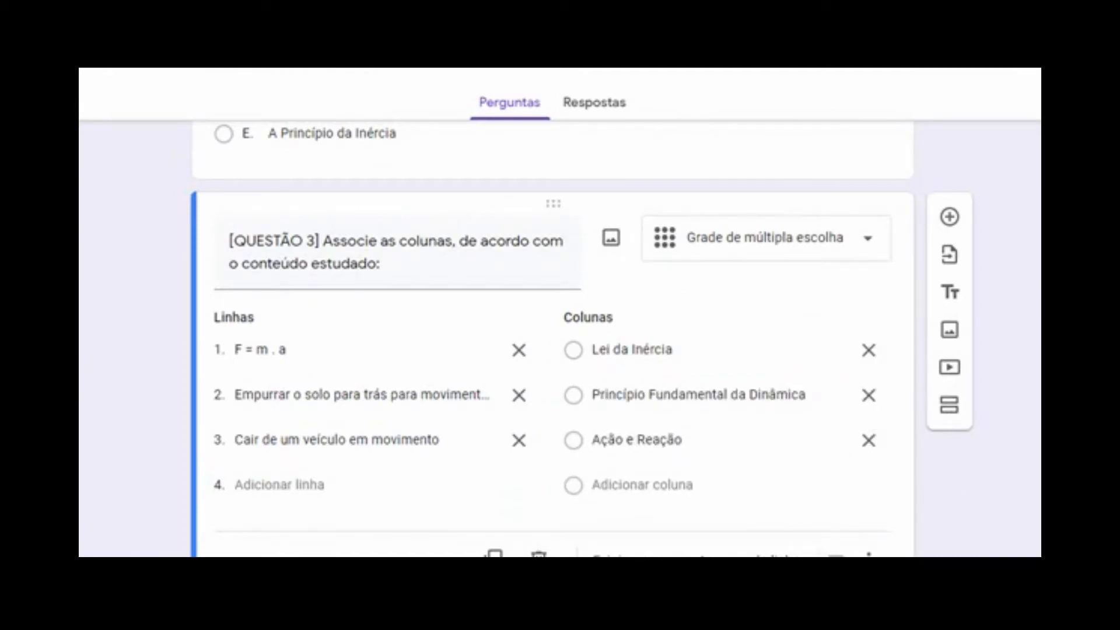
# Require a response in each row of Question 3's grid and mark Question 2 required
pyautogui.click(829, 555)
pyautogui.scroll(6, 551, 338)
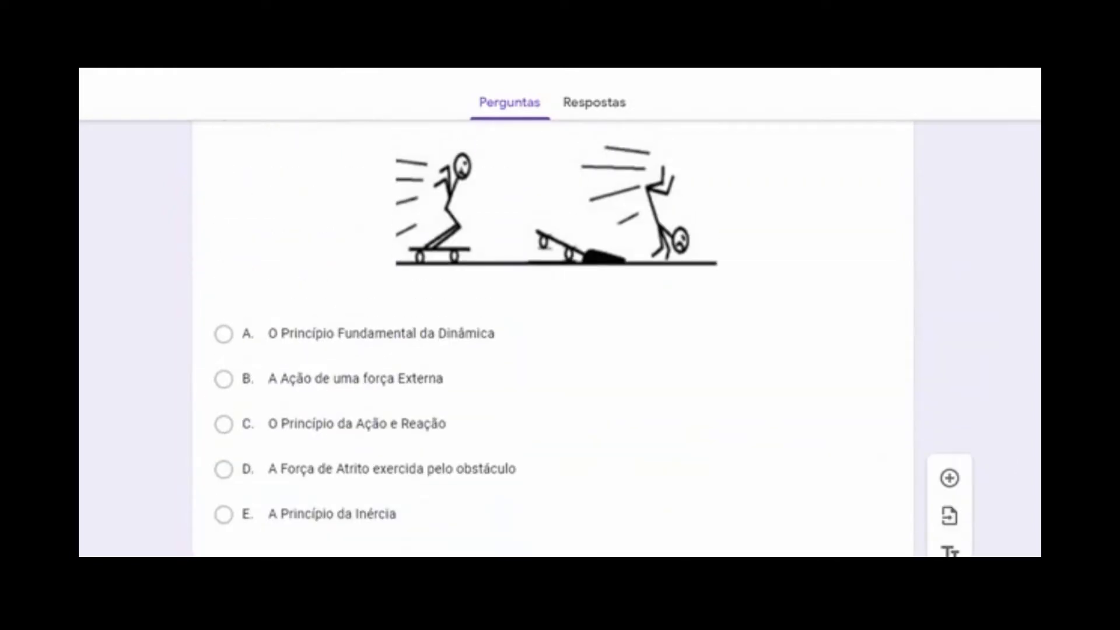
pyautogui.click(807, 494)
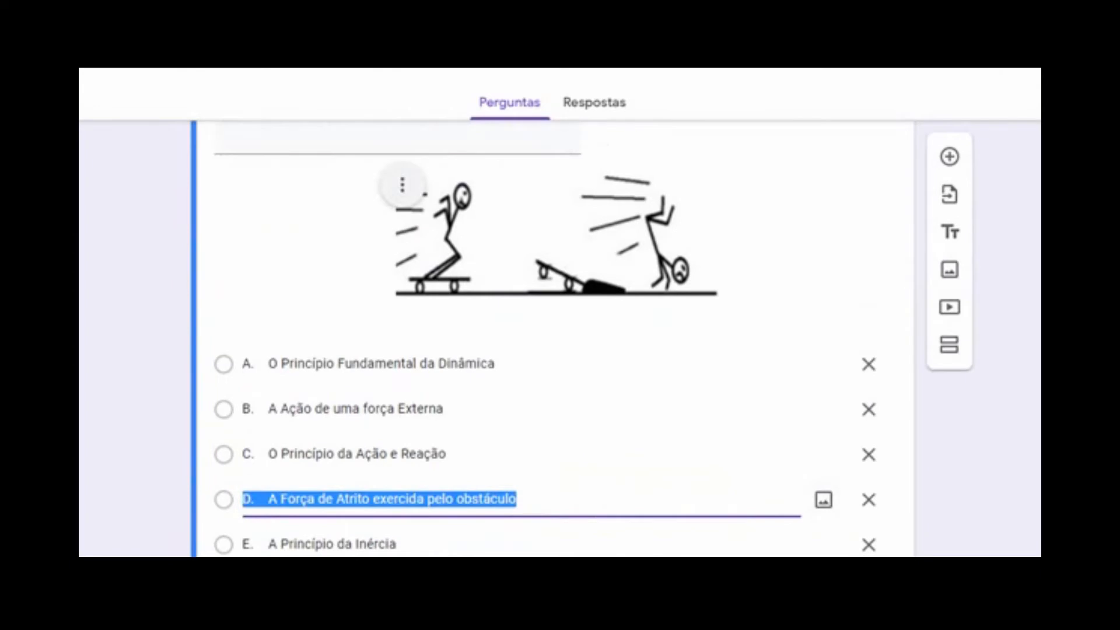
pyautogui.scroll(-6, 551, 339)
pyautogui.scroll(3, 551, 338)
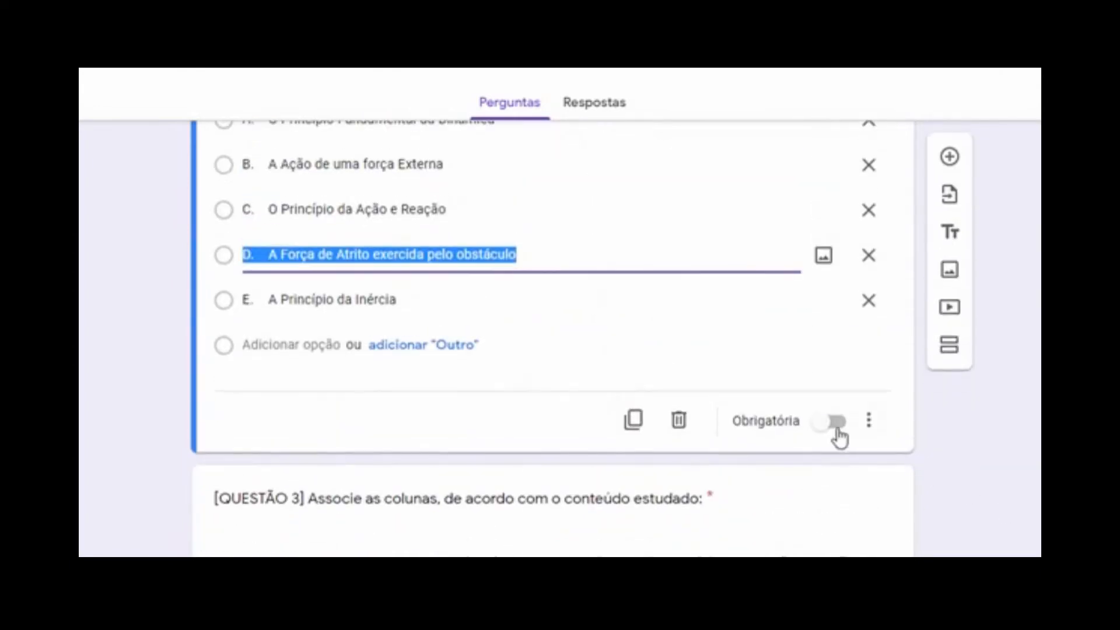
pyautogui.click(819, 424)
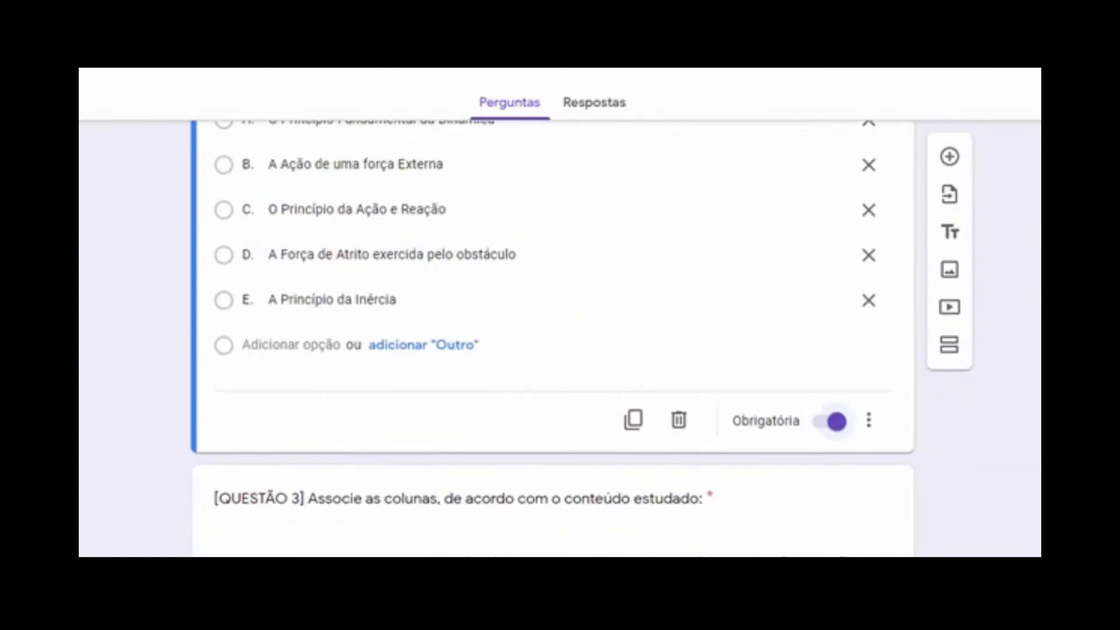
# Toggle the Obrigatória setting on question 1 about Newton's laws
pyautogui.scroll(10, 793, 379)
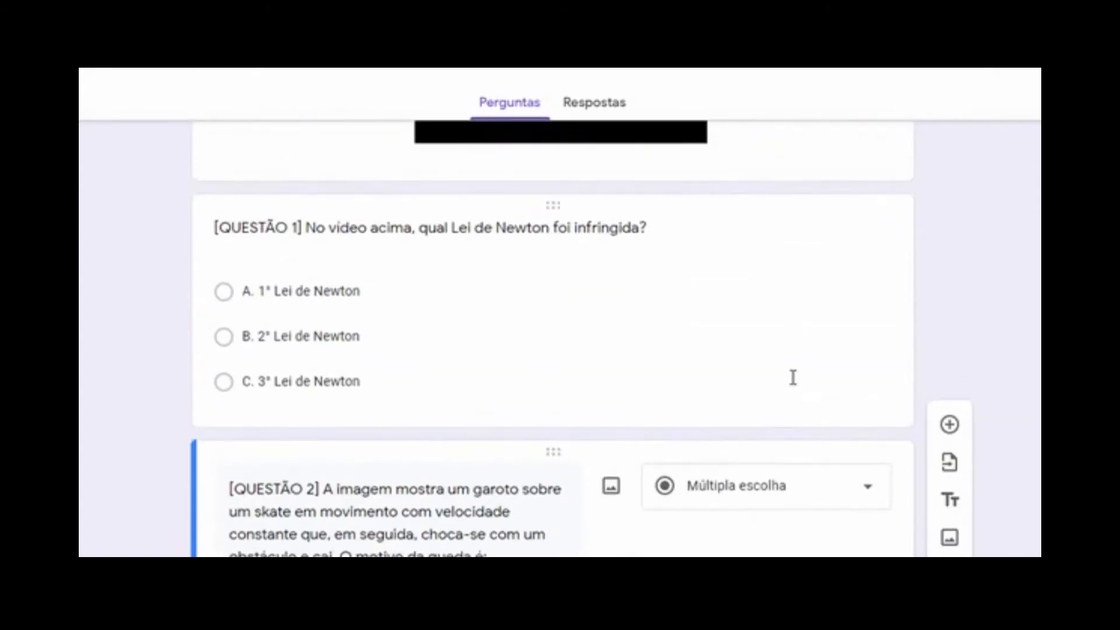
pyautogui.click(793, 380)
pyautogui.click(827, 543)
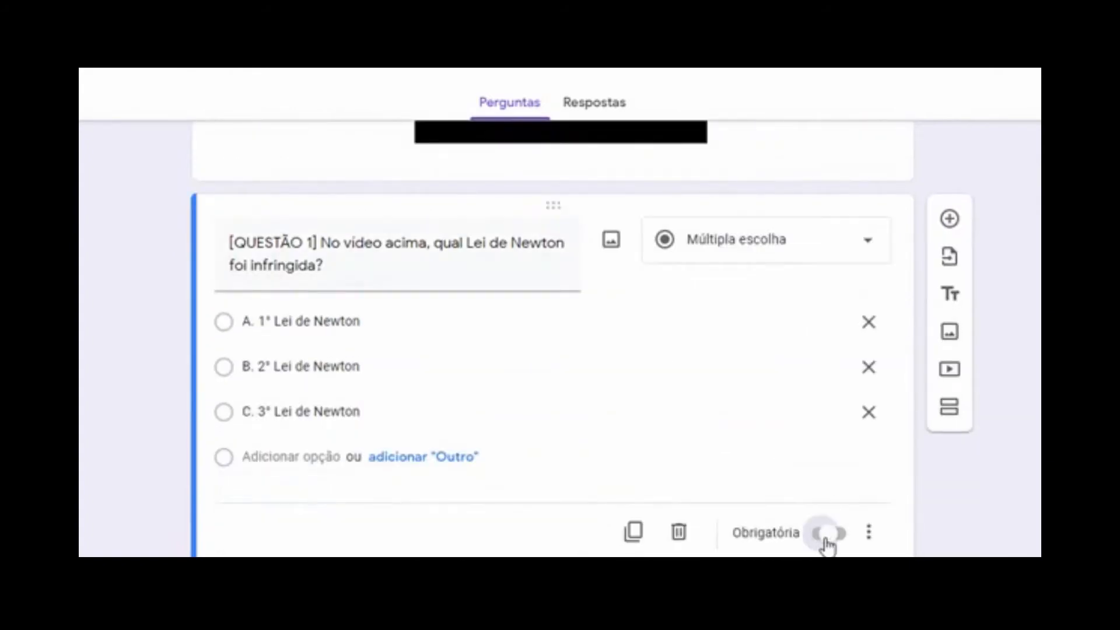
pyautogui.scroll(4, 553, 338)
pyautogui.scroll(-13, 553, 338)
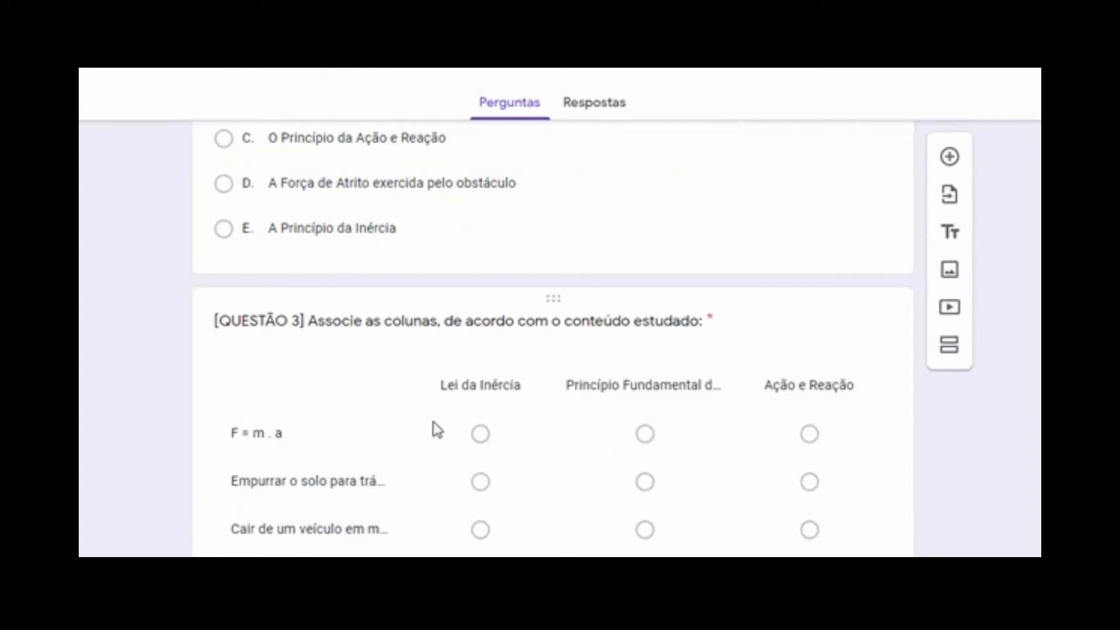
# Add a question with the pasted QUESTÃO 4 text and make it 'Caixas de seleção'
pyautogui.click(713, 317)
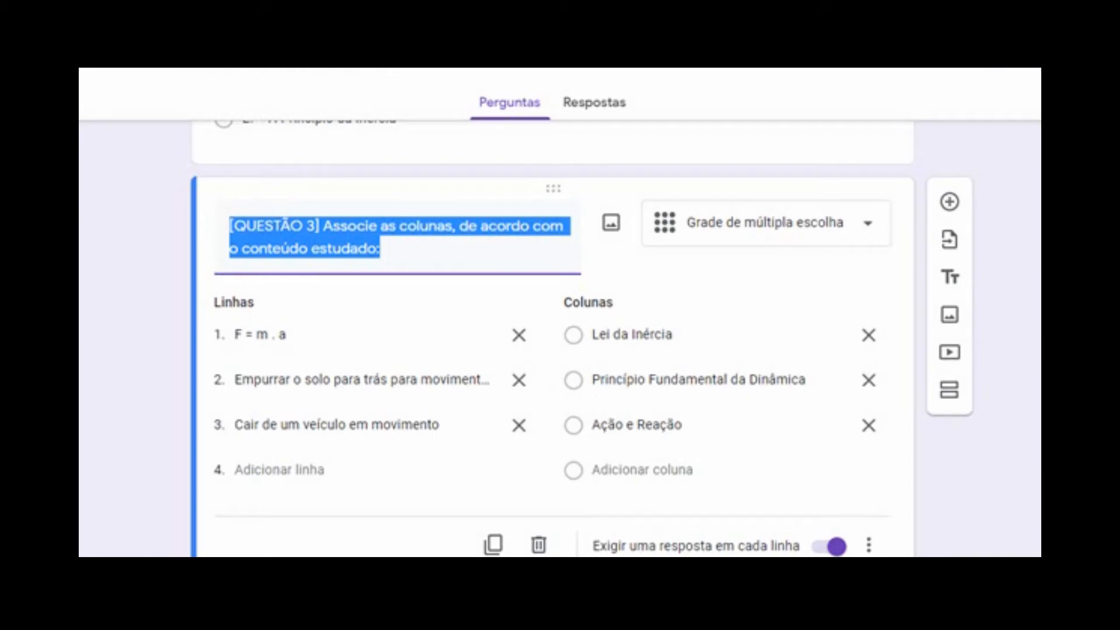
pyautogui.click(955, 203)
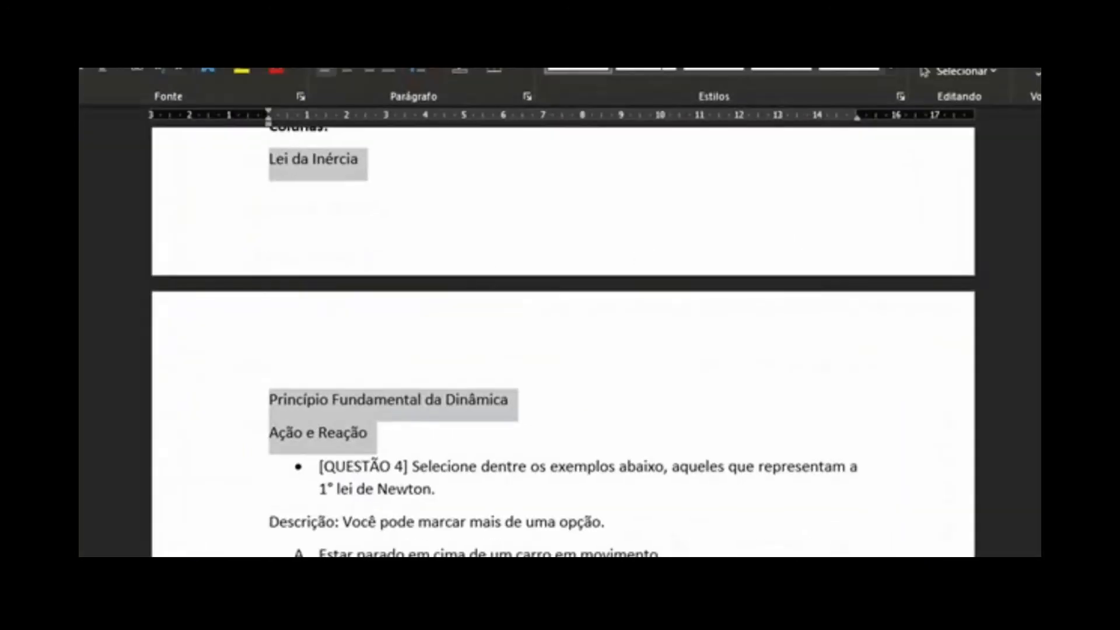
pyautogui.write('[QUESTÃO 4] Selecione dentre os exemplos abaixo, aqueles que representam a 1ª lei de Newton.')
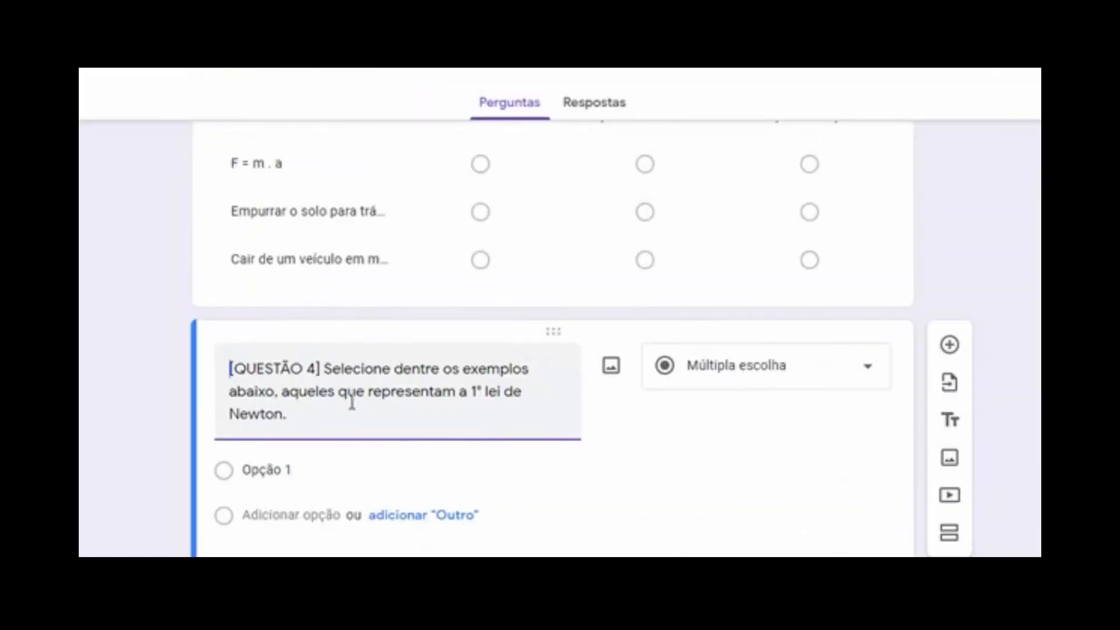
pyautogui.click(696, 383)
pyautogui.click(756, 234)
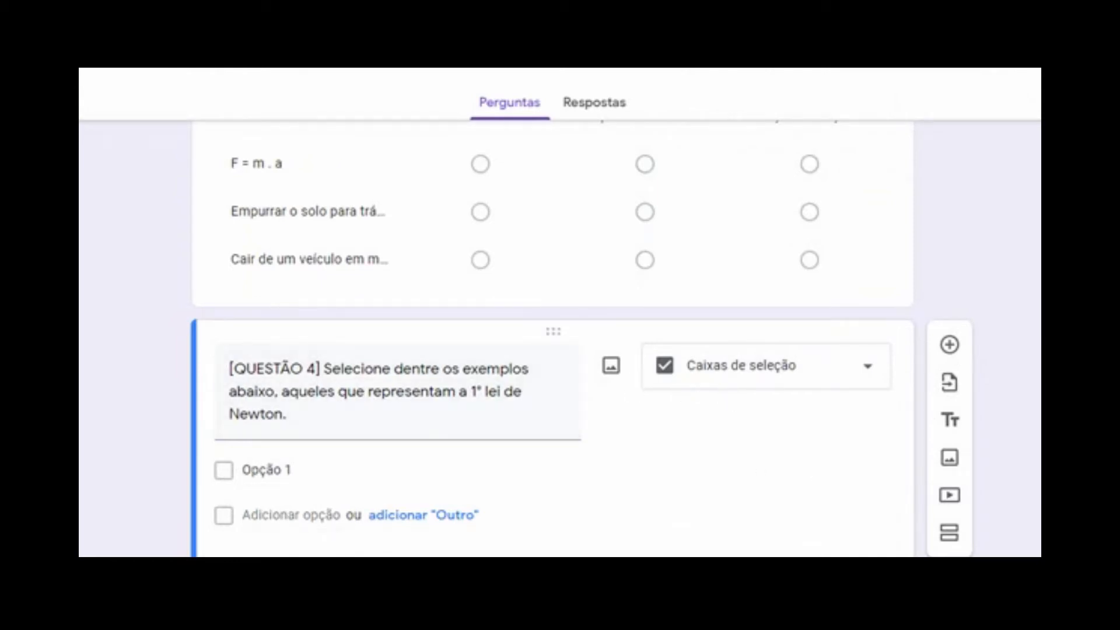
pyautogui.scroll(-1, 582, 349)
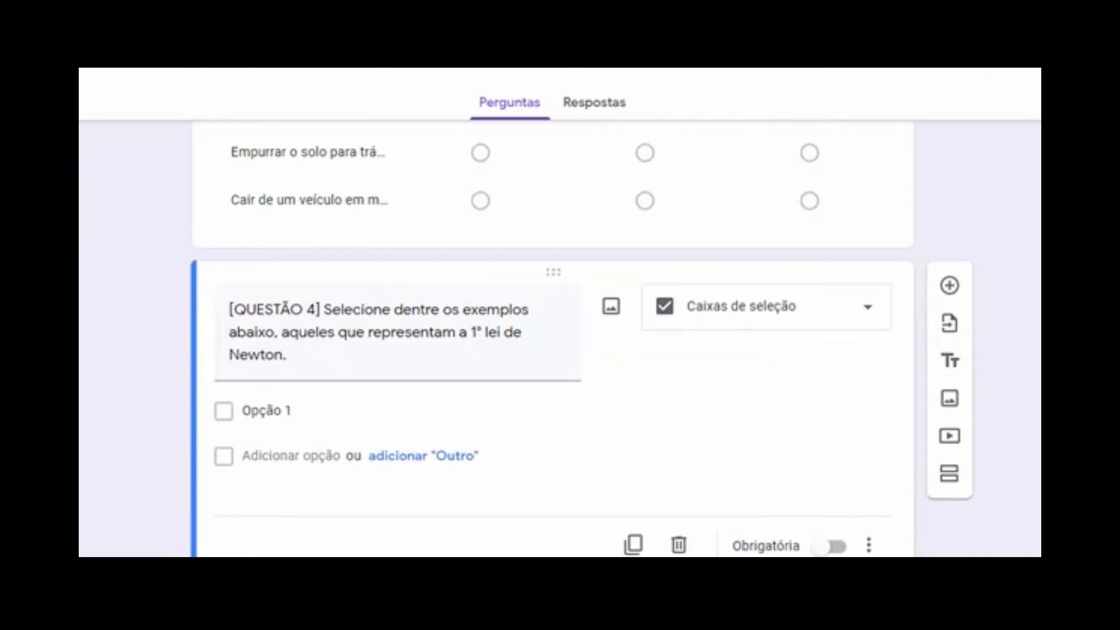
# Give question 4 the description 'Você pode selecionar mais de uma opção'
pyautogui.click(869, 548)
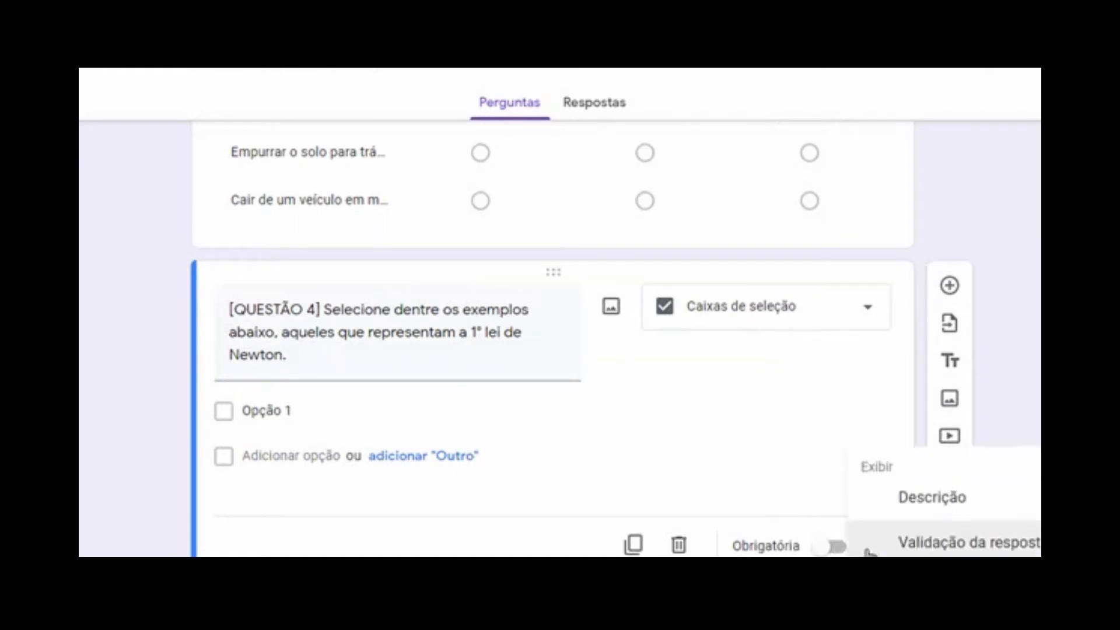
pyautogui.click(949, 495)
pyautogui.write('Você pode se')
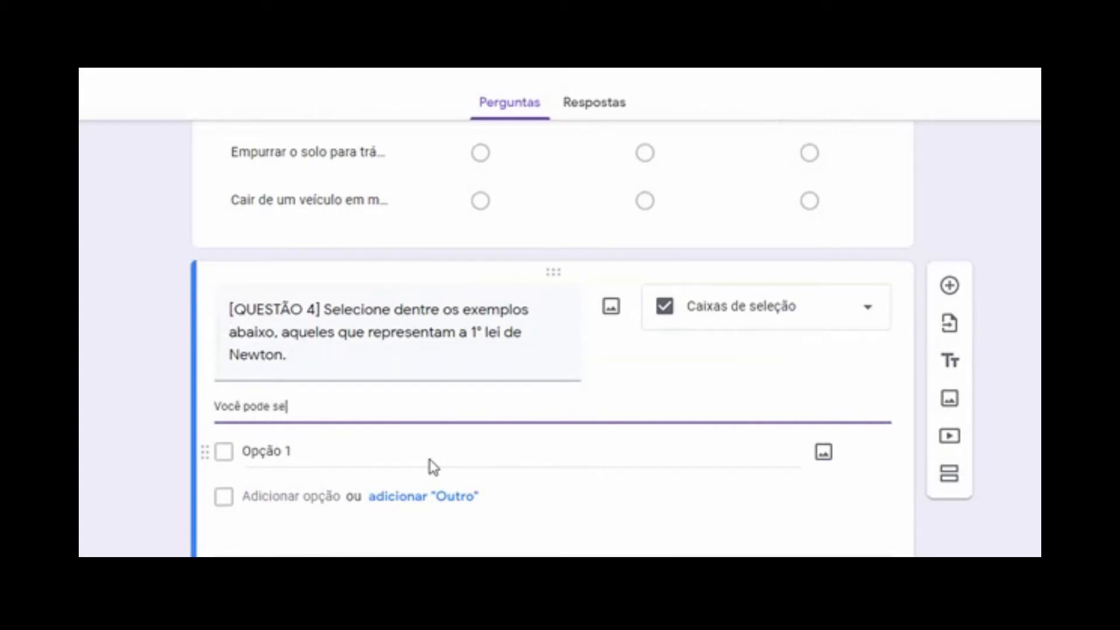
pyautogui.write('lecionar mais de uma opção.')
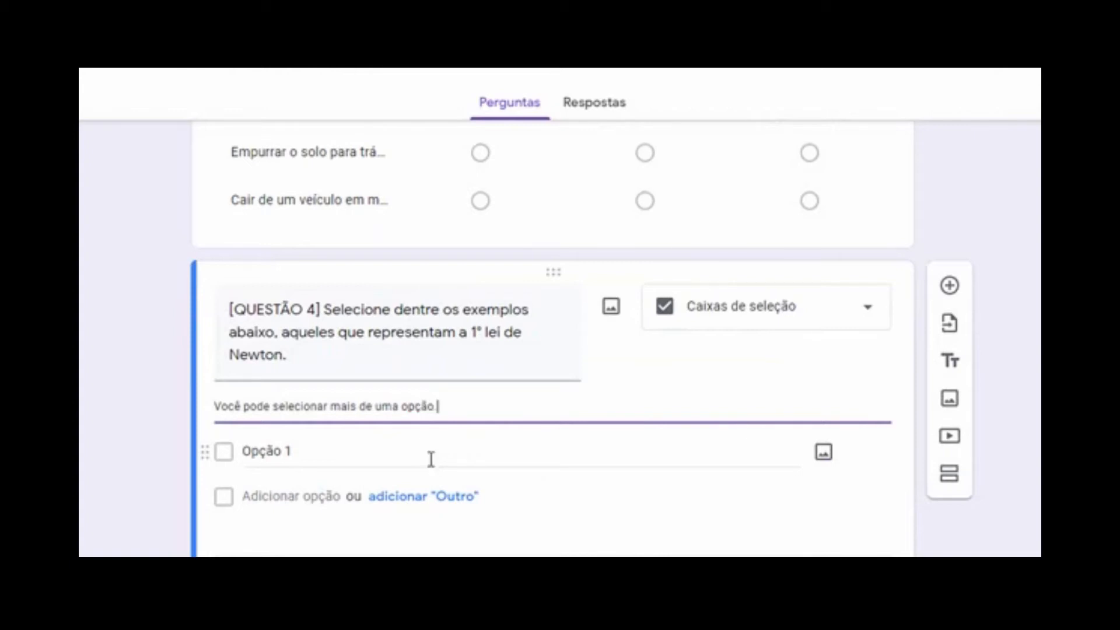
# Paste checkbox options A–D, ending with 'Ser jogado para frente durante uma frenagem'
pyautogui.click(561, 455)
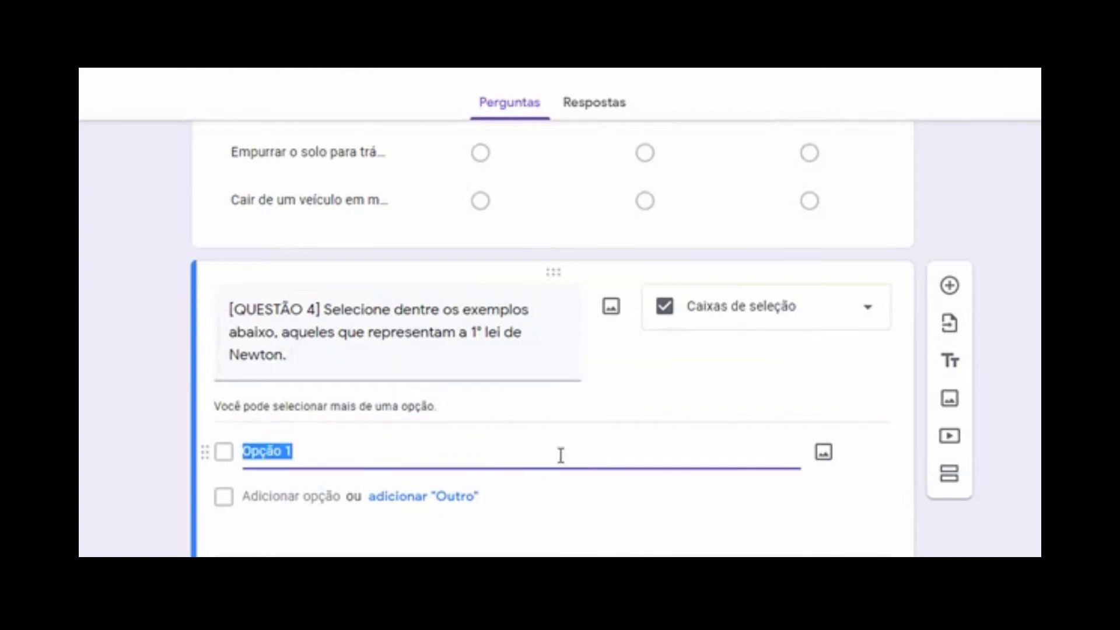
pyautogui.write('A. Estar parado em cima de um carro em movimento B. Martelar um prego C. Chutar uma bola')
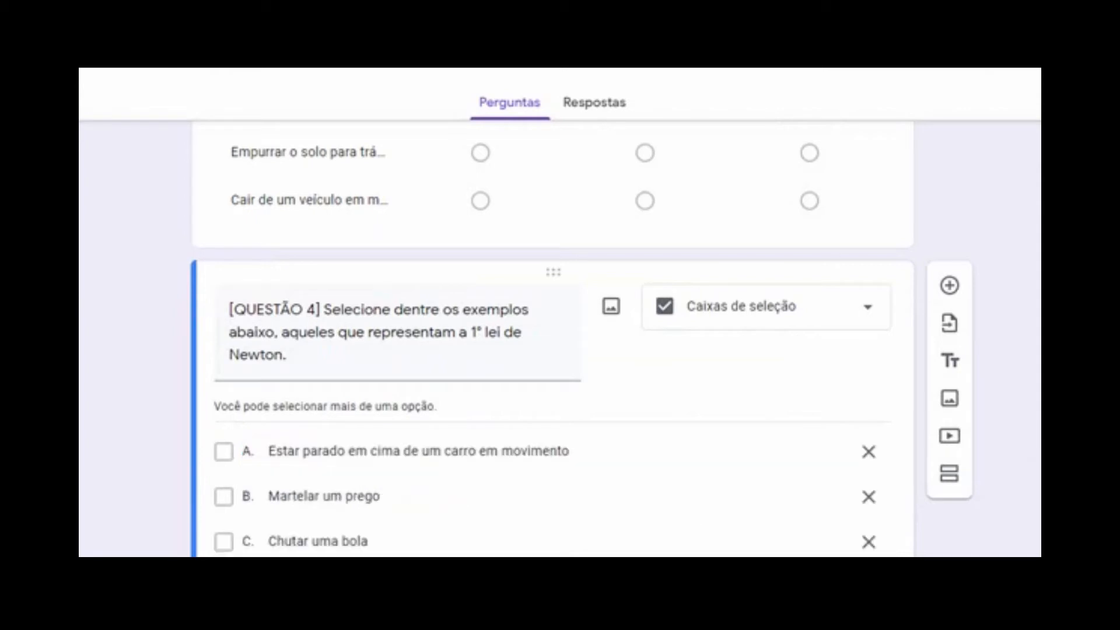
pyautogui.scroll(-2, 552, 339)
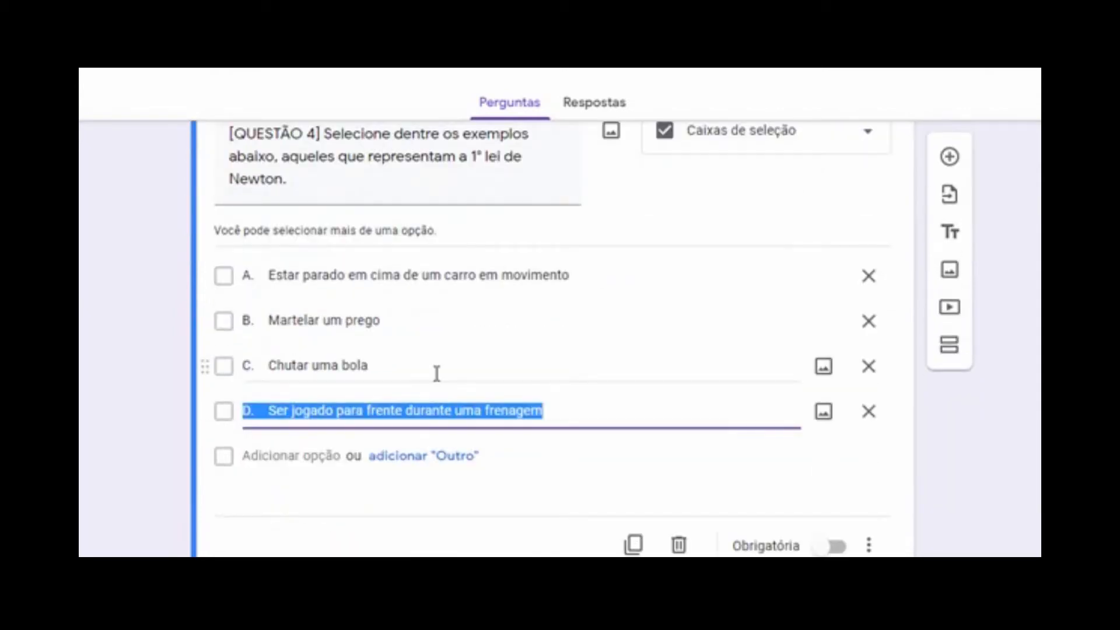
pyautogui.click(1031, 379)
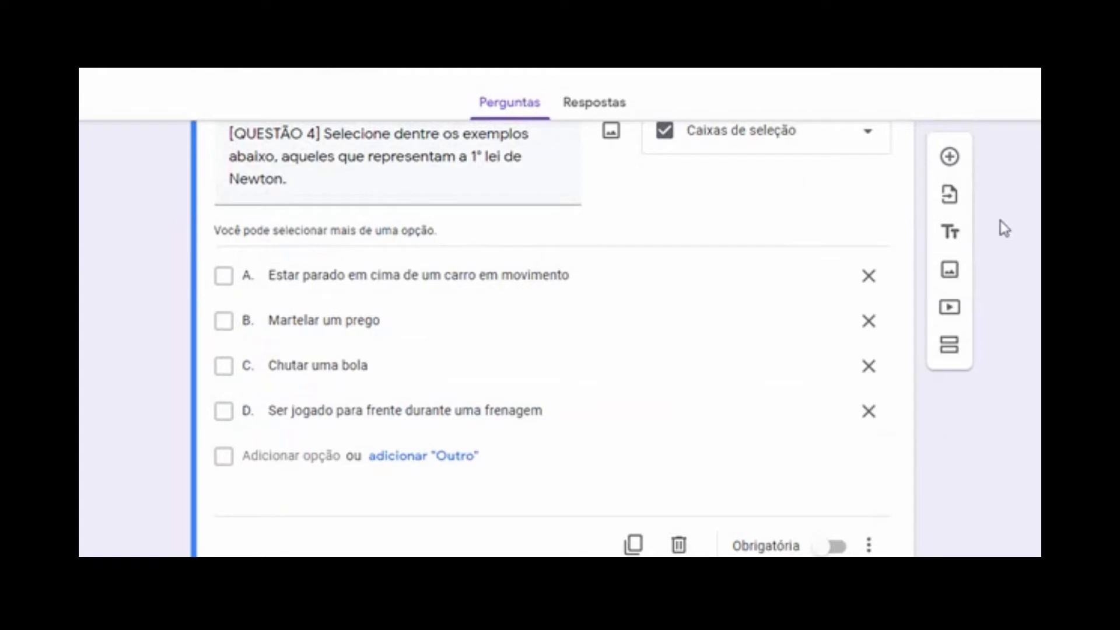
# Add a new question and paste the QUESTÃO 5 text copied from the Word document
pyautogui.click(951, 157)
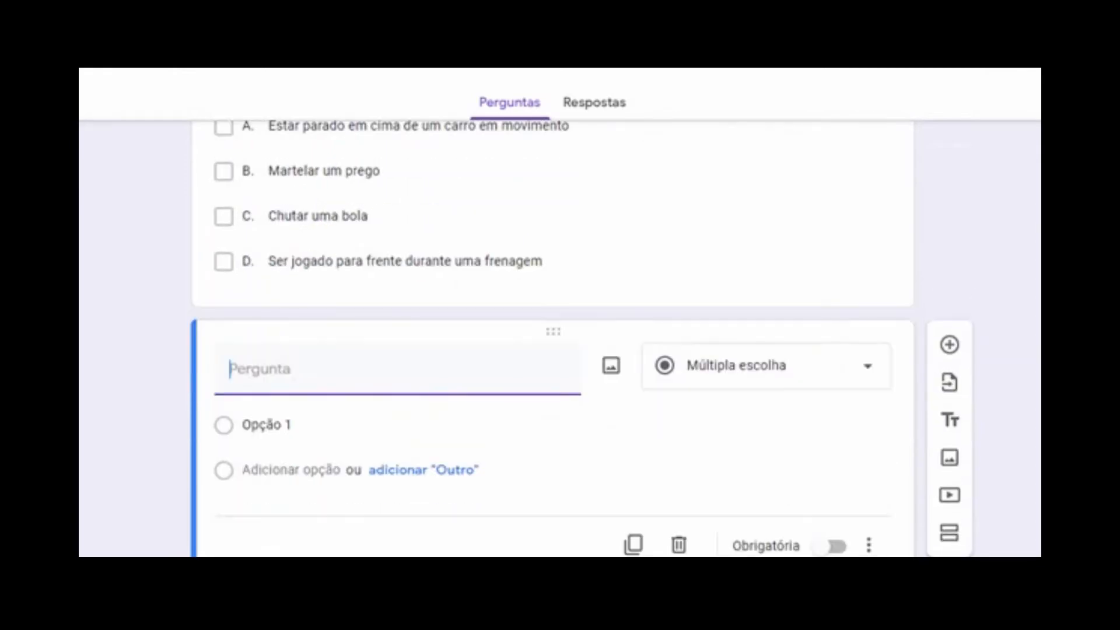
pyautogui.hotkey('alt', 'Tab')
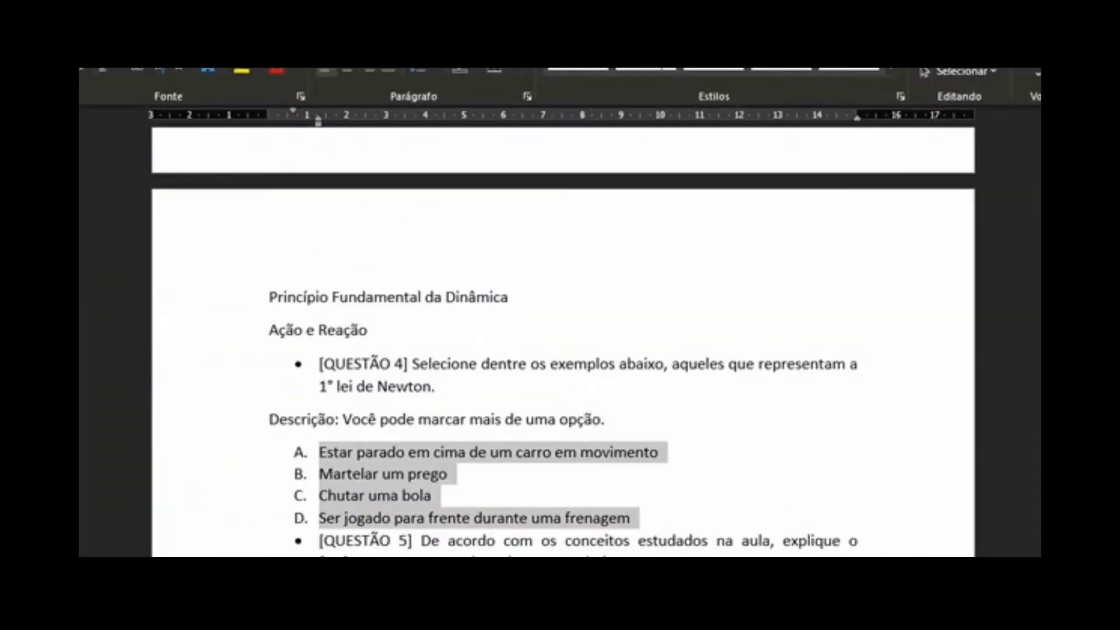
pyautogui.scroll(-6, 707, 325)
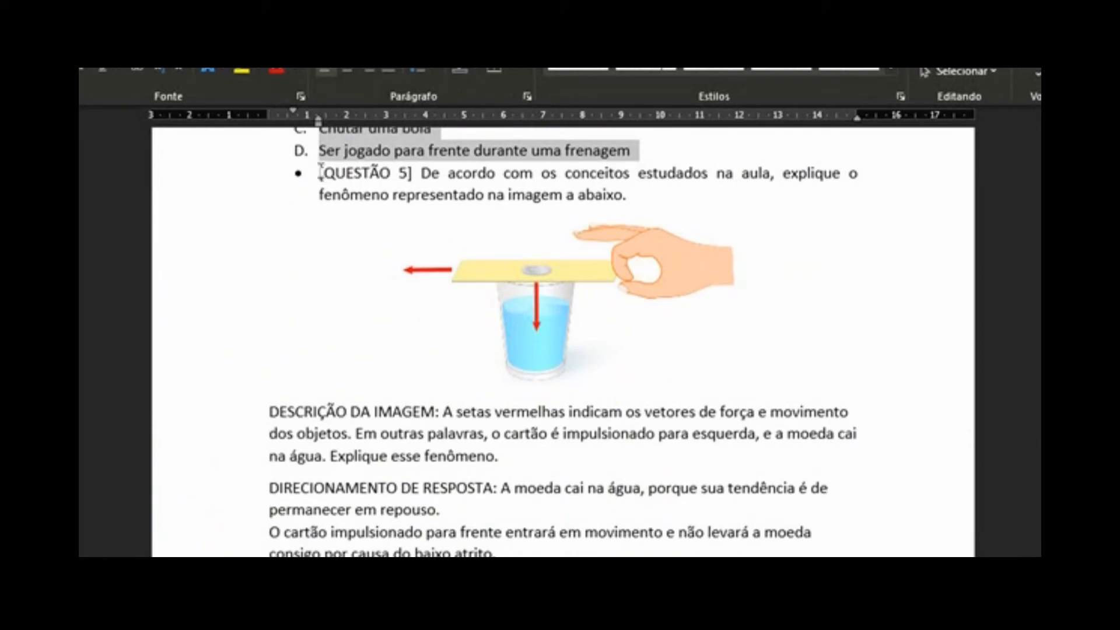
pyautogui.moveTo(320, 173); pyautogui.dragTo(675, 196)
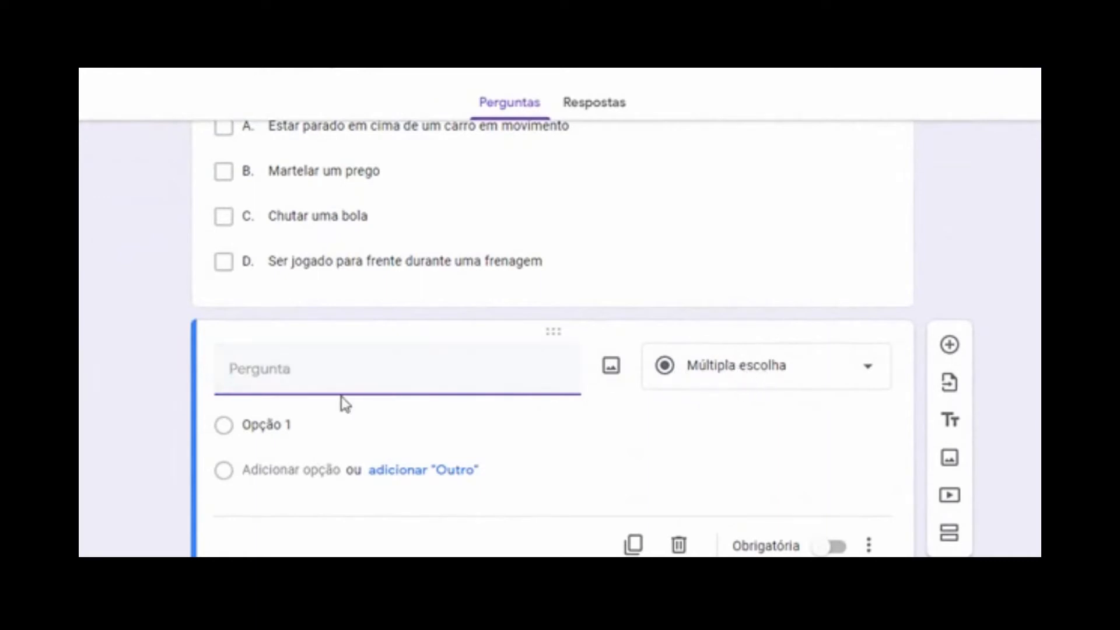
pyautogui.write('•\t[QUESTÃO 5] De acordo com os conceitos estudados na aula, explique o fenômeno representado na imagem a abaixo.')
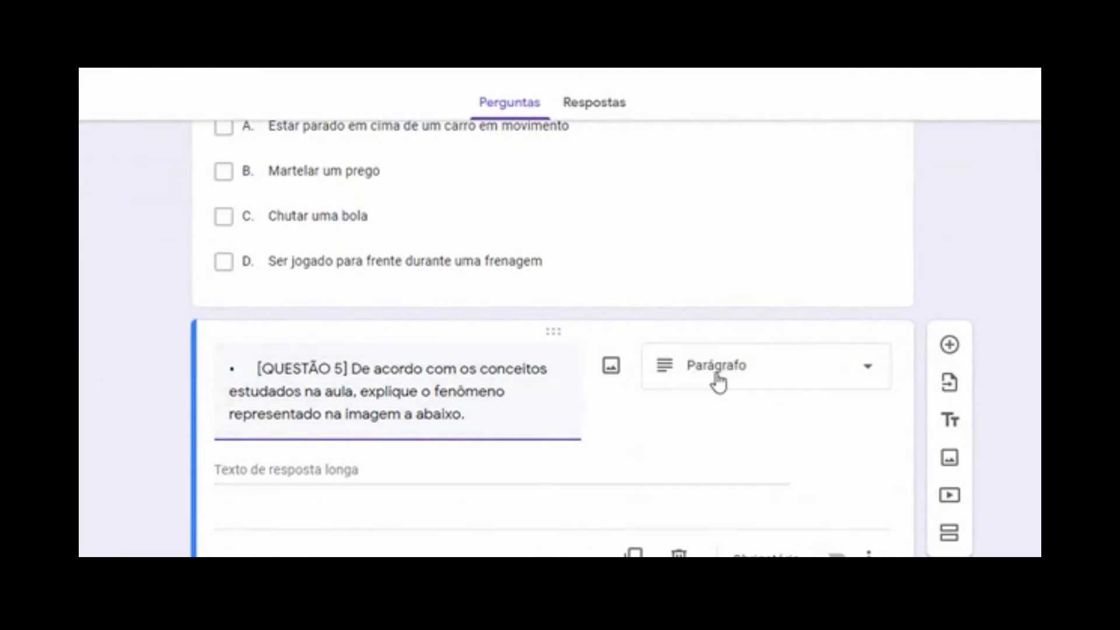
# Remove the stray bullet and the extra 'a' from the QUESTÃO 5 title
pyautogui.click(246, 469)
pyautogui.moveTo(362, 392); pyautogui.dragTo(423, 392)
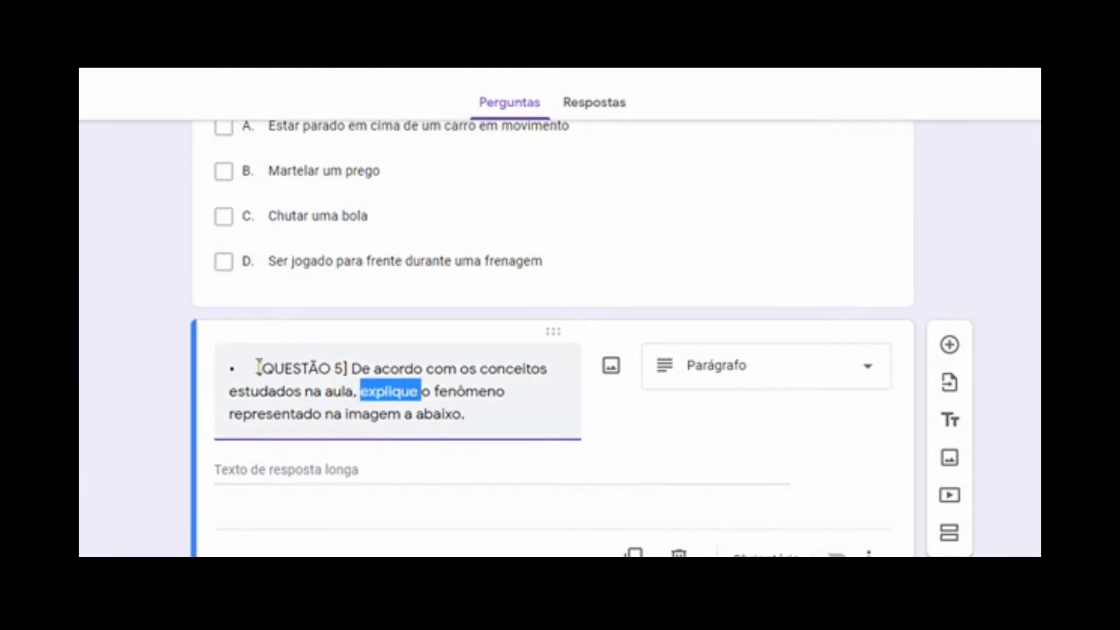
pyautogui.click(259, 367)
pyautogui.press('BackSpace')
pyautogui.press('BackSpace')
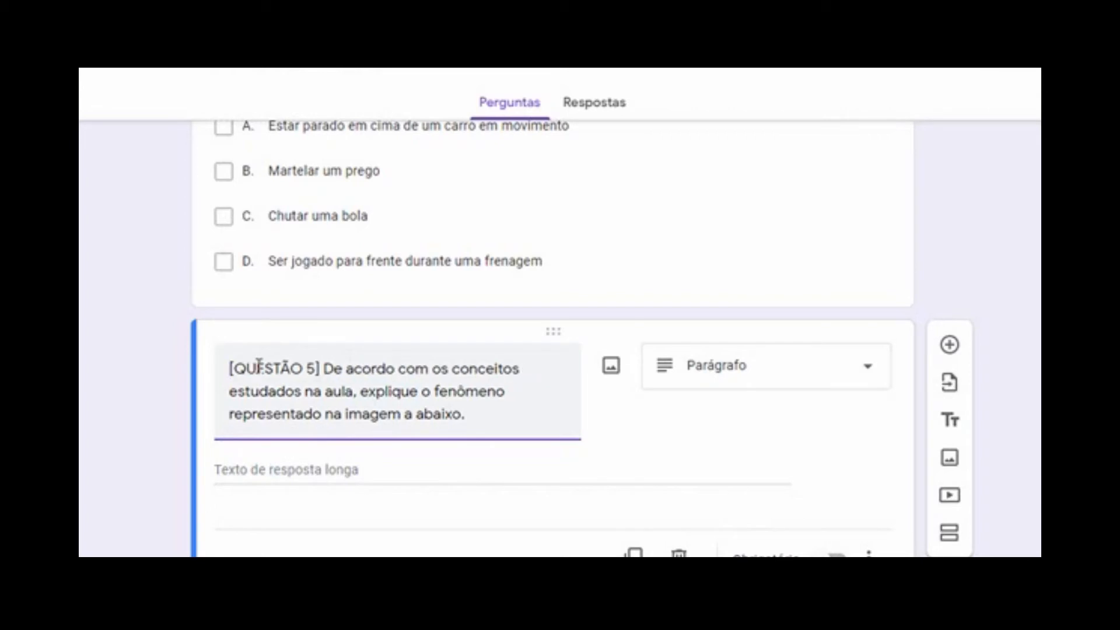
pyautogui.click(336, 484)
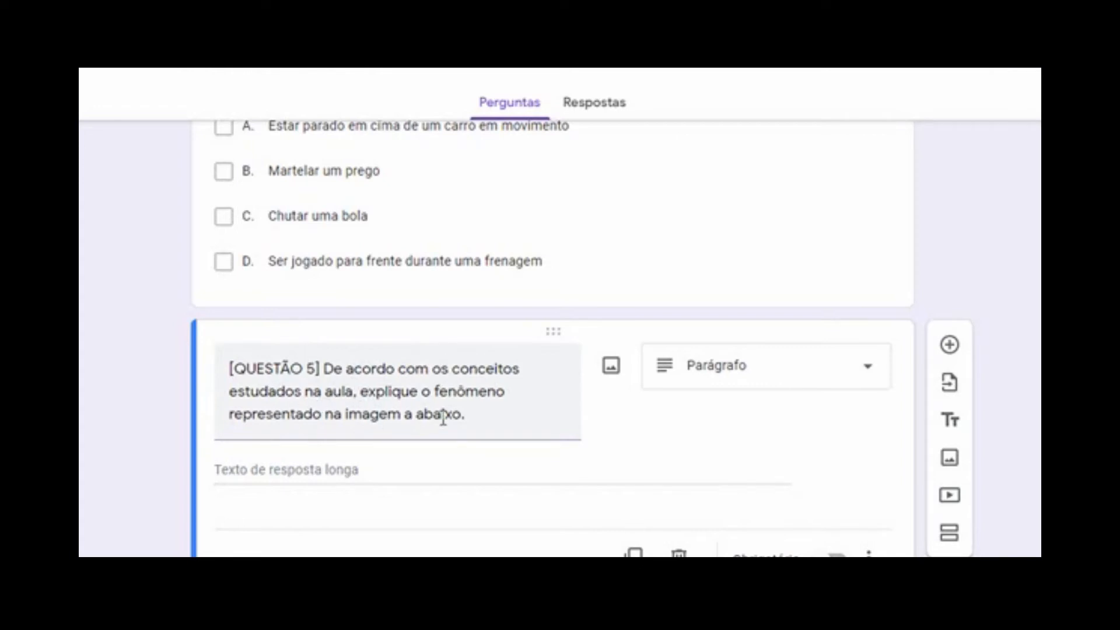
pyautogui.click(414, 416)
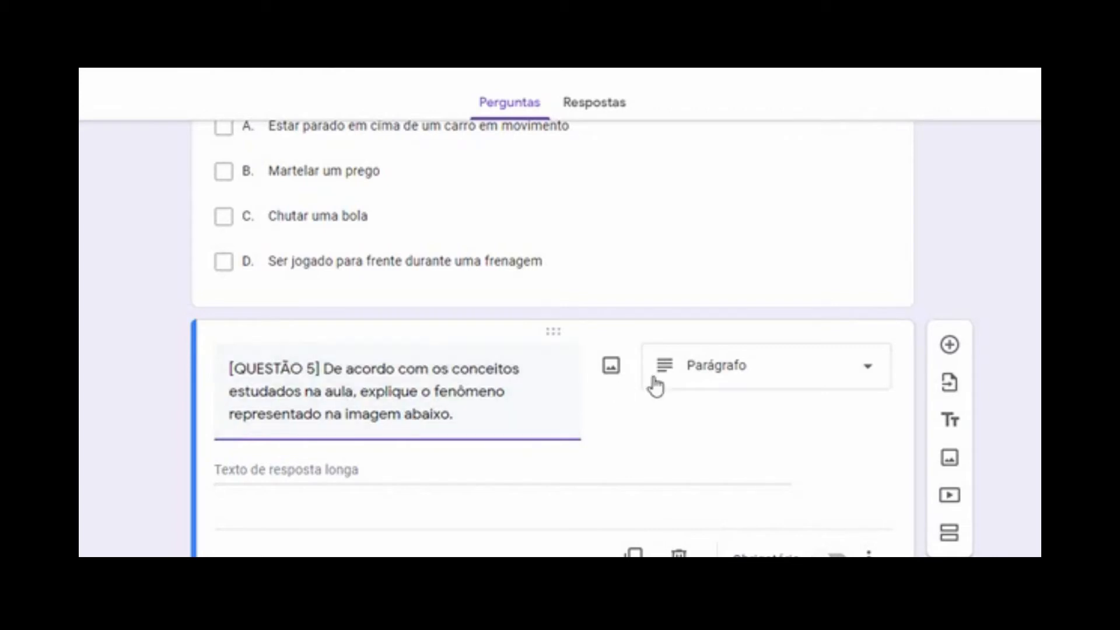
pyautogui.click(622, 461)
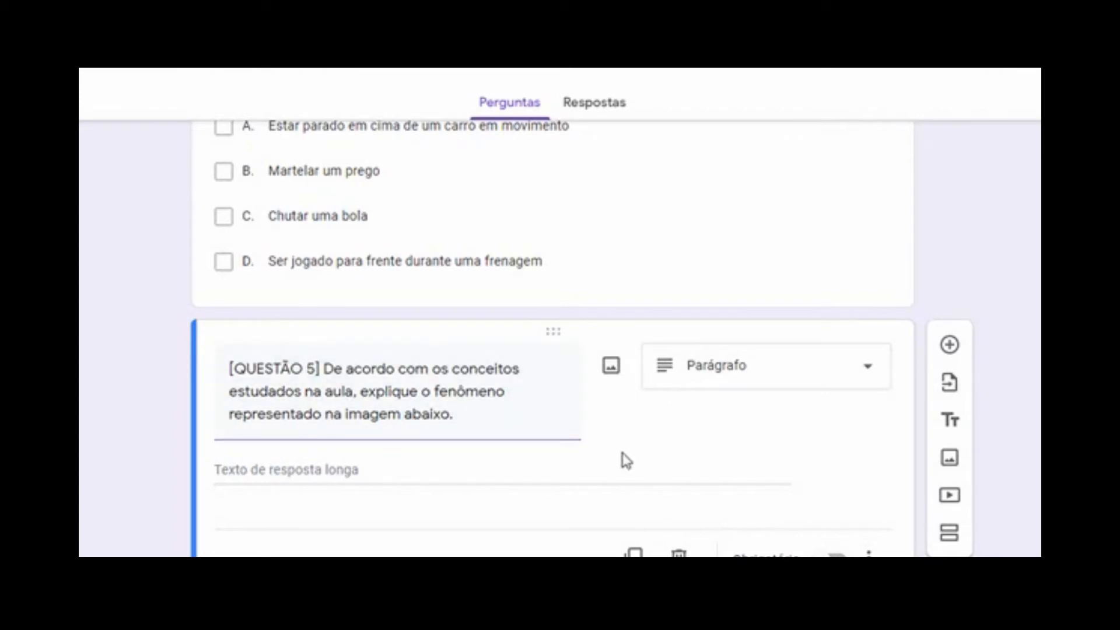
# Upload IMAGEM - FORMULÁRIO 2 into question 5 and drag its corner to enlarge it
pyautogui.click(610, 368)
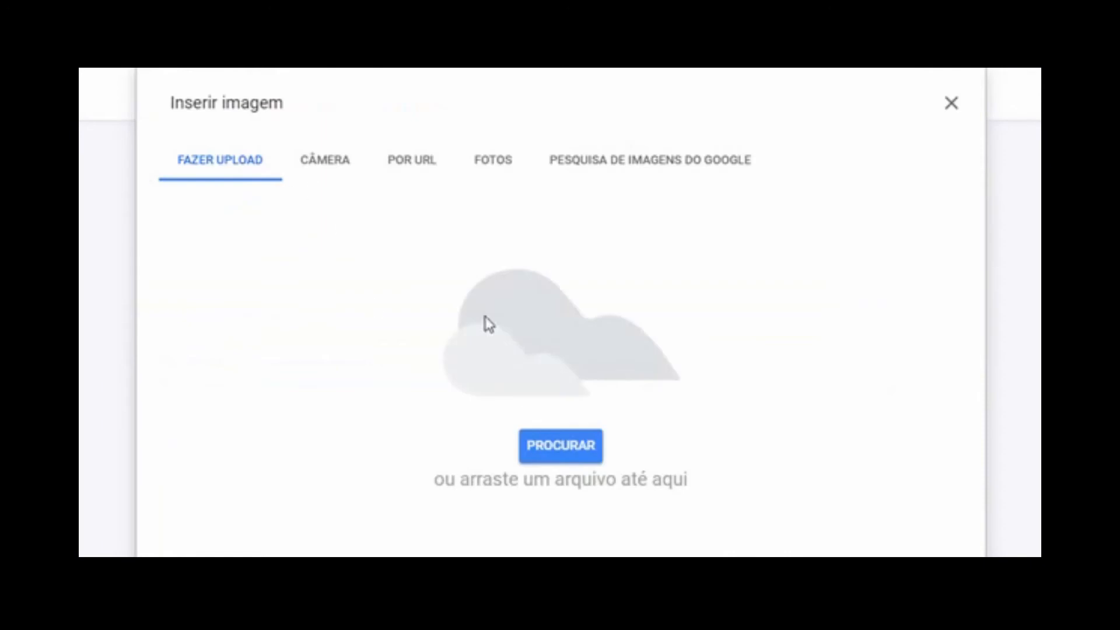
pyautogui.click(569, 448)
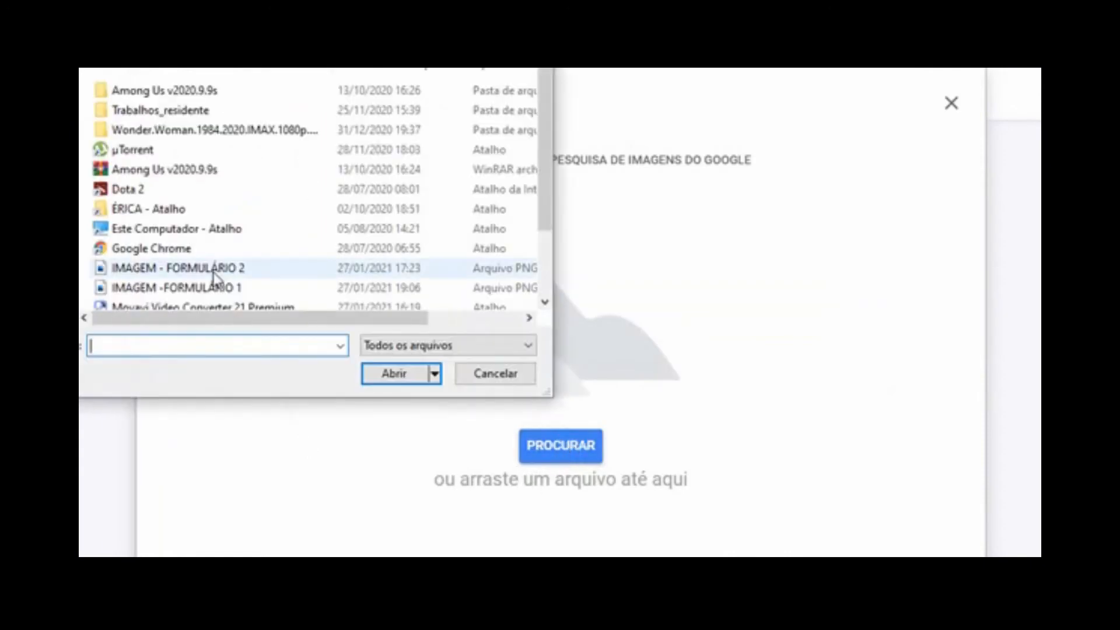
pyautogui.click(181, 268)
pyautogui.click(400, 379)
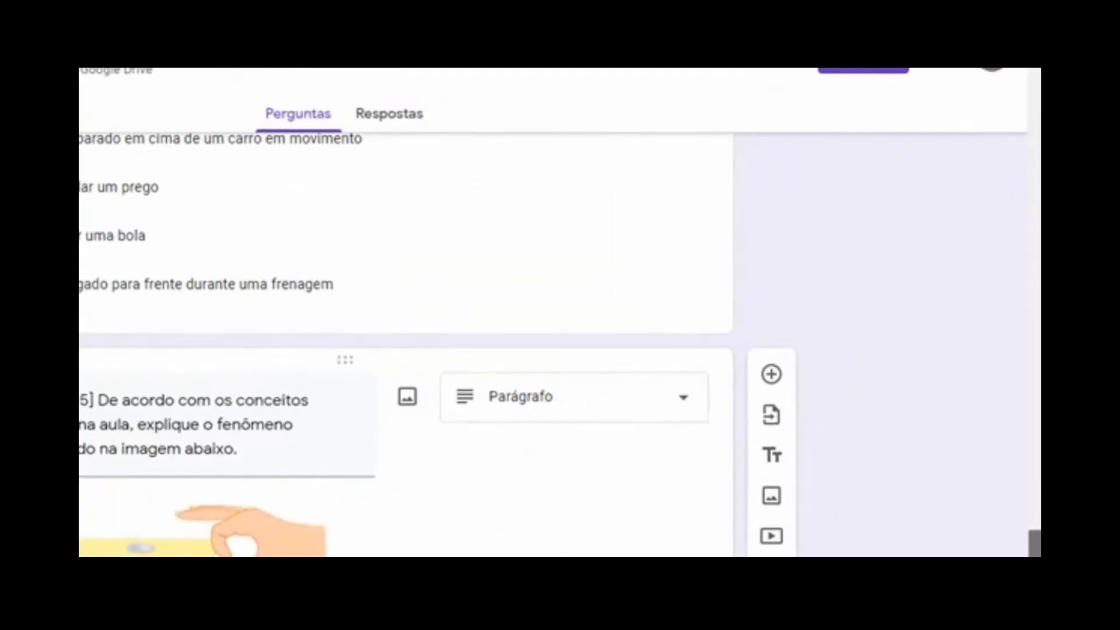
pyautogui.scroll(-4, 451, 370)
pyautogui.click(247, 365)
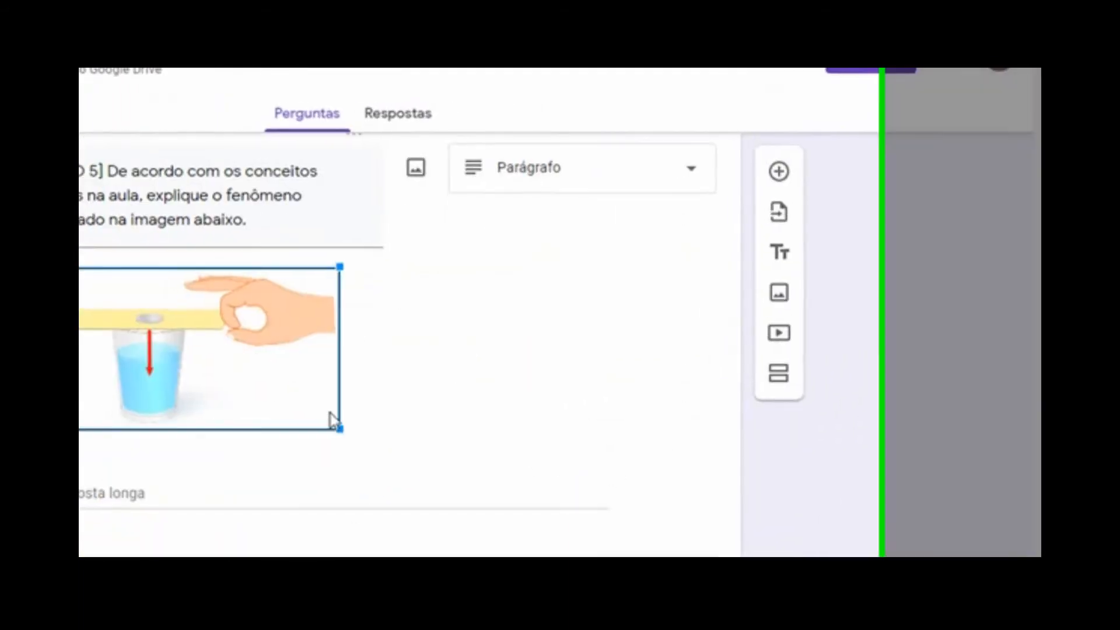
pyautogui.moveTo(539, 397); pyautogui.dragTo(587, 420)
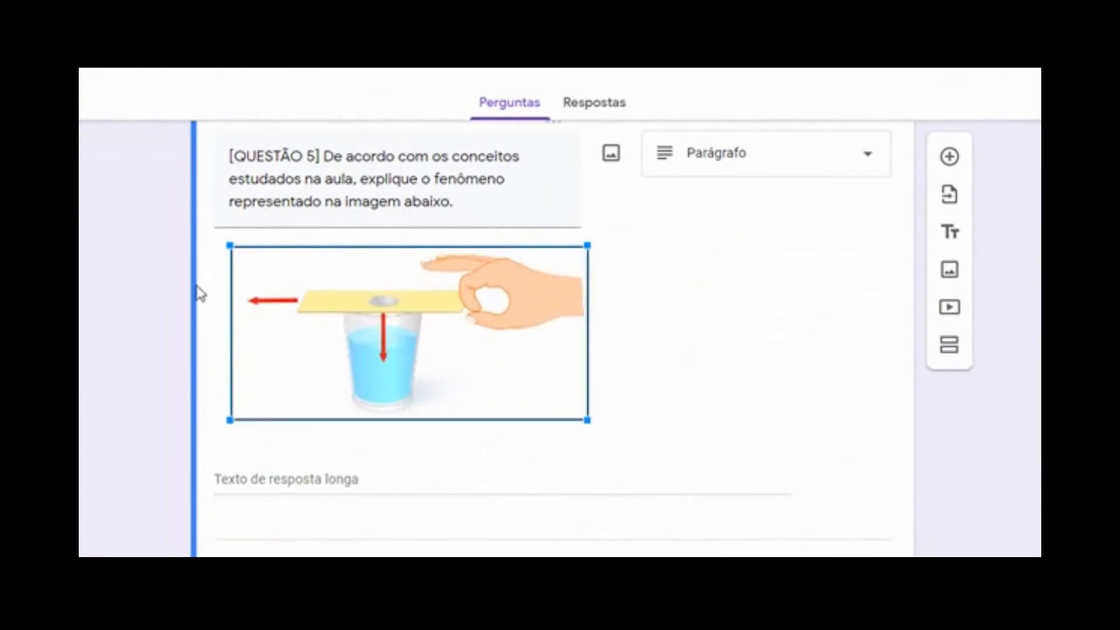
# Centre question 5's image with Alinhar ao centro
pyautogui.click(220, 282)
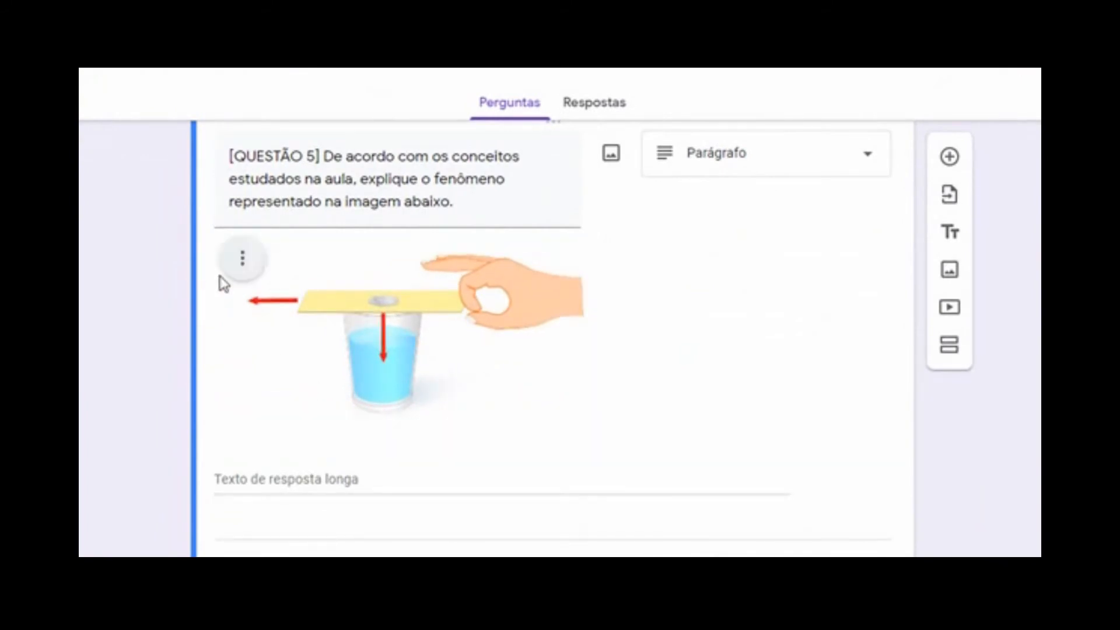
pyautogui.click(255, 261)
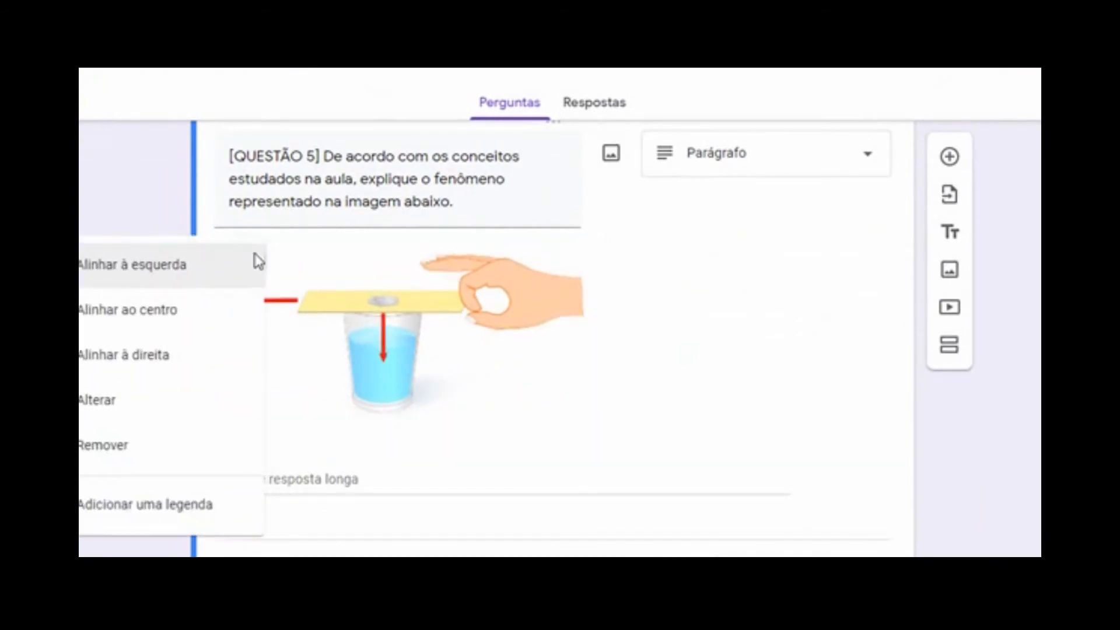
pyautogui.click(138, 325)
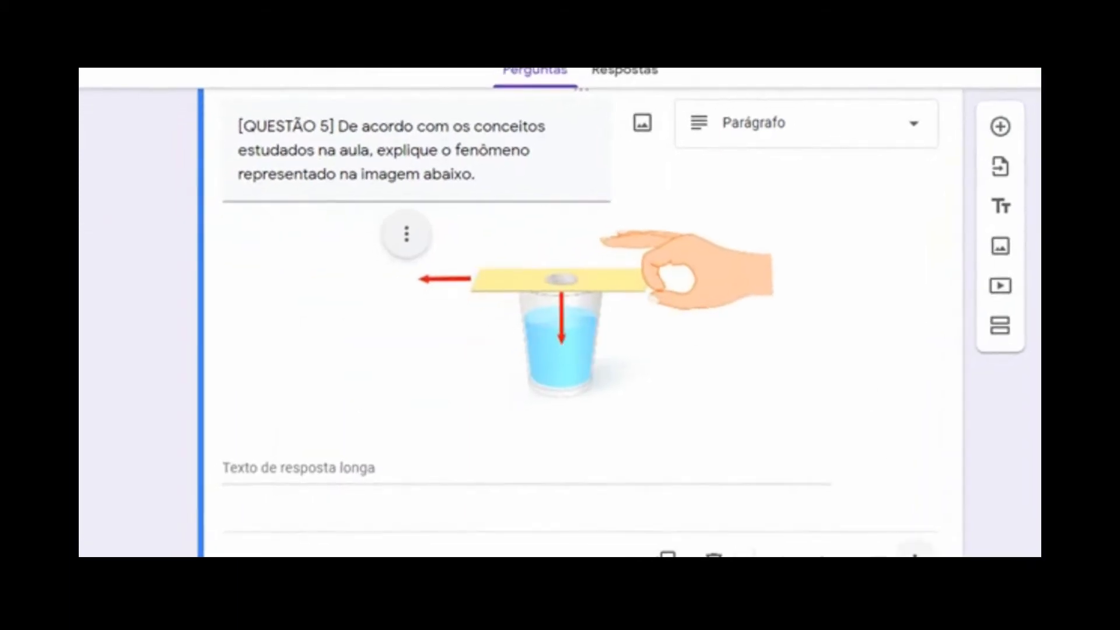
# Add a description to question 5 containing the pasted image description text
pyautogui.click(914, 554)
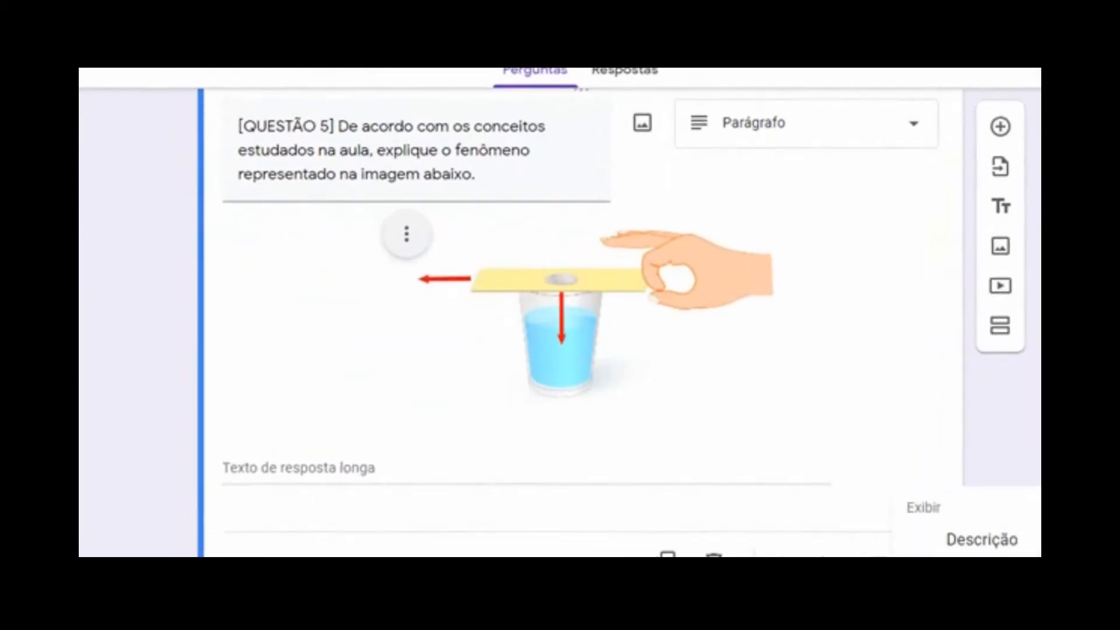
pyautogui.click(982, 540)
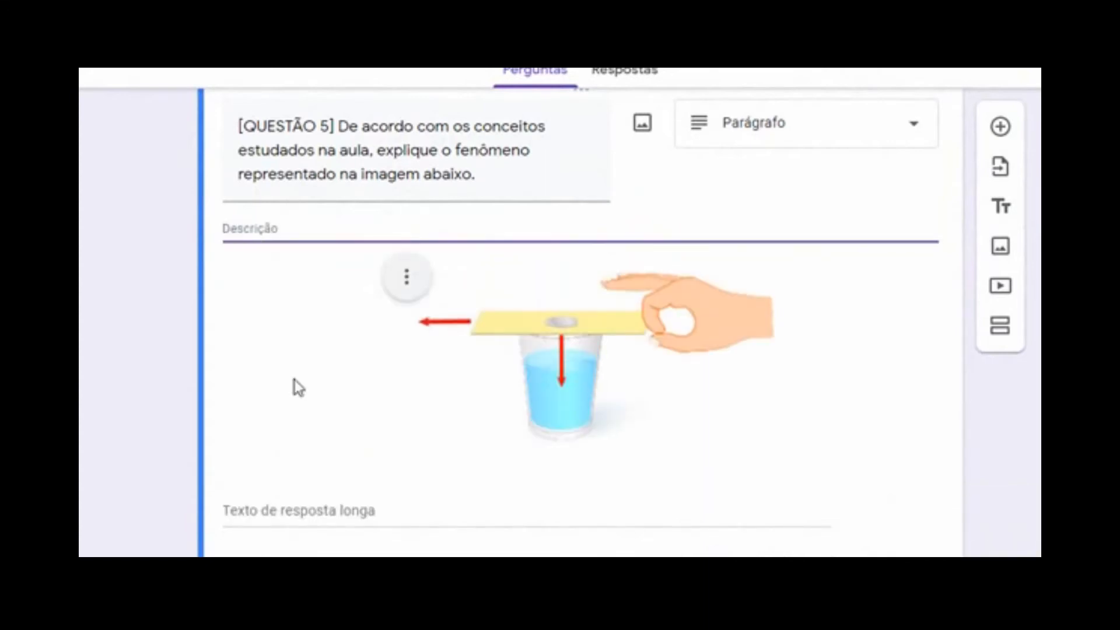
pyautogui.write('DESCRIÇÃO DA IMAGEM: A setas vermelhas indicam os vetores de força e movimento dos objetos. Em outras palavras, o cartão é impulsionado para esquerda, e a moeda cai na água. Explique esse fenômeno.')
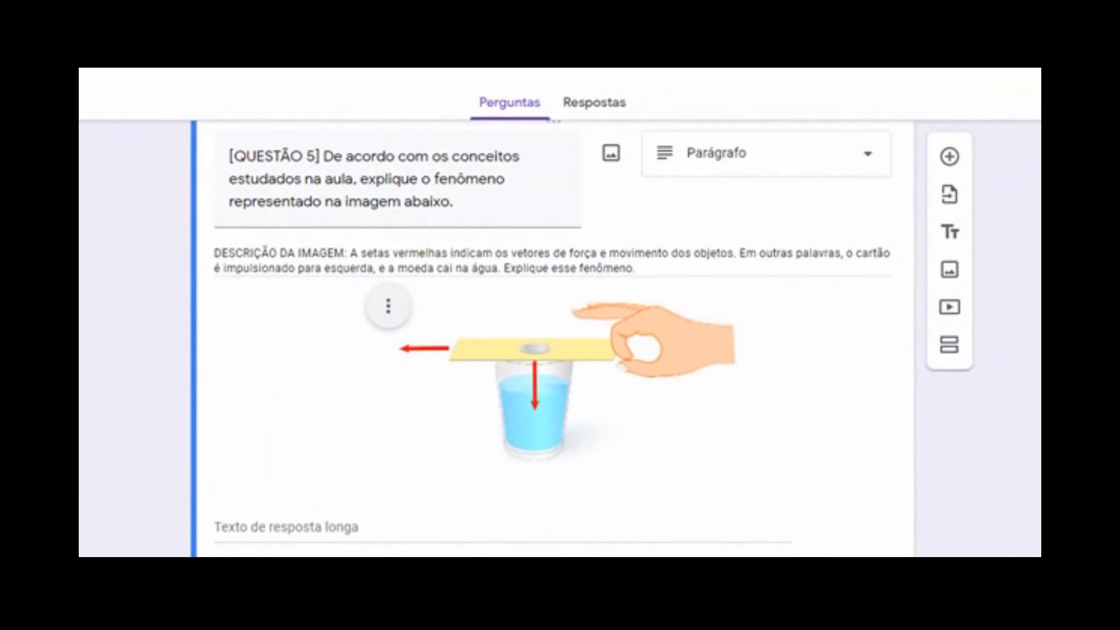
pyautogui.scroll(-2, 554, 350)
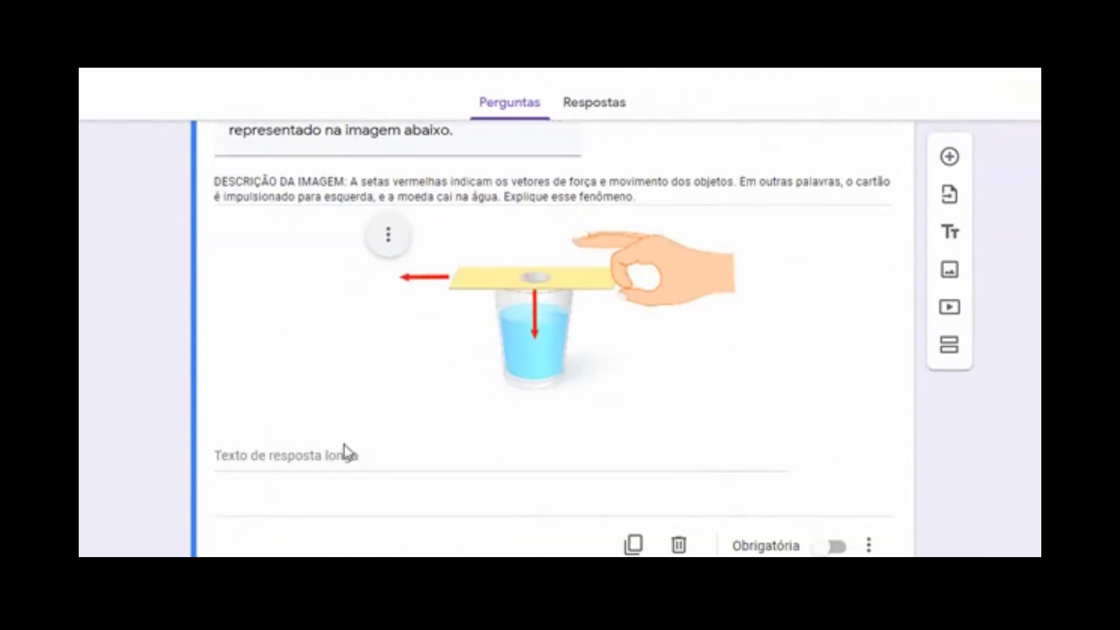
# Add a new question below question 5 and fetch question 6's text from Word
pyautogui.click(952, 157)
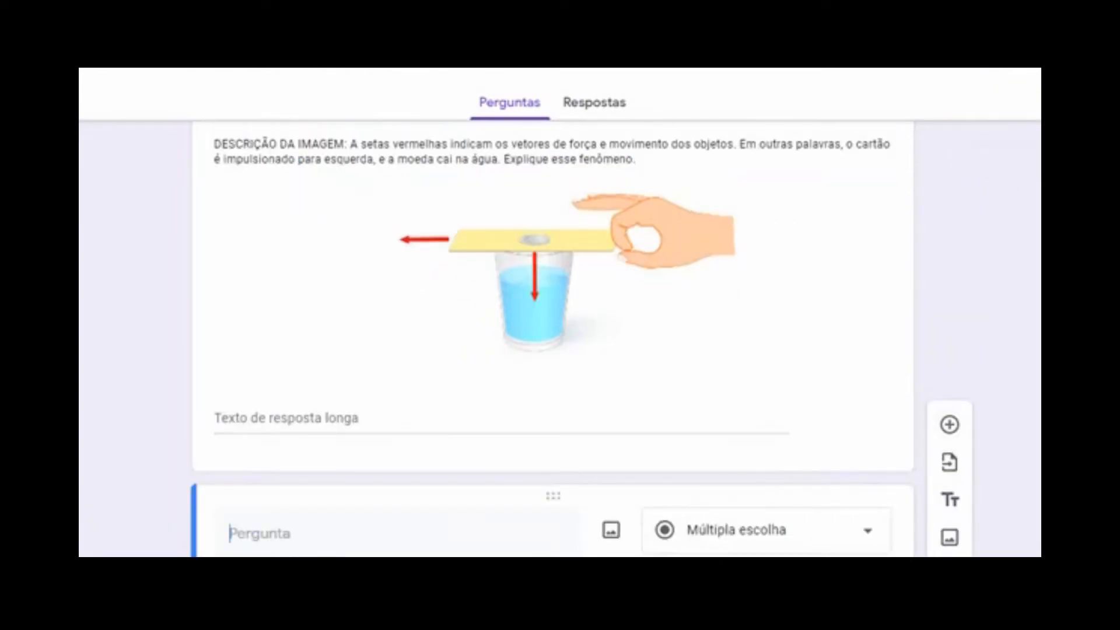
pyautogui.scroll(4, 553, 339)
pyautogui.scroll(-3, 553, 339)
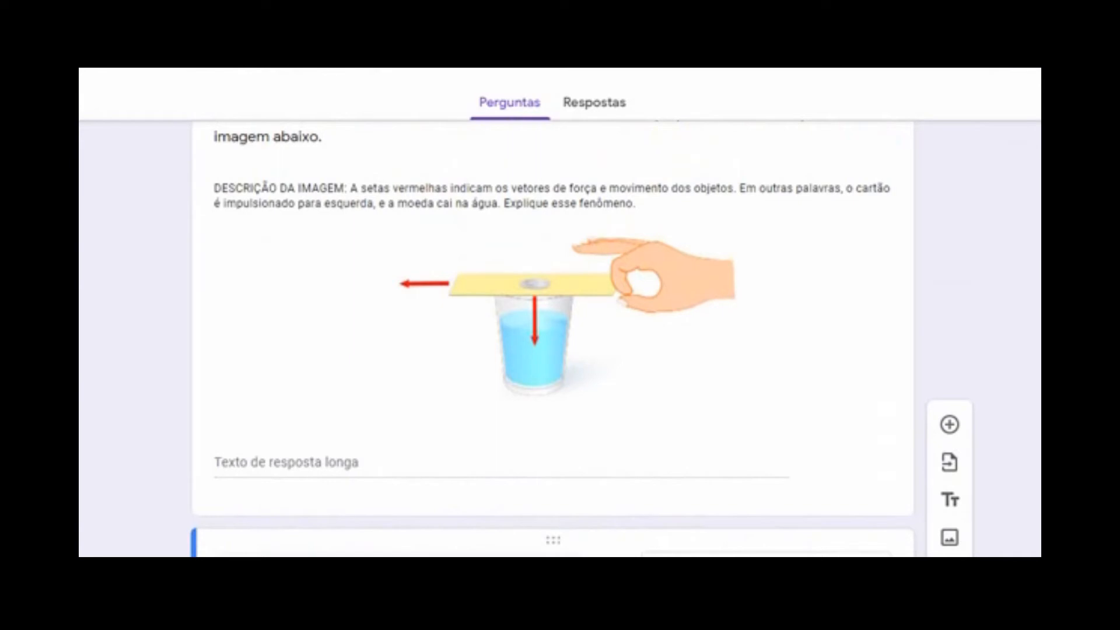
pyautogui.hotkey('alt', 'Tab')
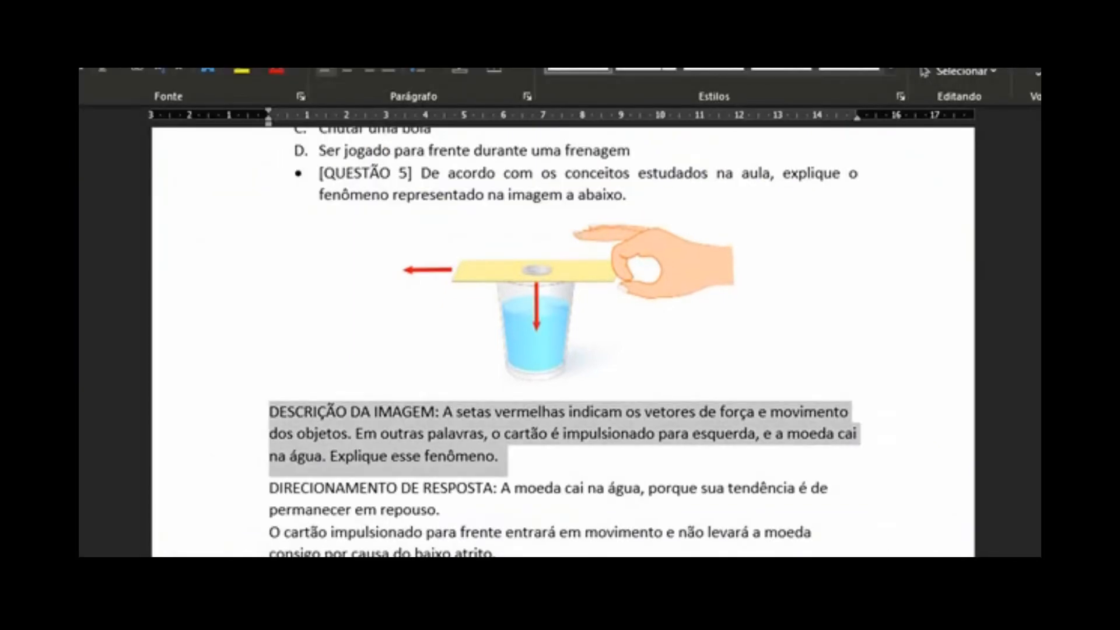
pyautogui.scroll(-4, 563, 341)
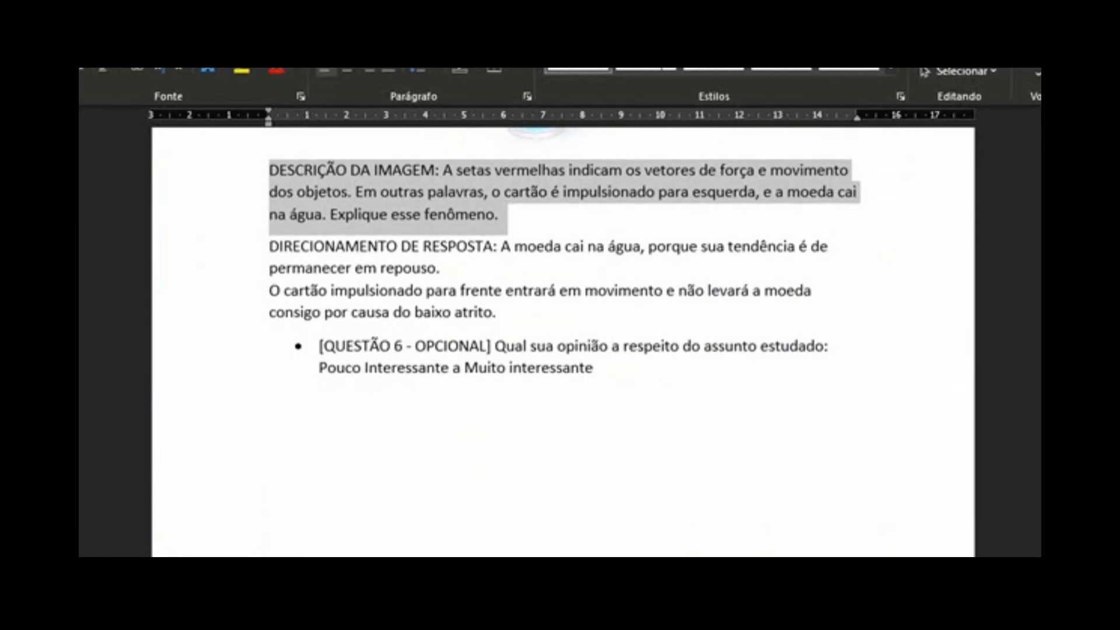
pyautogui.hotkey('alt', 'Tab')
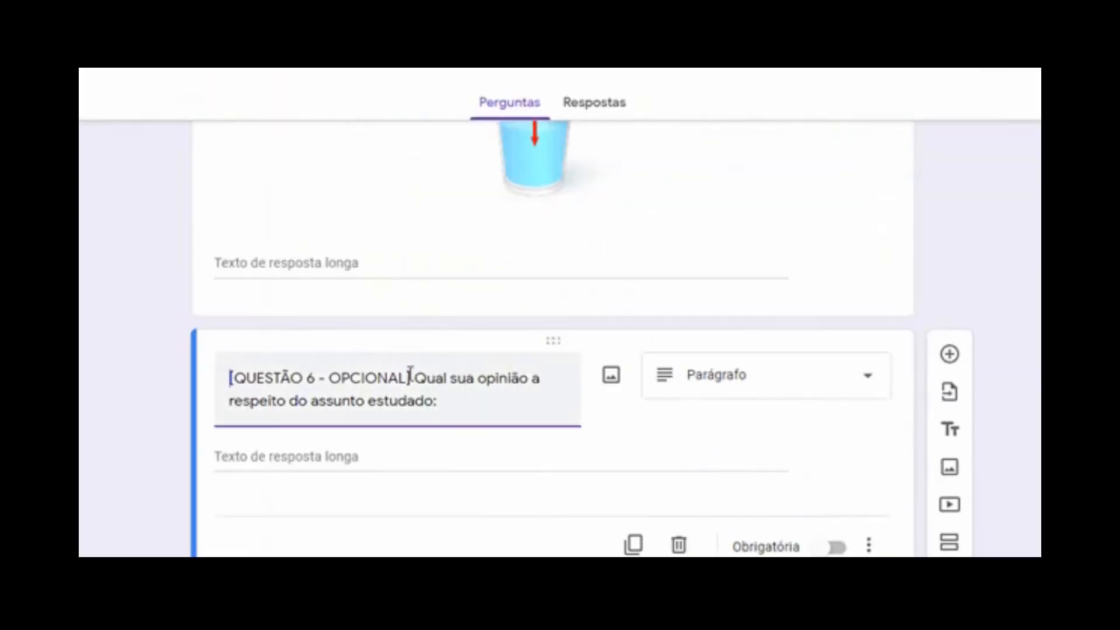
# Mark question 5 as Obrigatória and select question 6's title text
pyautogui.click(790, 220)
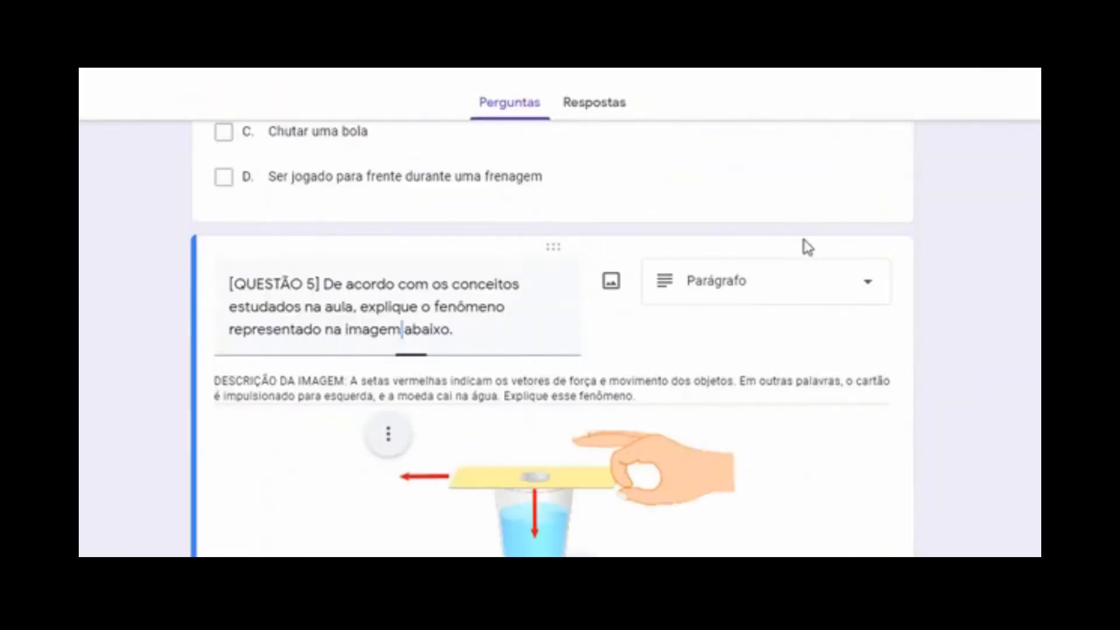
pyautogui.scroll(-5, 554, 338)
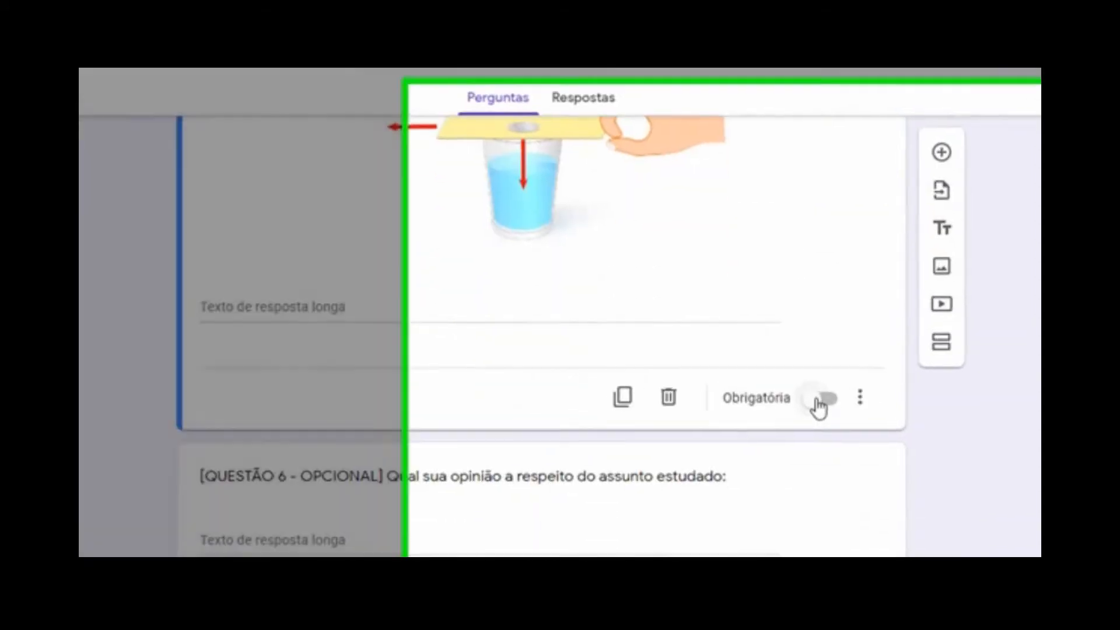
pyautogui.click(823, 402)
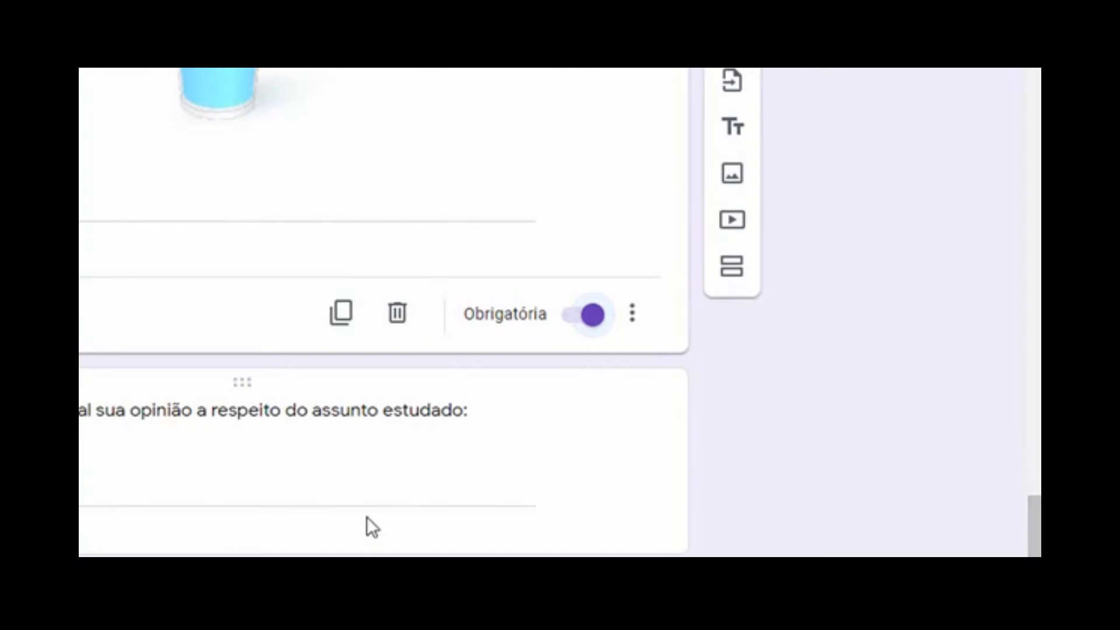
pyautogui.tripleClick(191, 421)
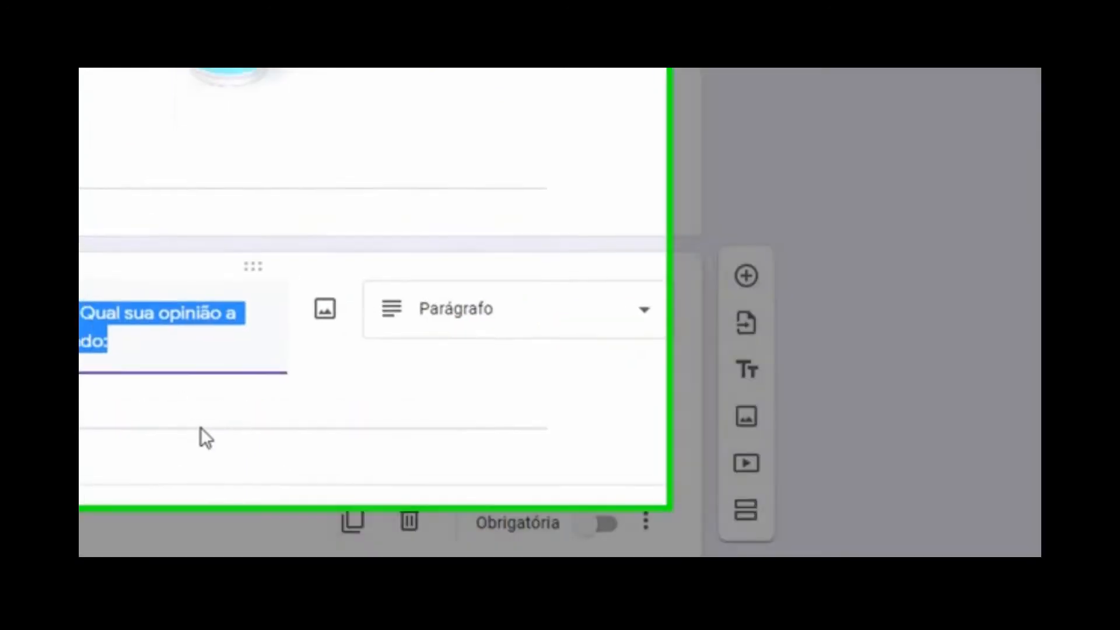
# Change question 6's type to Escala linear
pyautogui.click(831, 412)
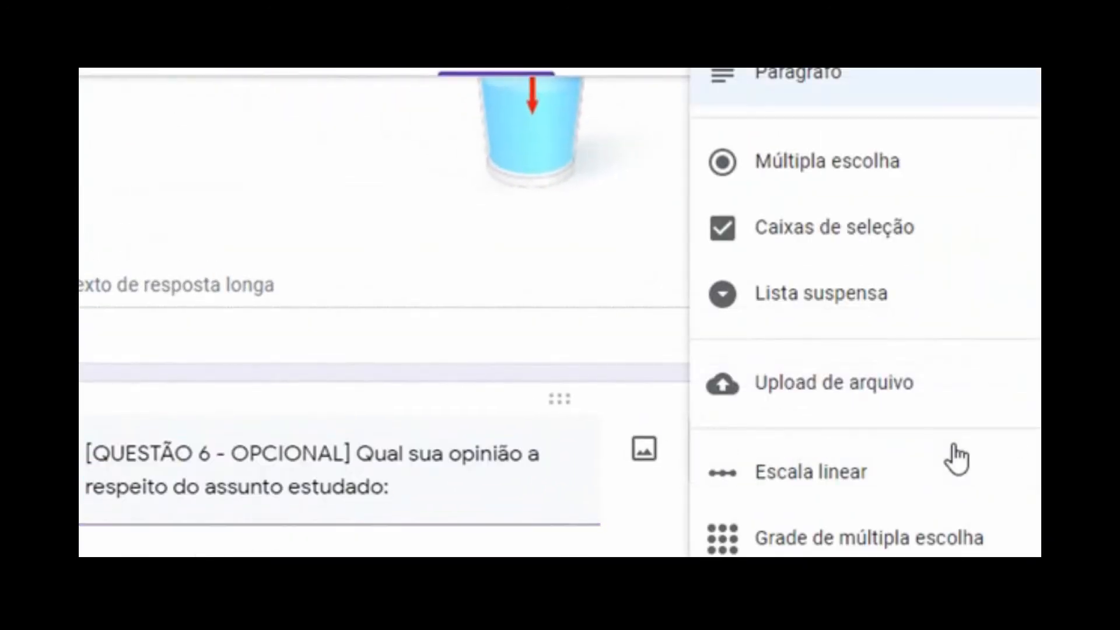
pyautogui.click(844, 493)
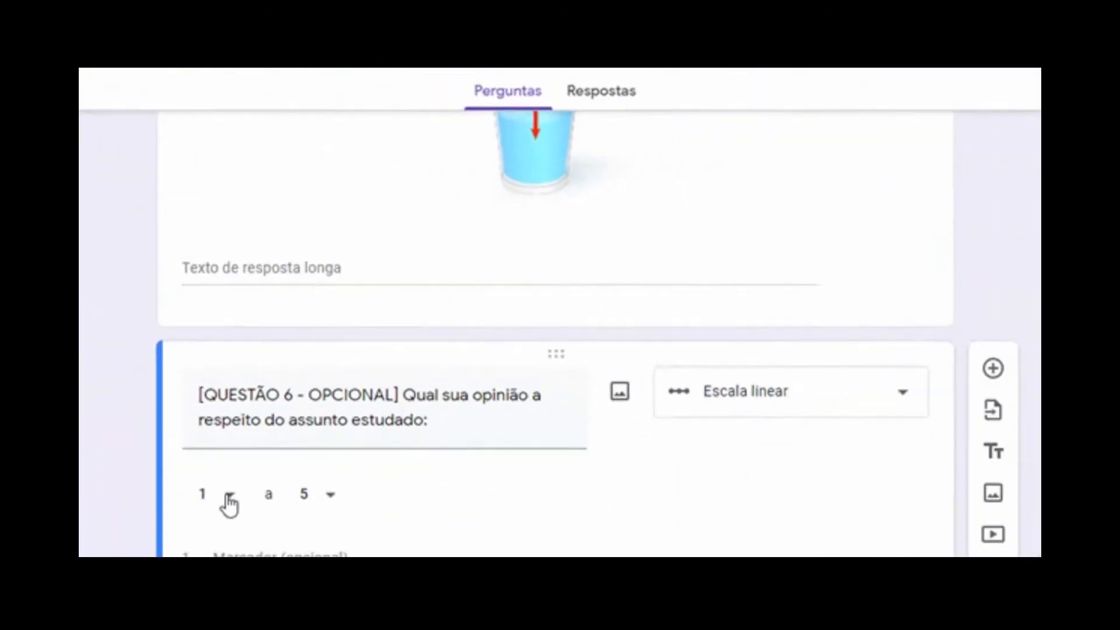
pyautogui.scroll(-1, 553, 338)
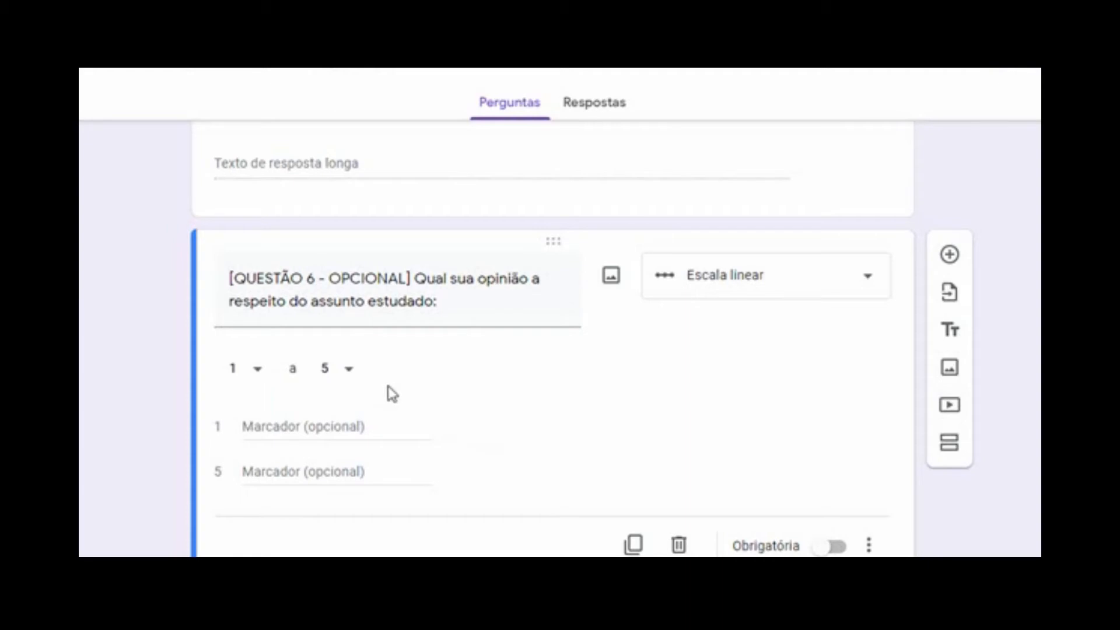
# Label the scale ends 'Pouco interessante' and 'Muito interessante'
pyautogui.click(248, 426)
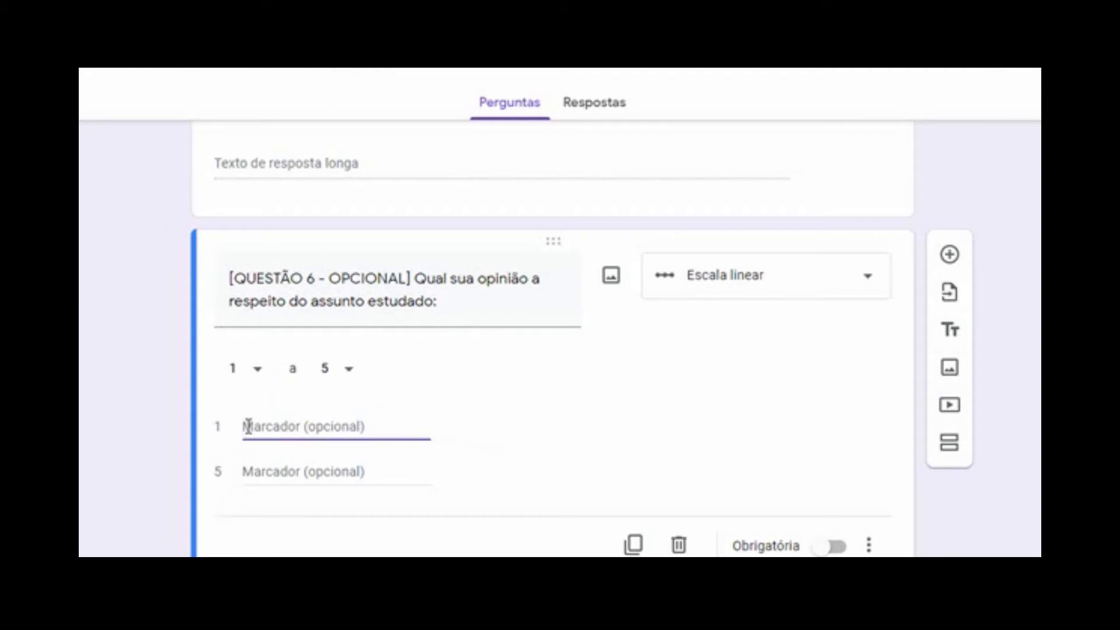
pyautogui.write('R')
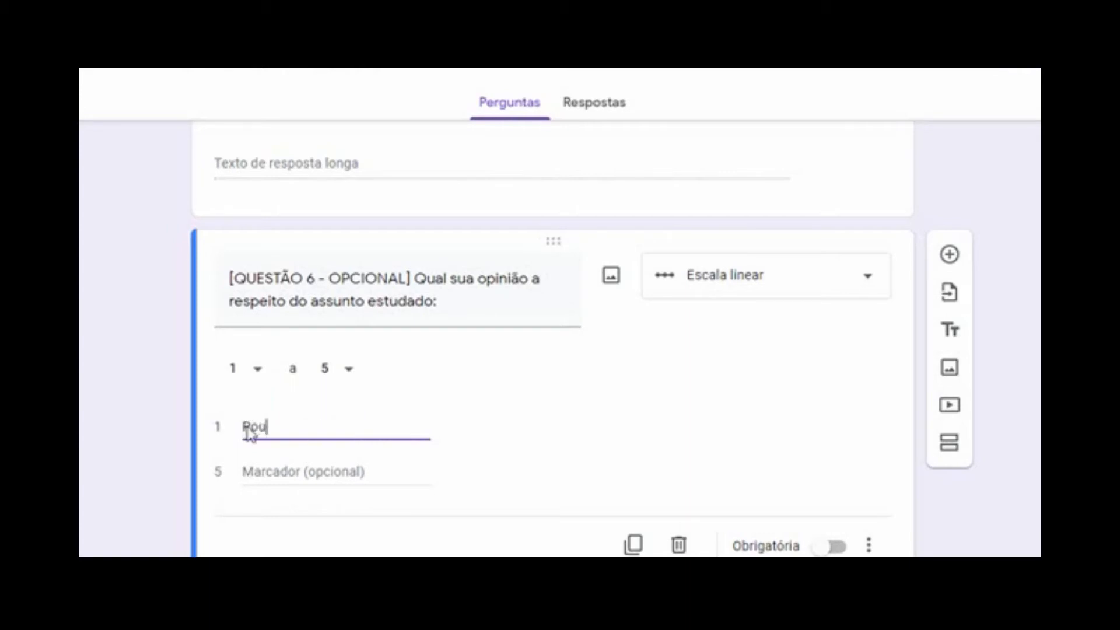
pyautogui.write('ouco interessante')
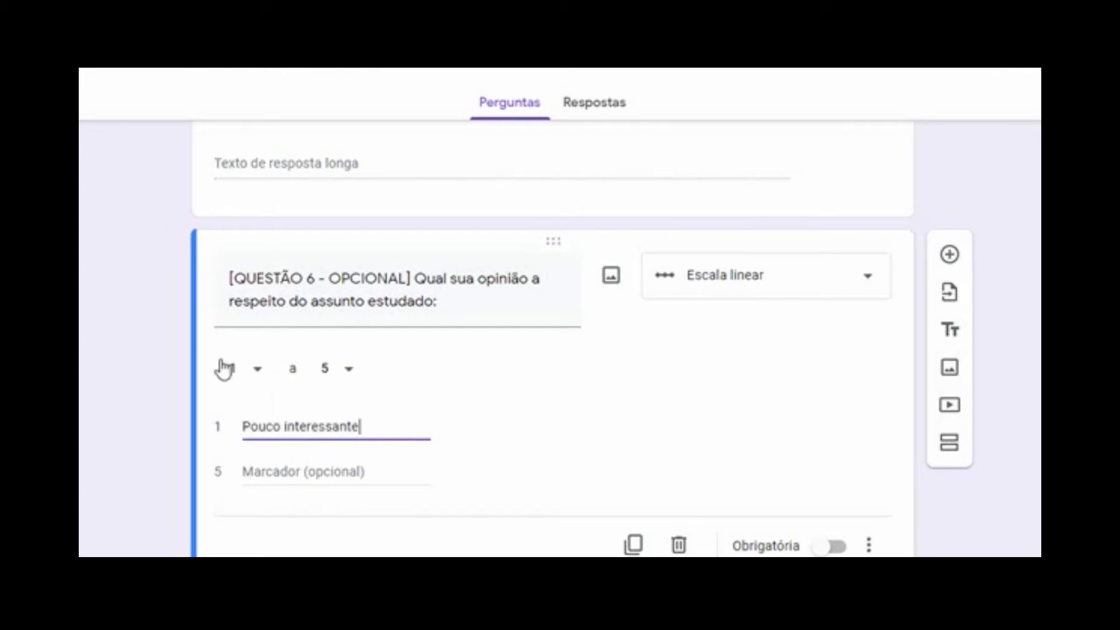
pyautogui.click(291, 472)
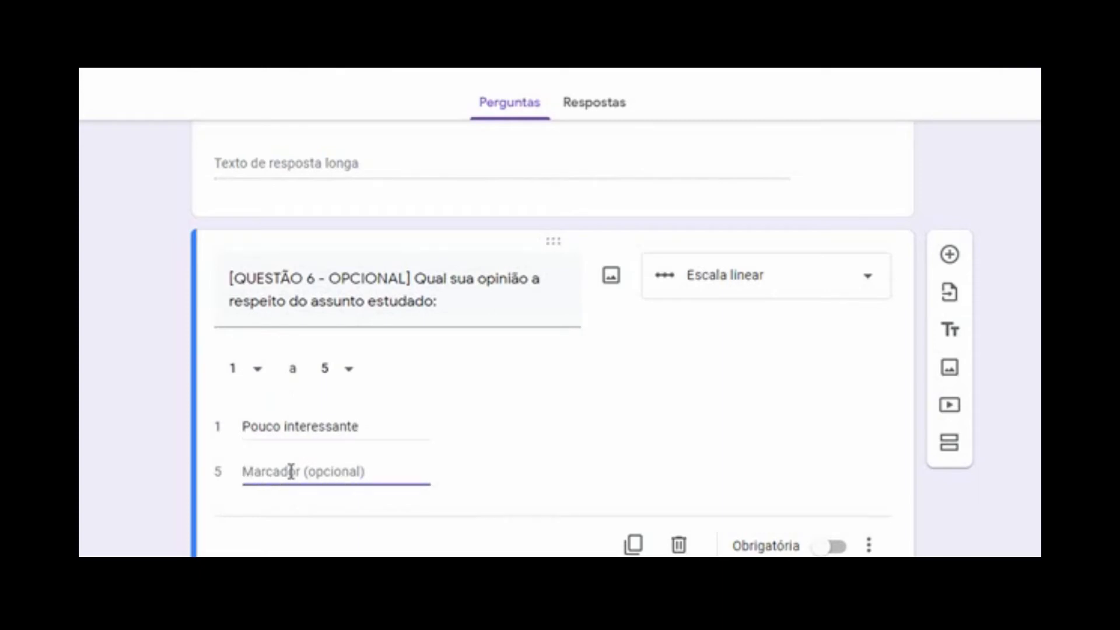
pyautogui.write('Mu')
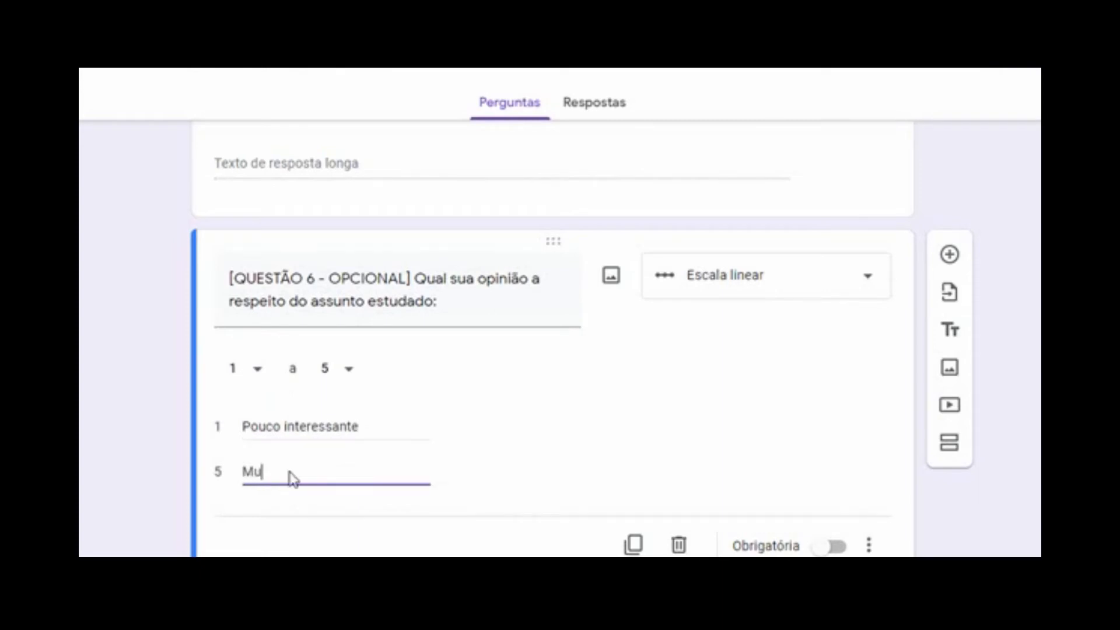
pyautogui.write('ito interessa')
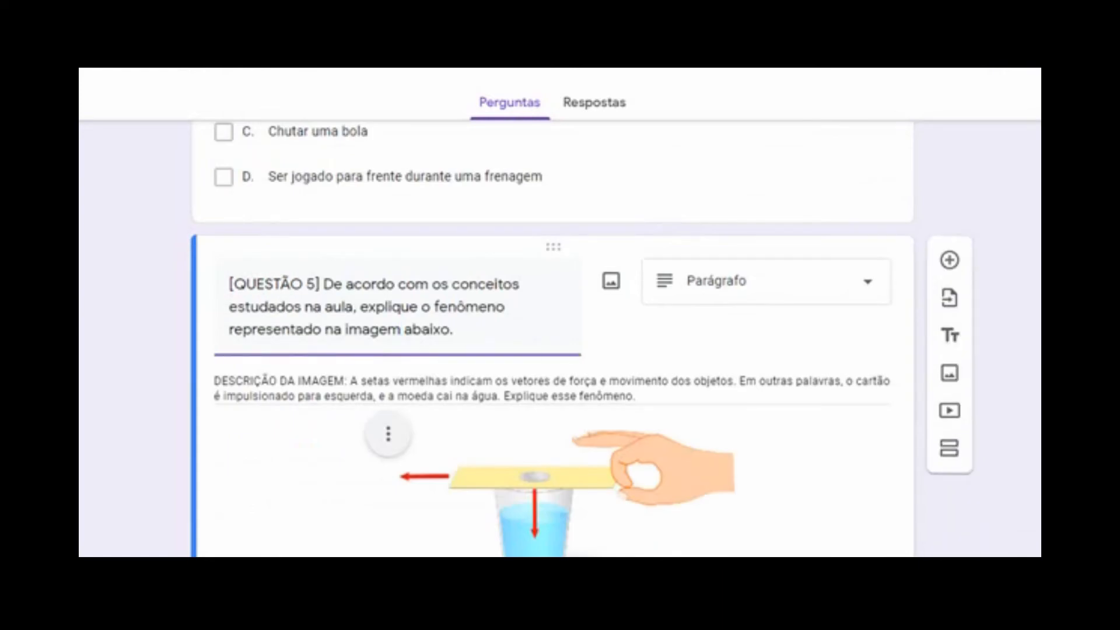
pyautogui.scroll(-7, 554, 339)
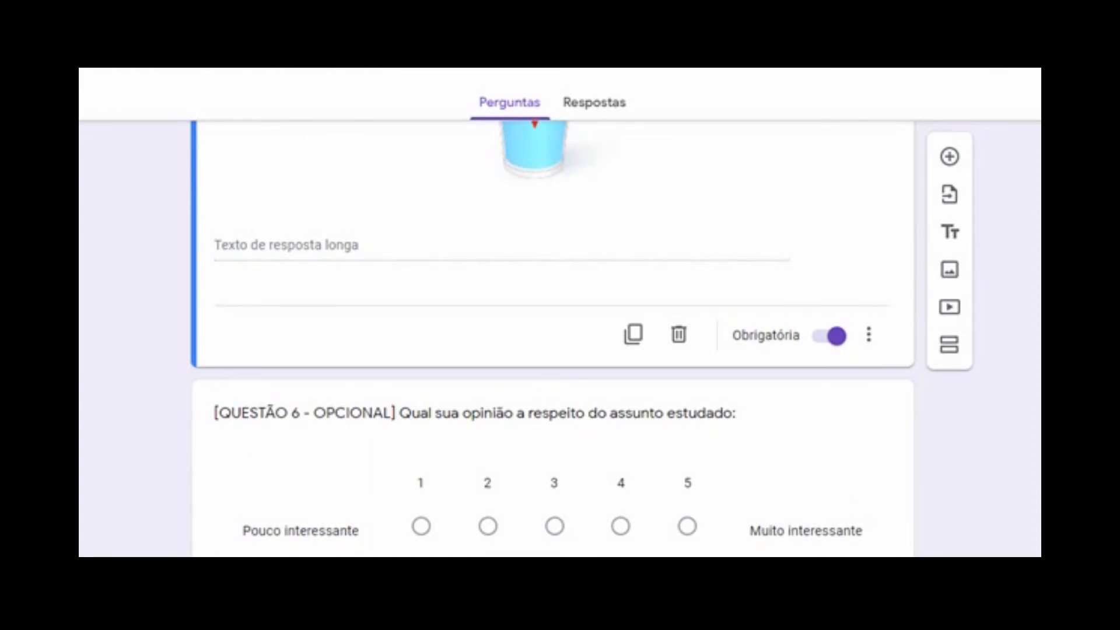
pyautogui.scroll(10, 553, 338)
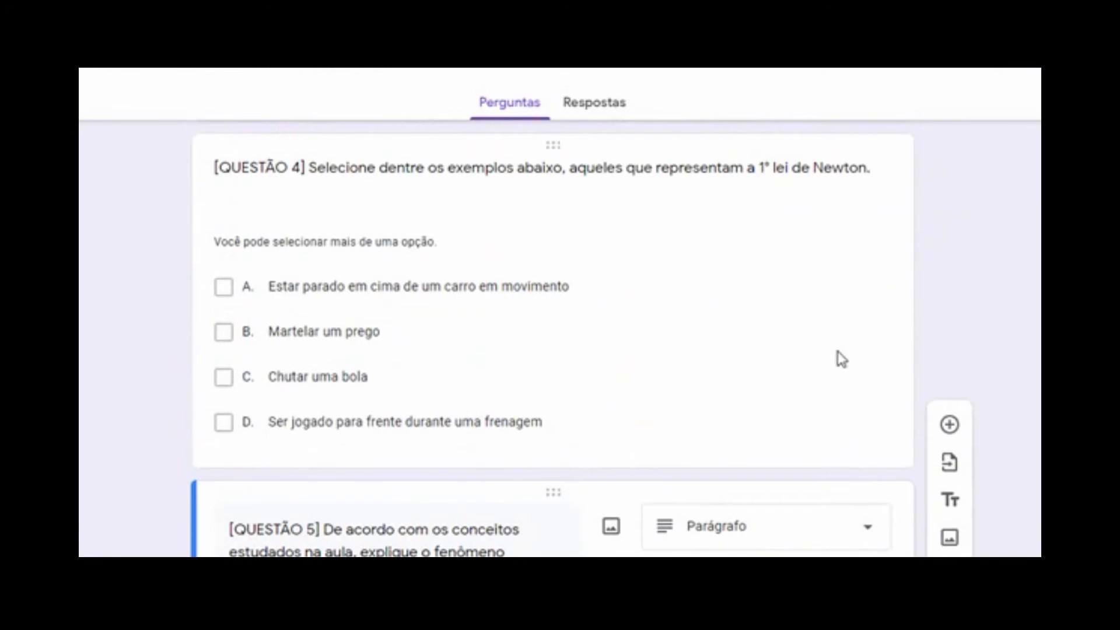
pyautogui.click(839, 358)
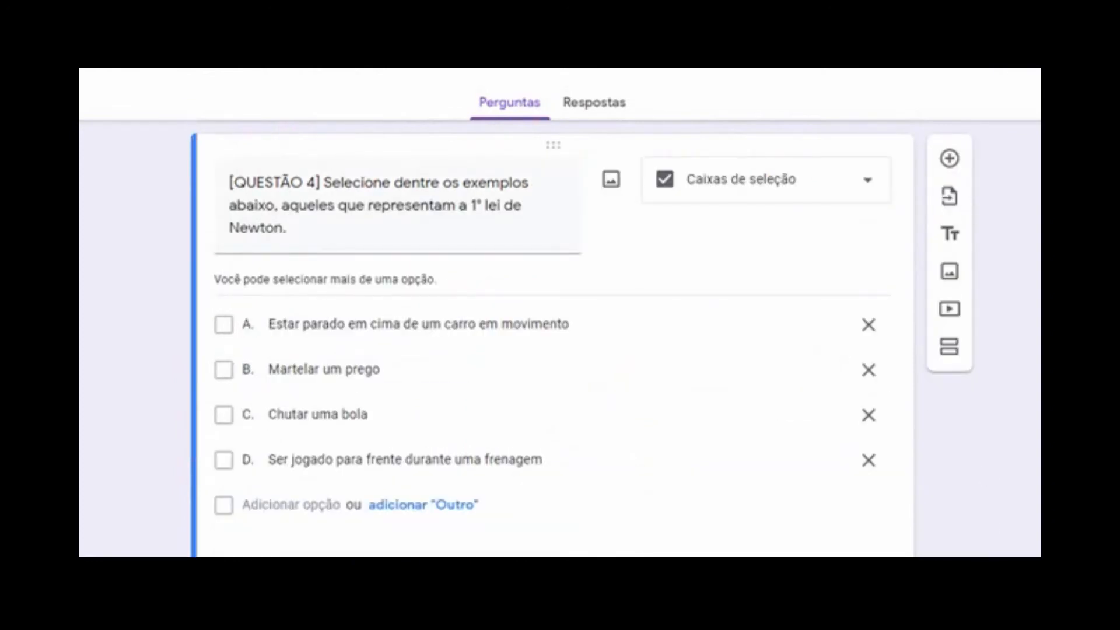
pyautogui.scroll(20, 551, 338)
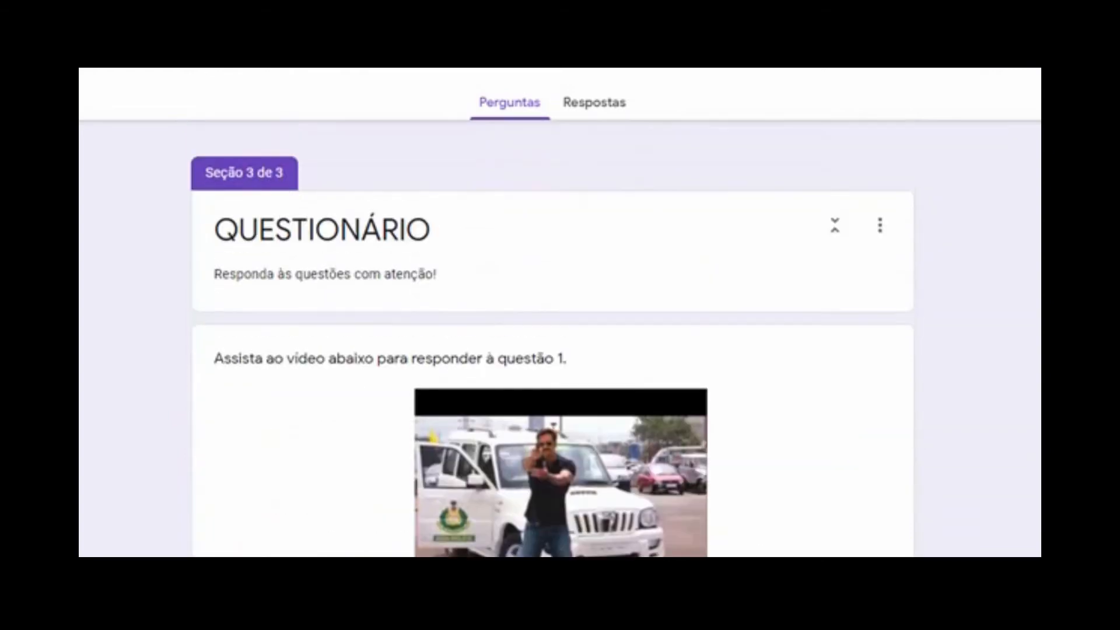
pyautogui.scroll(10, 551, 338)
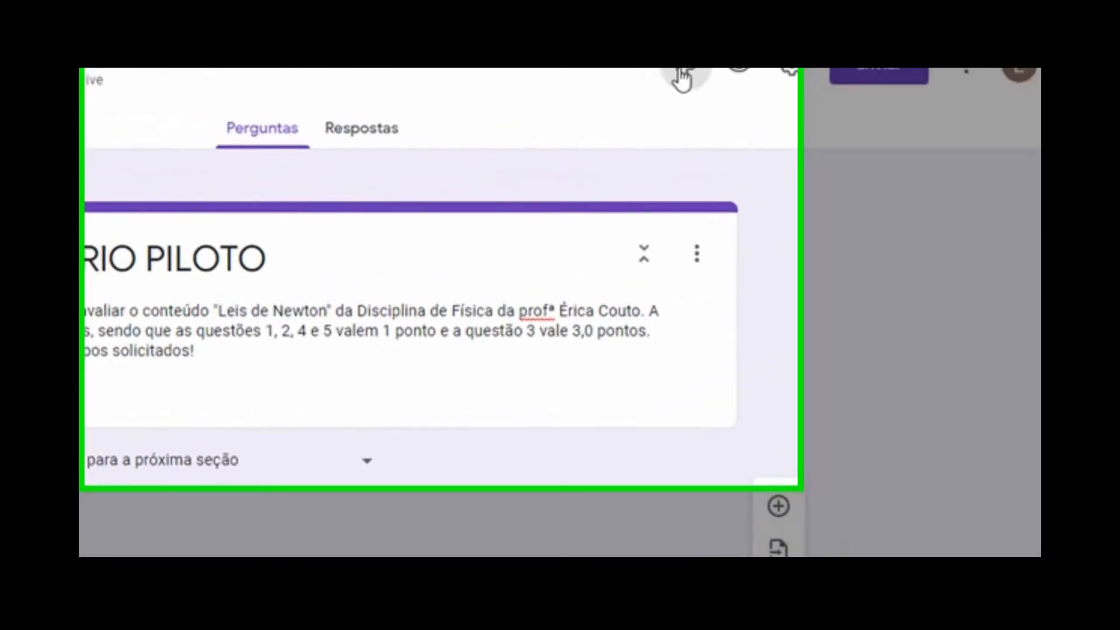
# Insert the night-sky flashlight photo from Temas as the form's header image
pyautogui.click(683, 76)
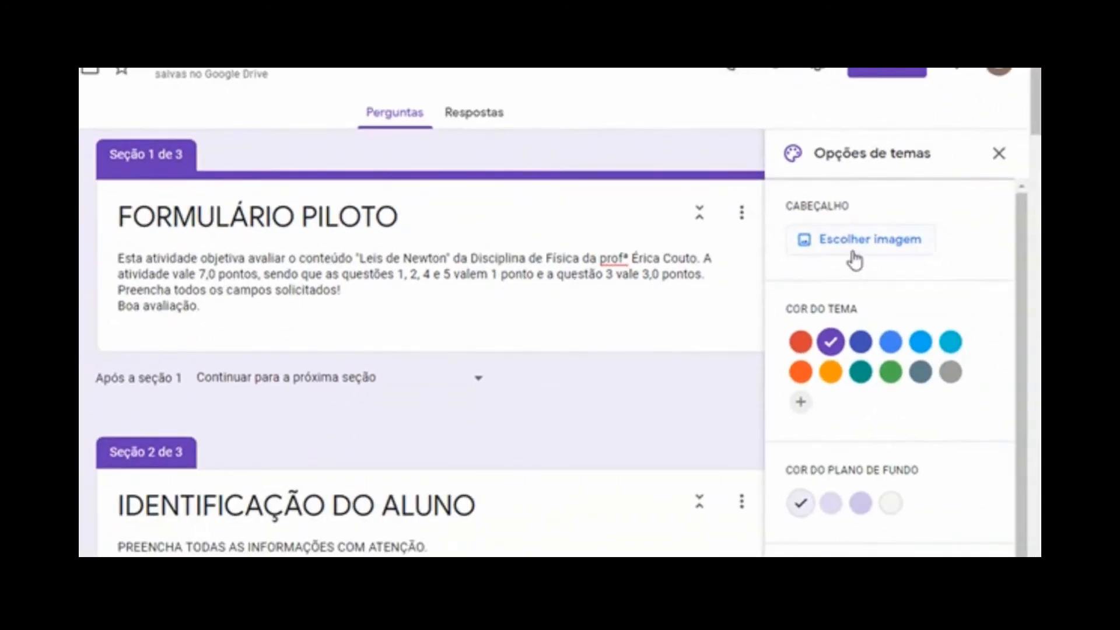
pyautogui.click(881, 245)
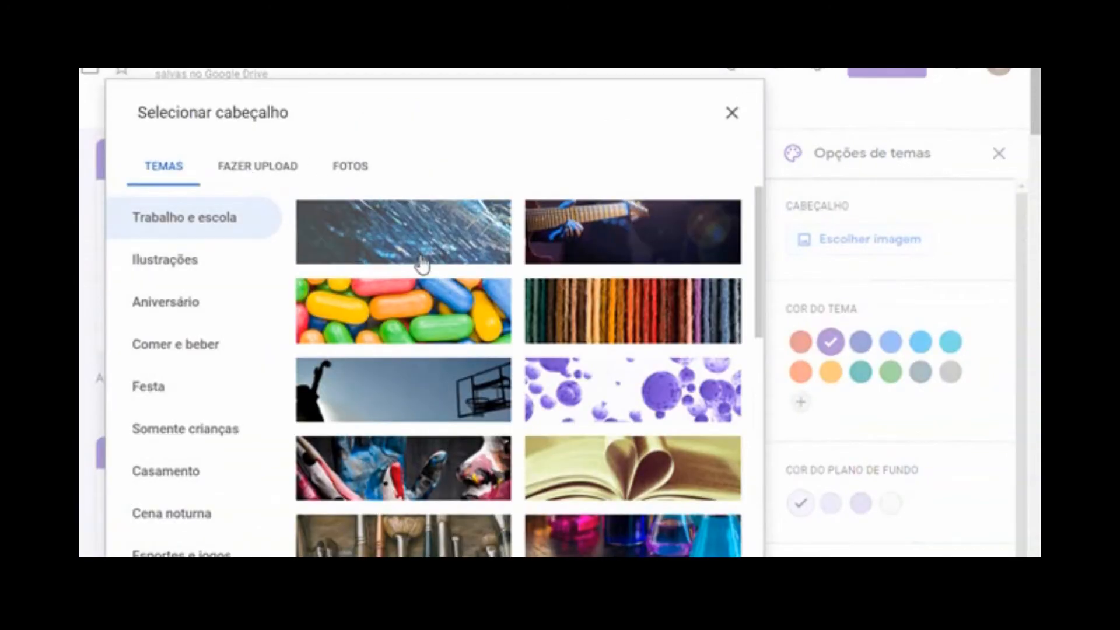
pyautogui.moveTo(763, 224); pyautogui.dragTo(759, 467)
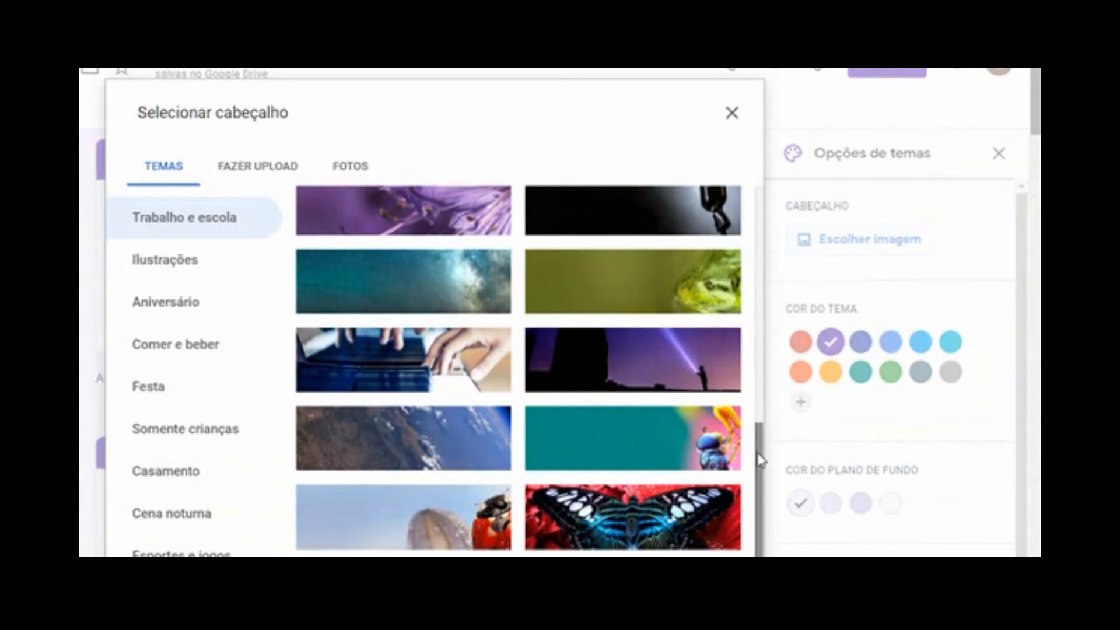
pyautogui.click(626, 367)
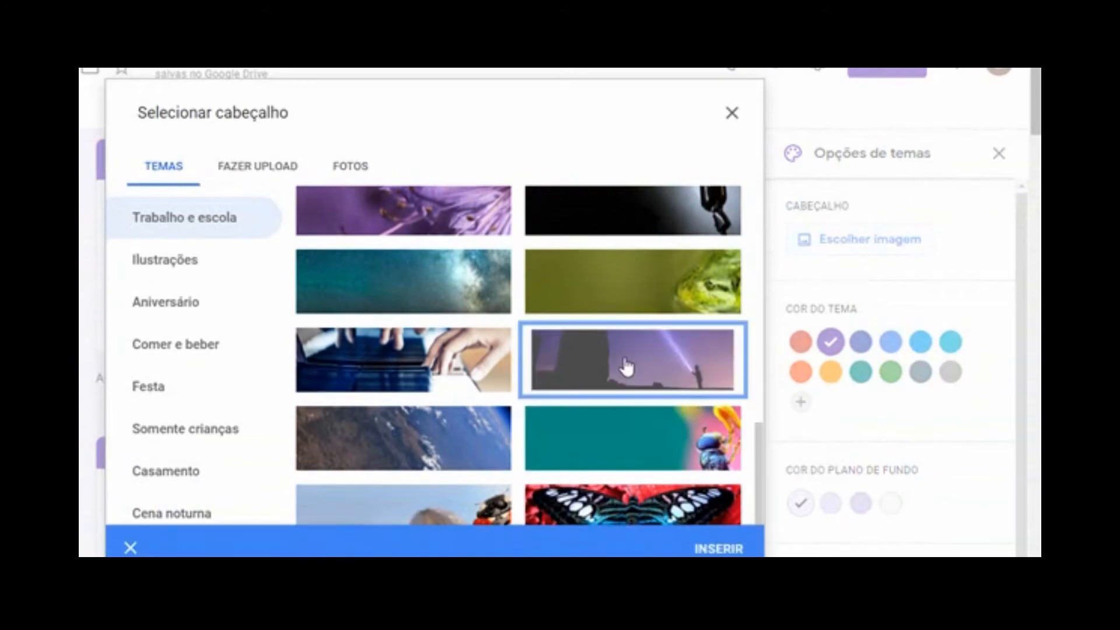
pyautogui.click(711, 549)
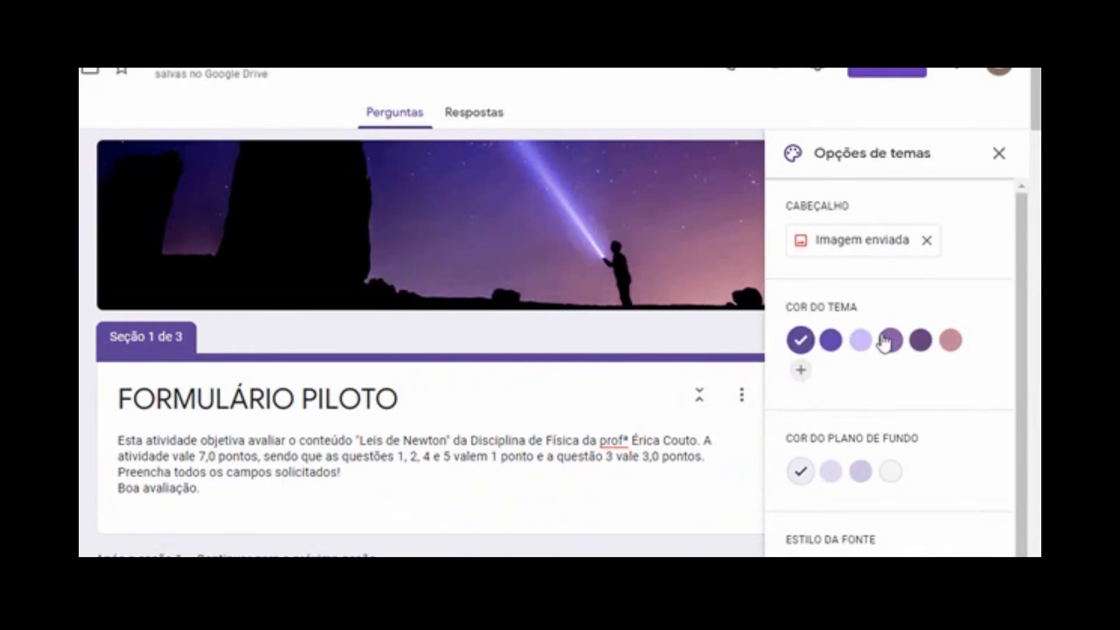
# Set the theme colour to pink and the background to pale pink, leaving the font unchanged
pyautogui.click(899, 347)
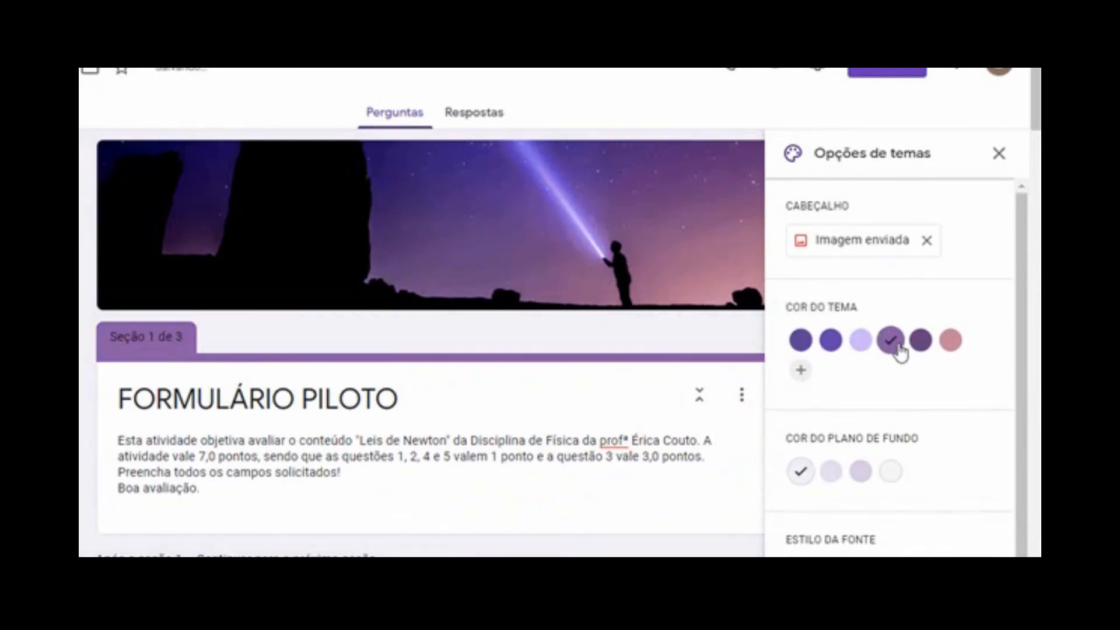
pyautogui.click(952, 345)
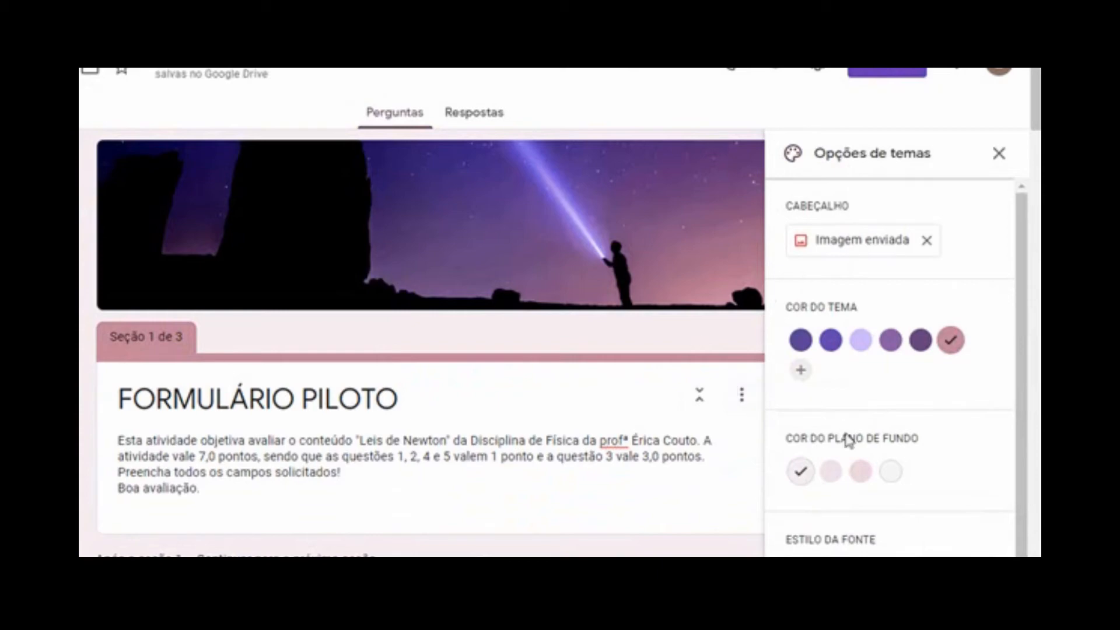
pyautogui.click(892, 475)
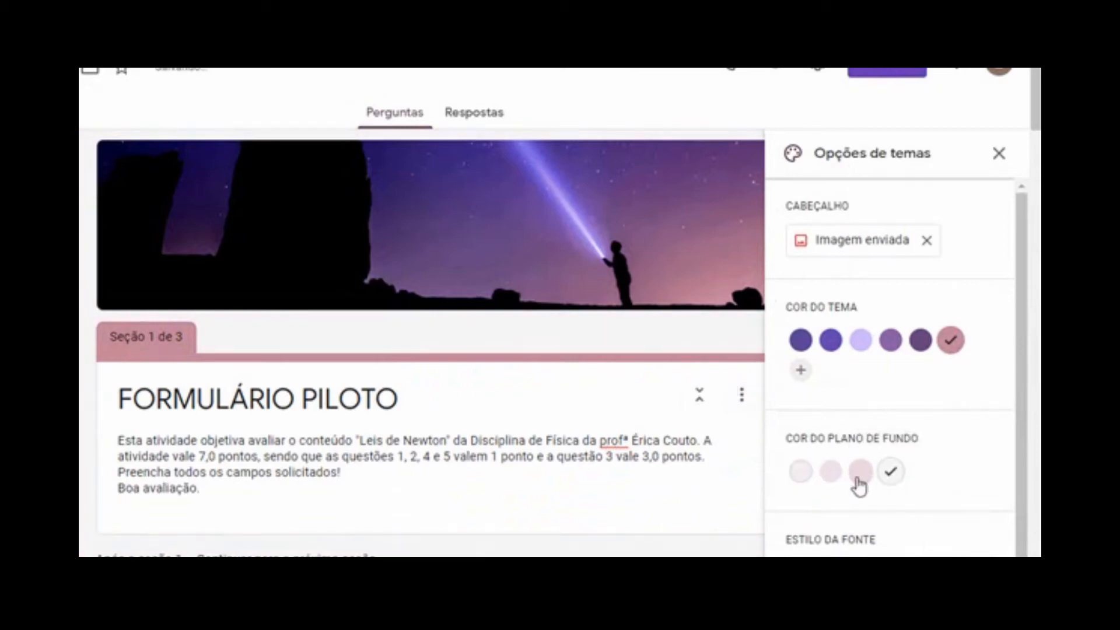
pyautogui.click(841, 481)
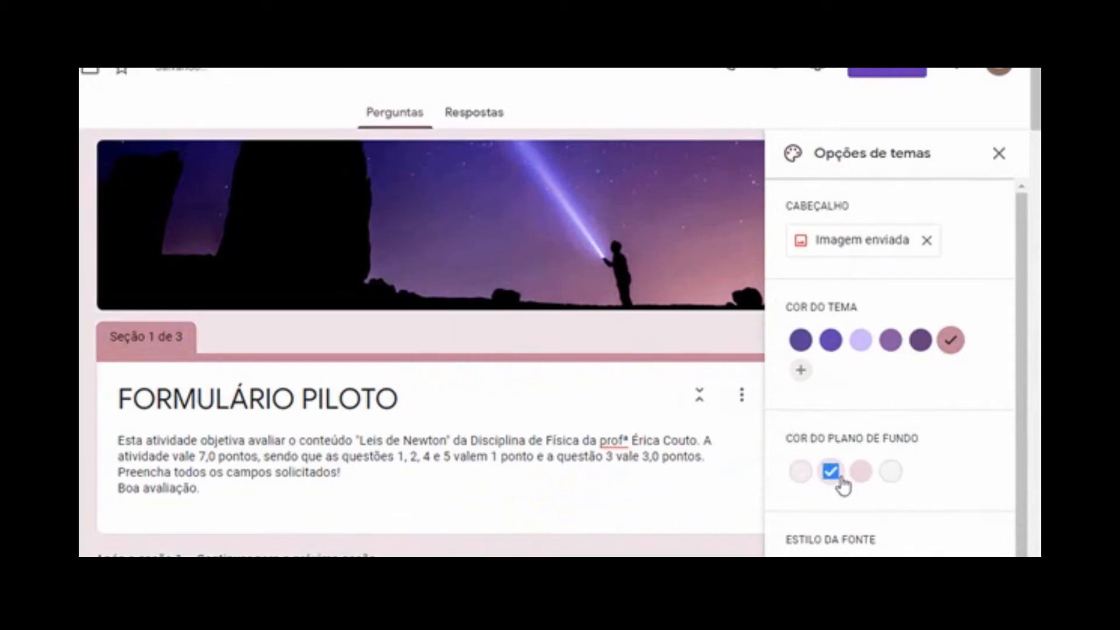
pyautogui.moveTo(892, 476); pyautogui.dragTo(1020, 417)
pyautogui.click(1010, 392)
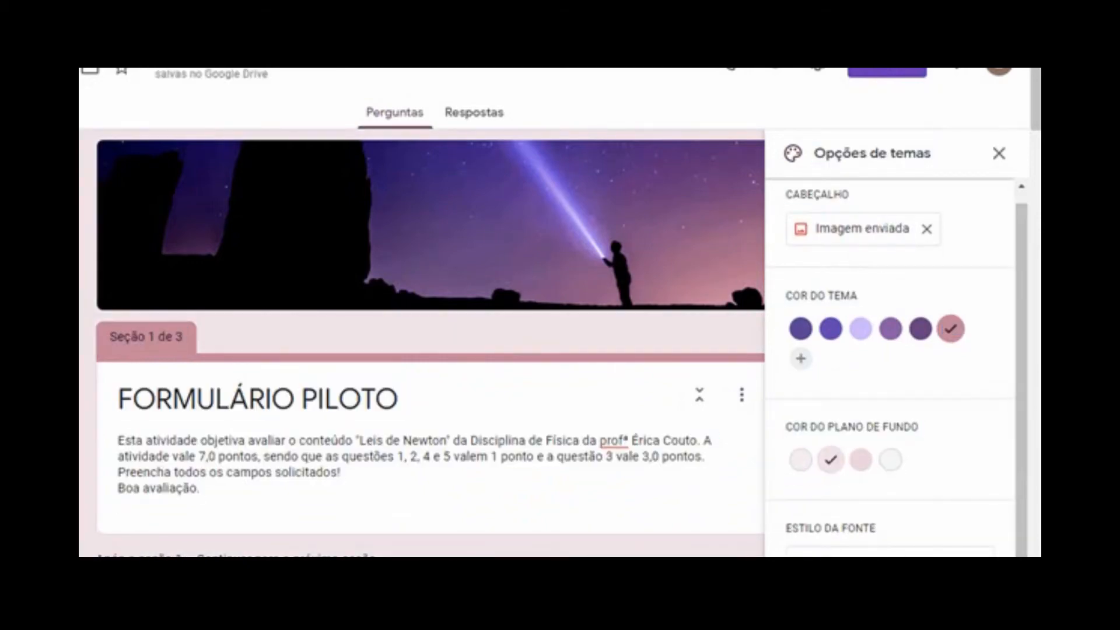
pyautogui.click(875, 551)
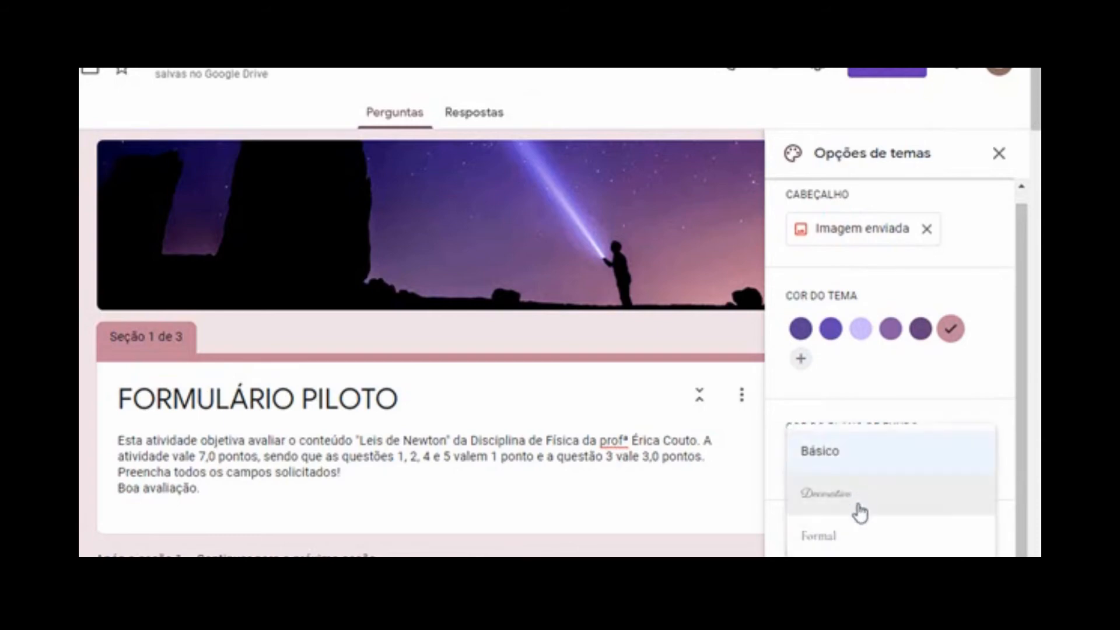
pyautogui.click(1013, 354)
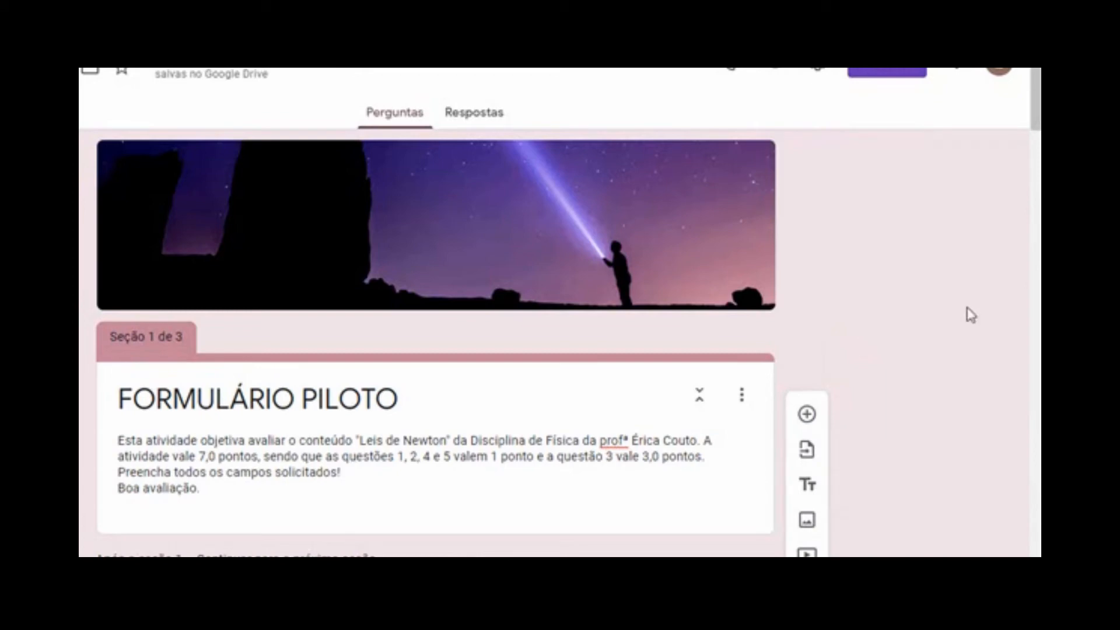
# Turn on 'Coletar endereços de e-mail' in Settings and switch to the Apresentação tab
pyautogui.click(821, 73)
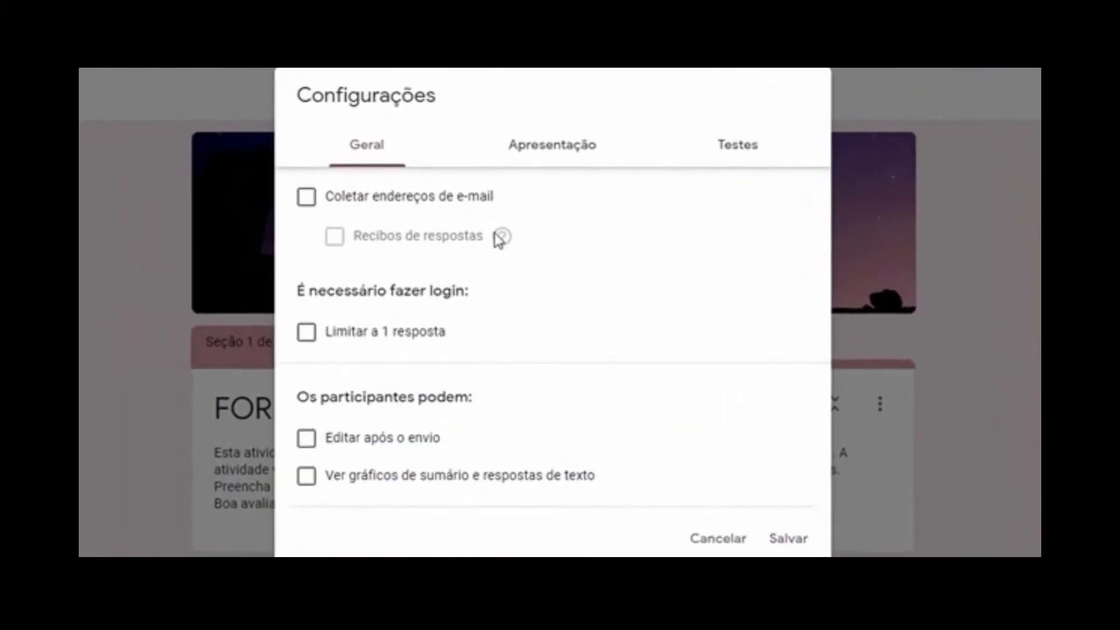
pyautogui.click(307, 199)
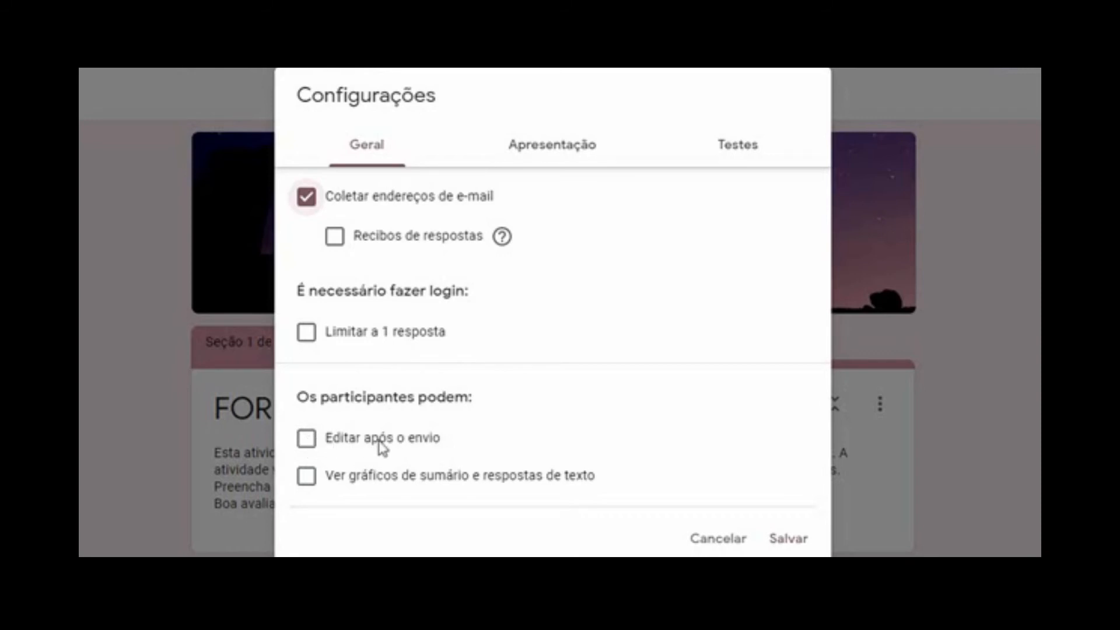
pyautogui.click(576, 150)
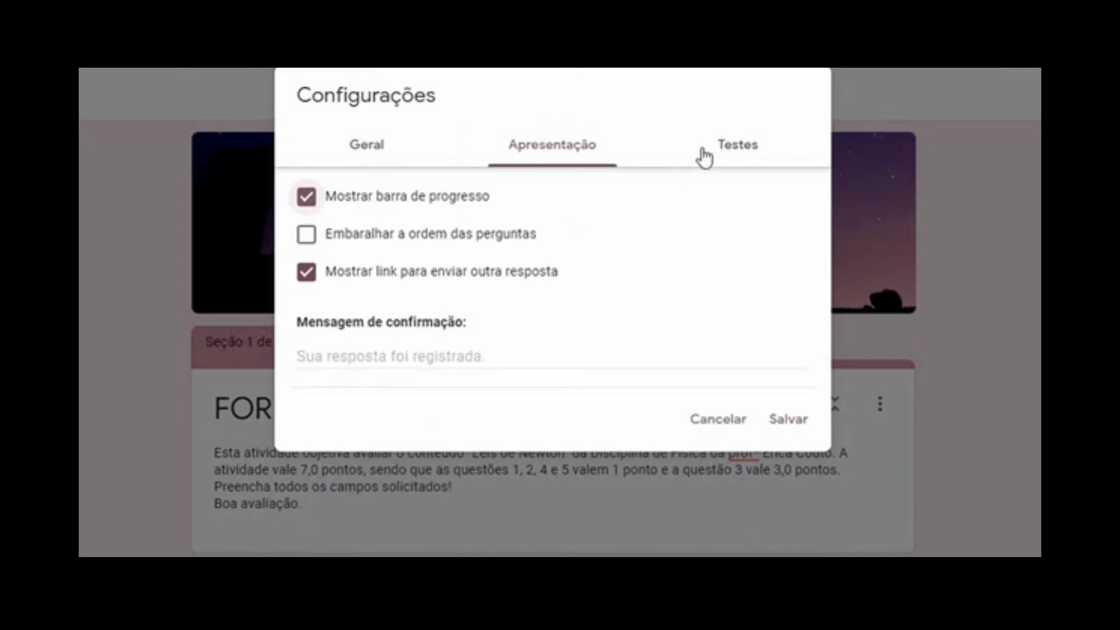
# Enable Criar teste with grades released 'Posteriormente, depois da revisão manual', and save
pyautogui.click(725, 149)
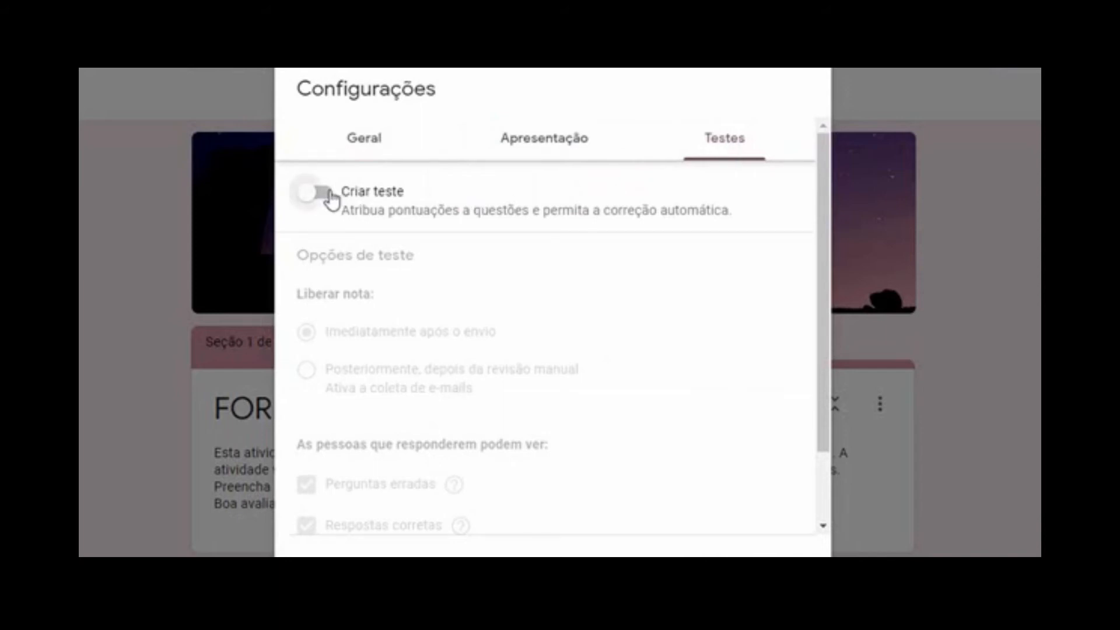
pyautogui.click(322, 193)
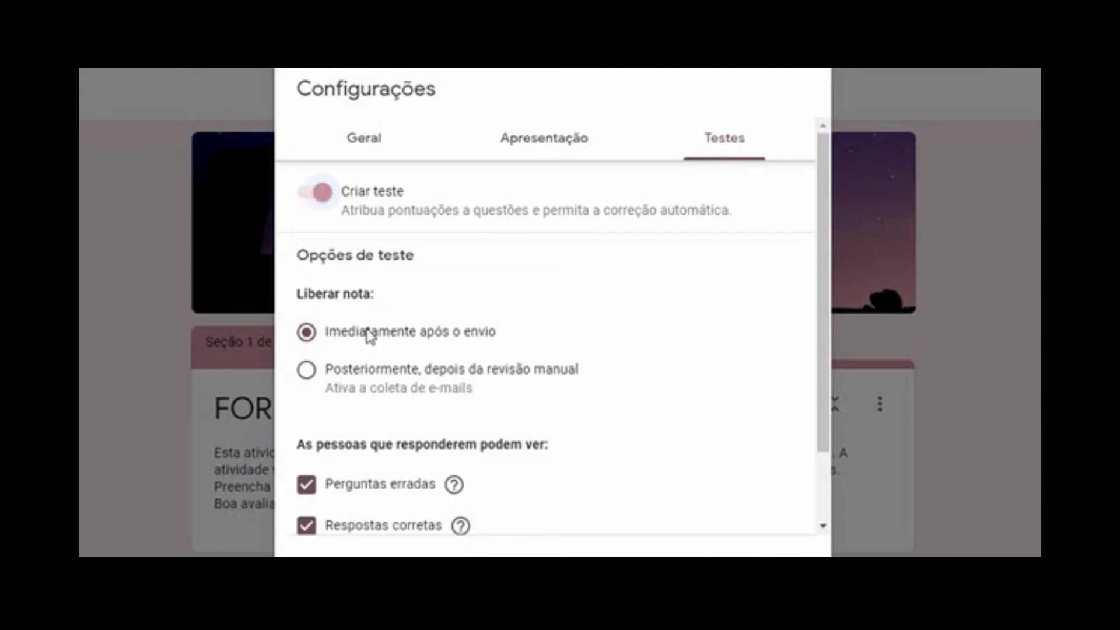
pyautogui.click(310, 373)
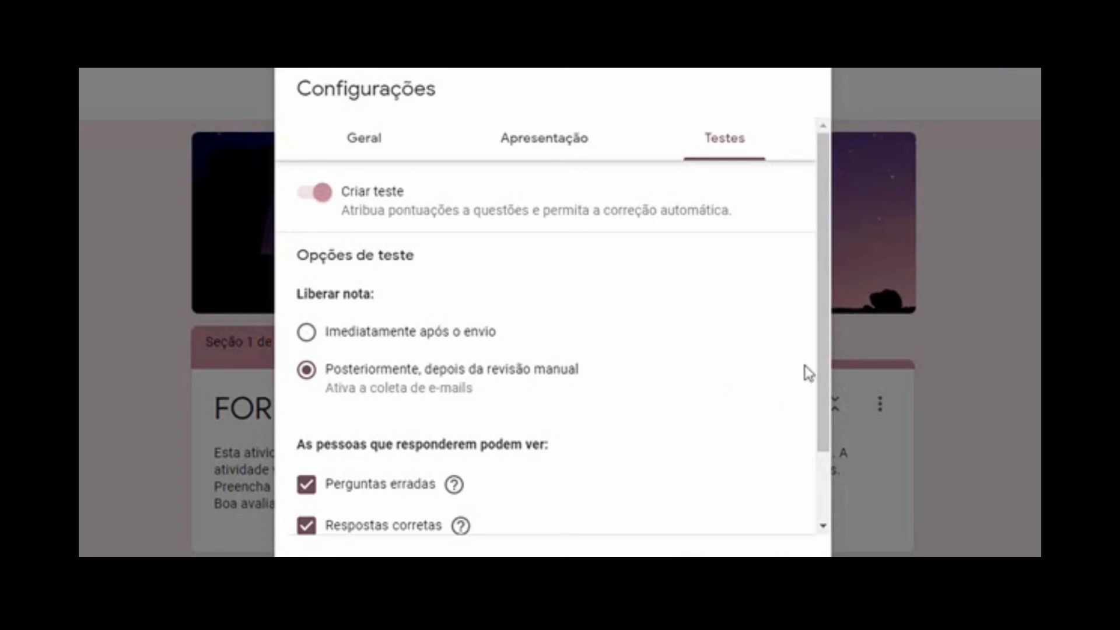
pyautogui.moveTo(822, 366); pyautogui.dragTo(824, 452)
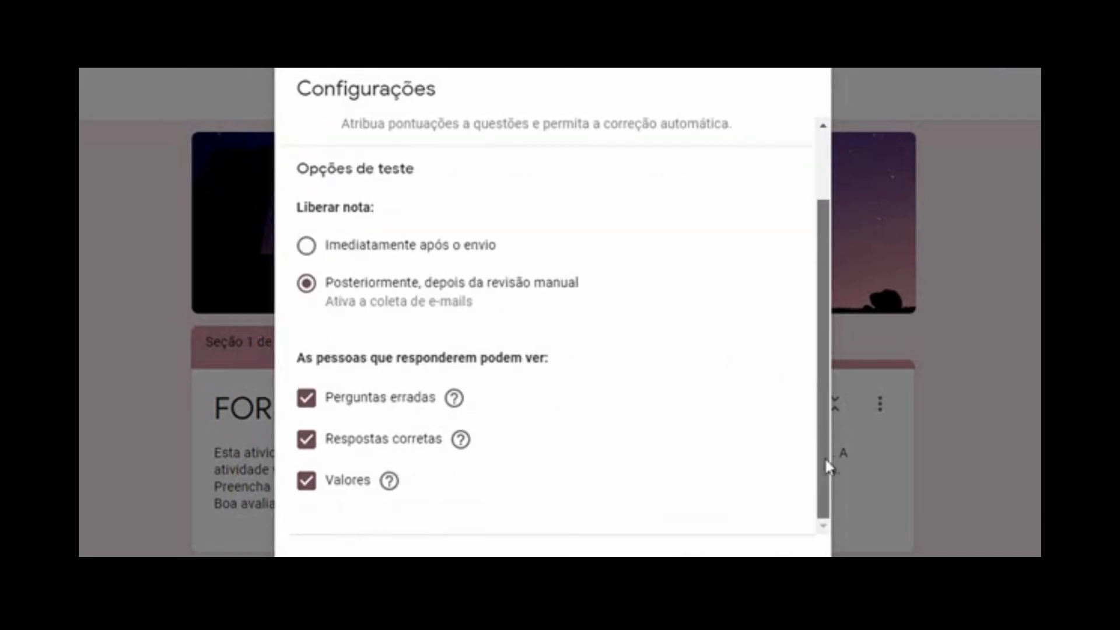
pyautogui.moveTo(460, 439)
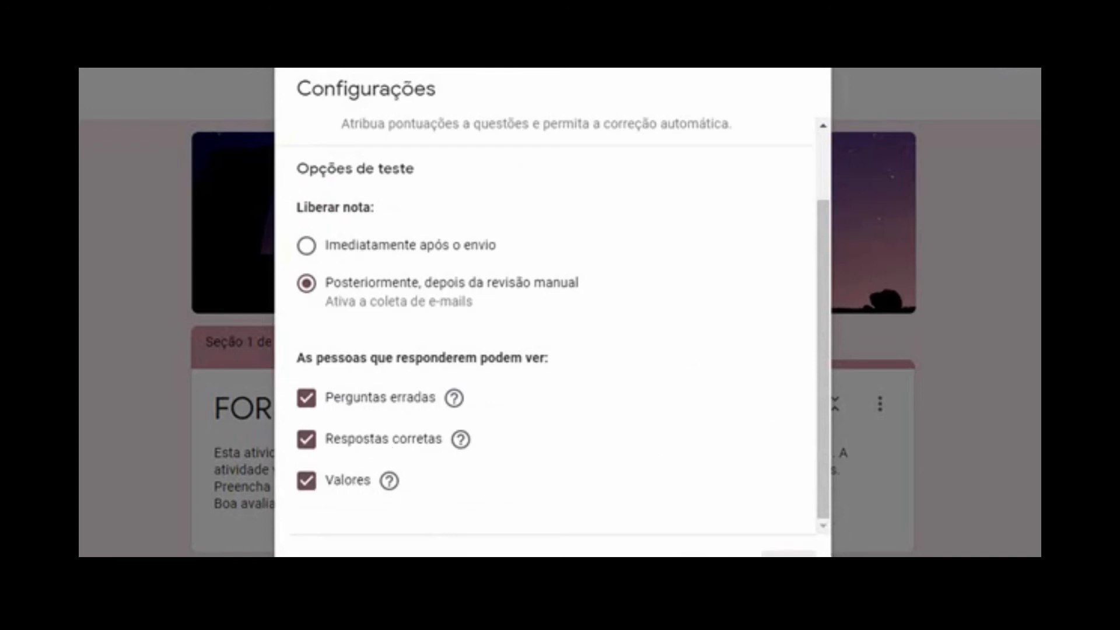
pyautogui.click(793, 554)
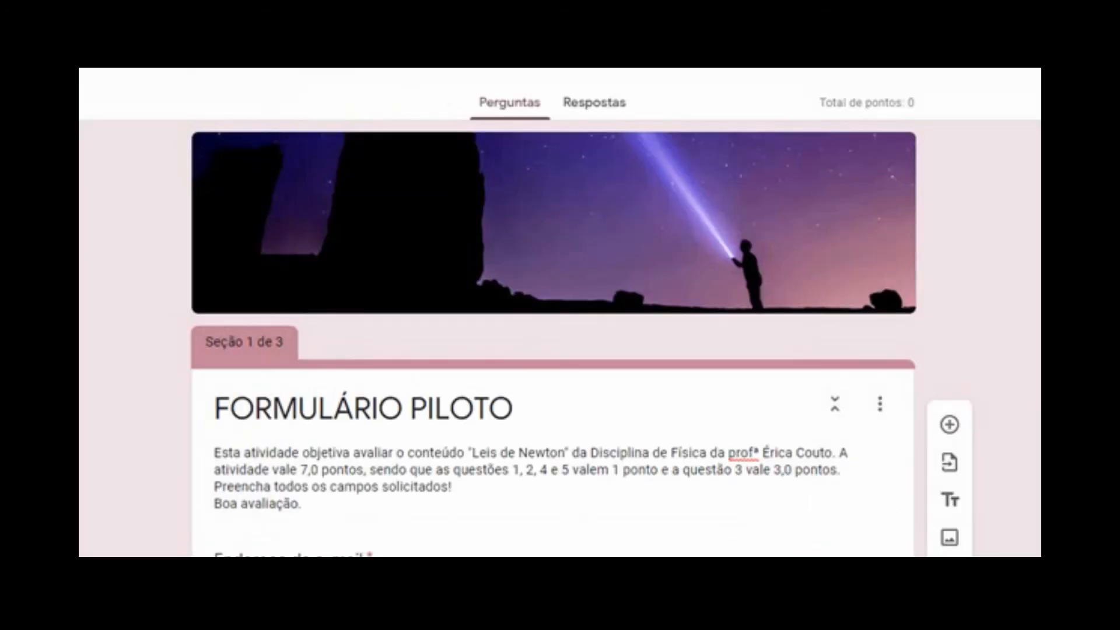
pyautogui.scroll(-3, 581, 338)
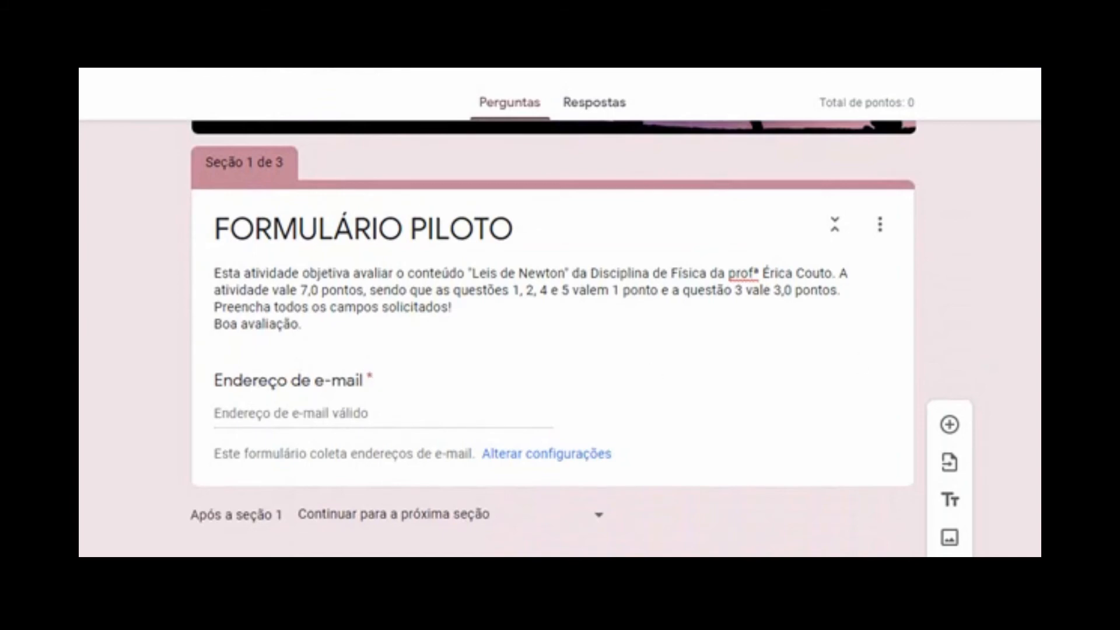
# Mark 'A. 1ª Lei de Newton' as Question 1's correct answer, worth 1 point
pyautogui.scroll(-15, 552, 350)
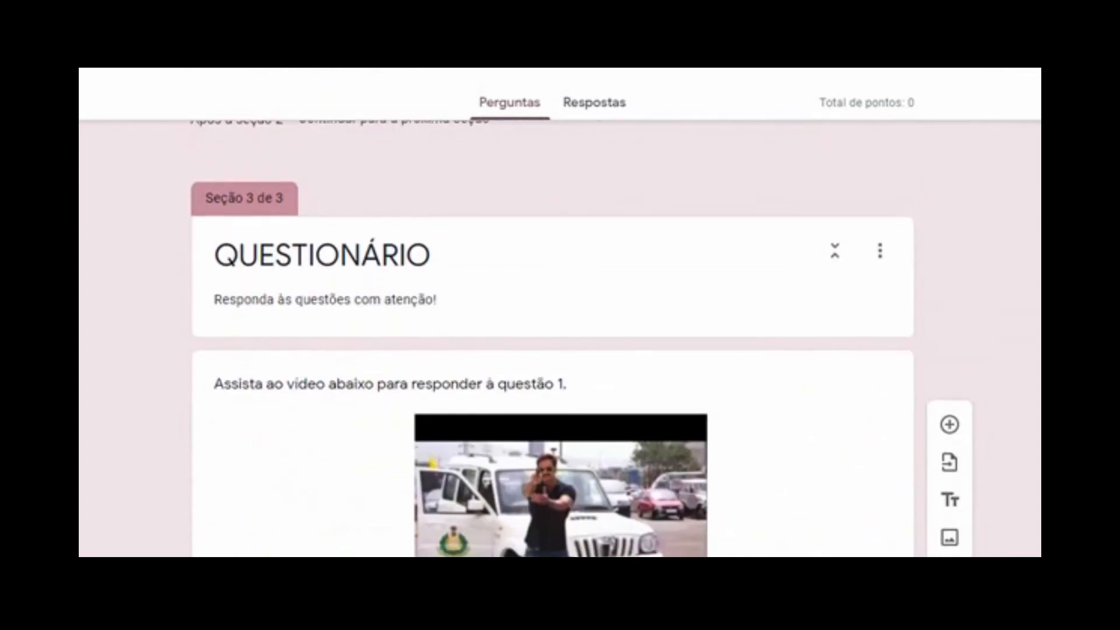
pyautogui.scroll(-6, 707, 355)
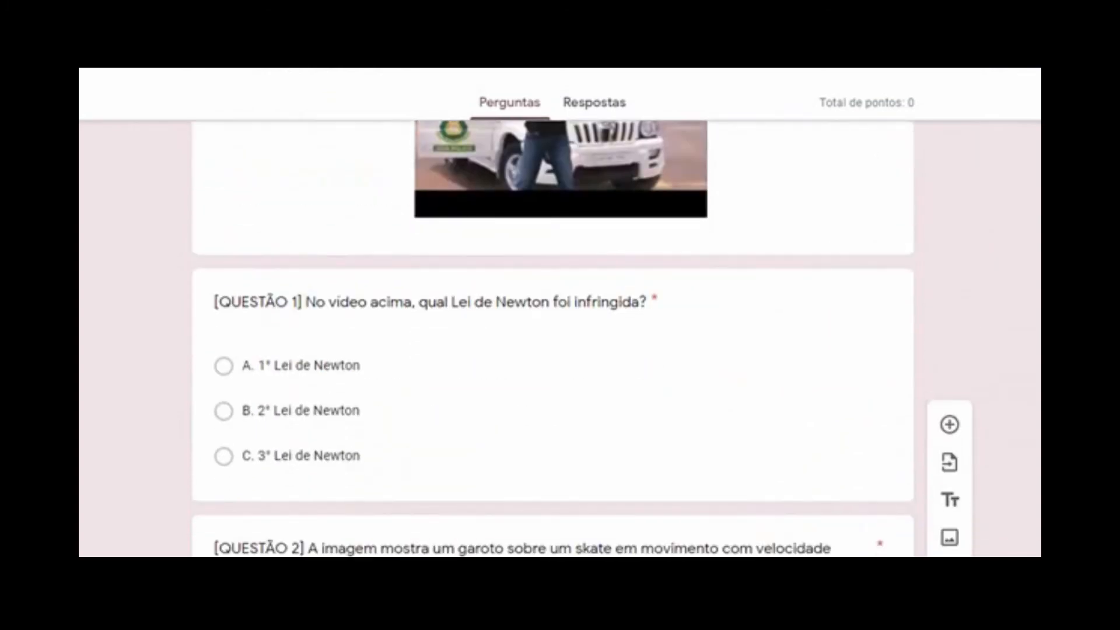
pyautogui.click(792, 336)
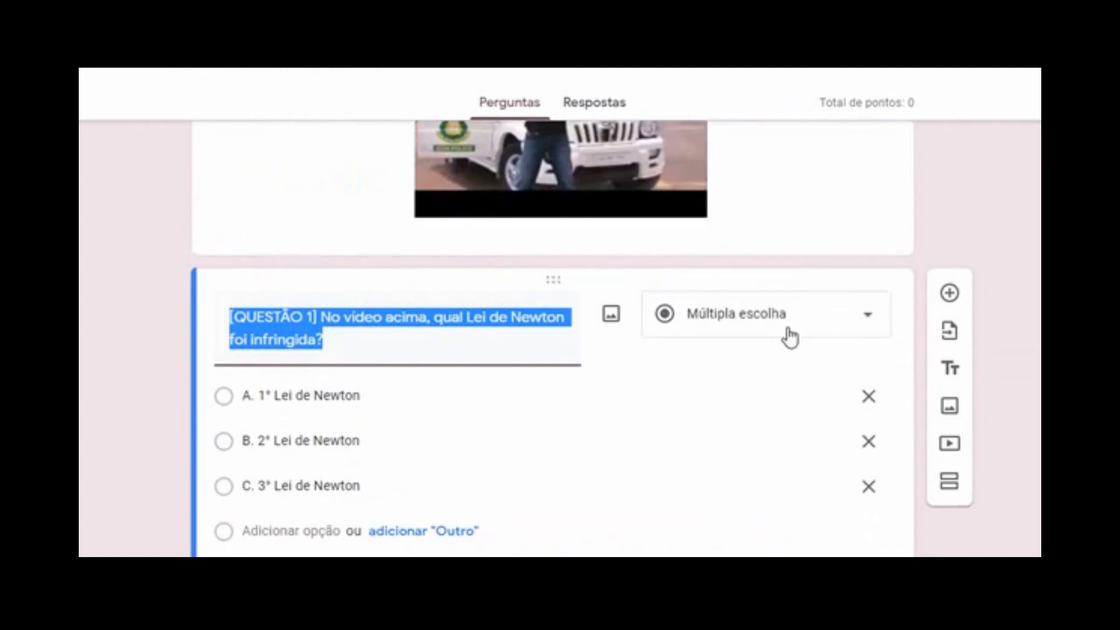
pyautogui.scroll(-2, 553, 338)
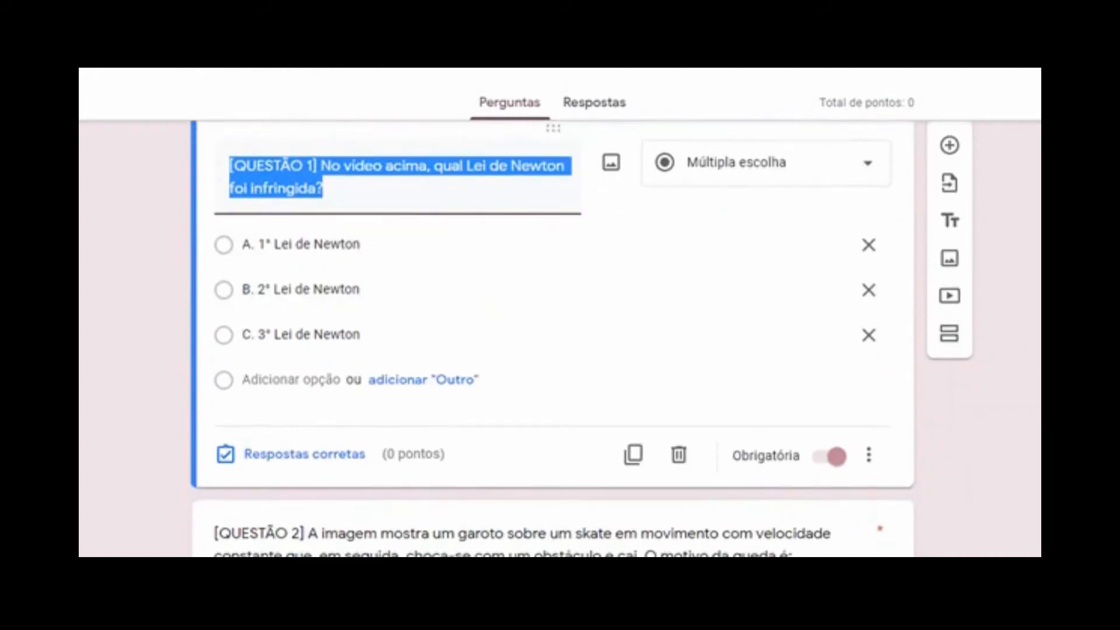
pyautogui.click(279, 461)
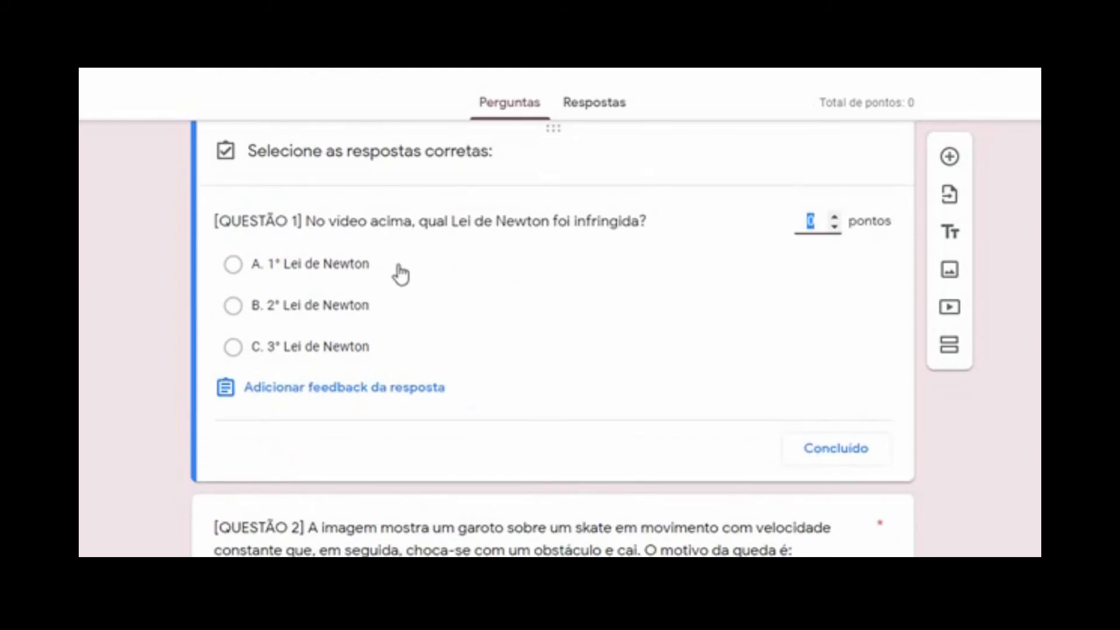
pyautogui.click(499, 281)
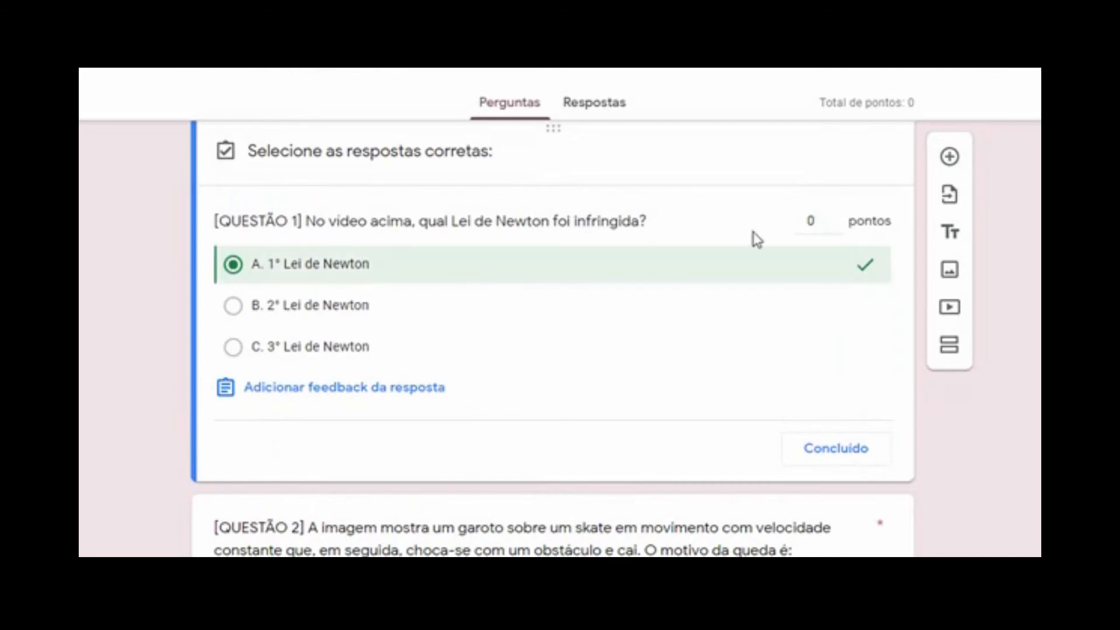
pyautogui.click(836, 220)
pyautogui.scroll(-6, 552, 338)
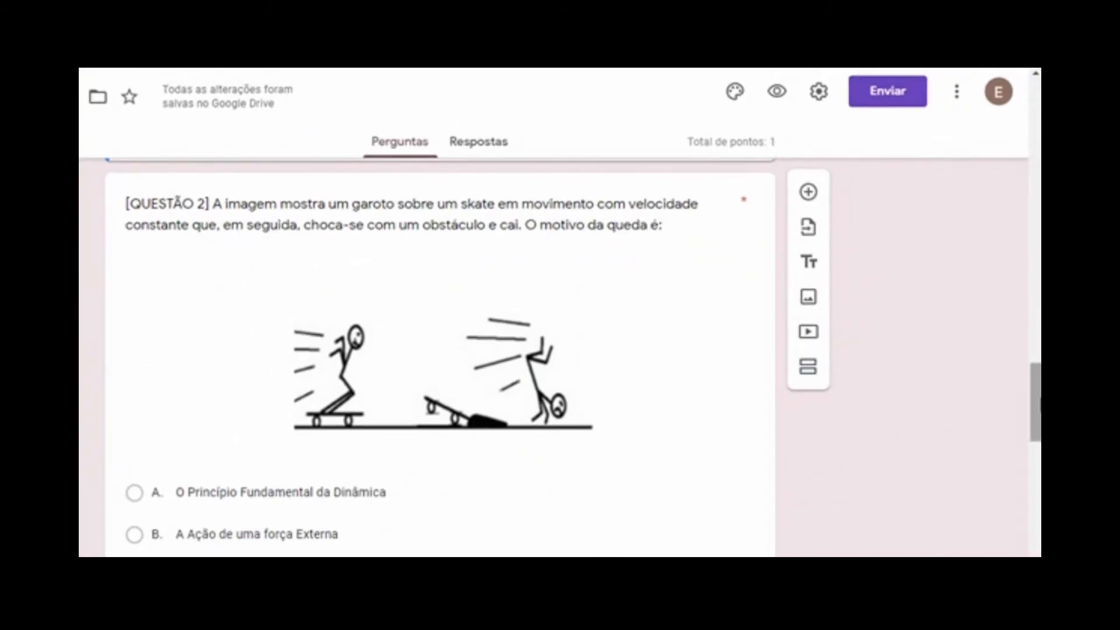
# Mark 'E. A Princípio da Inércia' as Question 2's correct answer, worth 1 point
pyautogui.scroll(-5, 315, 425)
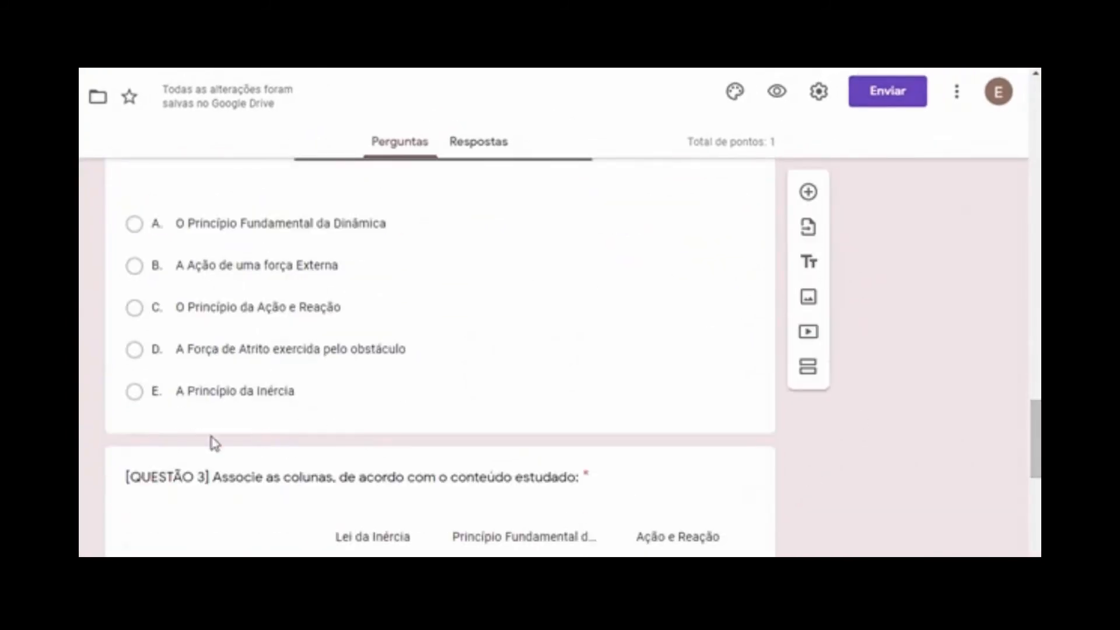
pyautogui.click(256, 429)
pyautogui.click(200, 375)
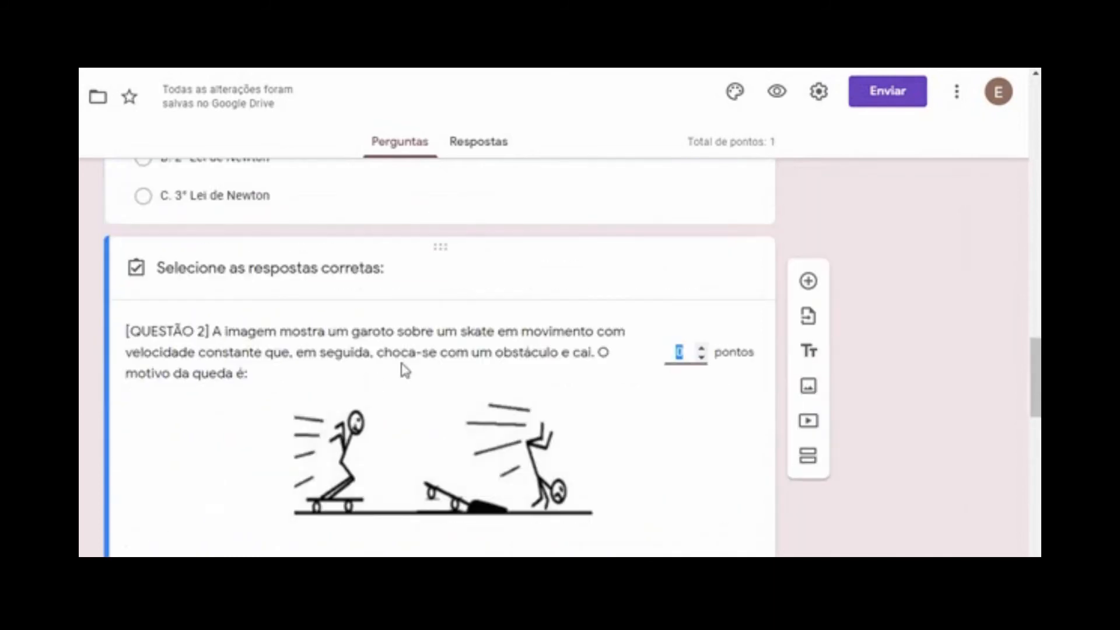
pyautogui.scroll(-3, 605, 400)
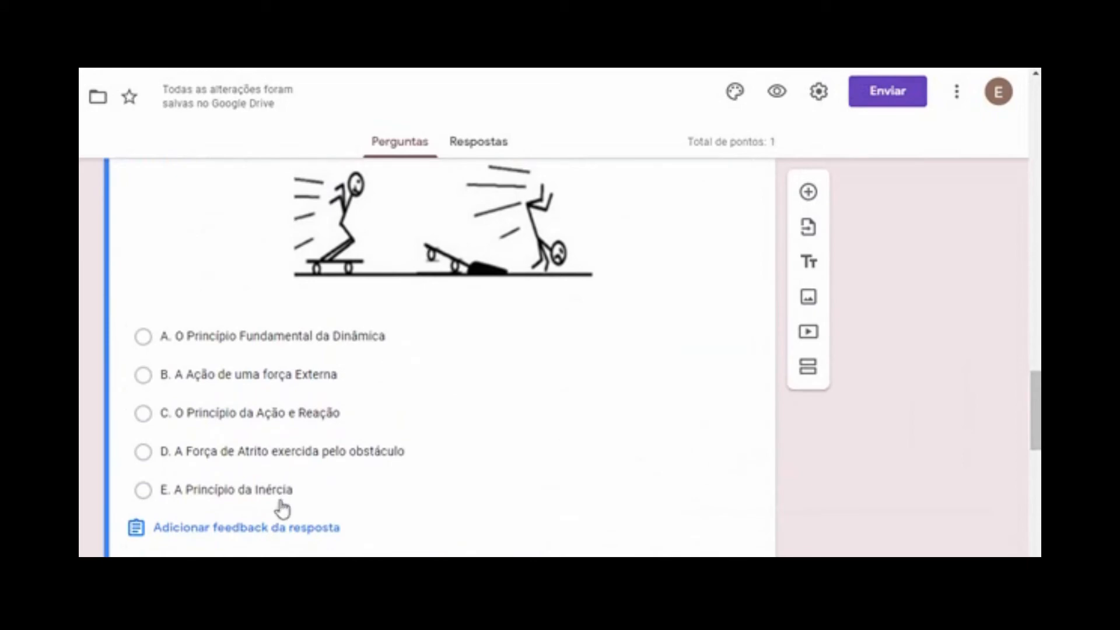
pyautogui.click(361, 493)
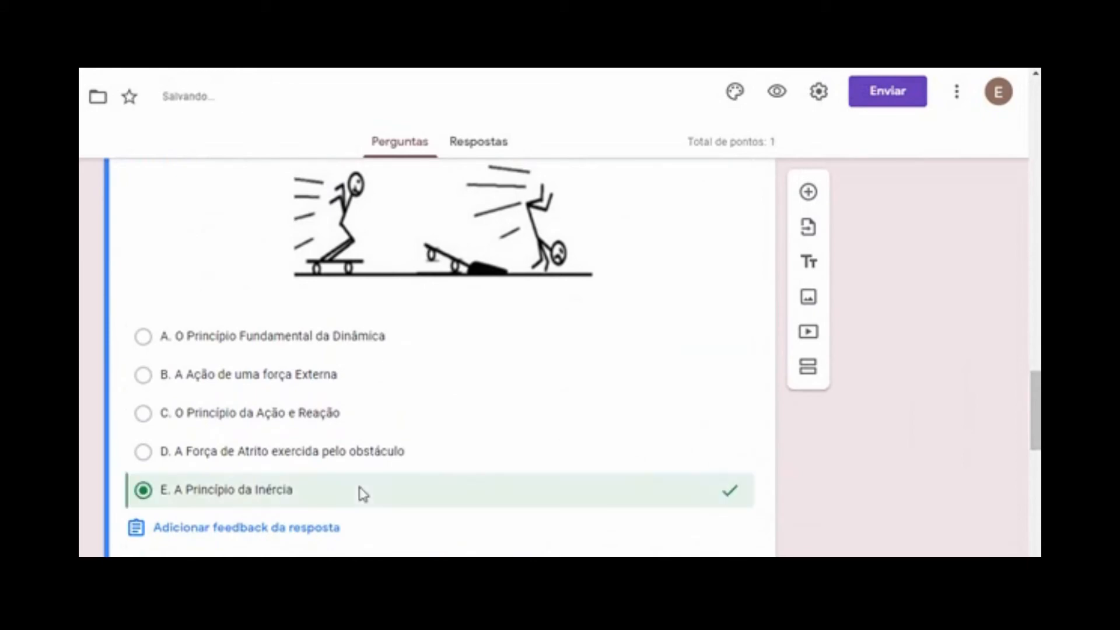
pyautogui.scroll(2, 1036, 408)
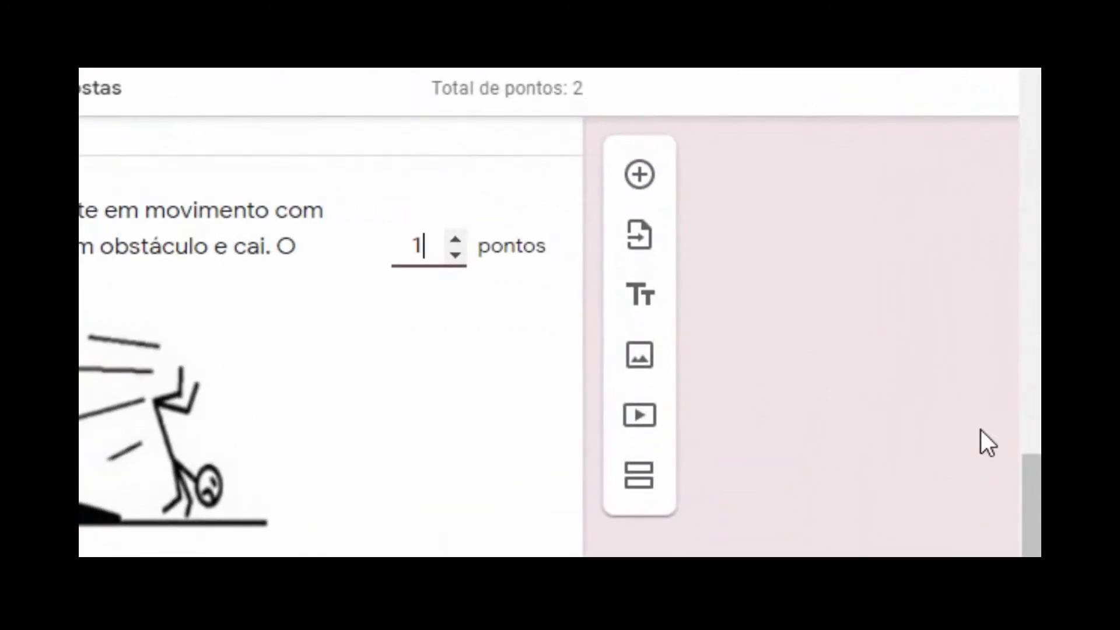
pyautogui.scroll(-5, 988, 432)
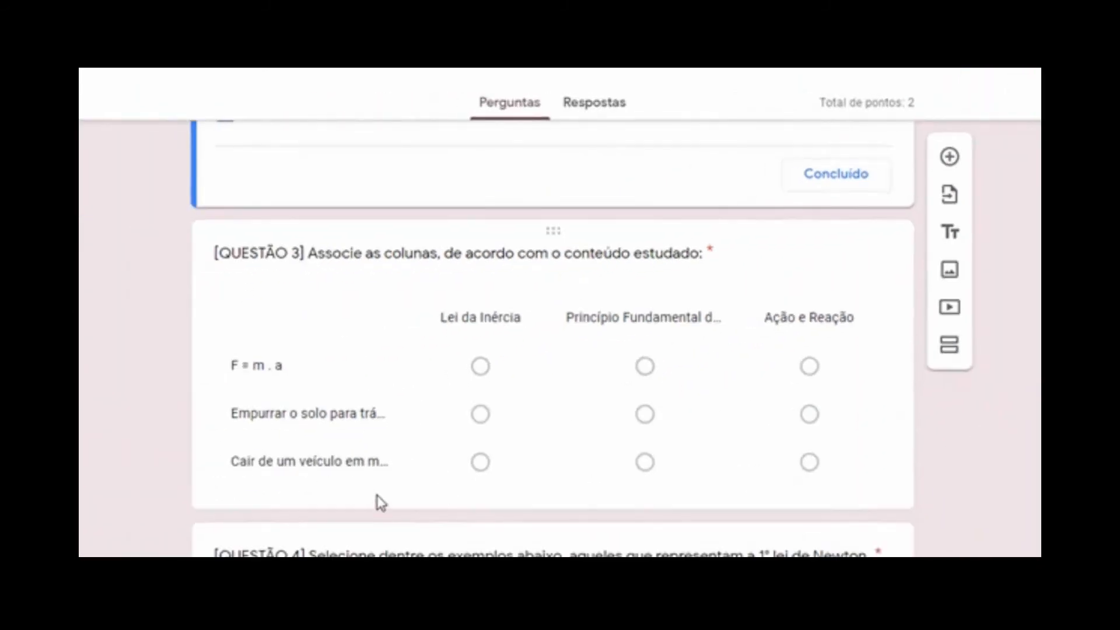
# Key question 3 with Princípio Fundamental da Dinâmica for F = m . a and 1 point per row
pyautogui.click(382, 499)
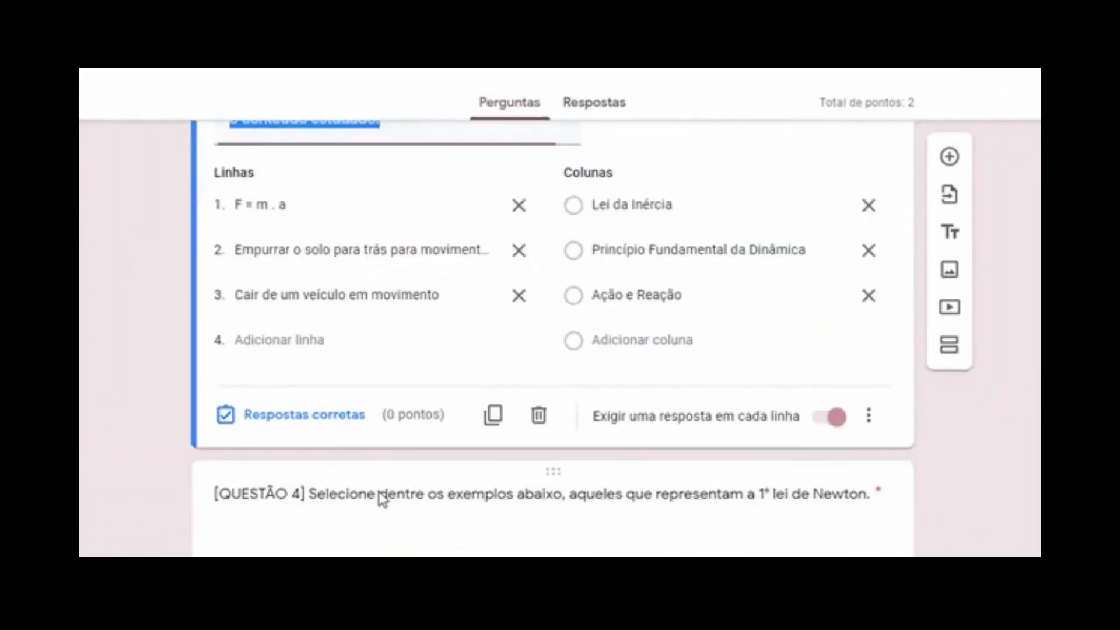
pyautogui.click(329, 424)
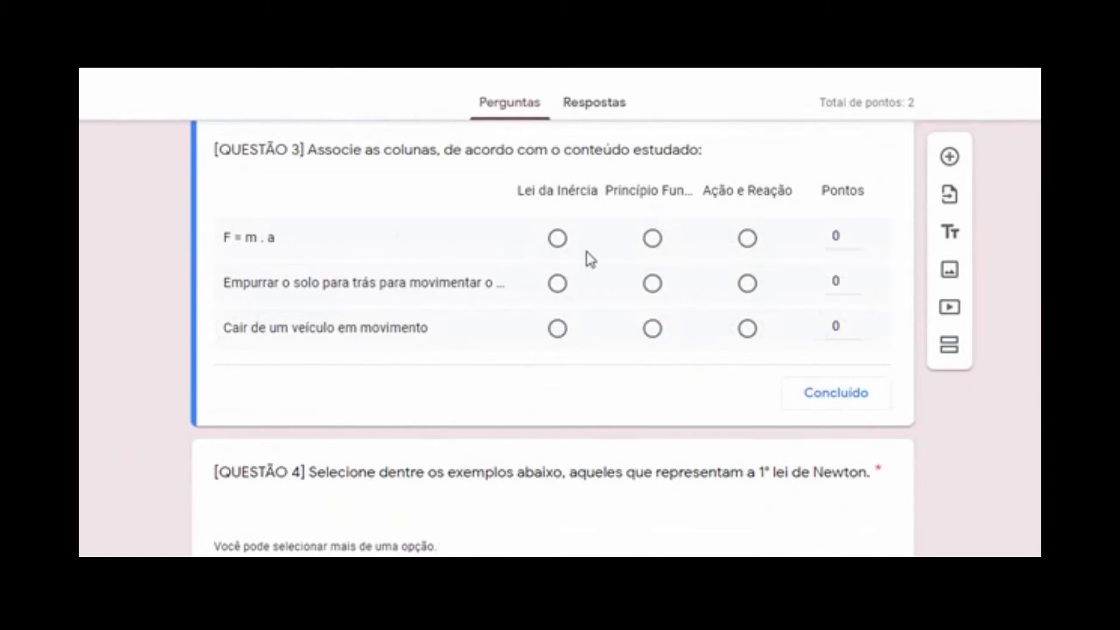
pyautogui.click(652, 239)
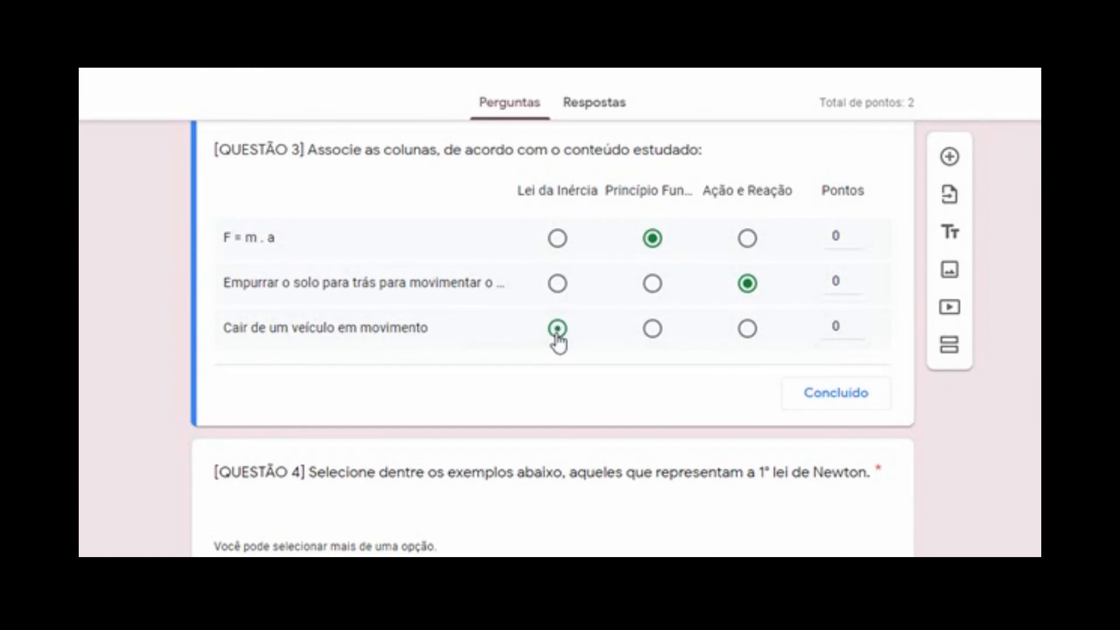
pyautogui.click(856, 232)
pyautogui.click(855, 278)
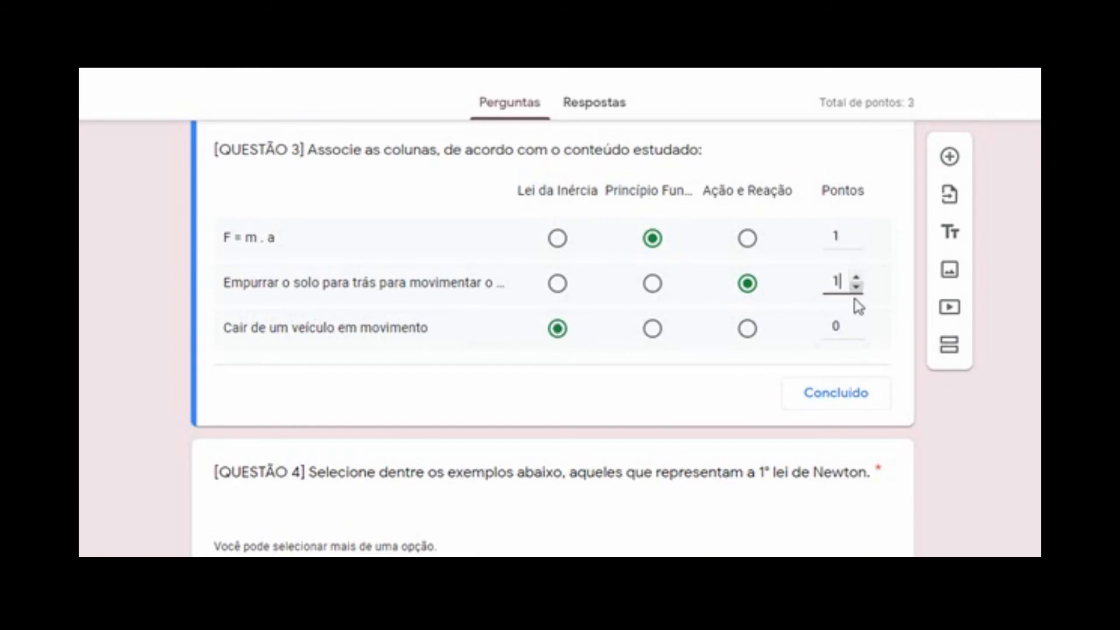
pyautogui.click(856, 323)
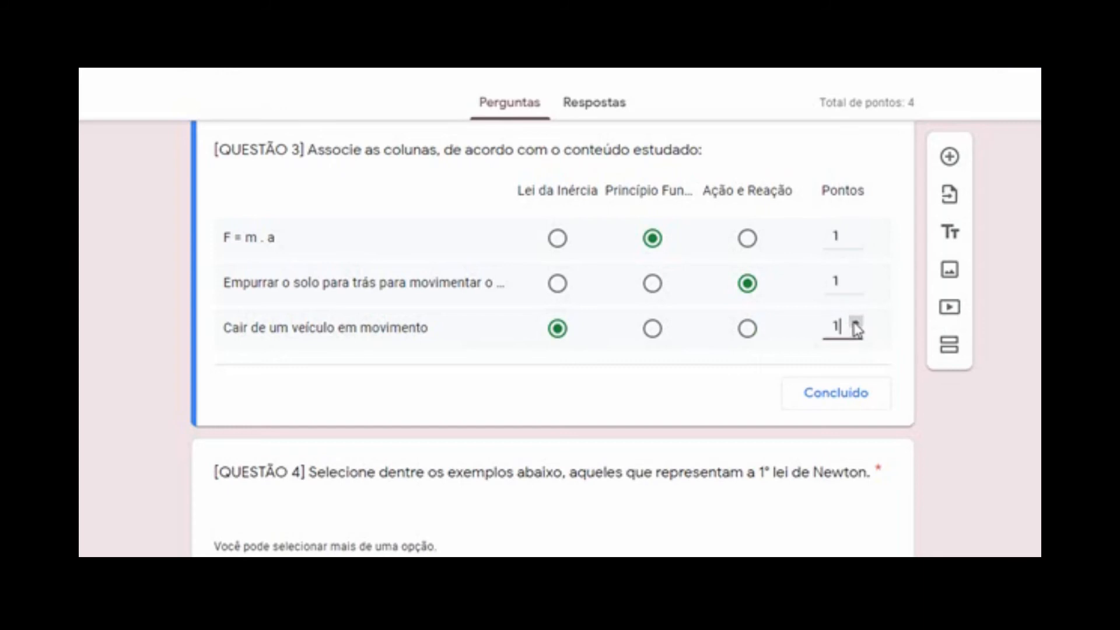
pyautogui.click(861, 394)
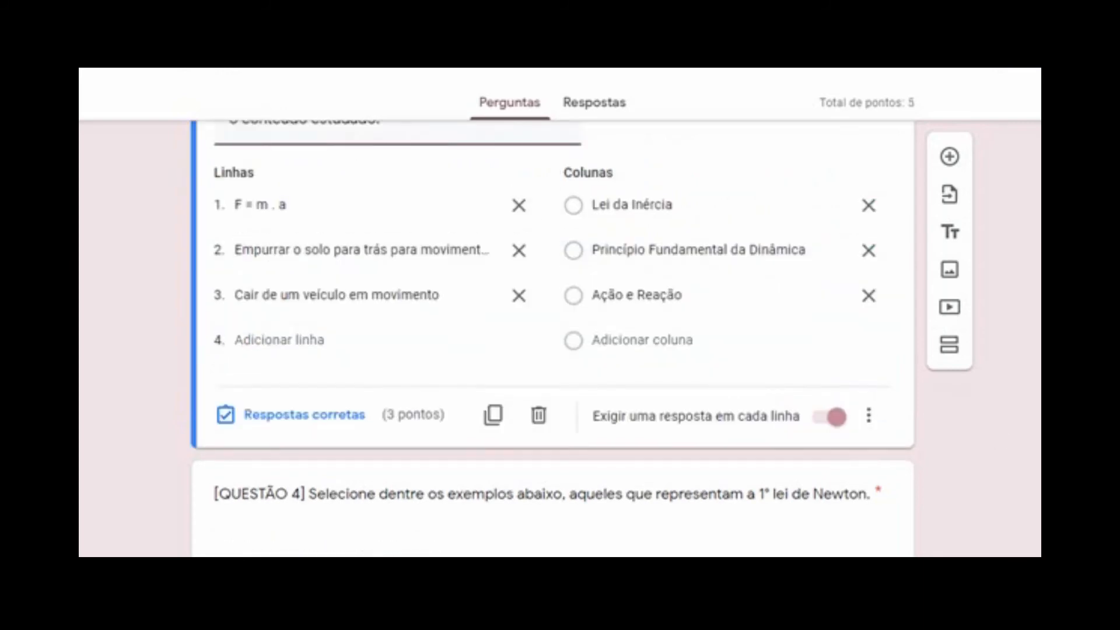
# In question 4's answer key, tick options A and D as correct and set 1 point
pyautogui.scroll(-5, 963, 518)
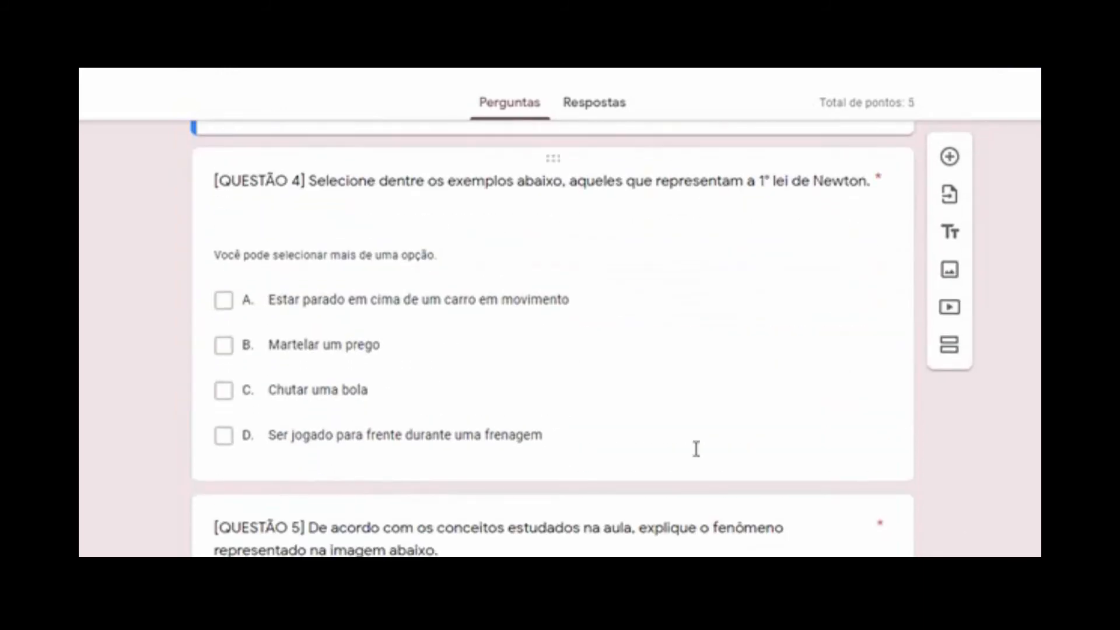
pyautogui.click(325, 247)
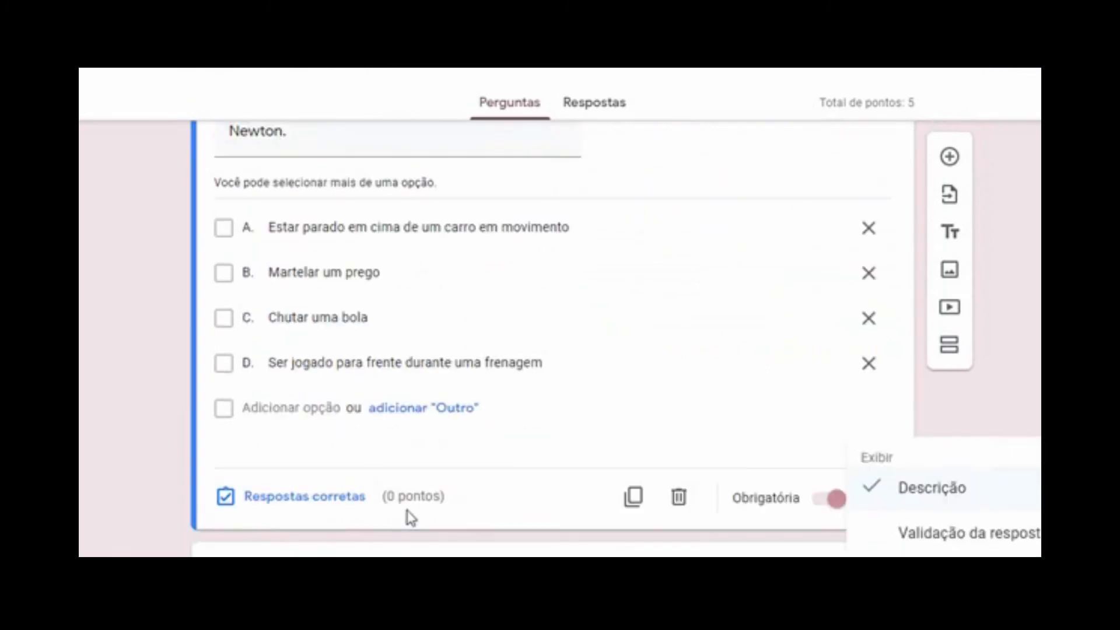
pyautogui.click(337, 499)
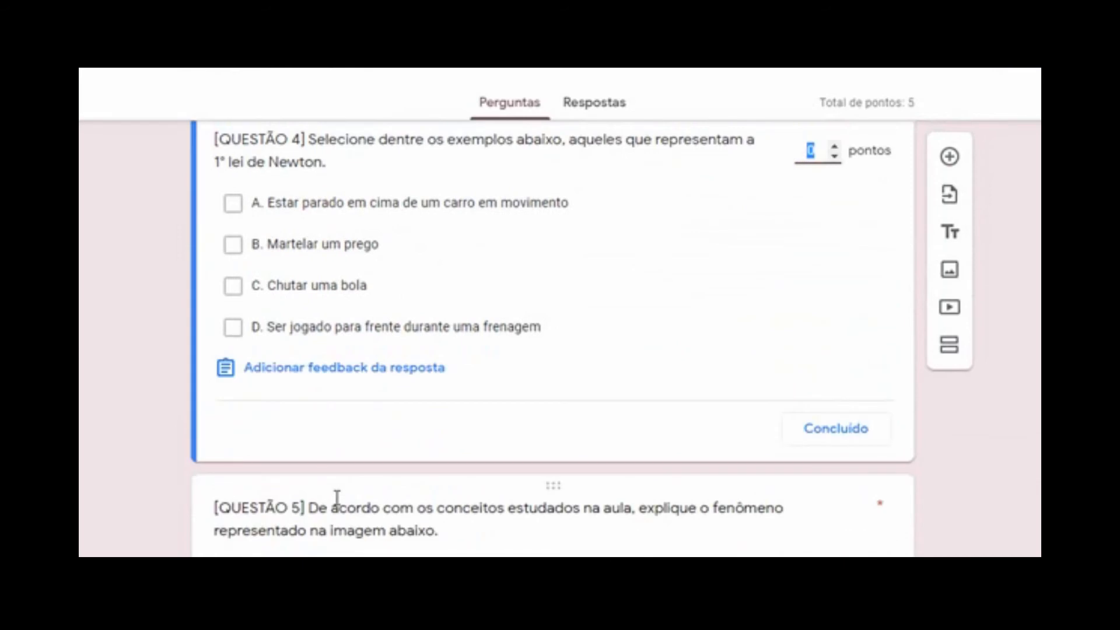
pyautogui.click(234, 200)
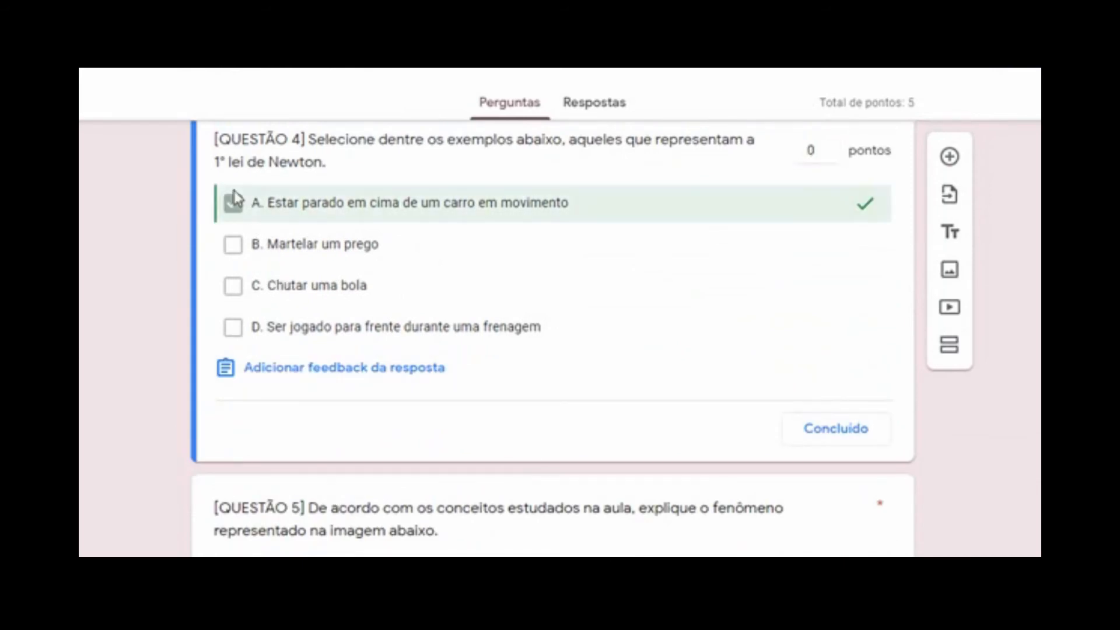
pyautogui.click(234, 328)
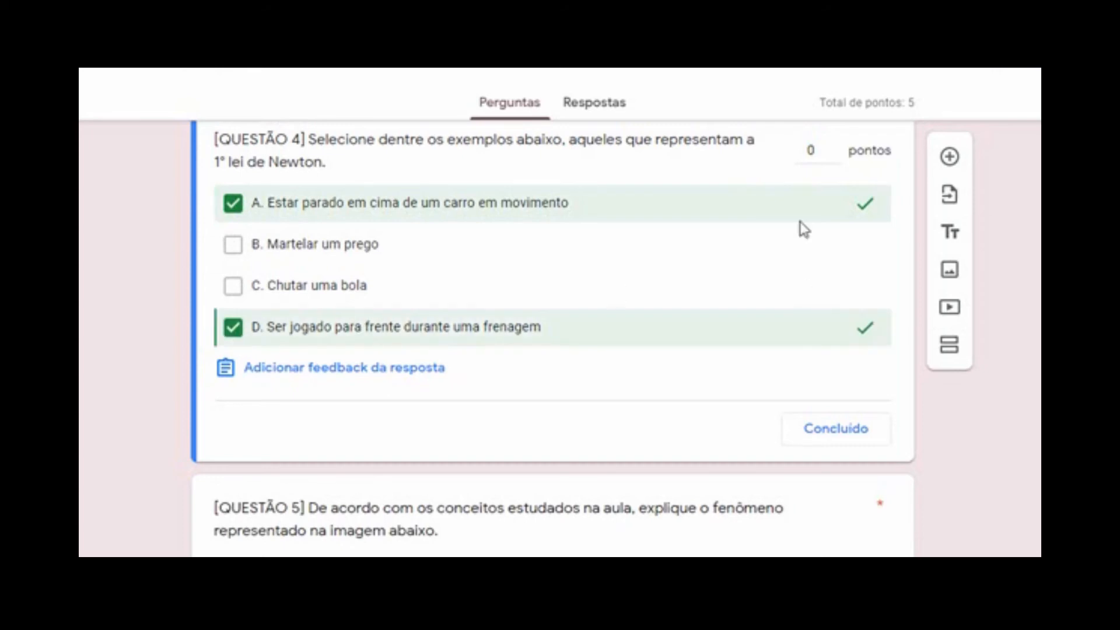
pyautogui.click(834, 146)
# Set question 5's answer key to 1 point and start adding answer feedback
pyautogui.scroll(-4, 553, 330)
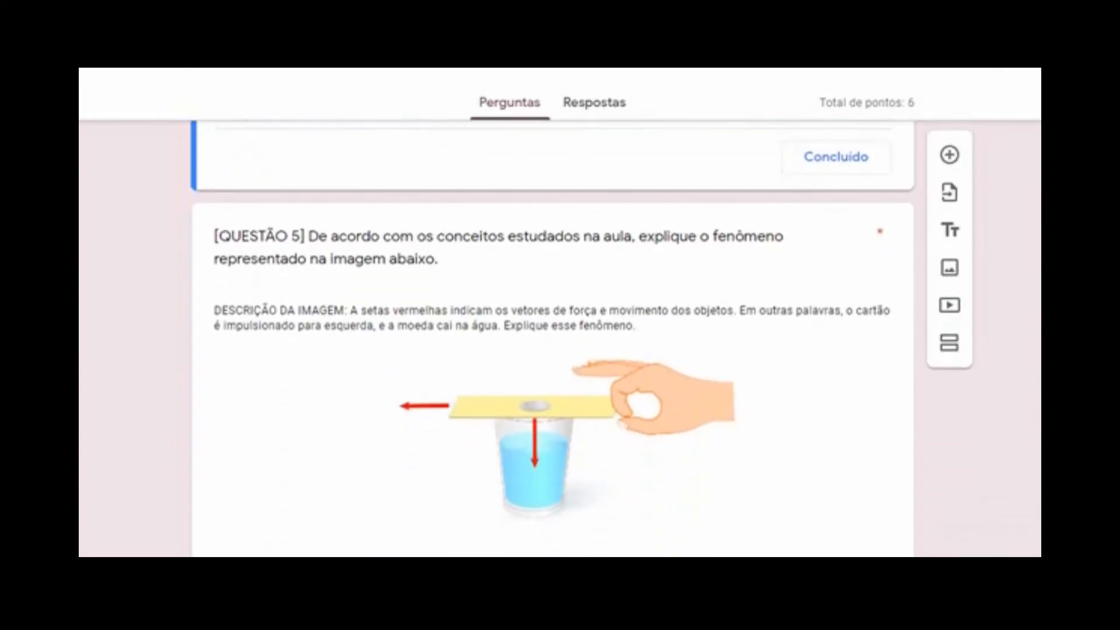
pyautogui.click(858, 414)
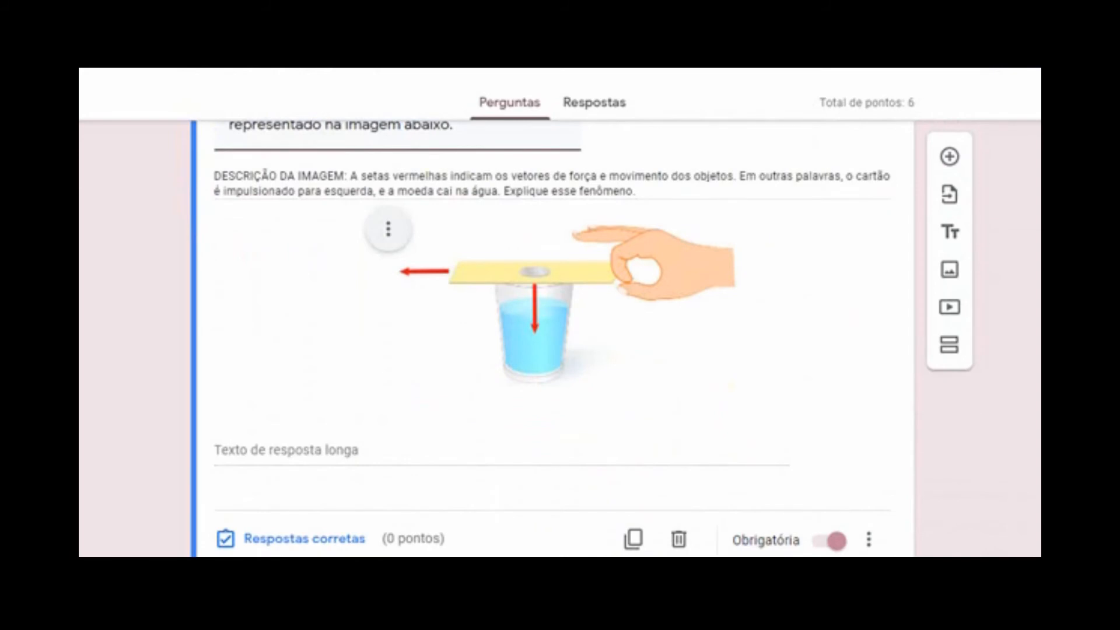
pyautogui.scroll(-3, 553, 338)
pyautogui.scroll(3, 552, 338)
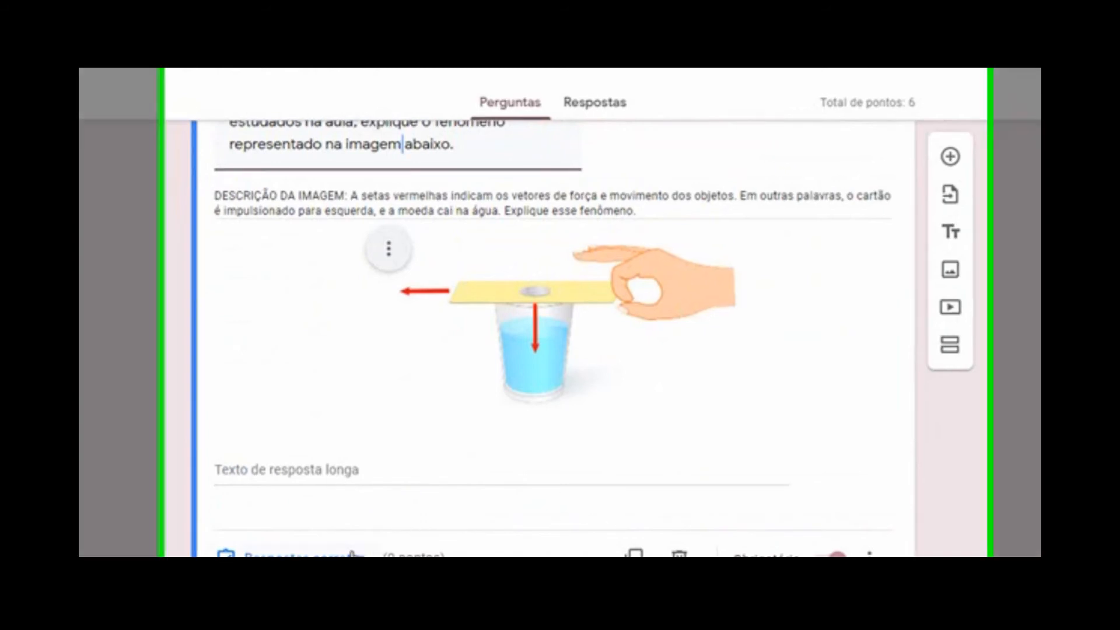
pyautogui.click(260, 565)
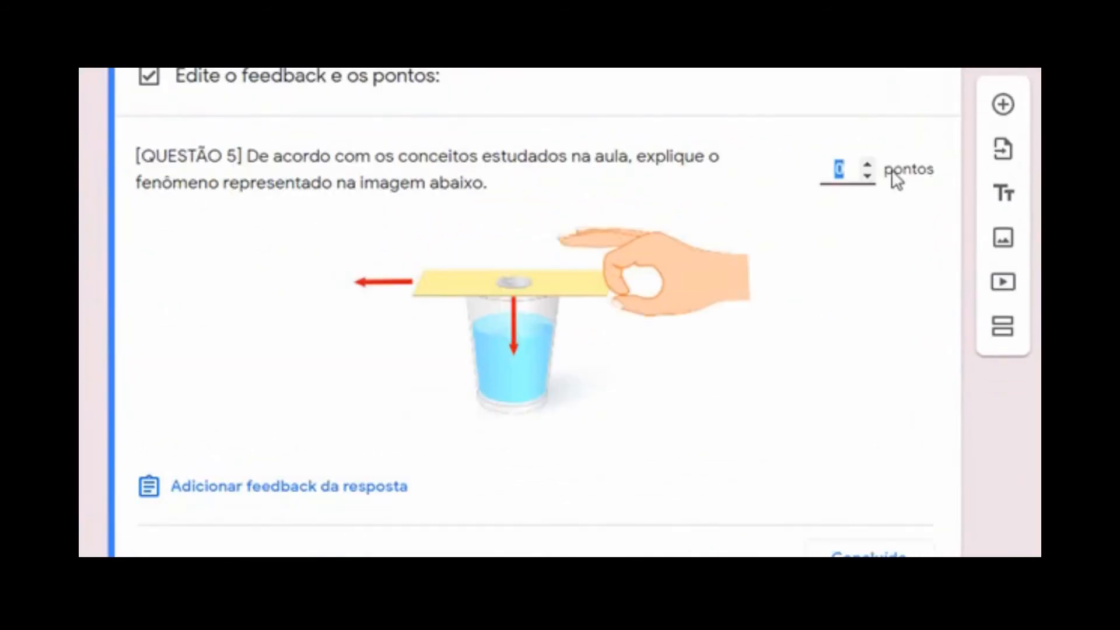
pyautogui.click(872, 167)
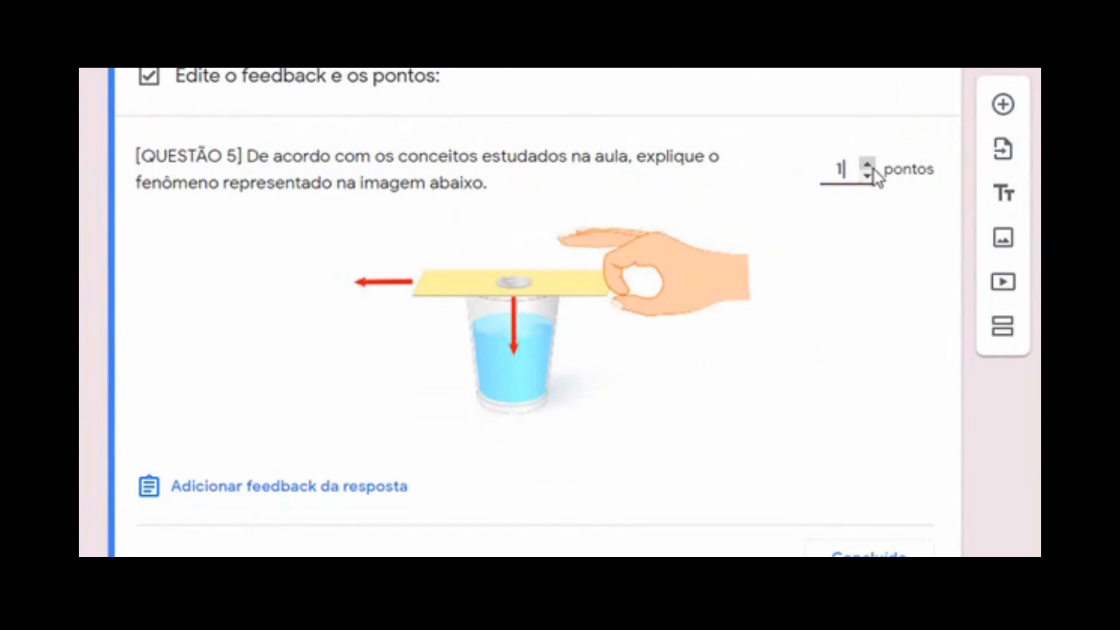
pyautogui.click(281, 493)
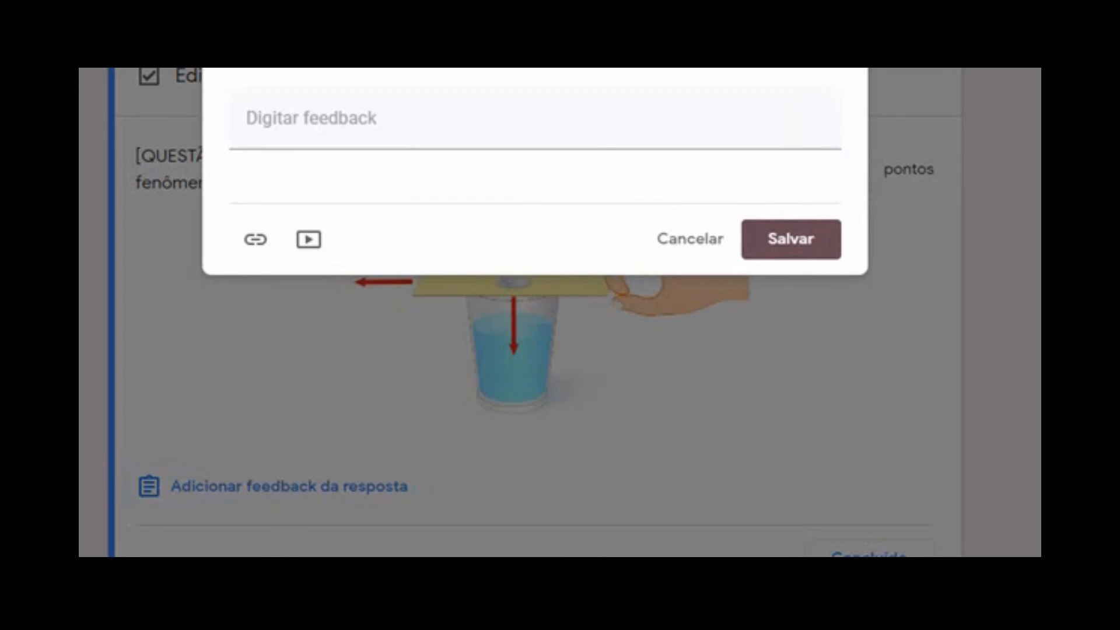
# Copy the DIRECIONAMENTO DE RESPOSTA paragraphs from the Word document and return to the form
pyautogui.hotkey('alt', 'Tab')
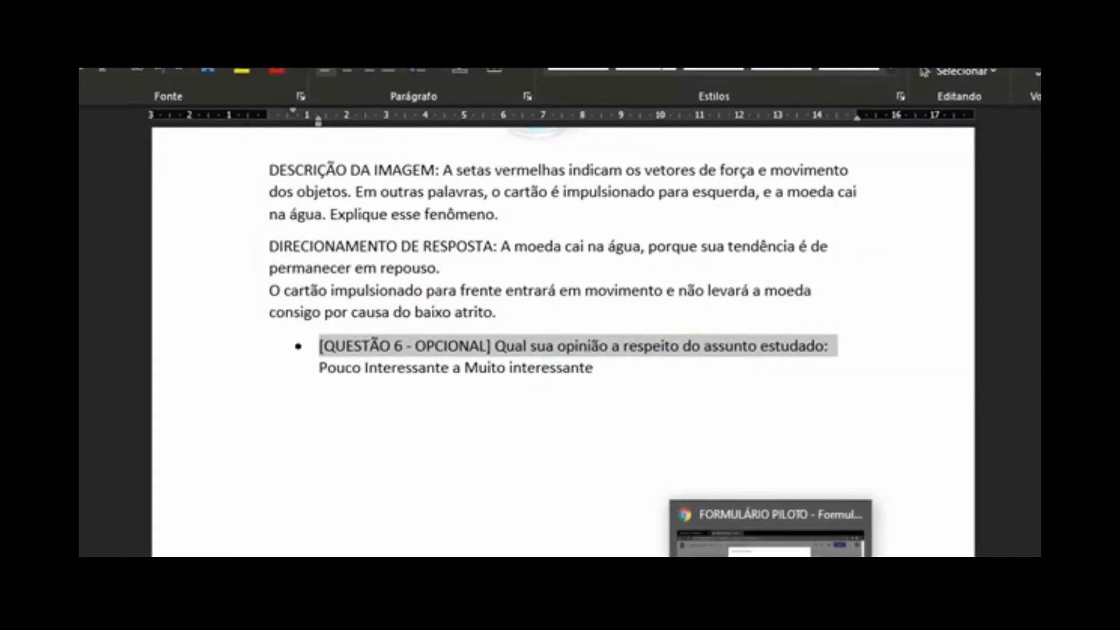
pyautogui.moveTo(501, 310); pyautogui.dragTo(238, 244)
pyautogui.hotkey('ctrl', 'c')
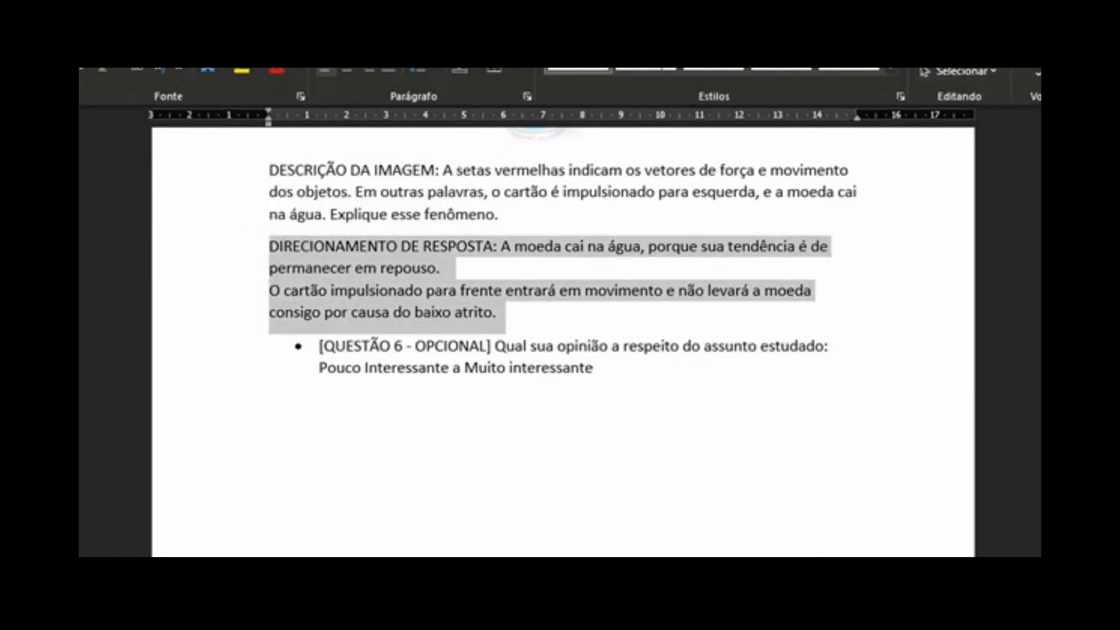
pyautogui.hotkey('alt', 'Tab')
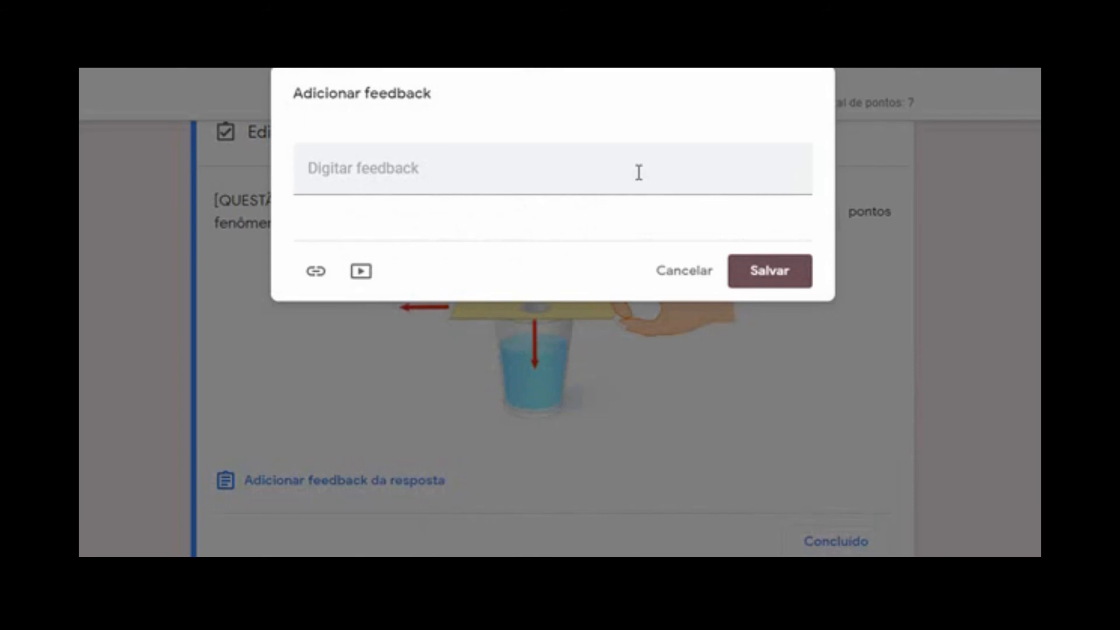
# Paste the falling-coin explanation into question 5's feedback field and save it
pyautogui.click(490, 170)
pyautogui.hotkey('ctrl', 'v')
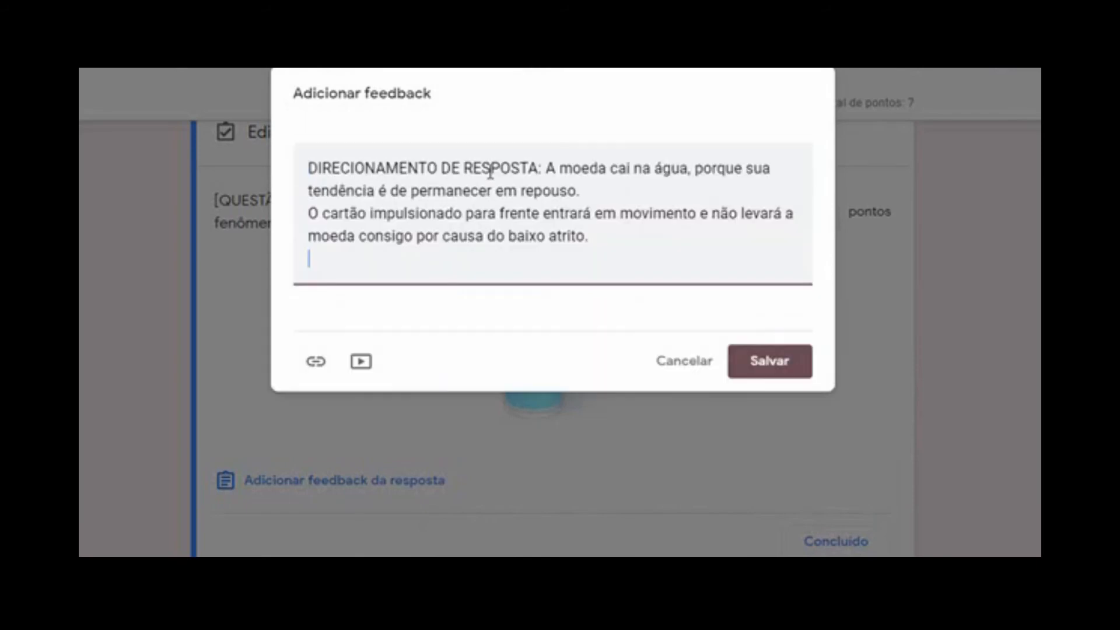
pyautogui.click(788, 357)
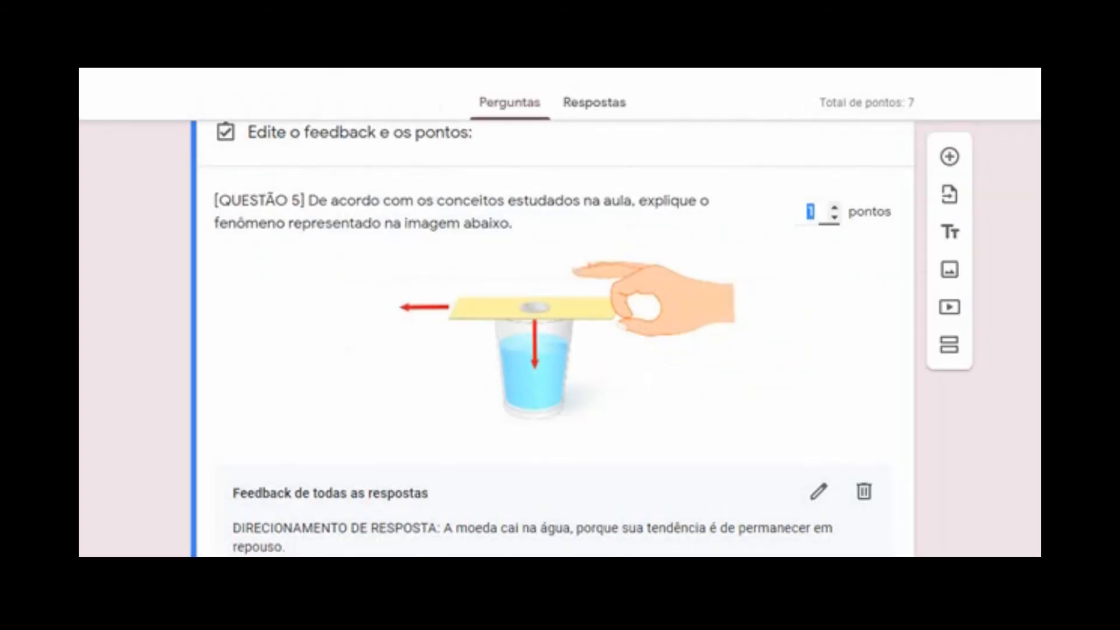
pyautogui.scroll(-5, 552, 339)
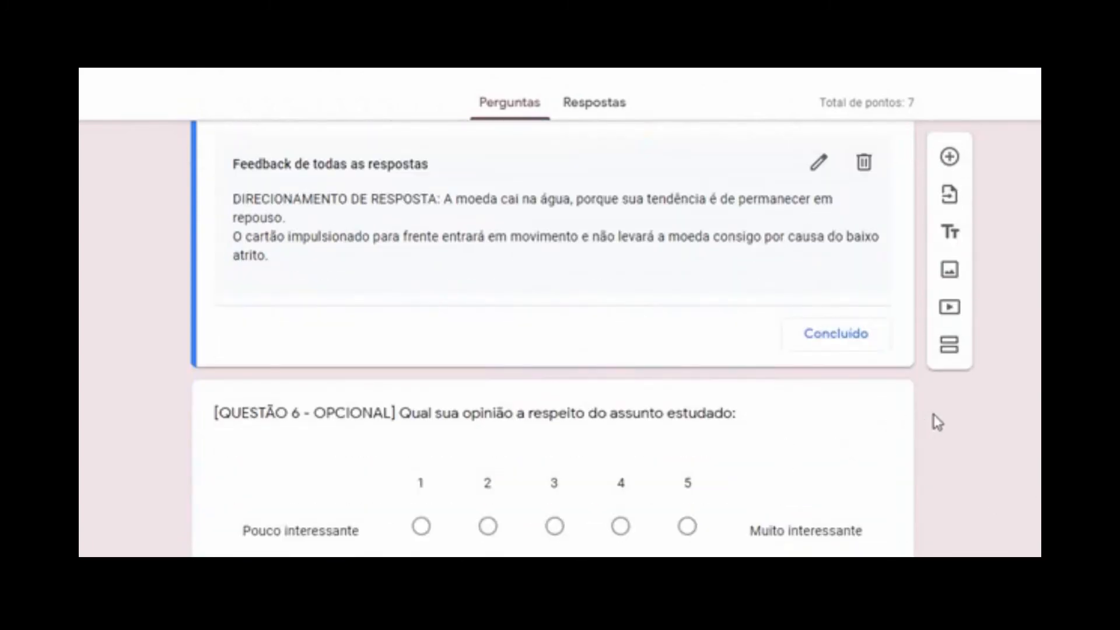
pyautogui.scroll(8, 552, 338)
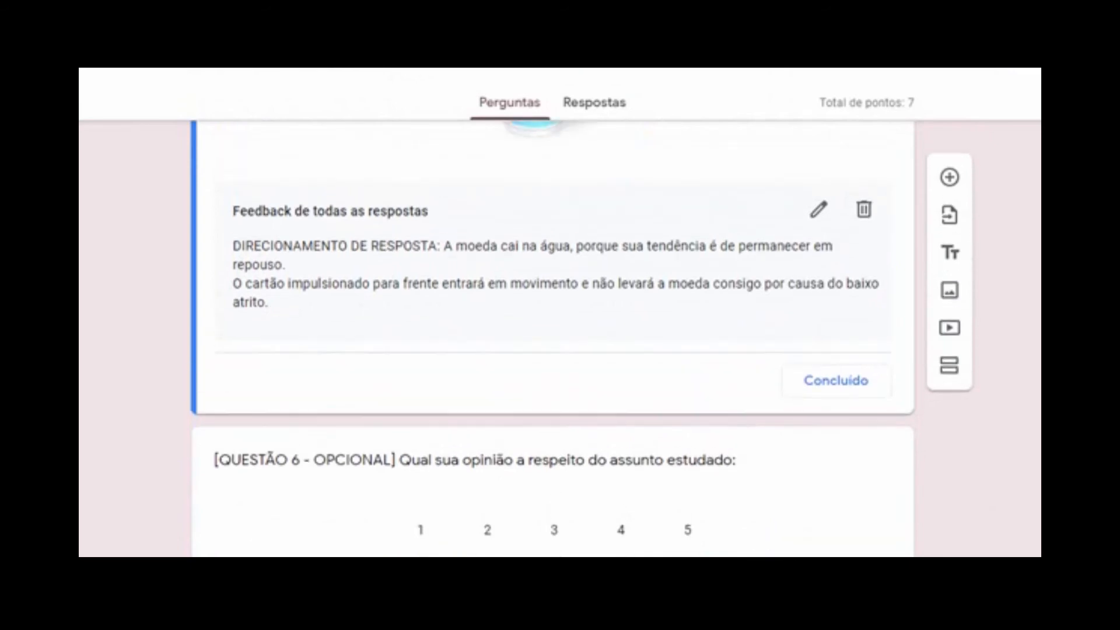
pyautogui.scroll(20, 552, 338)
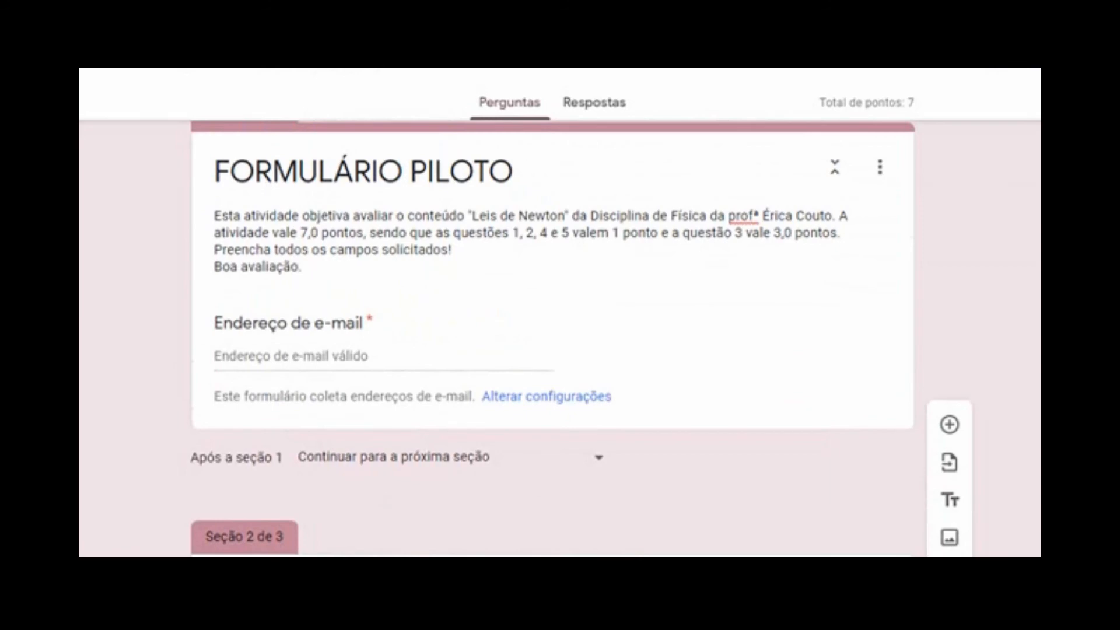
pyautogui.scroll(3, 552, 338)
pyautogui.scroll(1, 552, 338)
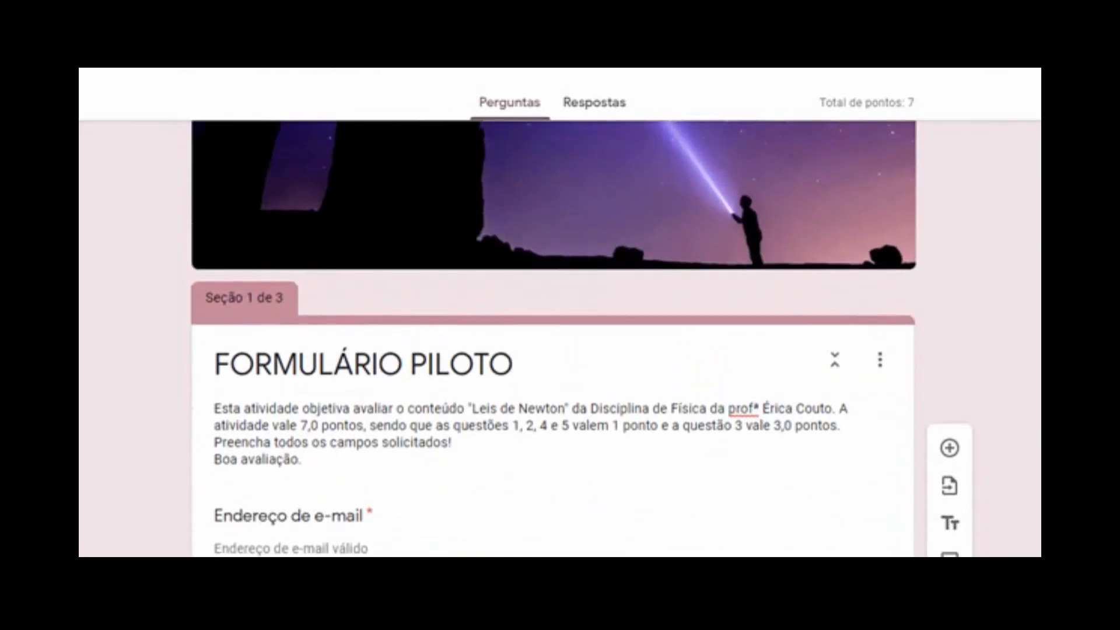
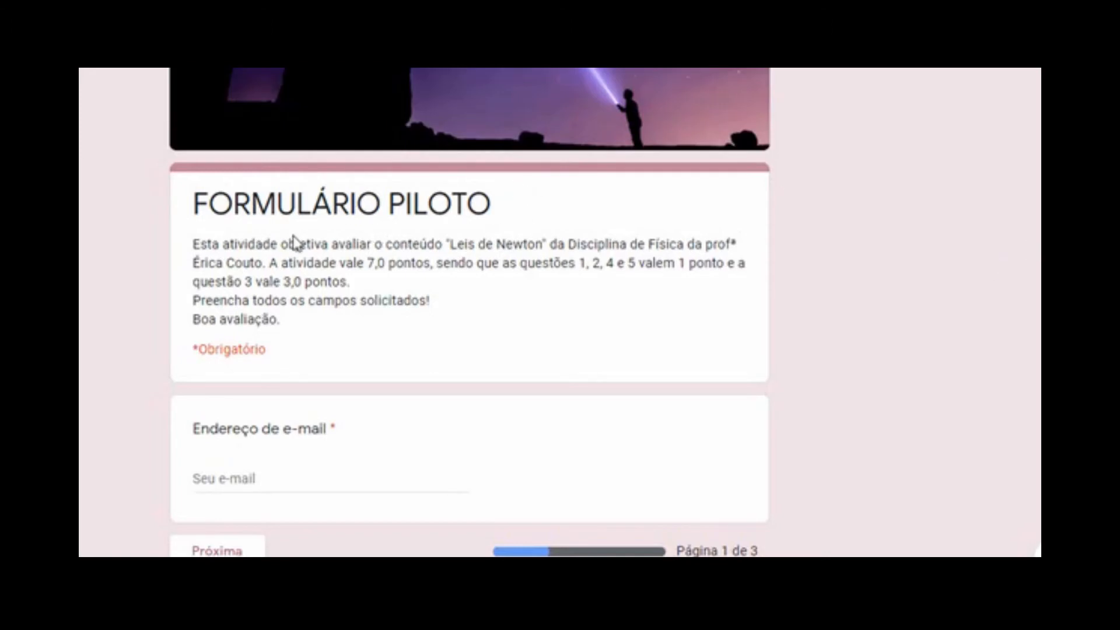
# Enter the respondent's e-mail address on the first page and continue
pyautogui.click(256, 483)
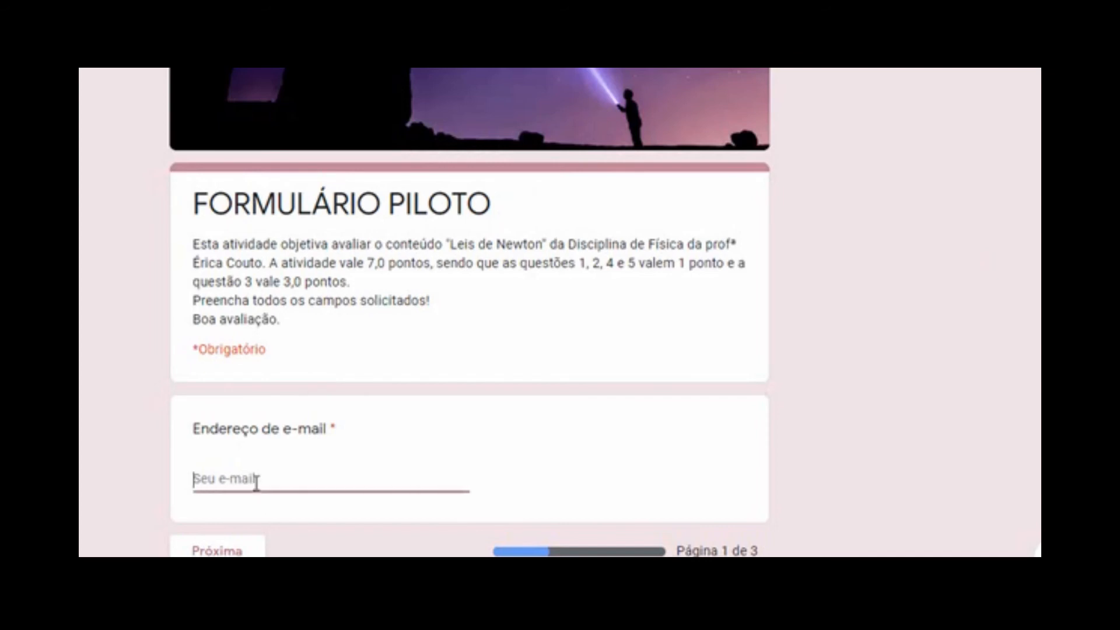
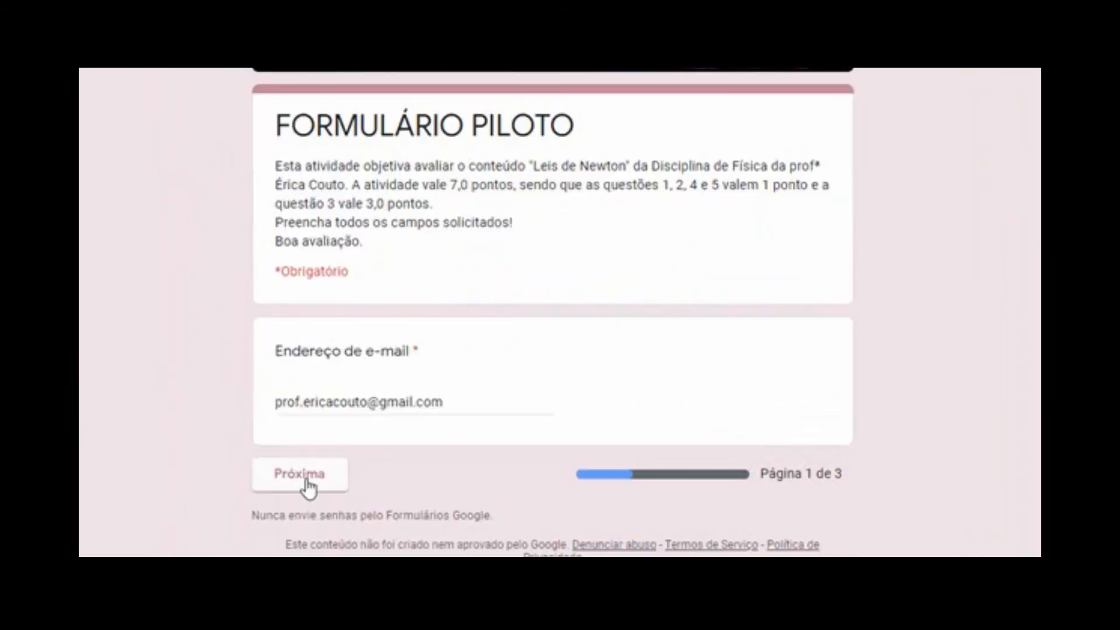
pyautogui.click(307, 484)
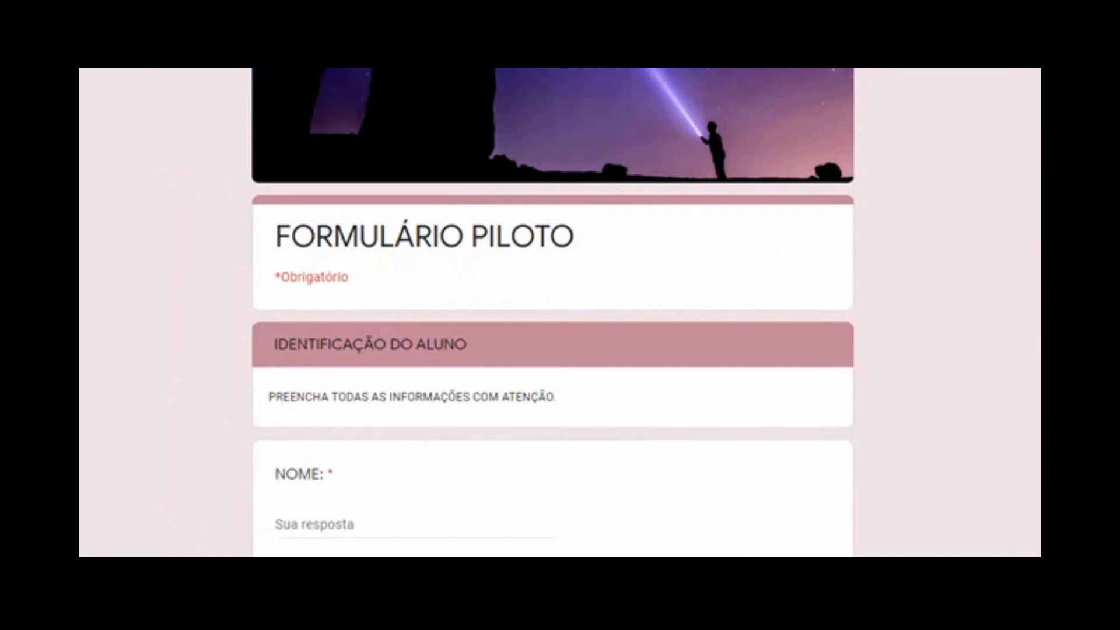
# Fill in the student's name, class A and call number 09, then continue to QUESTIONÁRIO
pyautogui.scroll(-3, 553, 350)
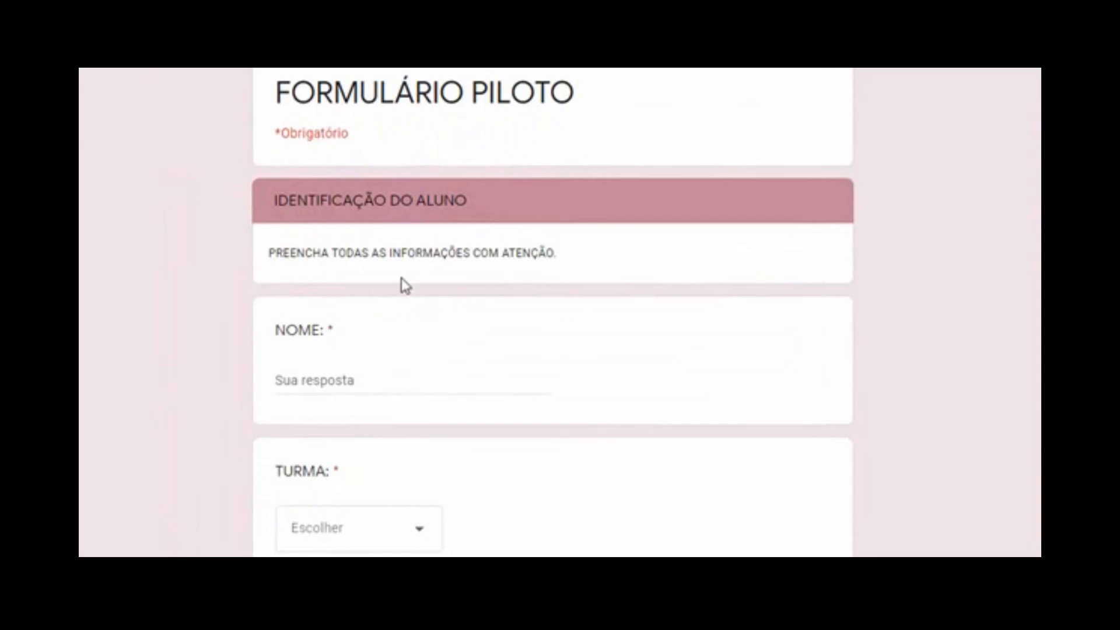
pyautogui.click(293, 384)
pyautogui.write('Érica')
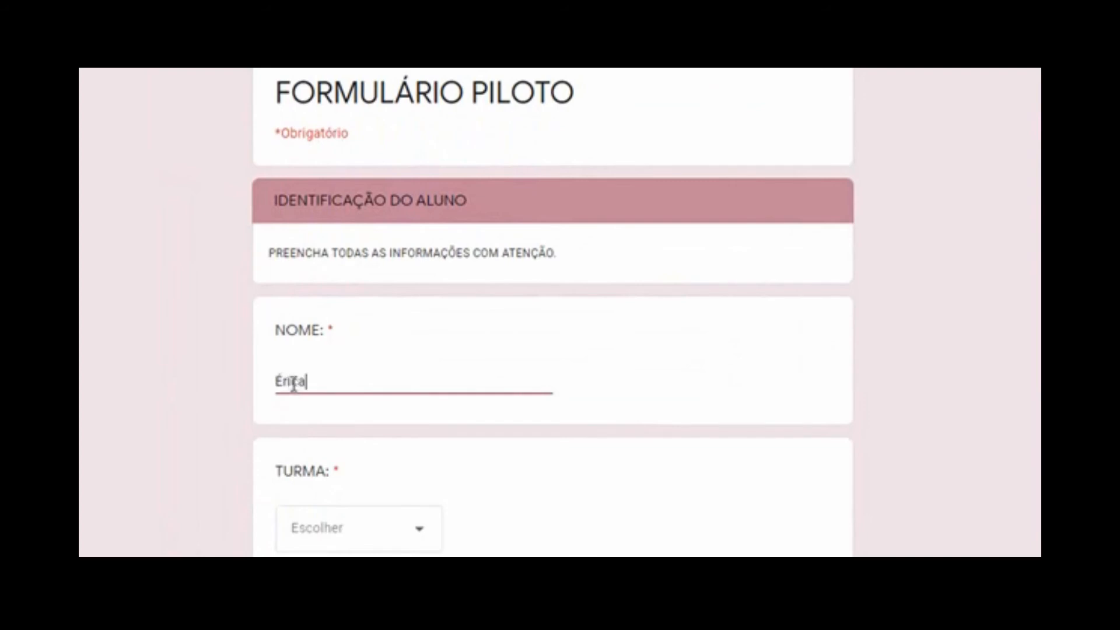
pyautogui.scroll(-2, 560, 315)
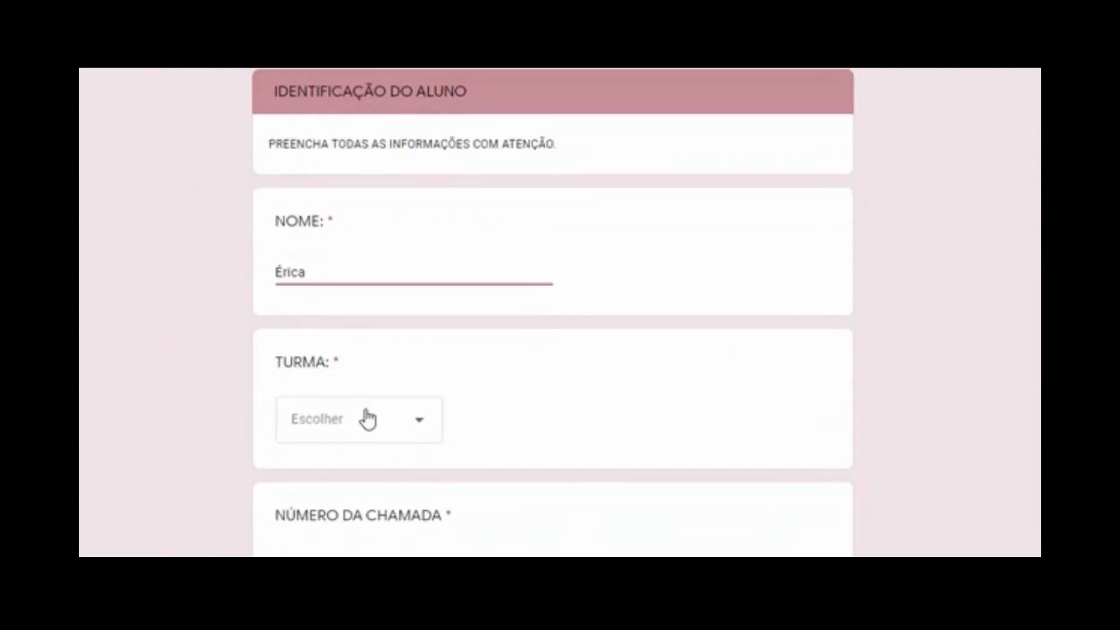
pyautogui.click(426, 422)
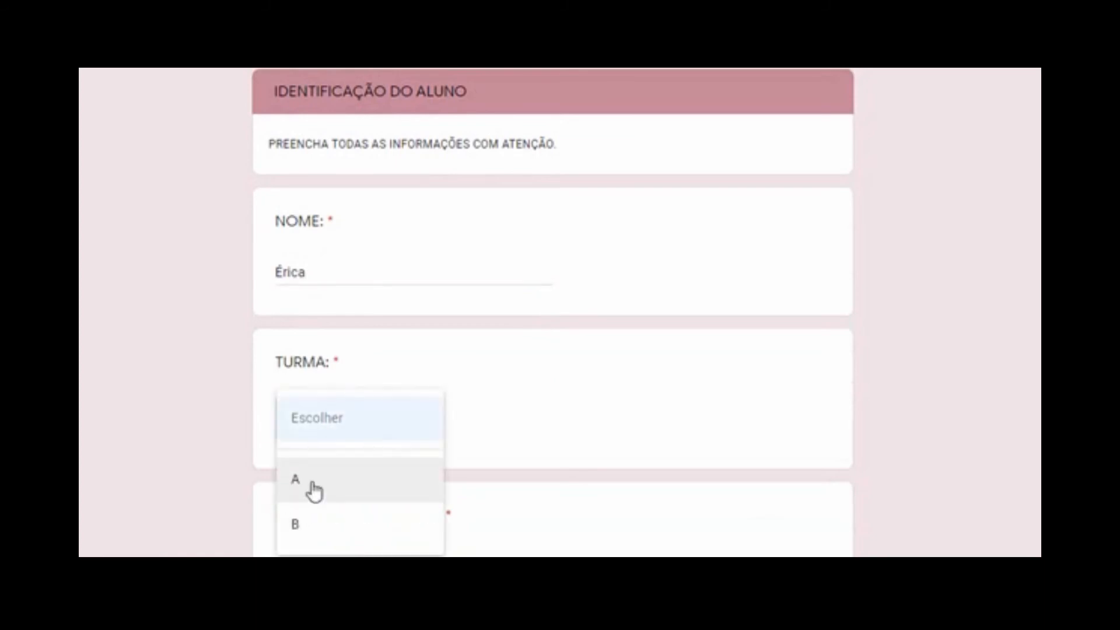
pyautogui.click(312, 498)
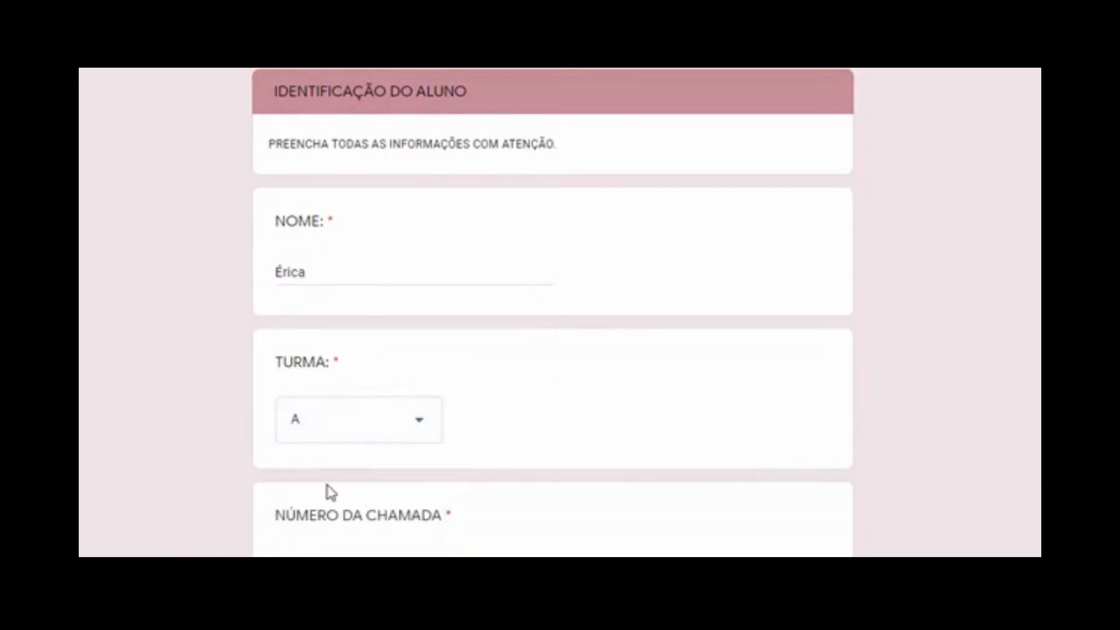
pyautogui.scroll(-3, 582, 434)
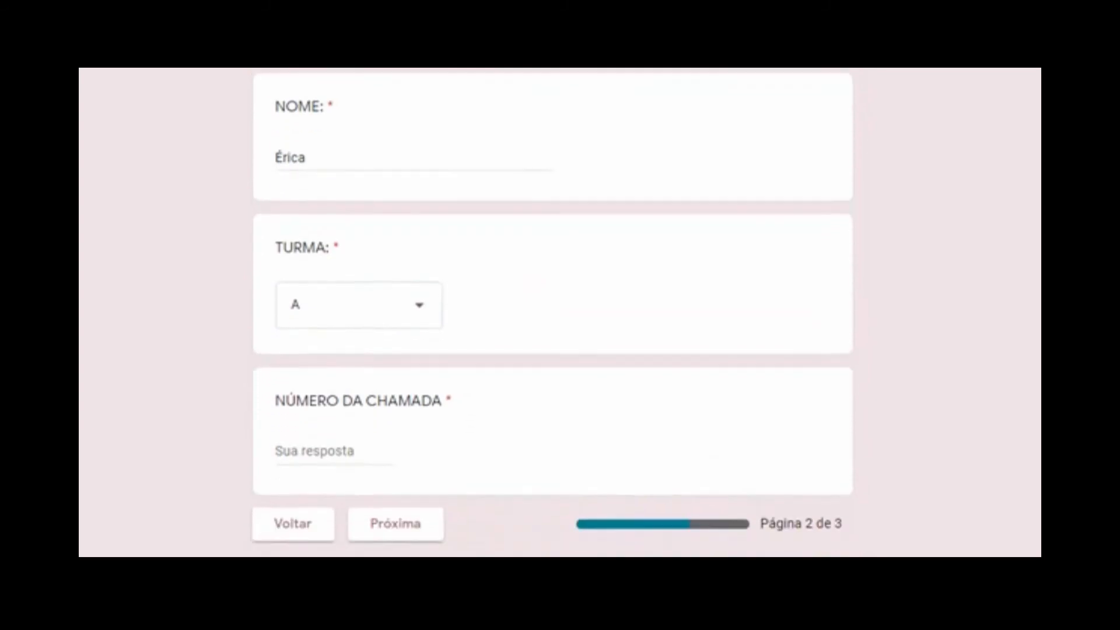
pyautogui.click(352, 429)
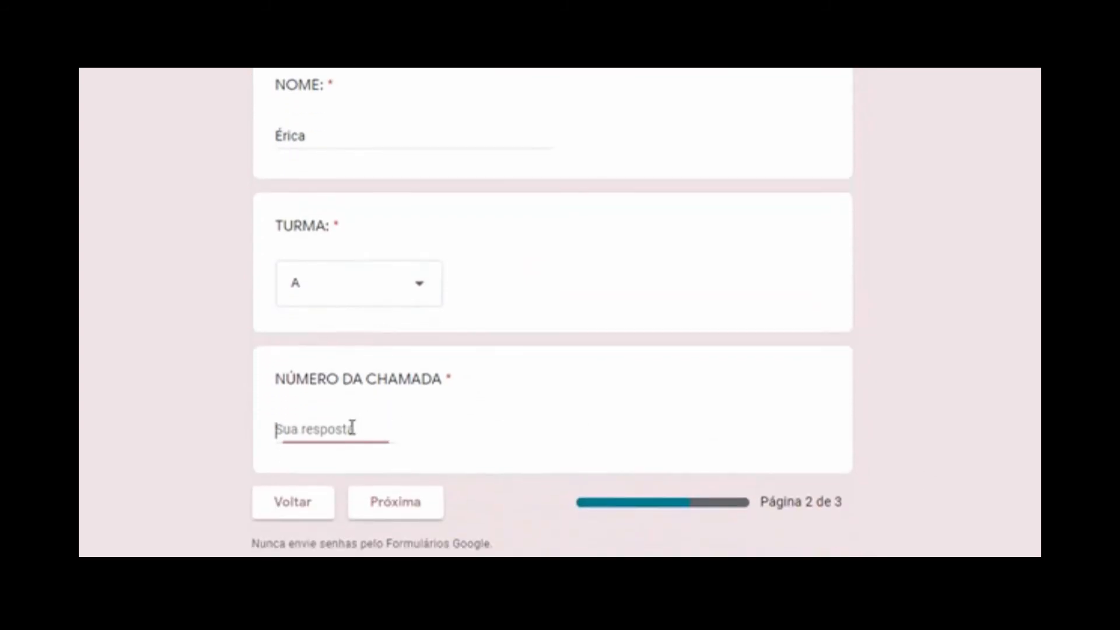
pyautogui.write('M')
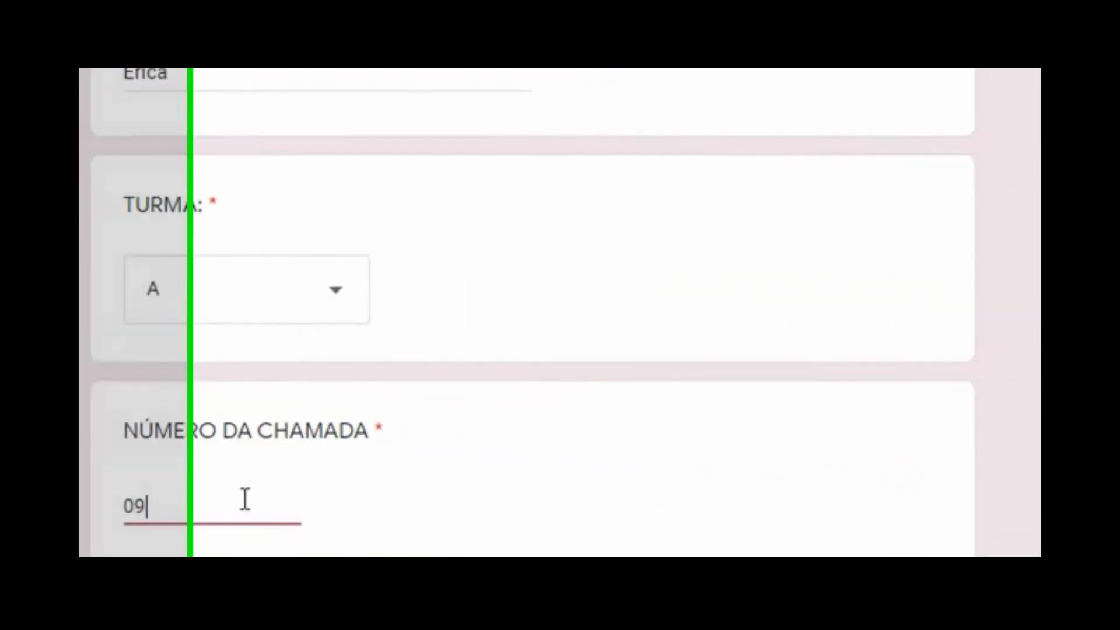
pyautogui.click(957, 461)
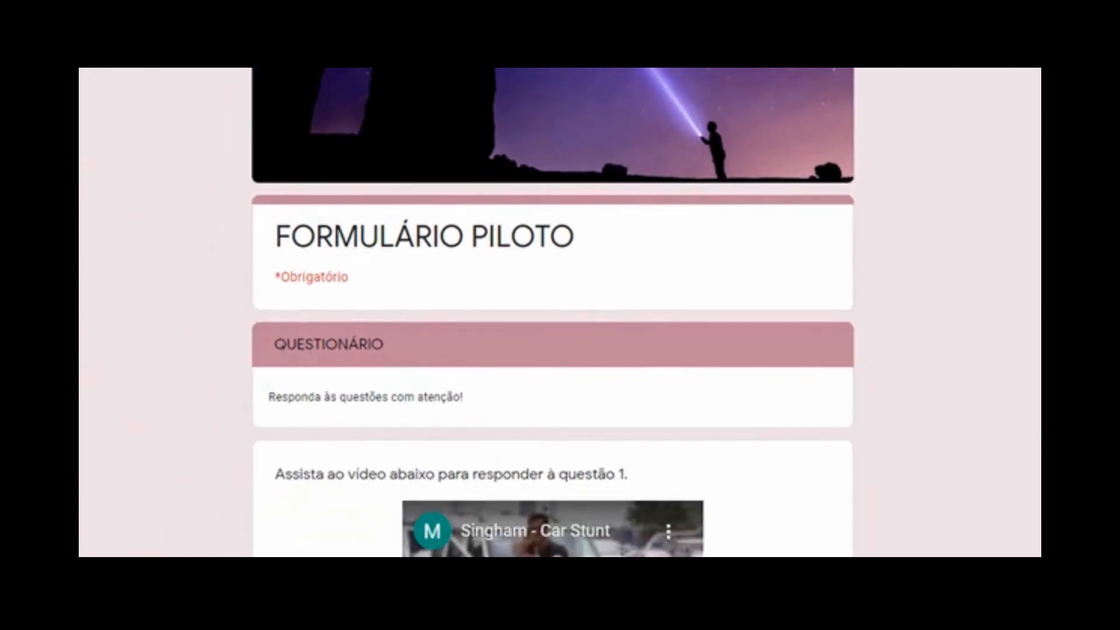
# Play and then pause the embedded video for question 1
pyautogui.scroll(-2, 553, 313)
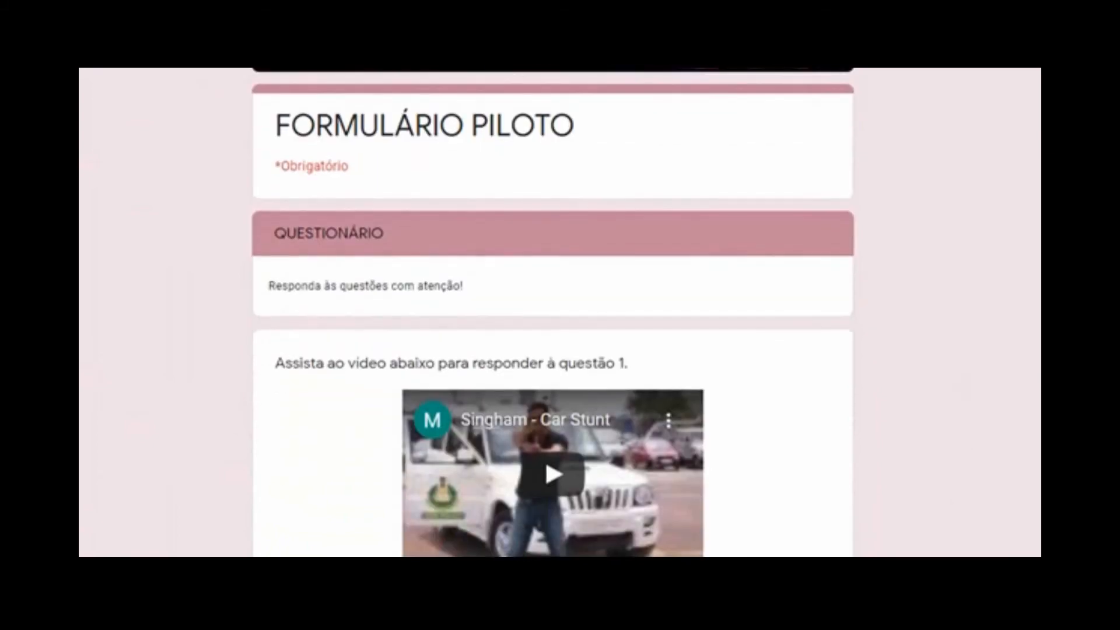
pyautogui.scroll(-2, 554, 312)
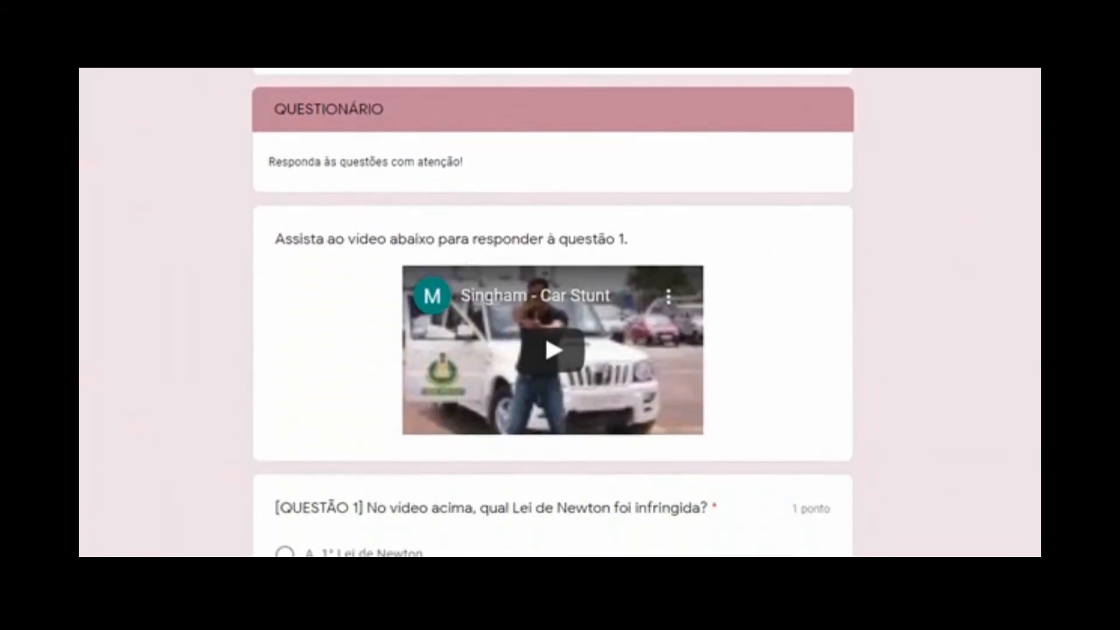
pyautogui.scroll(-1, 555, 294)
pyautogui.click(551, 286)
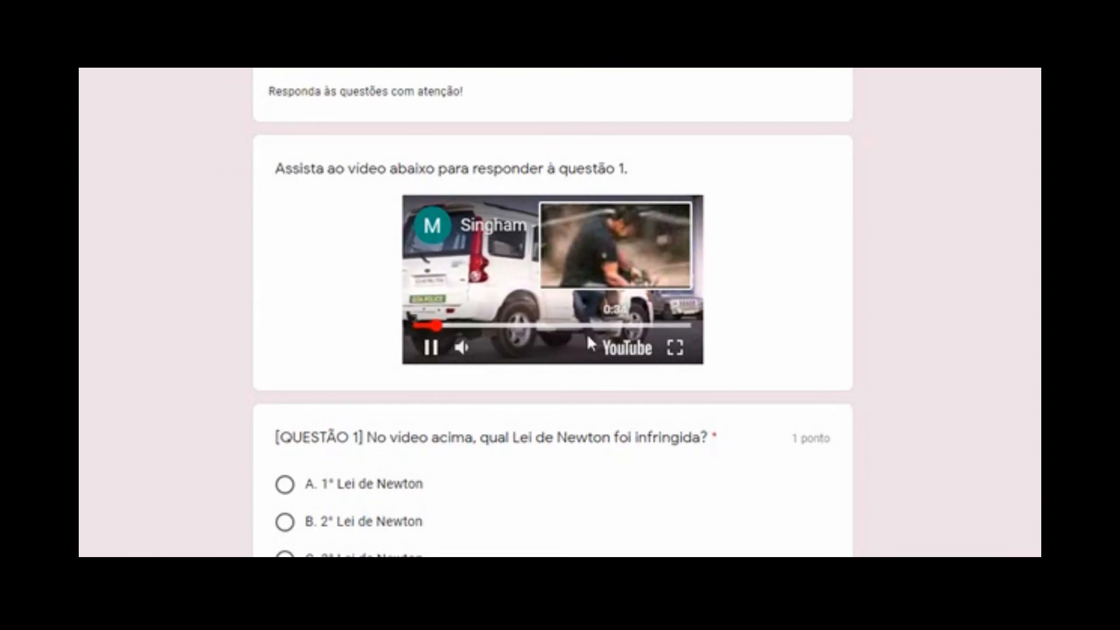
pyautogui.click(434, 349)
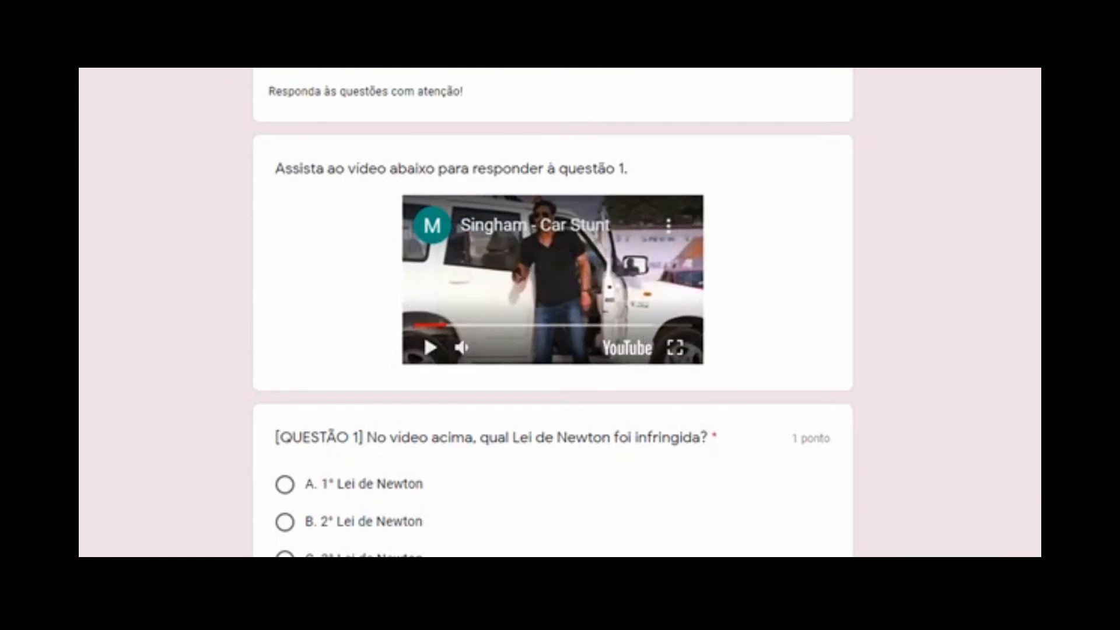
# Answer Q1 with 1° Lei de Newton and Q2 with Princípio da Inércia, and match Q3's items to Princípio Fundamental da Dinâmica
pyautogui.scroll(-3, 554, 312)
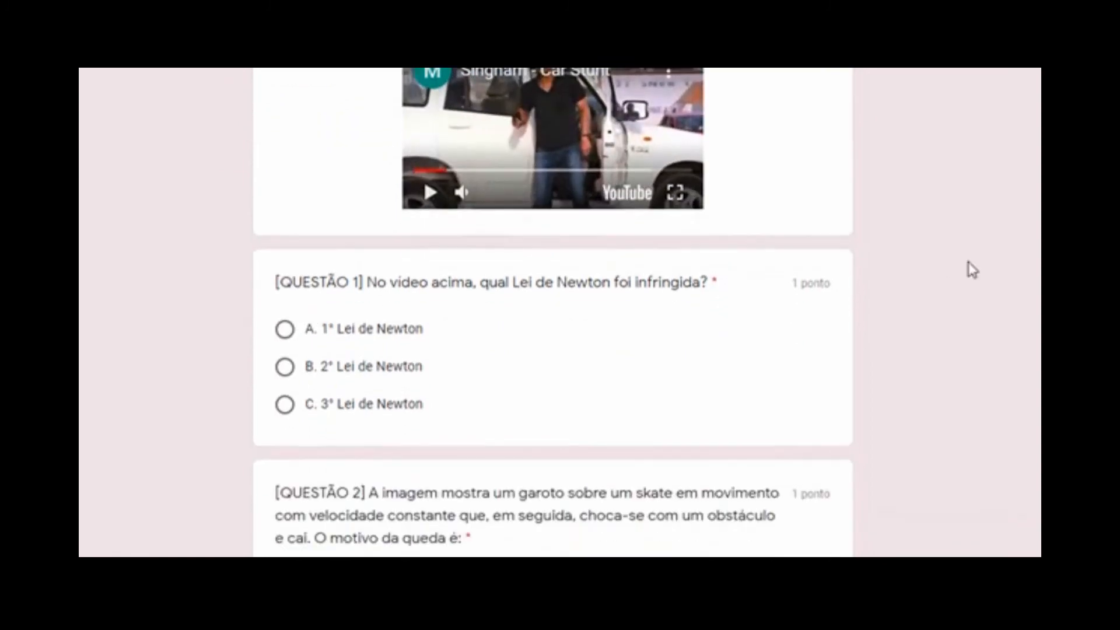
pyautogui.click(285, 333)
pyautogui.scroll(-6, 842, 292)
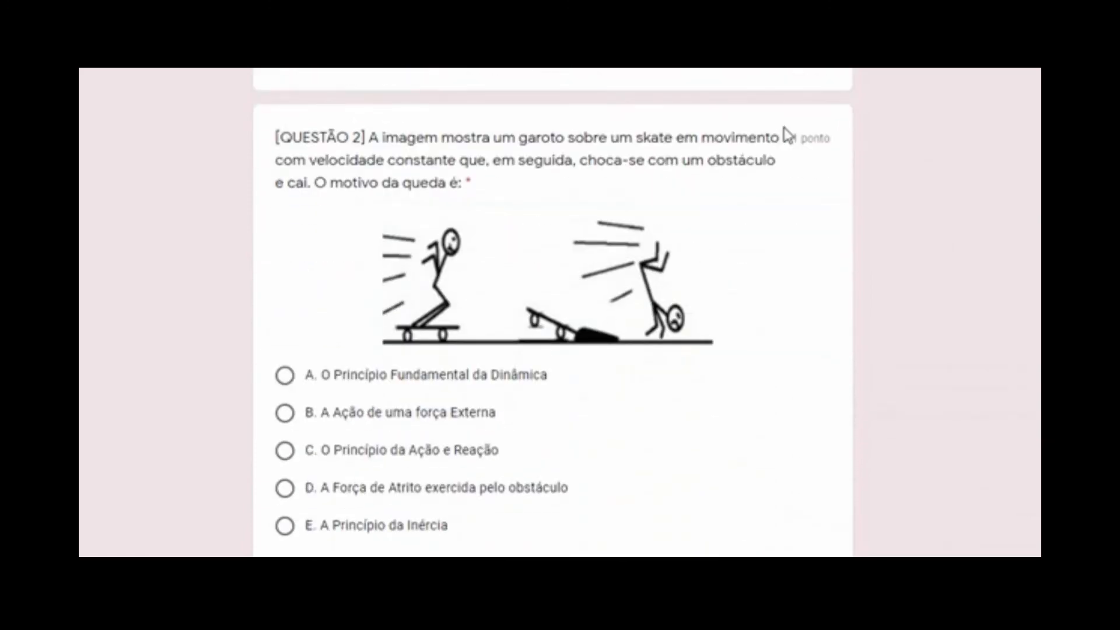
pyautogui.click(368, 528)
pyautogui.scroll(-6, 575, 405)
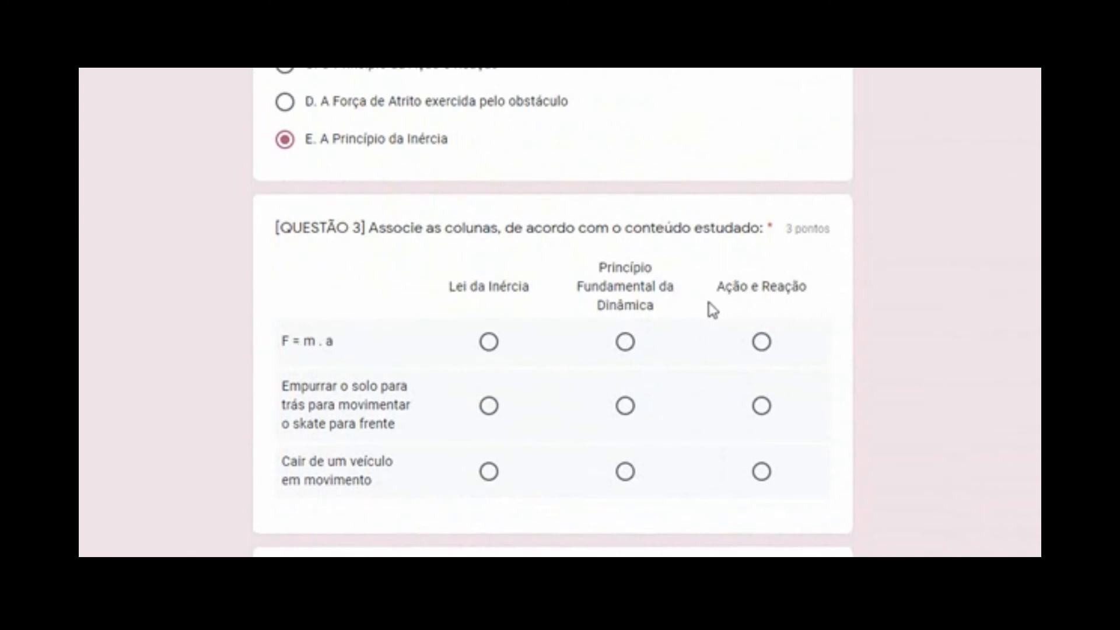
pyautogui.click(625, 343)
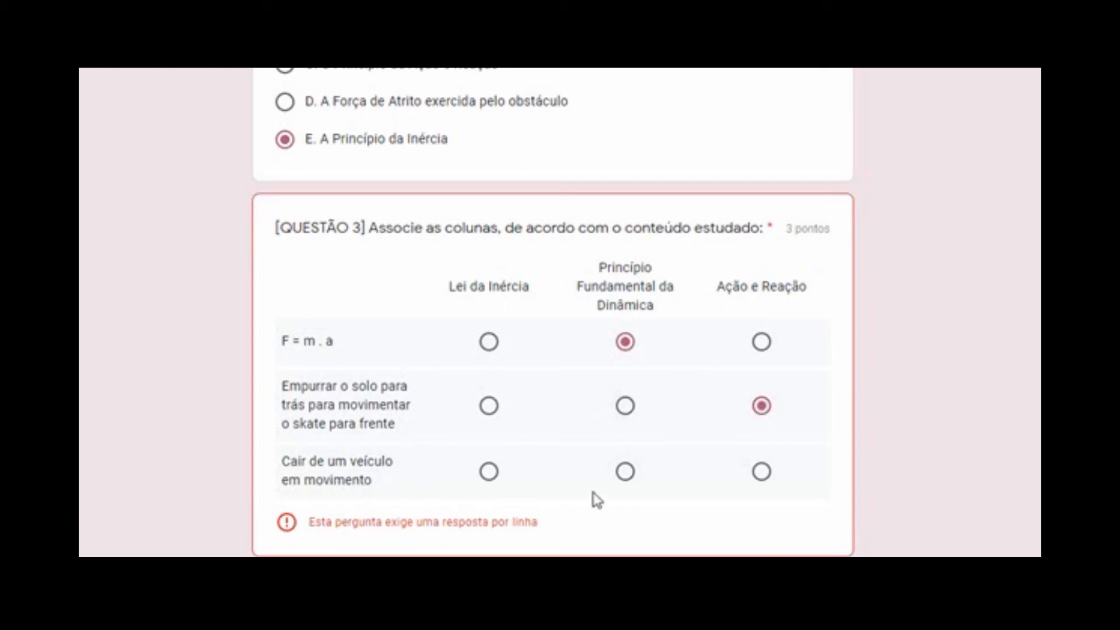
pyautogui.click(625, 471)
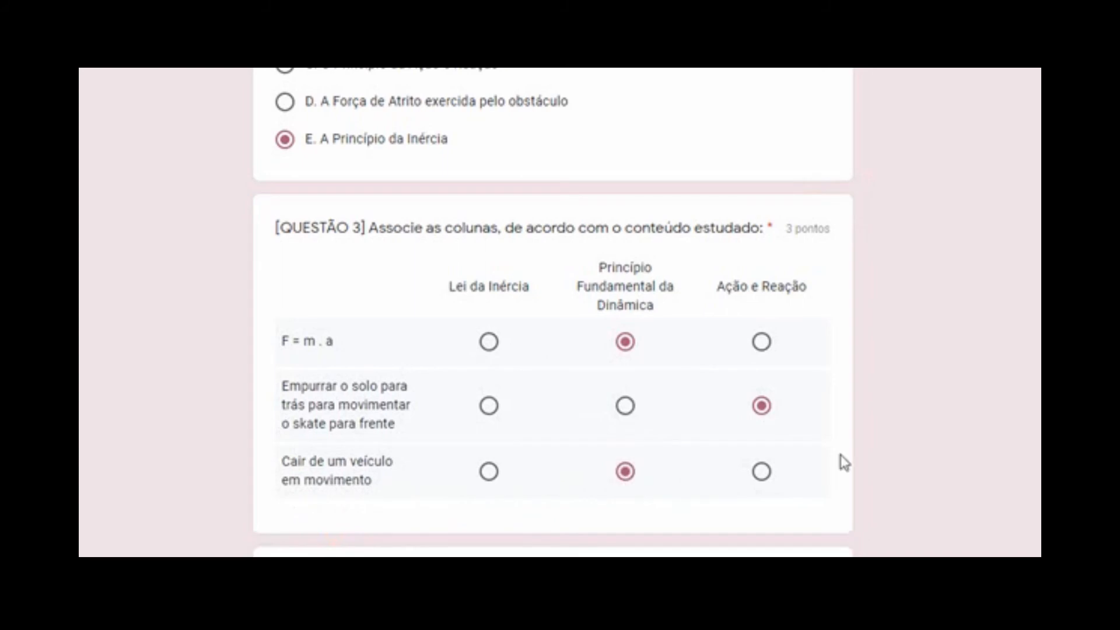
# Tick examples A and D for question 4
pyautogui.scroll(-4, 553, 313)
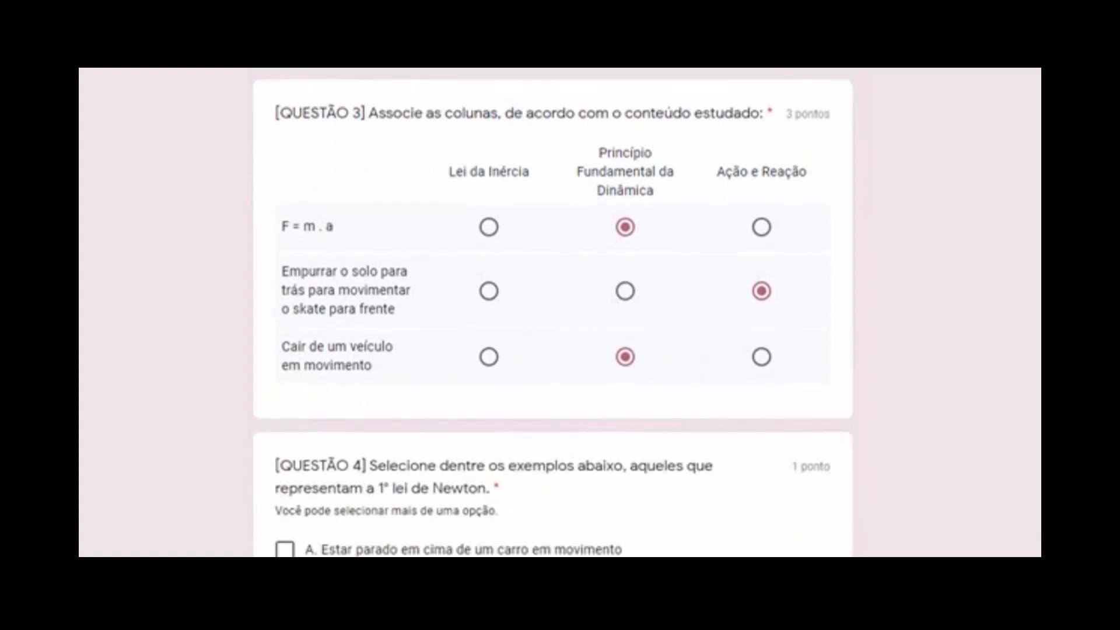
pyautogui.scroll(-1, 840, 393)
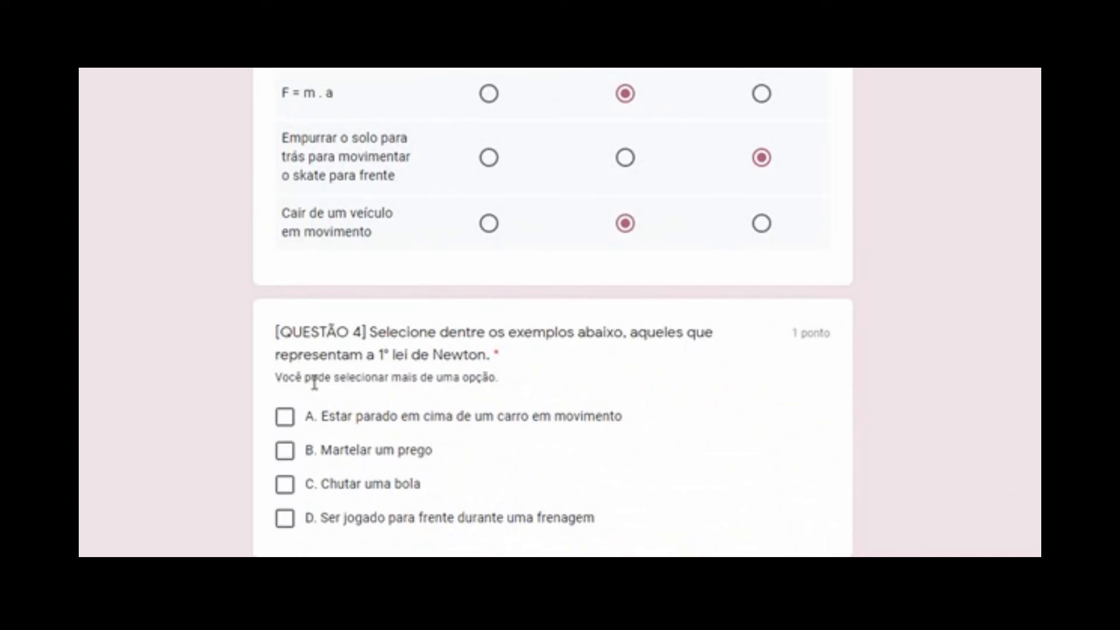
pyautogui.click(286, 418)
pyautogui.click(286, 519)
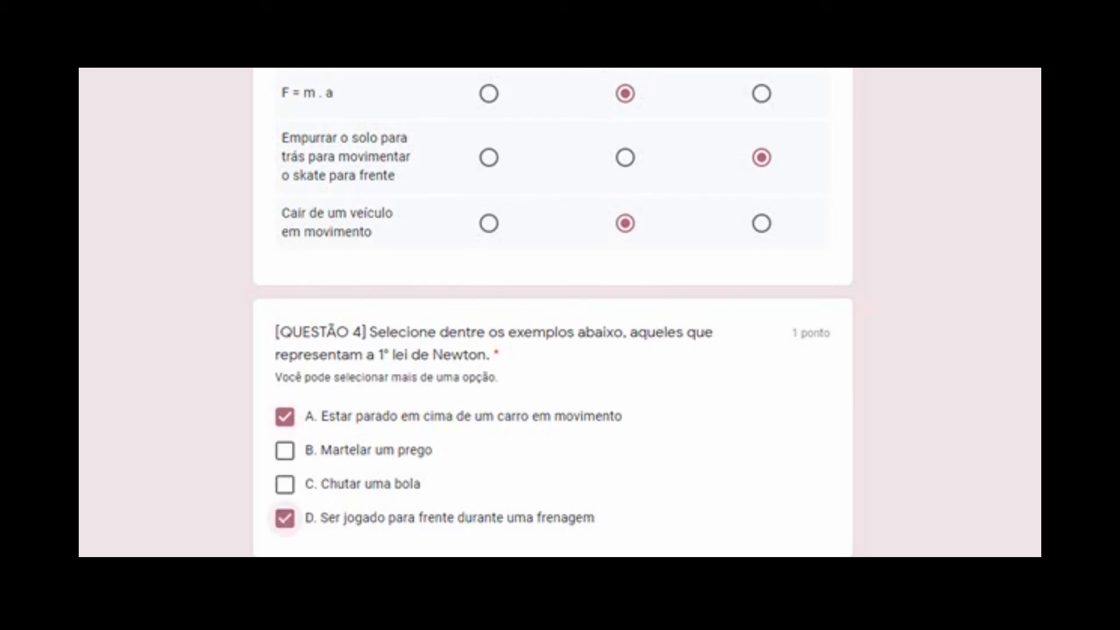
pyautogui.scroll(-6, 553, 311)
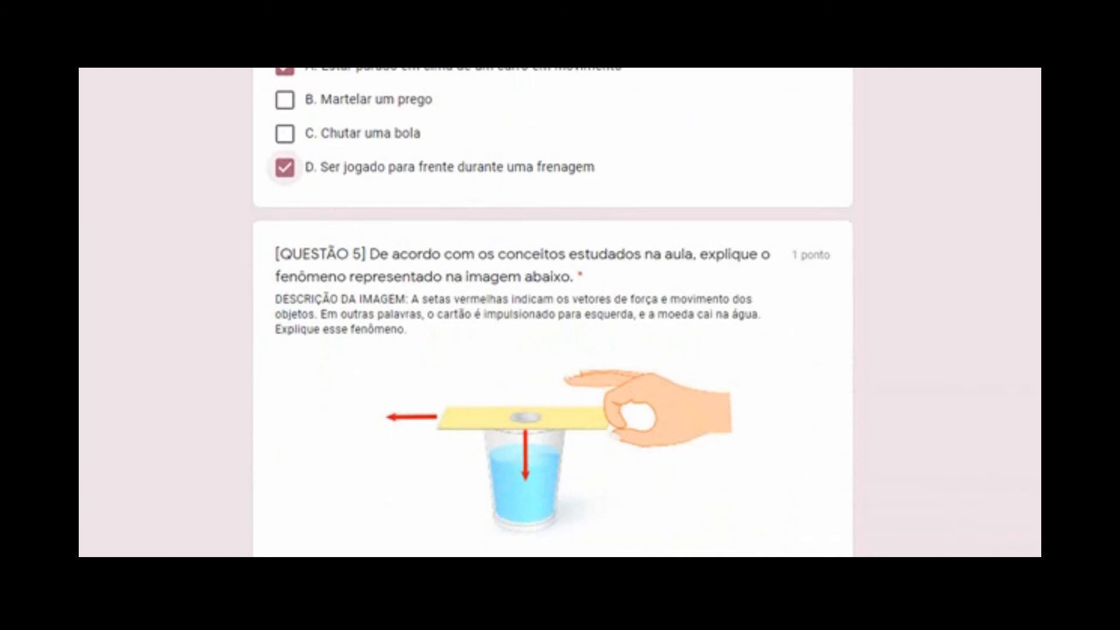
pyautogui.scroll(-1, 553, 311)
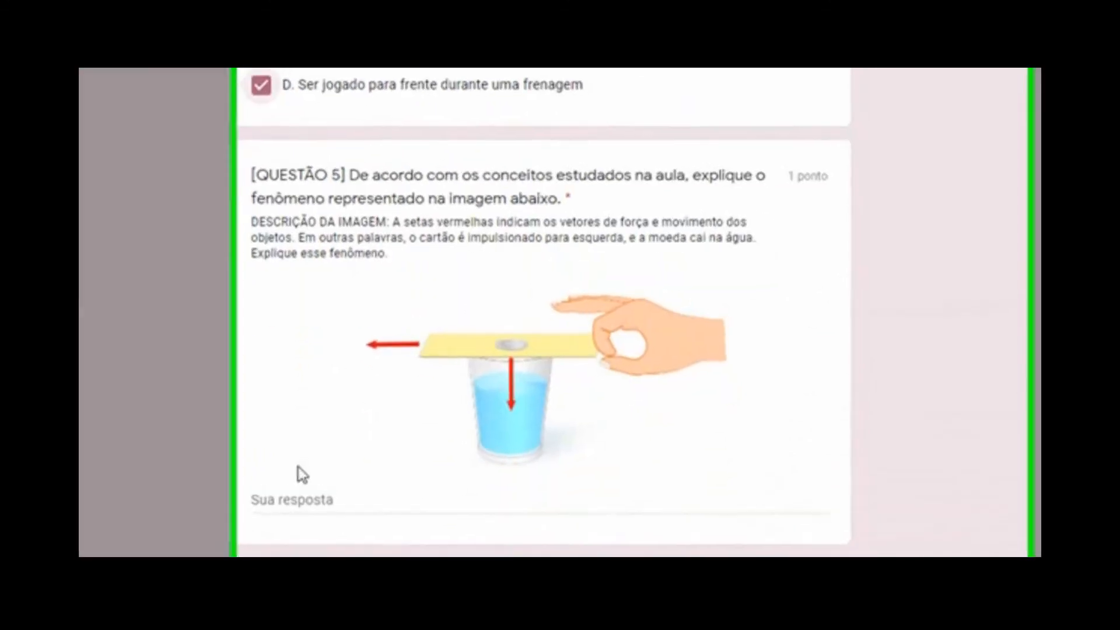
# Type a placeholder answer for question 5, rate question 6 as 4, and submit the response
pyautogui.click(315, 496)
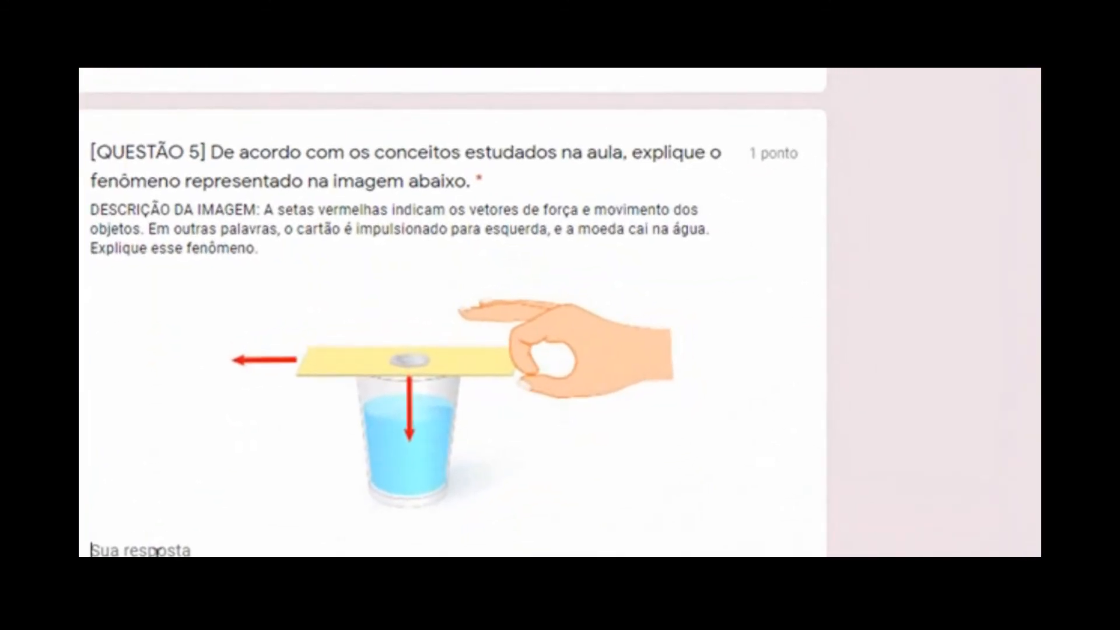
pyautogui.write('hushaushauhsuahsuahushauhs')
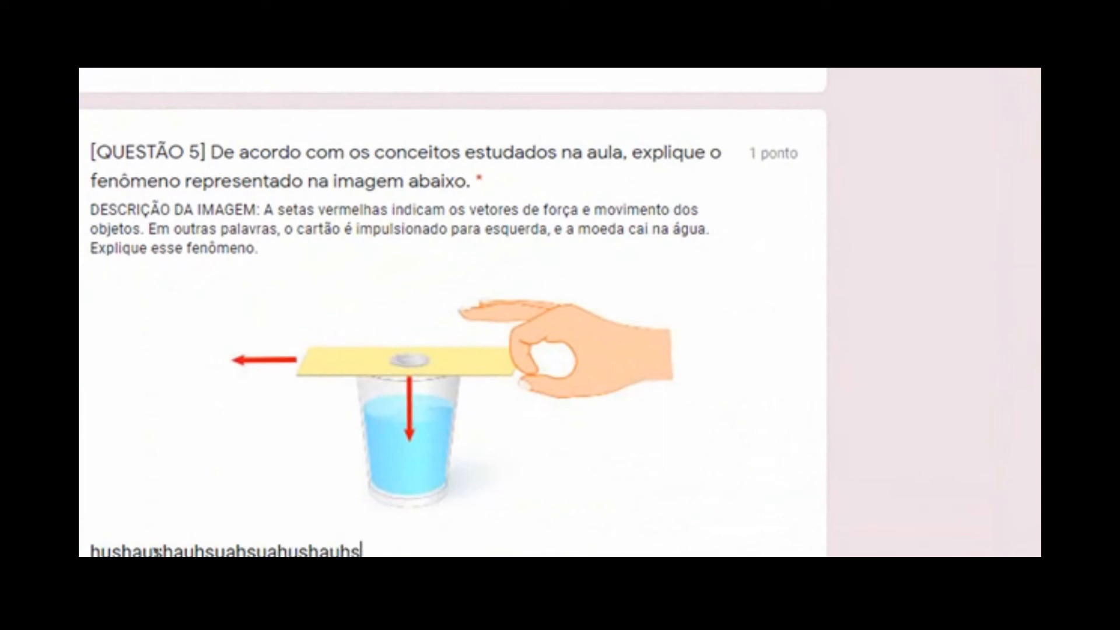
pyautogui.write('uahsuhasuha')
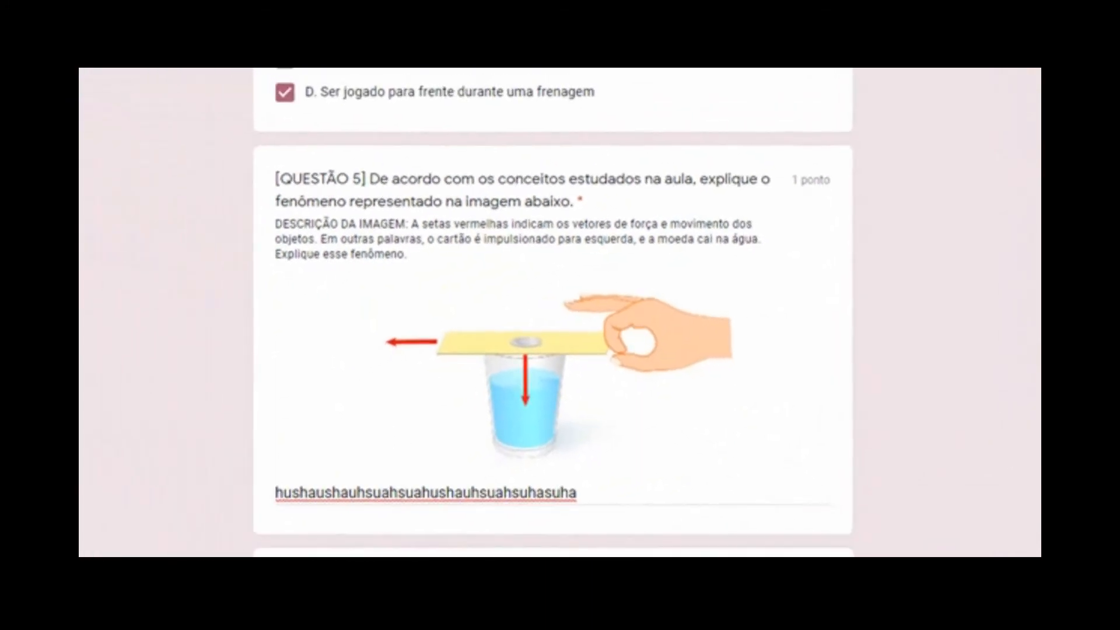
pyautogui.scroll(-5, 560, 312)
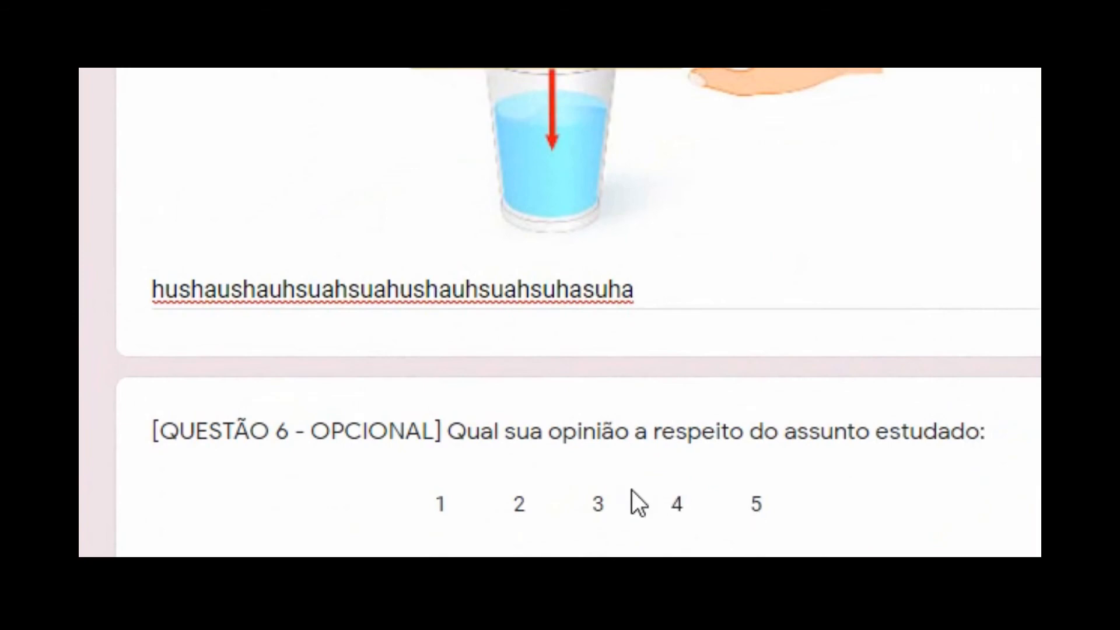
pyautogui.click(660, 558)
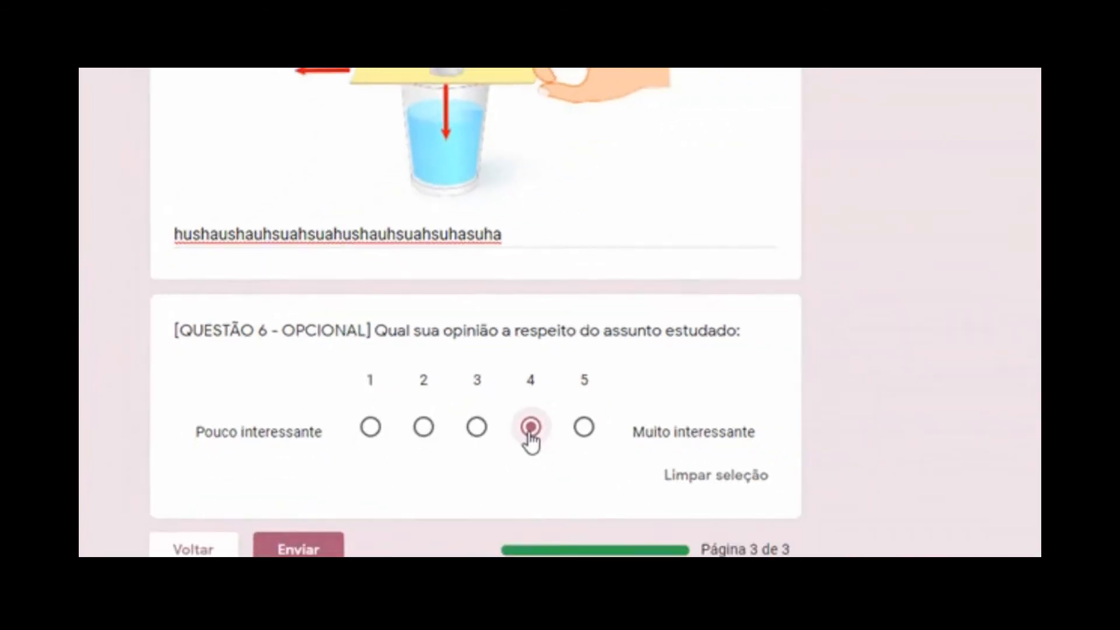
pyautogui.click(315, 508)
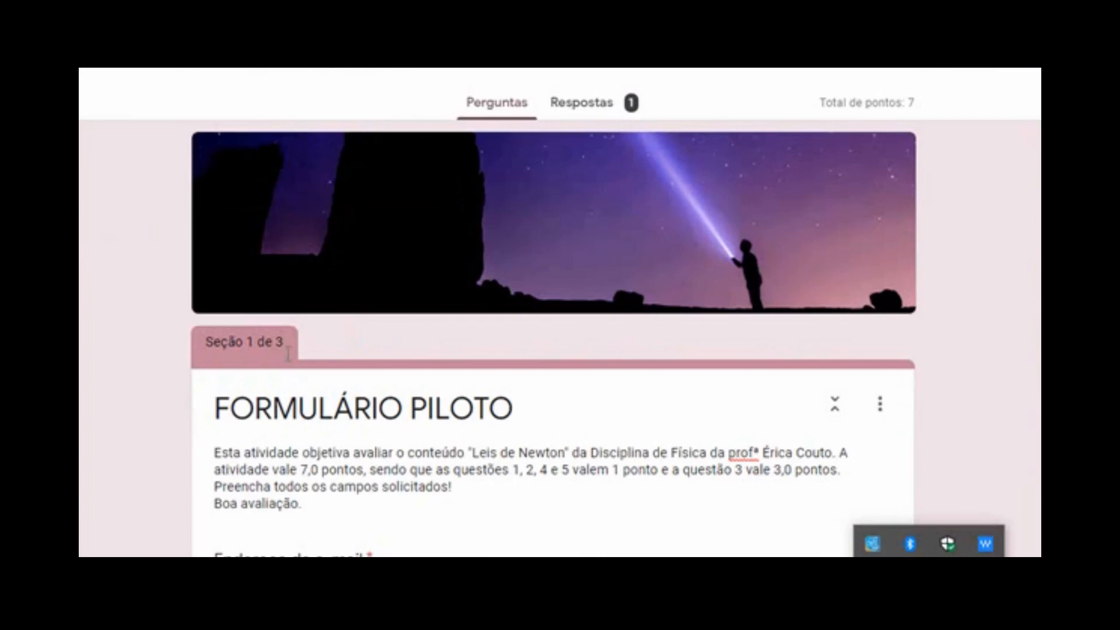
# Open Respostas and scroll the Resumo to the 5/7 Pontuações card and question results
pyautogui.click(601, 110)
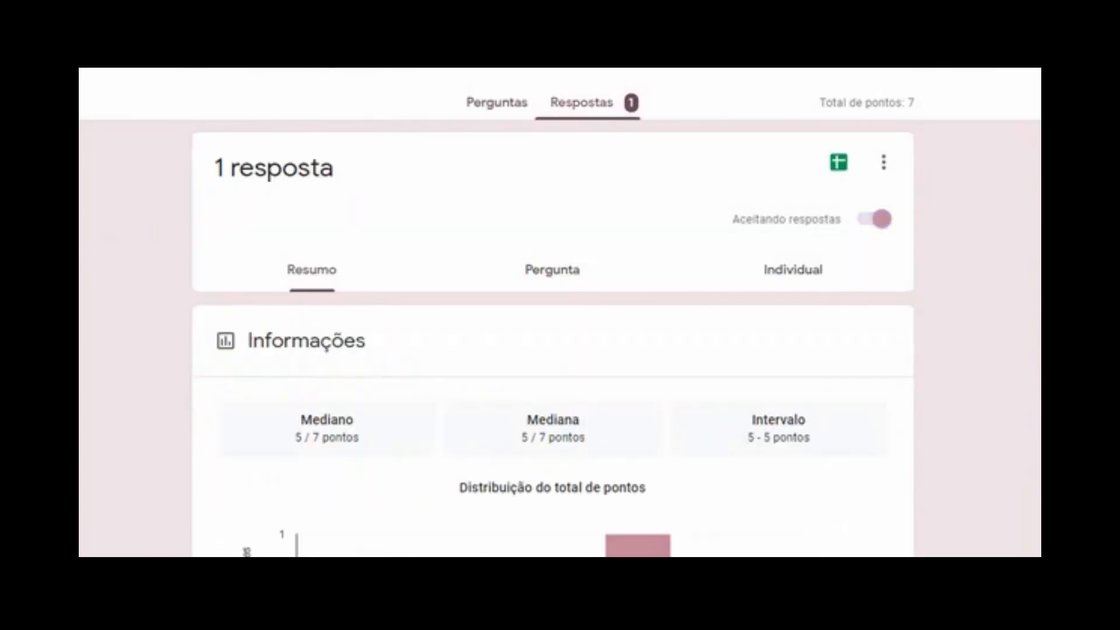
pyautogui.scroll(-1, 553, 338)
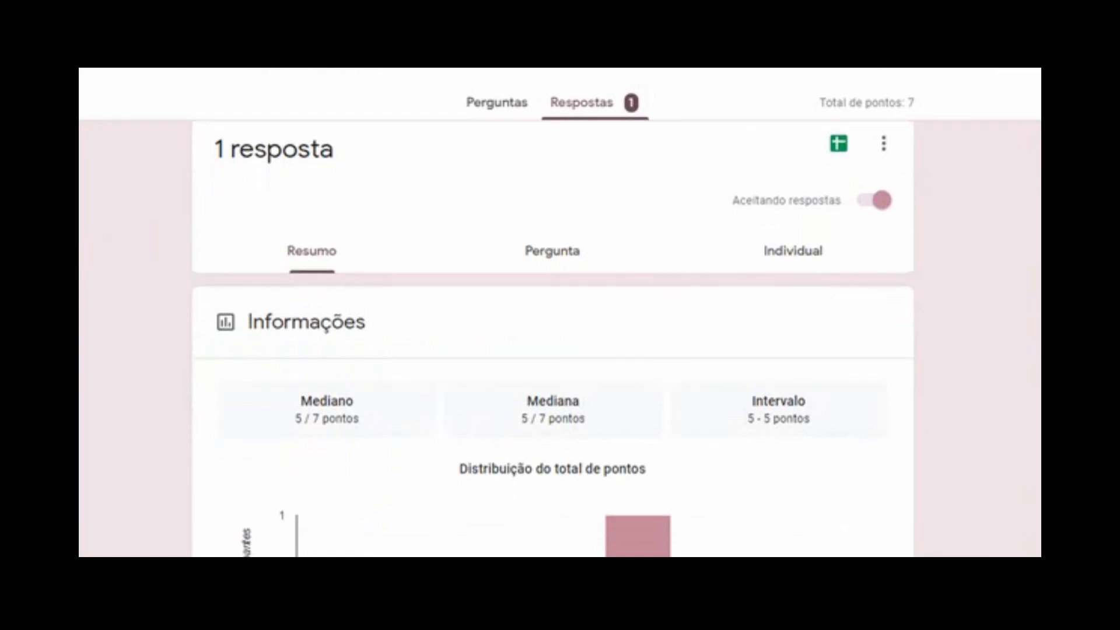
pyautogui.scroll(1, 553, 339)
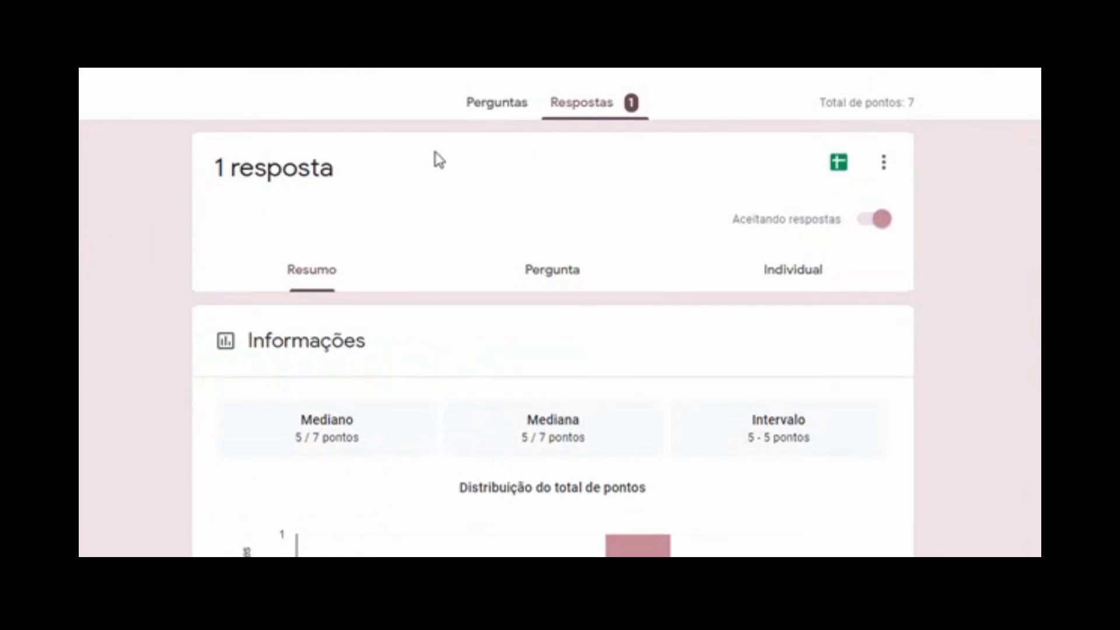
pyautogui.scroll(-3, 562, 175)
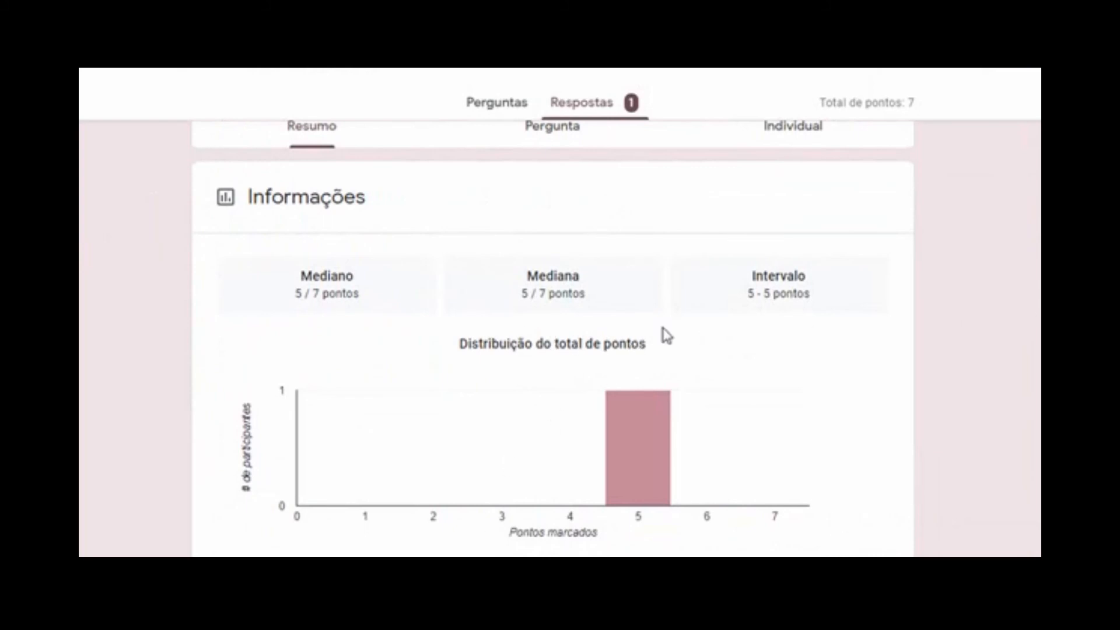
pyautogui.moveTo(665, 507)
pyautogui.scroll(-2, 553, 326)
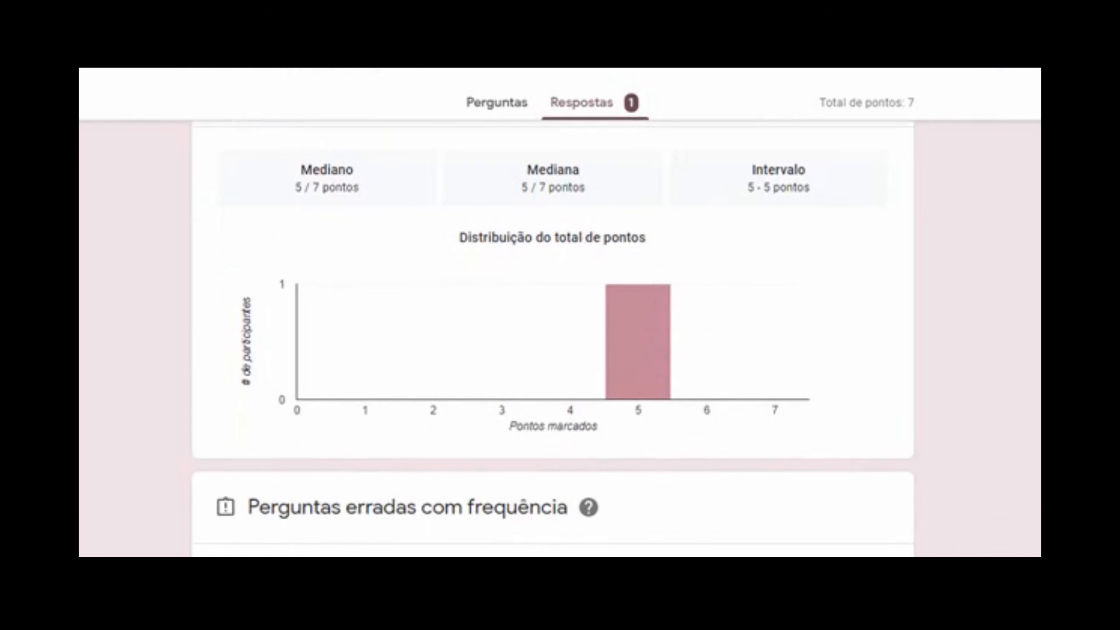
pyautogui.scroll(-5, 553, 338)
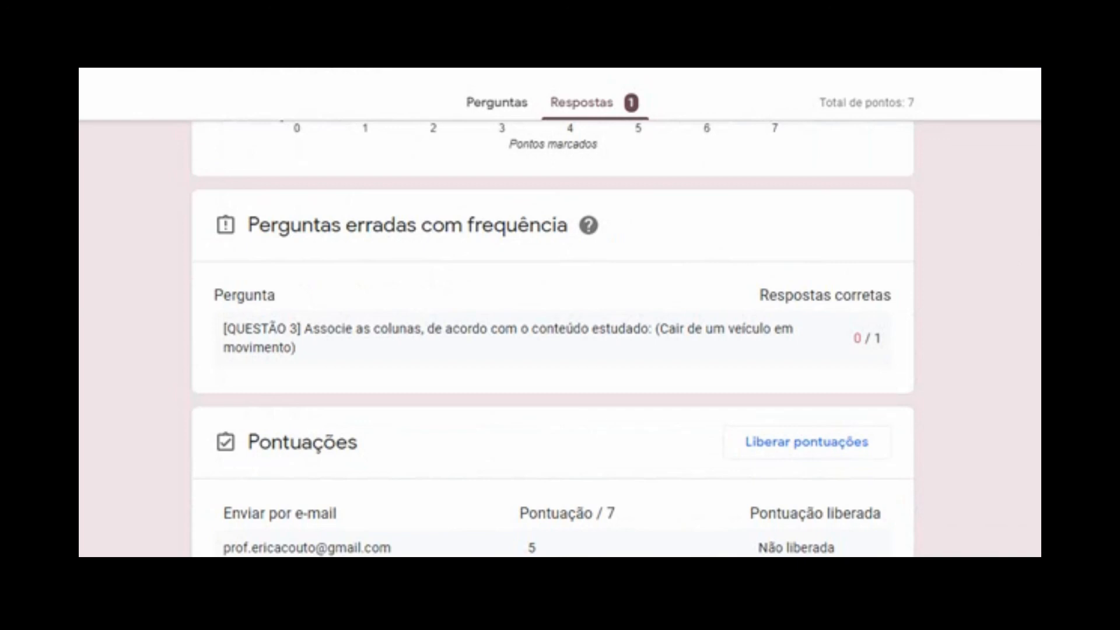
pyautogui.scroll(-1, 553, 338)
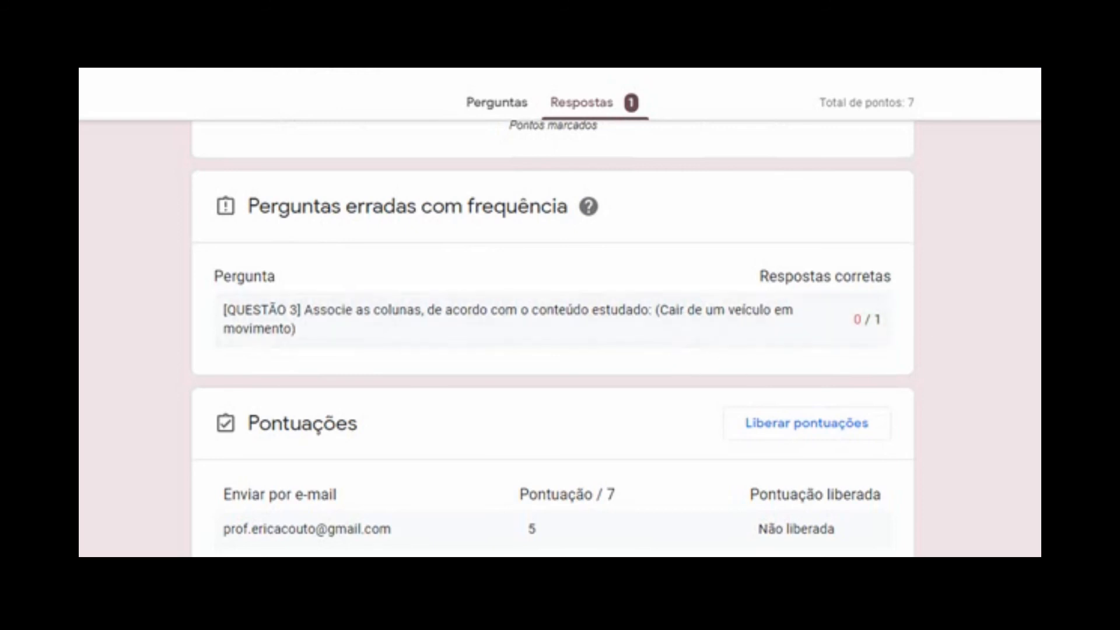
pyautogui.scroll(-4, 553, 338)
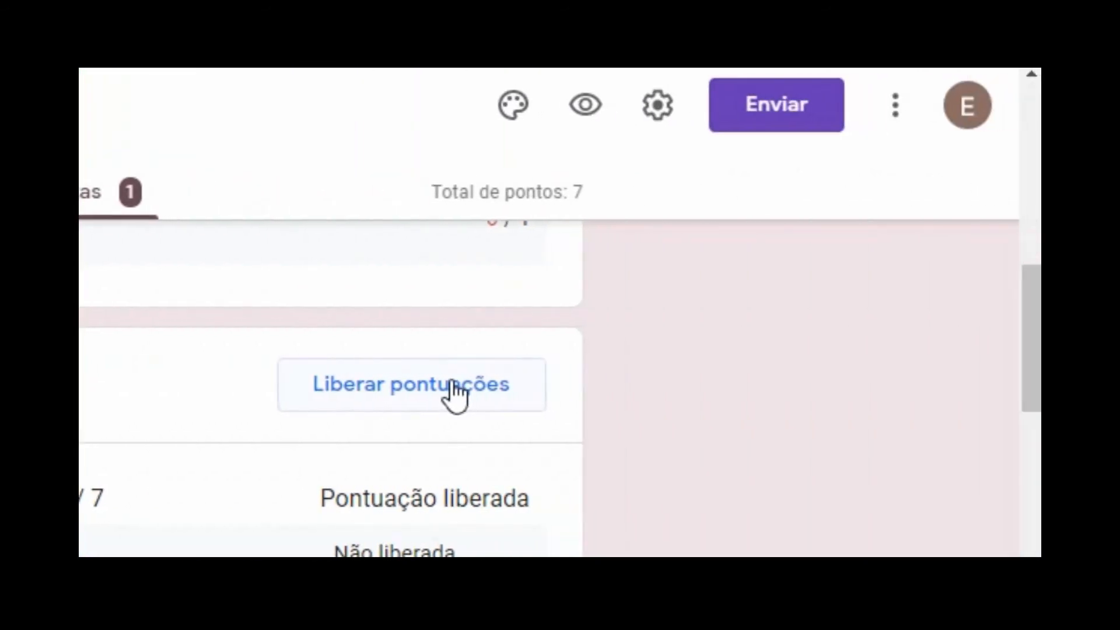
pyautogui.moveTo(1037, 339); pyautogui.dragTo(1037, 397)
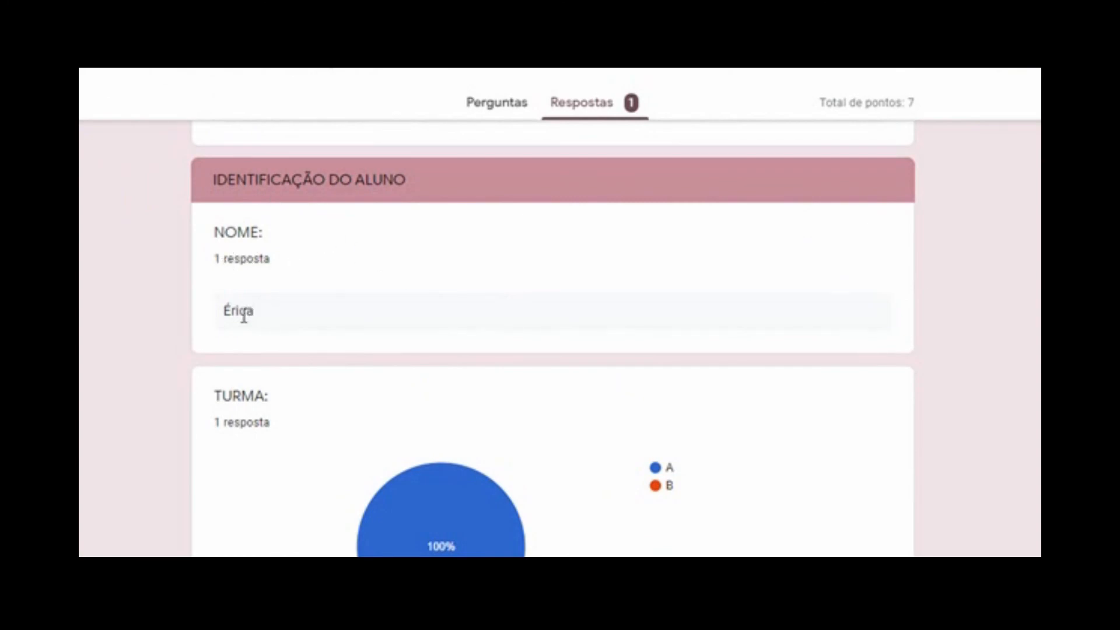
pyautogui.scroll(-3, 990, 317)
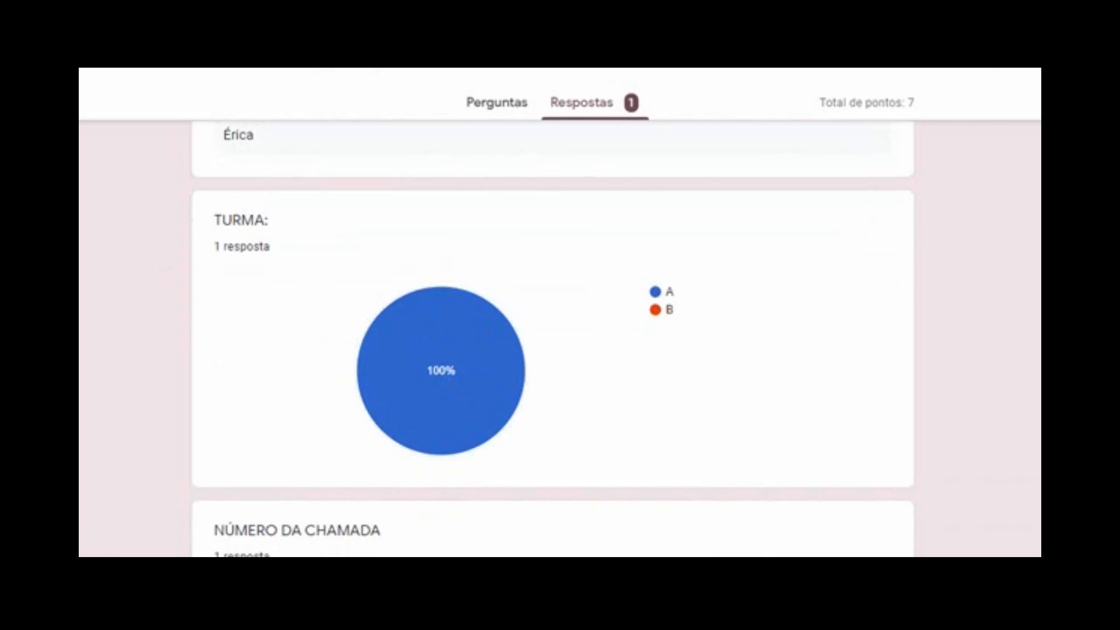
pyautogui.scroll(-3, 552, 338)
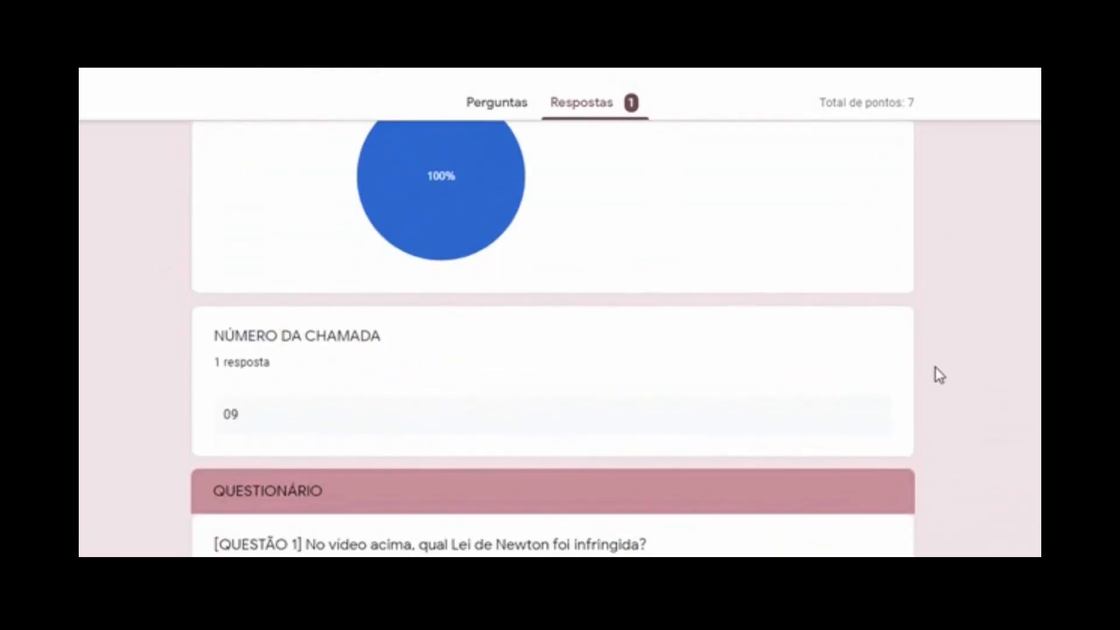
pyautogui.scroll(-5, 553, 338)
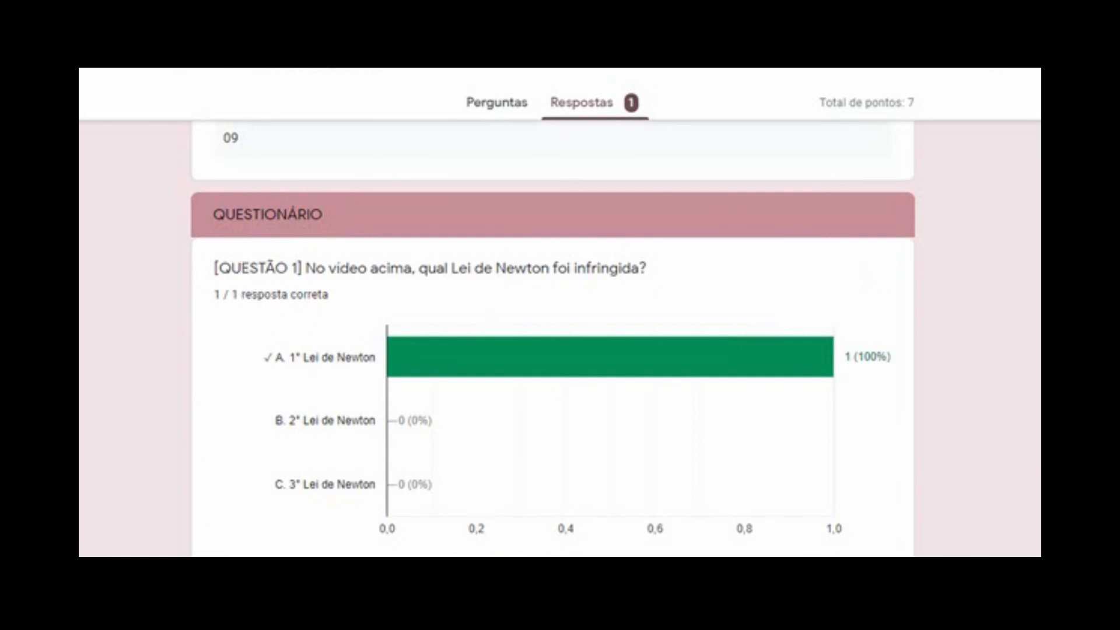
pyautogui.scroll(-8, 553, 338)
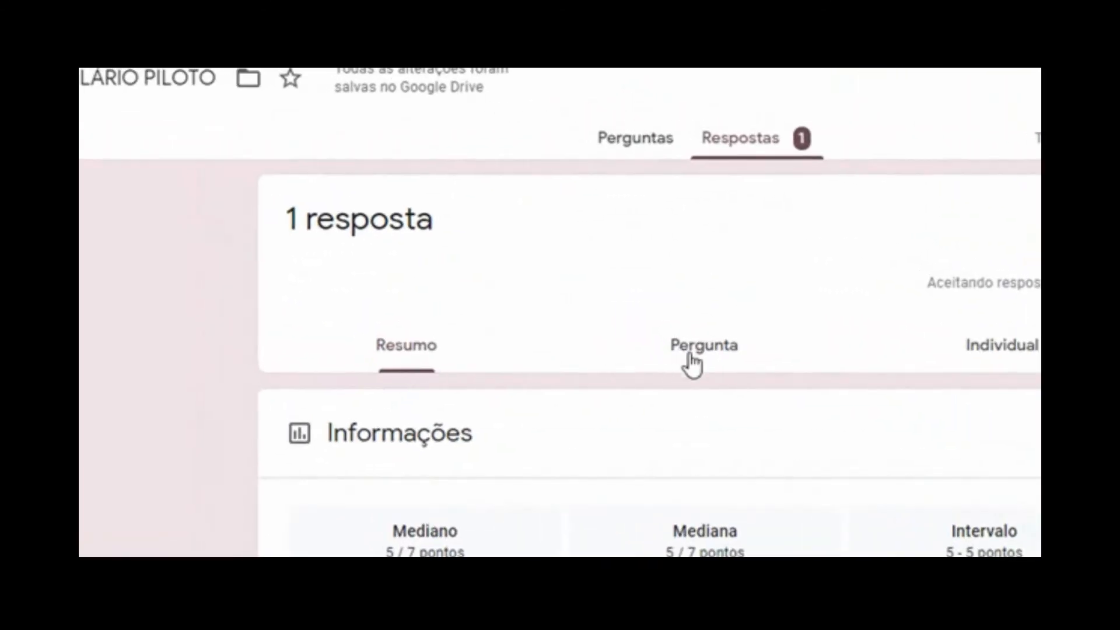
# Glance at the per-question view, then switch to Individual to see the 5/7 submission
pyautogui.click(724, 371)
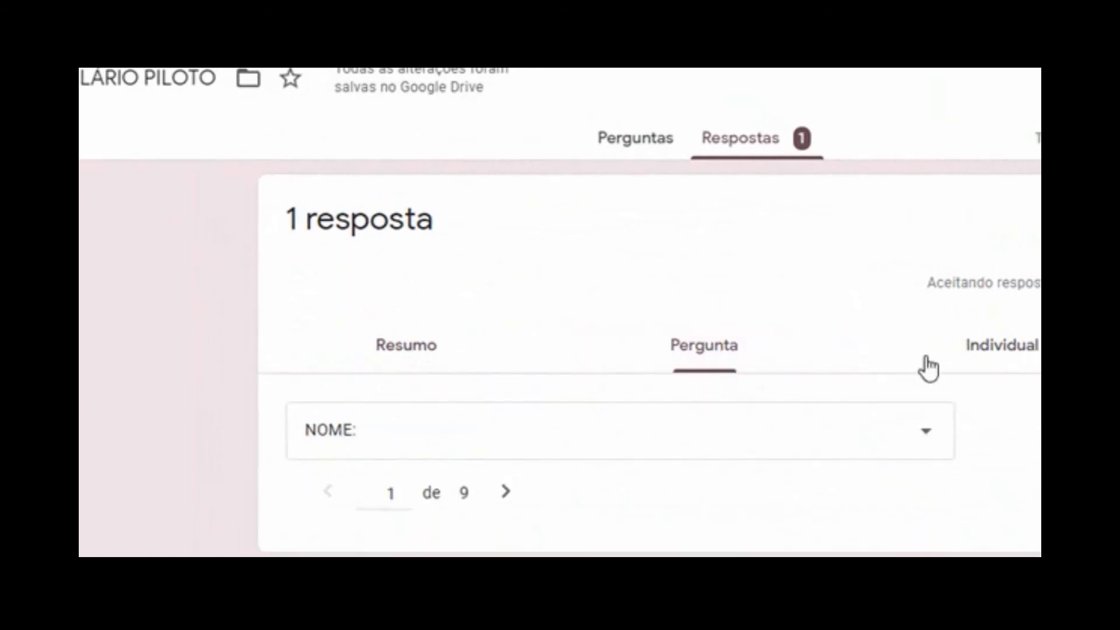
pyautogui.click(922, 437)
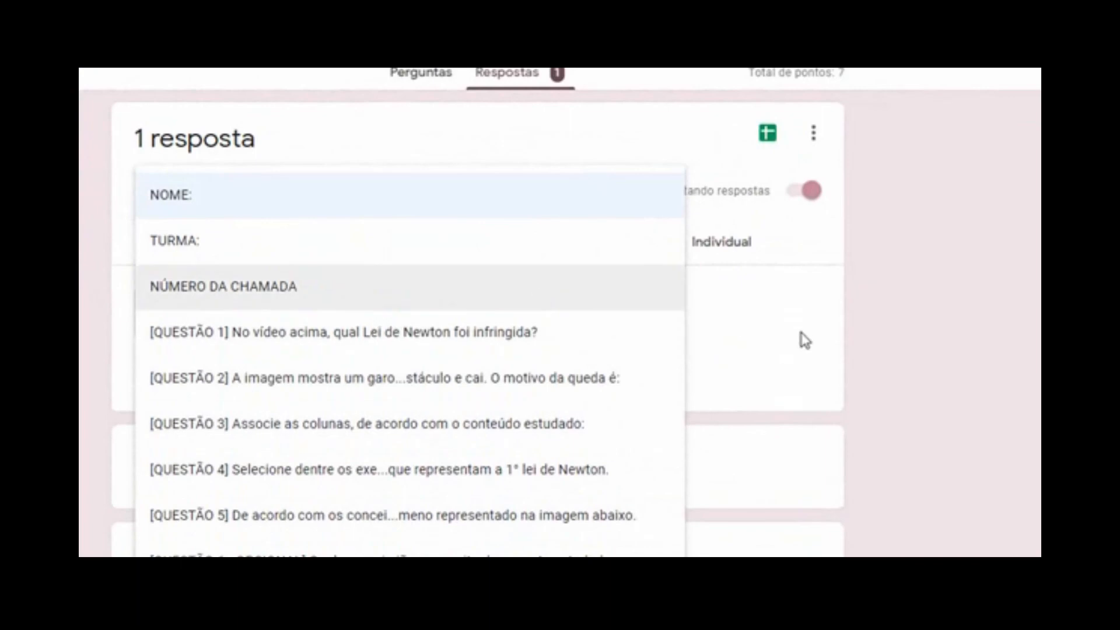
pyautogui.click(986, 291)
pyautogui.click(726, 244)
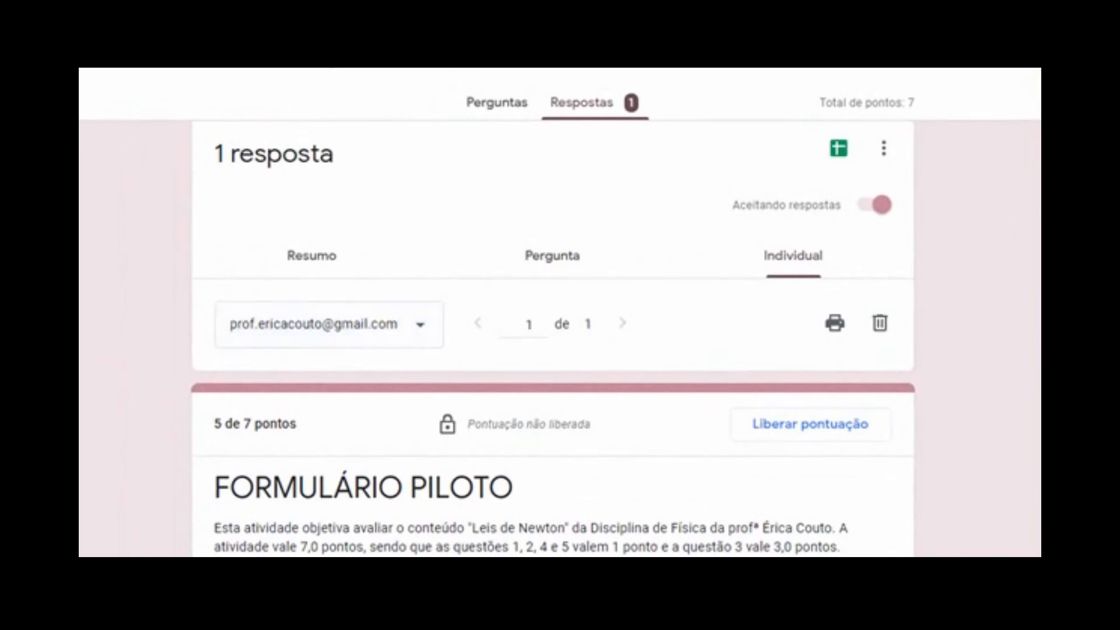
# Set QUESTÃO 5's points to 1, raising the submission's total to 6 of 7
pyautogui.scroll(-4, 552, 338)
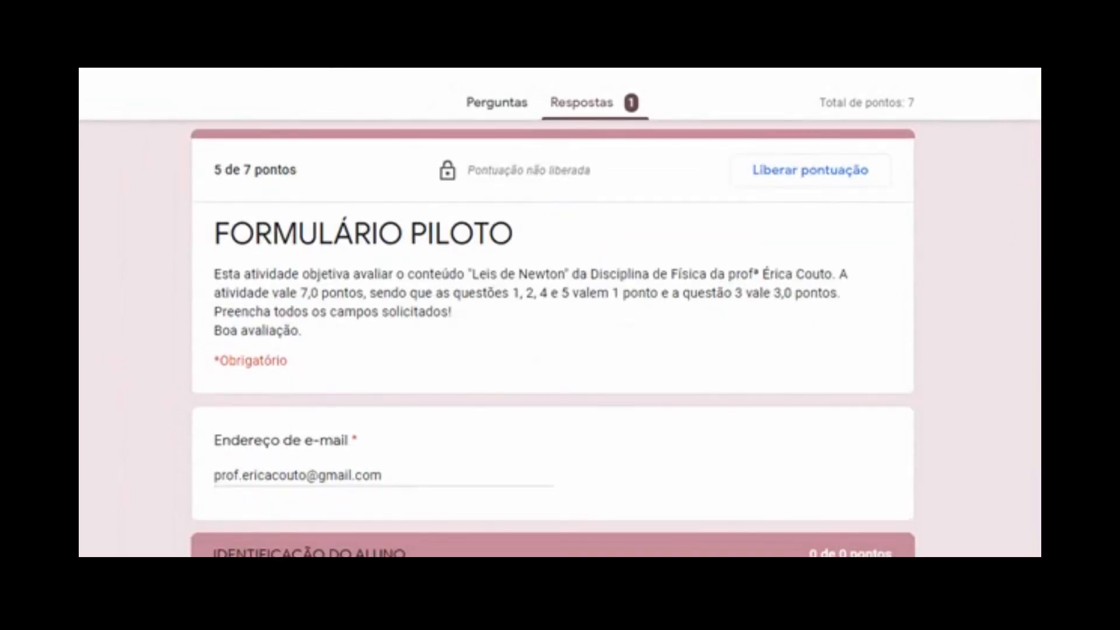
pyautogui.scroll(-13, 552, 338)
pyautogui.scroll(3, 552, 339)
pyautogui.scroll(-6, 783, 343)
pyautogui.scroll(3, 783, 343)
pyautogui.scroll(-1, 782, 343)
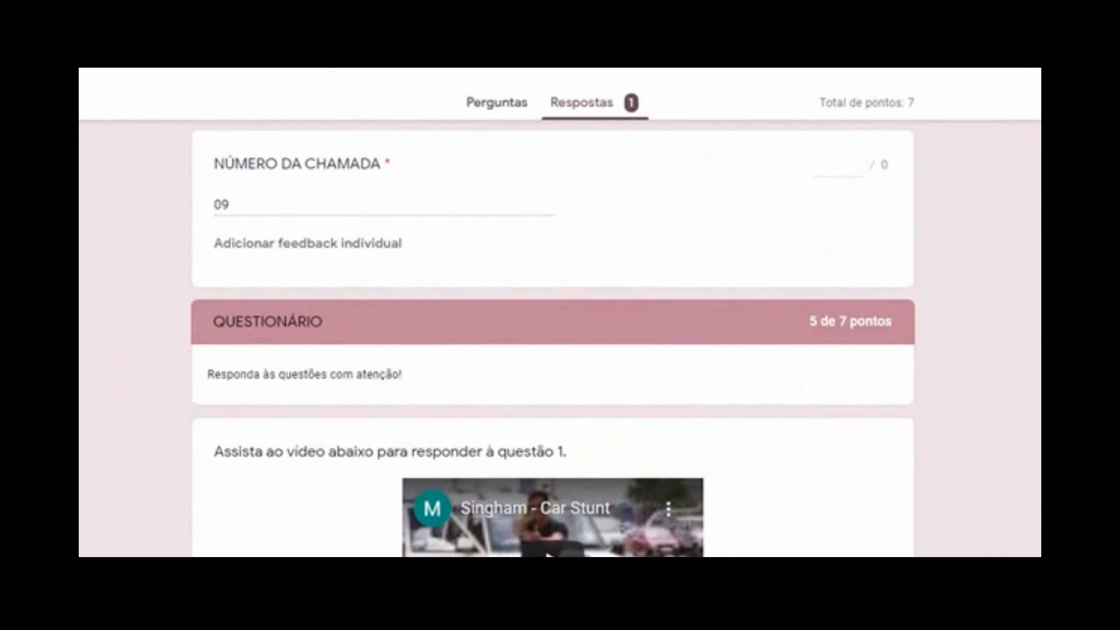
pyautogui.scroll(-20, 552, 341)
pyautogui.scroll(-8, 553, 341)
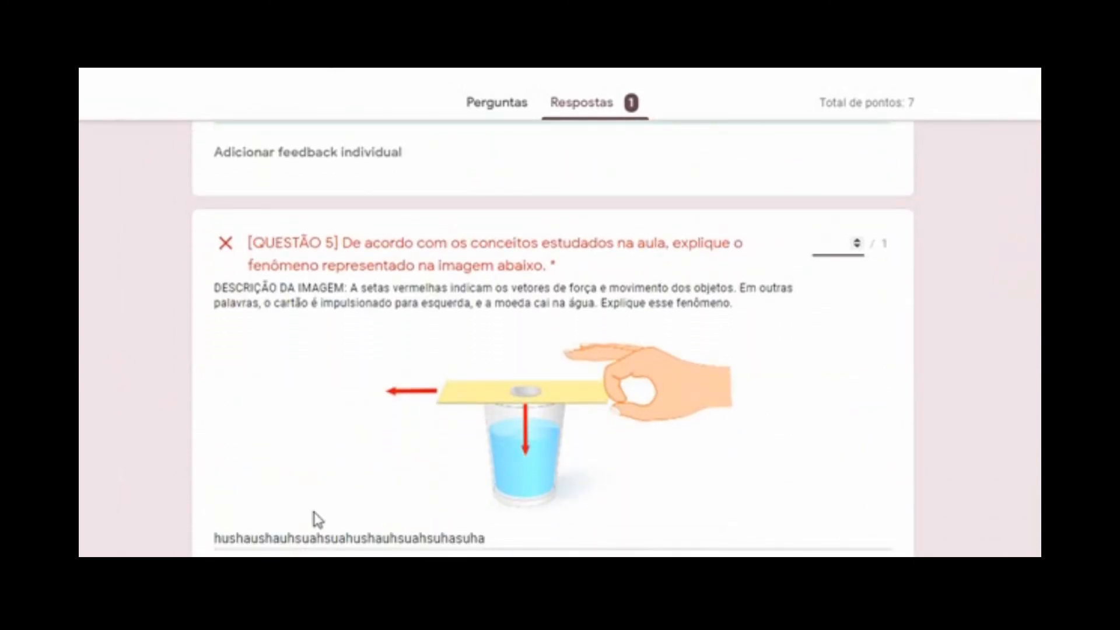
pyautogui.click(856, 241)
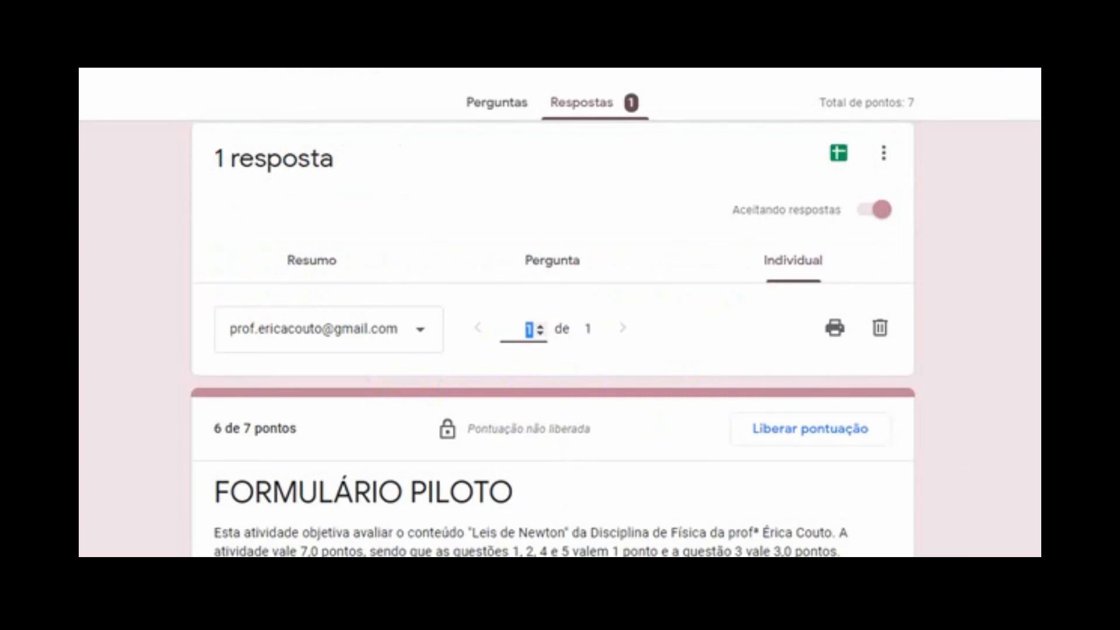
pyautogui.scroll(-15, 552, 338)
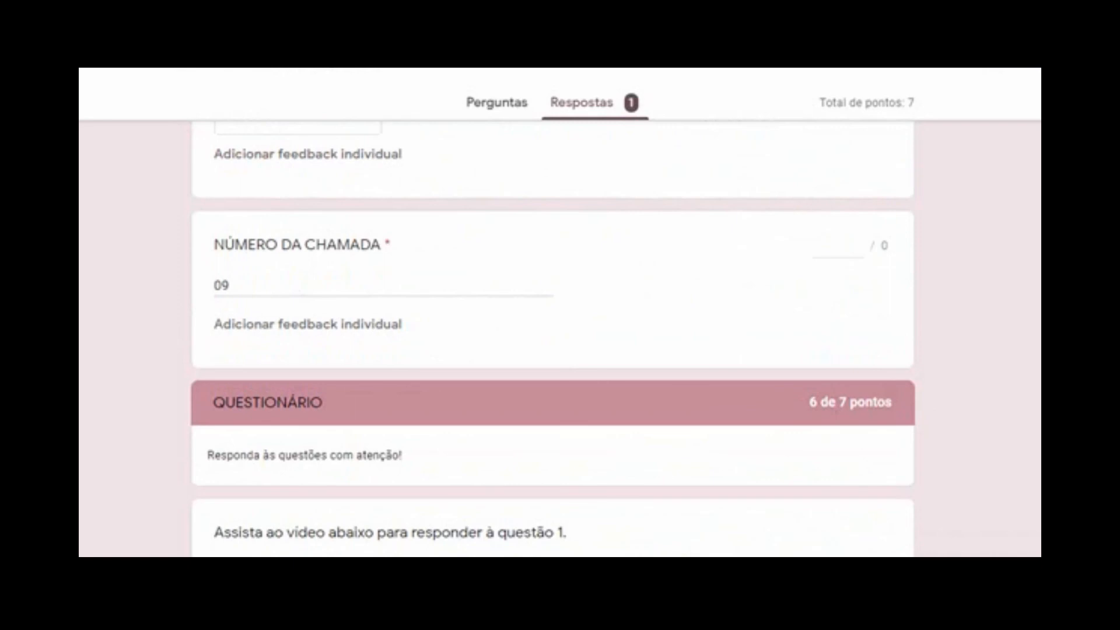
pyautogui.scroll(-20, 552, 338)
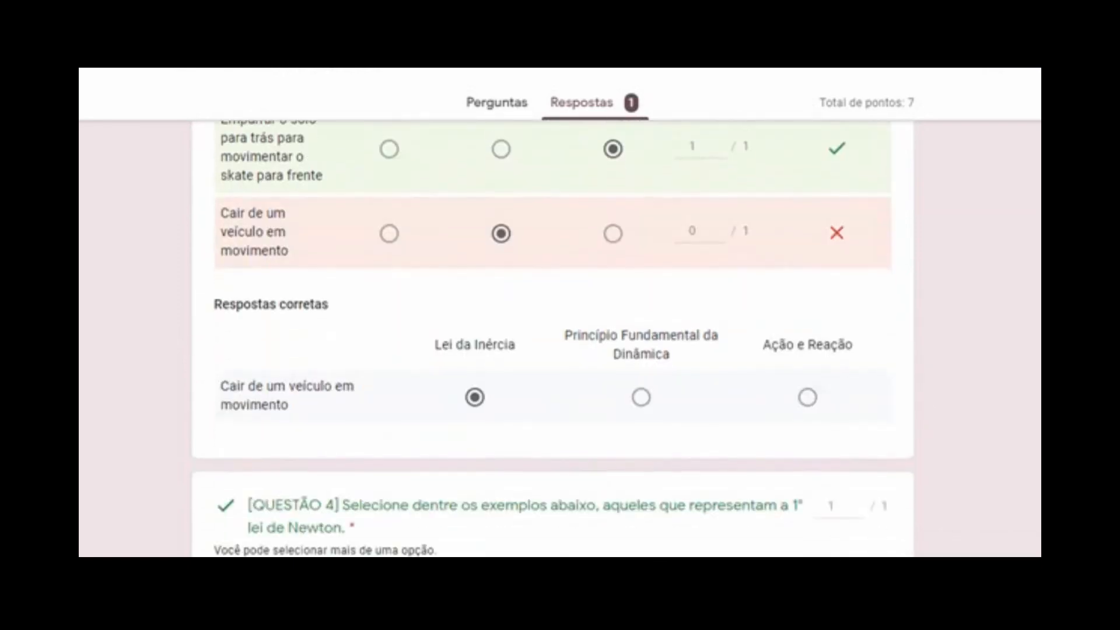
pyautogui.scroll(4, 552, 338)
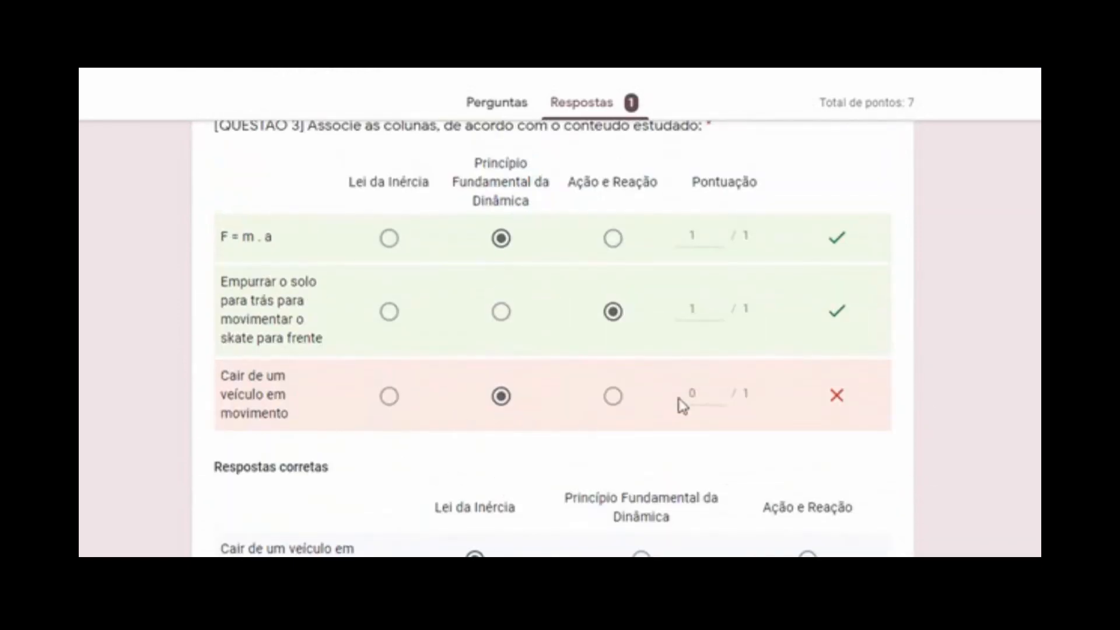
pyautogui.scroll(20, 553, 338)
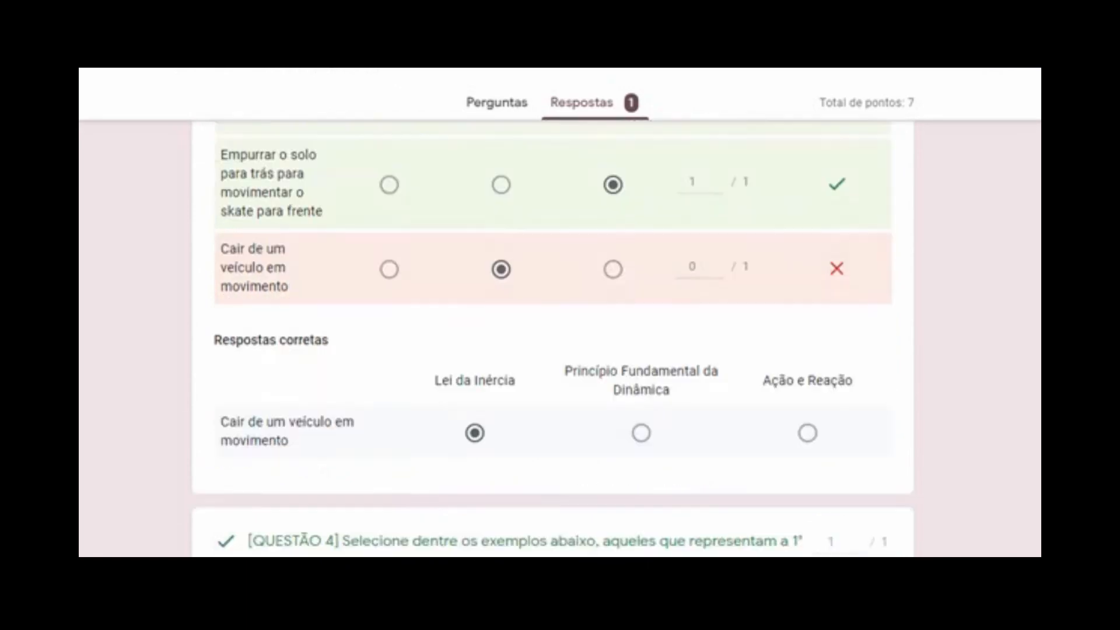
pyautogui.scroll(5, 552, 339)
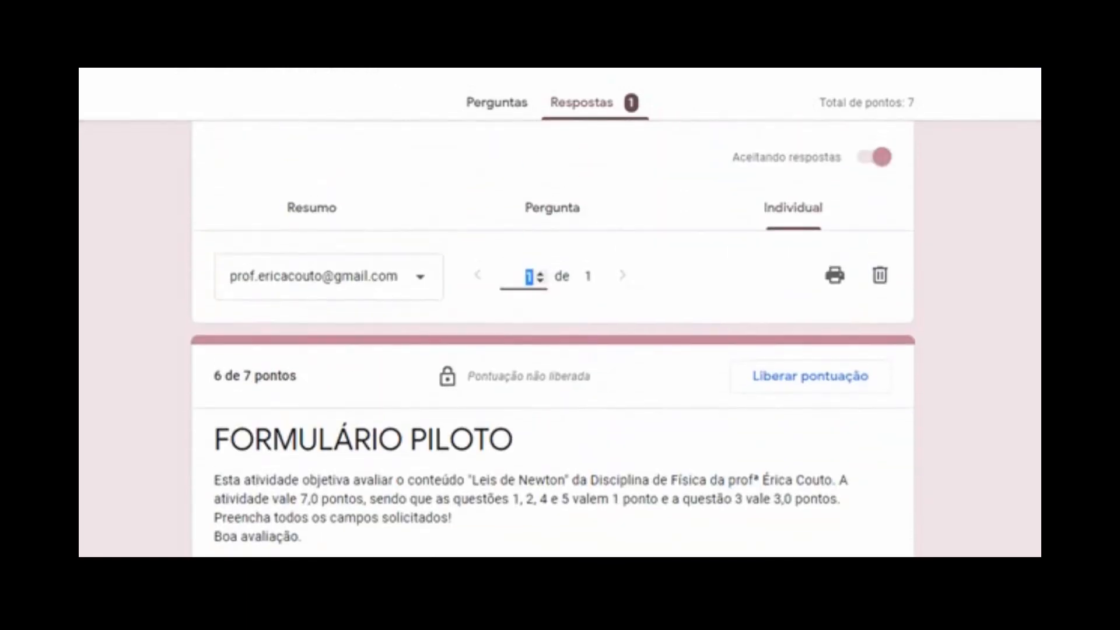
# Start Liberar pontuação, then cancel so the score stays unreleased
pyautogui.click(816, 380)
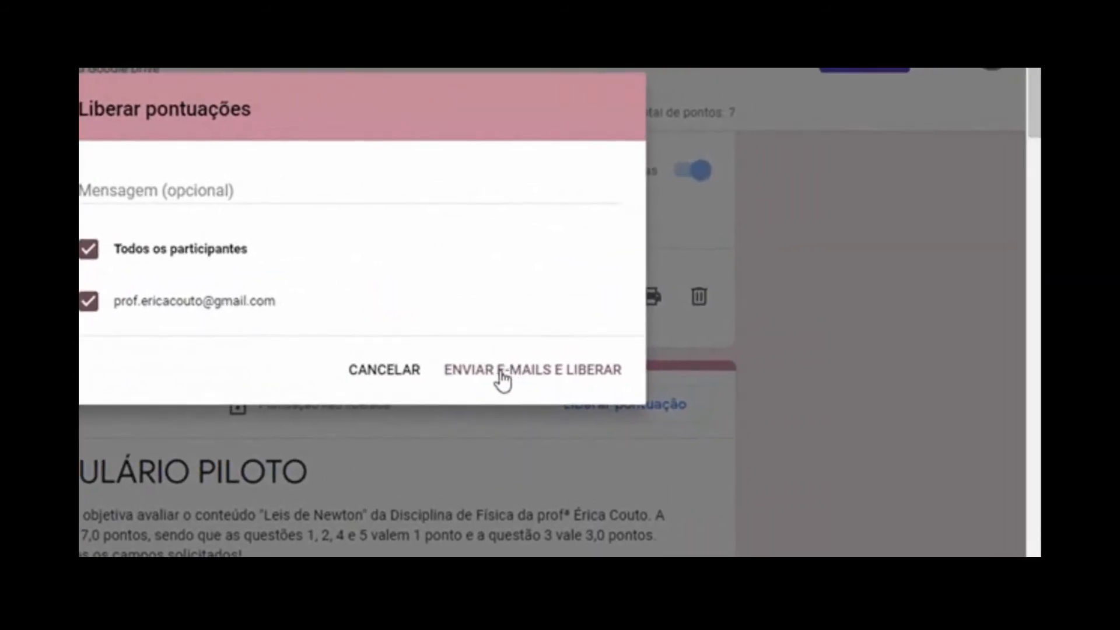
pyautogui.click(175, 198)
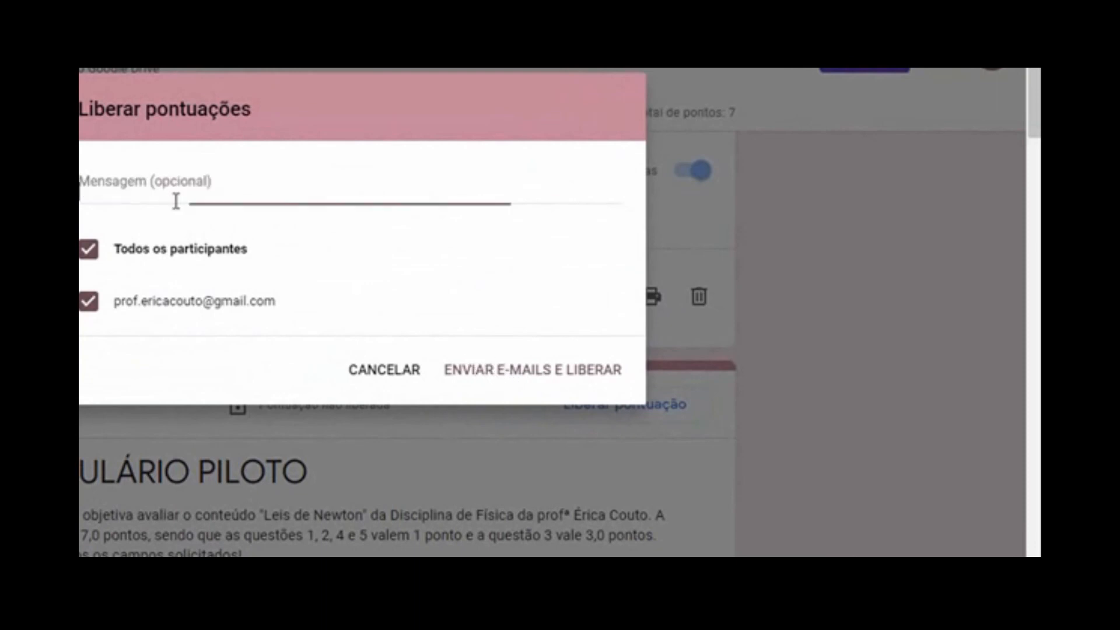
pyautogui.click(411, 376)
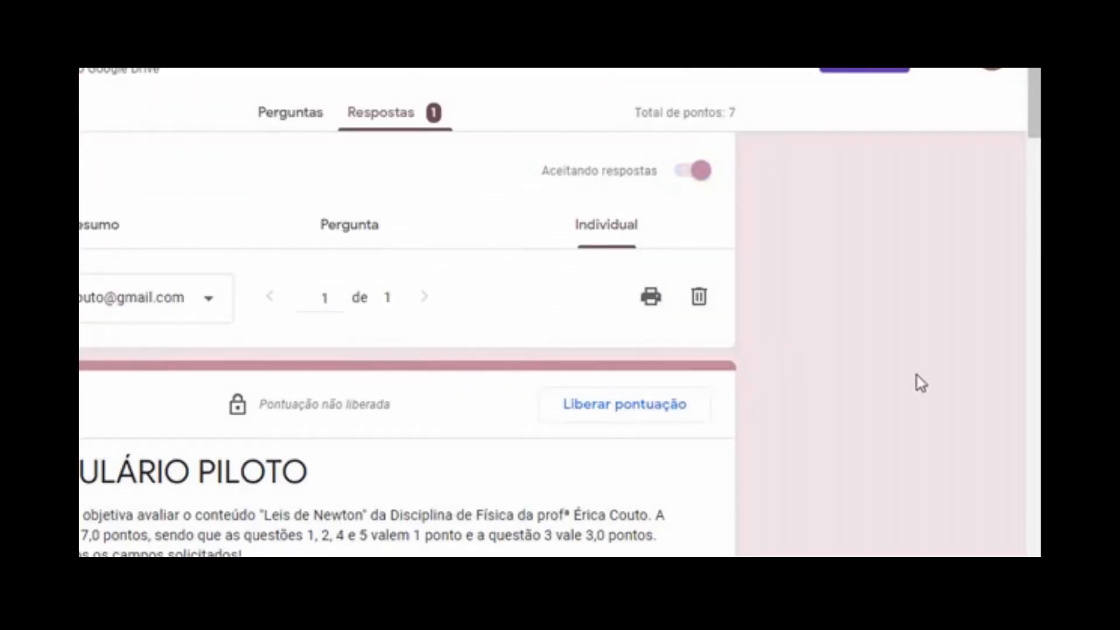
pyautogui.scroll(1, 1025, 113)
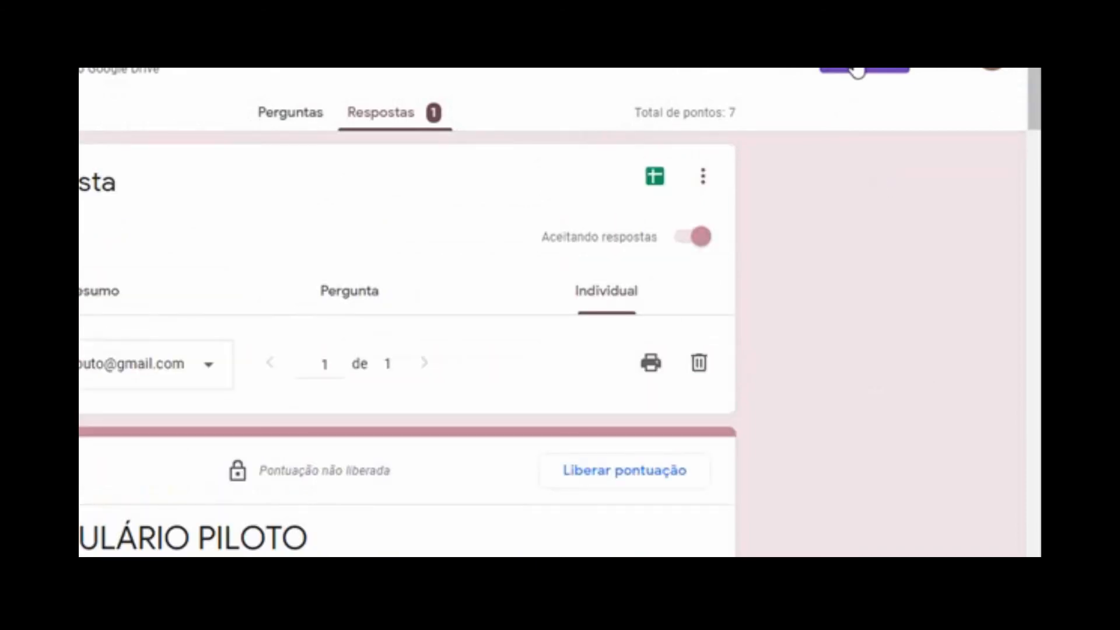
# From the Perguntas page, create a short forms.gle share link under Enviar's link option
pyautogui.click(310, 112)
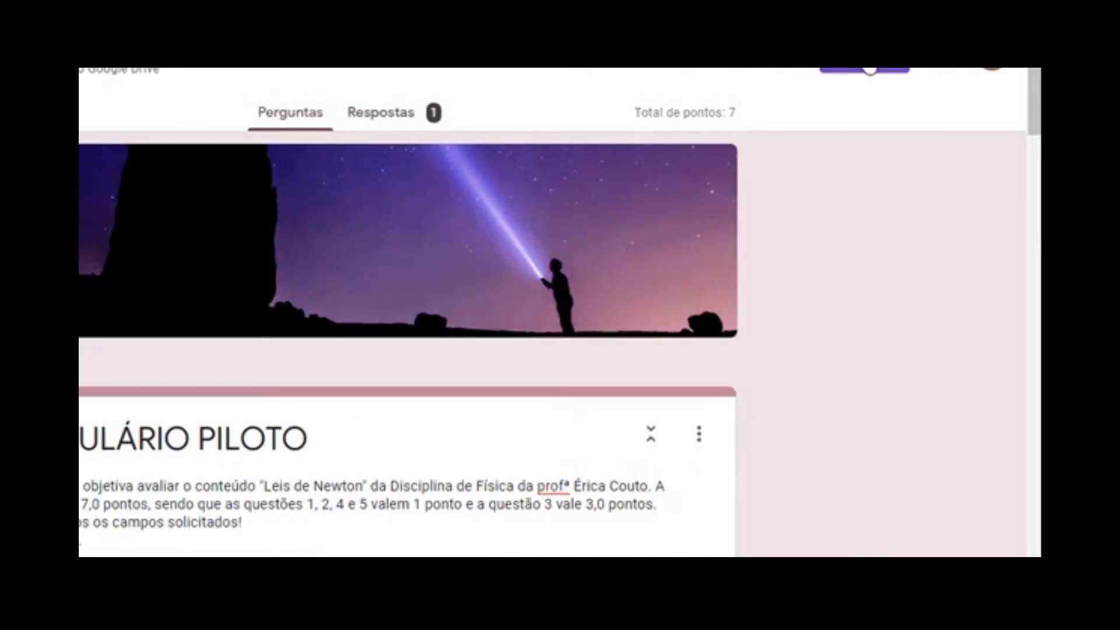
pyautogui.click(870, 68)
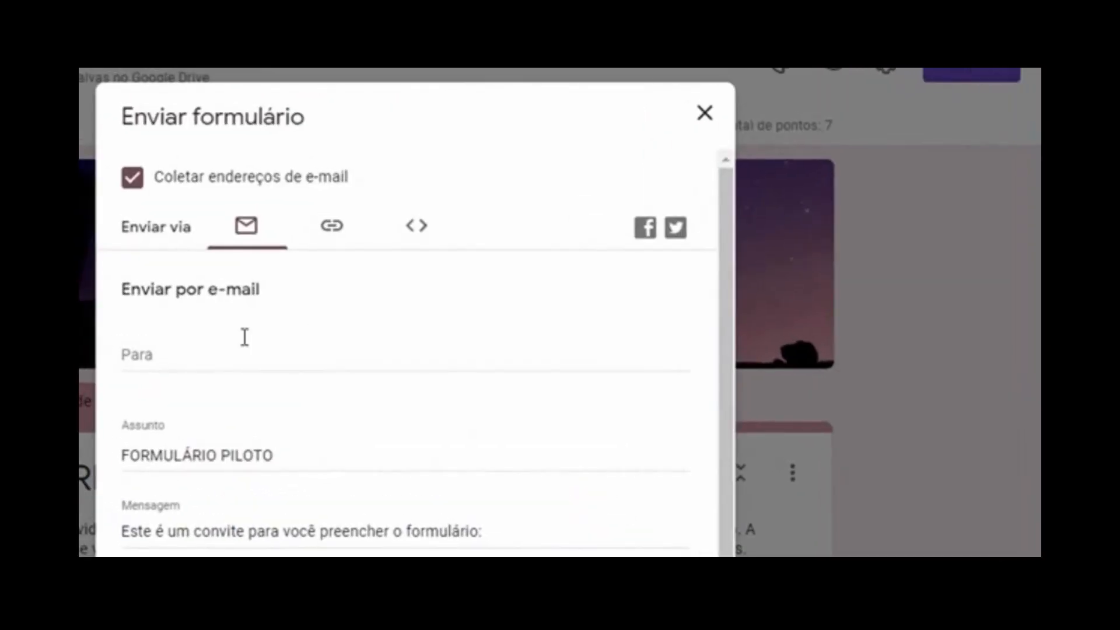
pyautogui.click(163, 353)
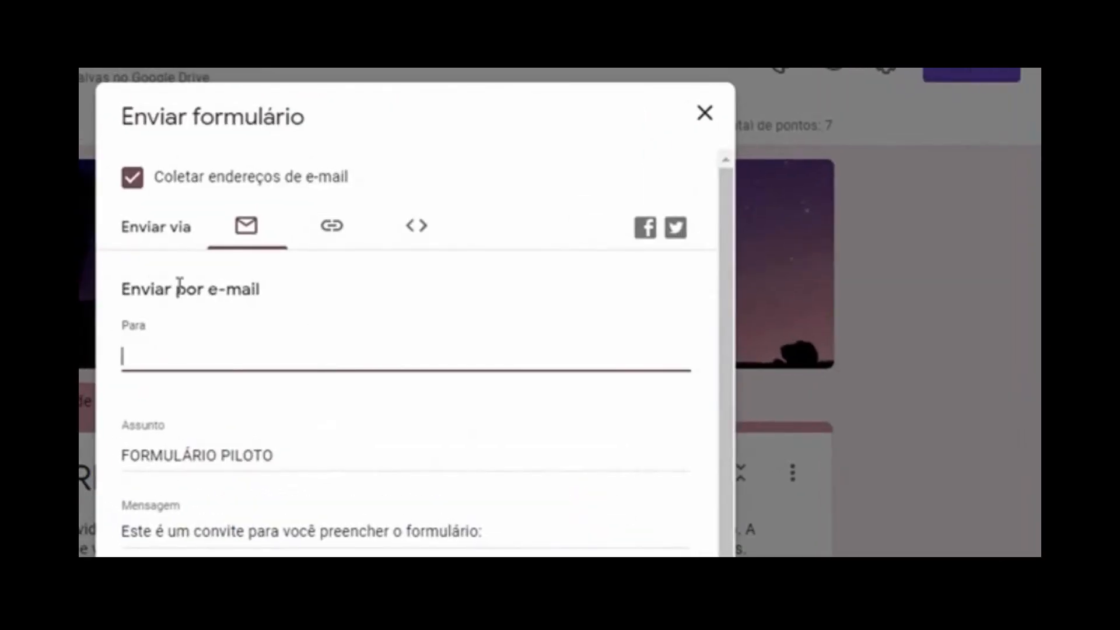
pyautogui.click(331, 229)
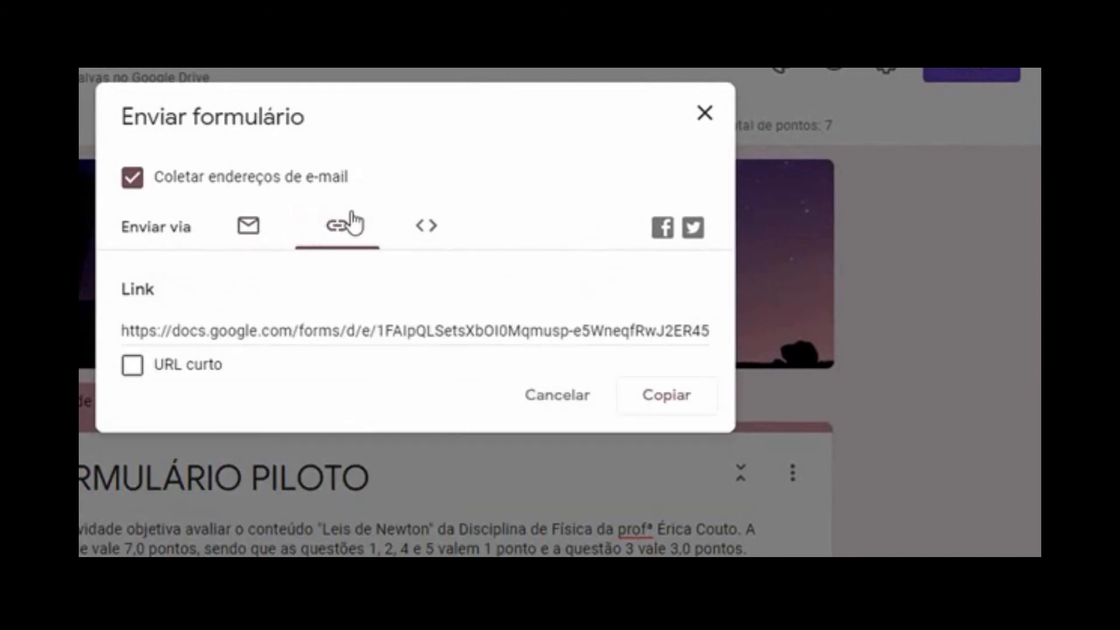
pyautogui.click(141, 375)
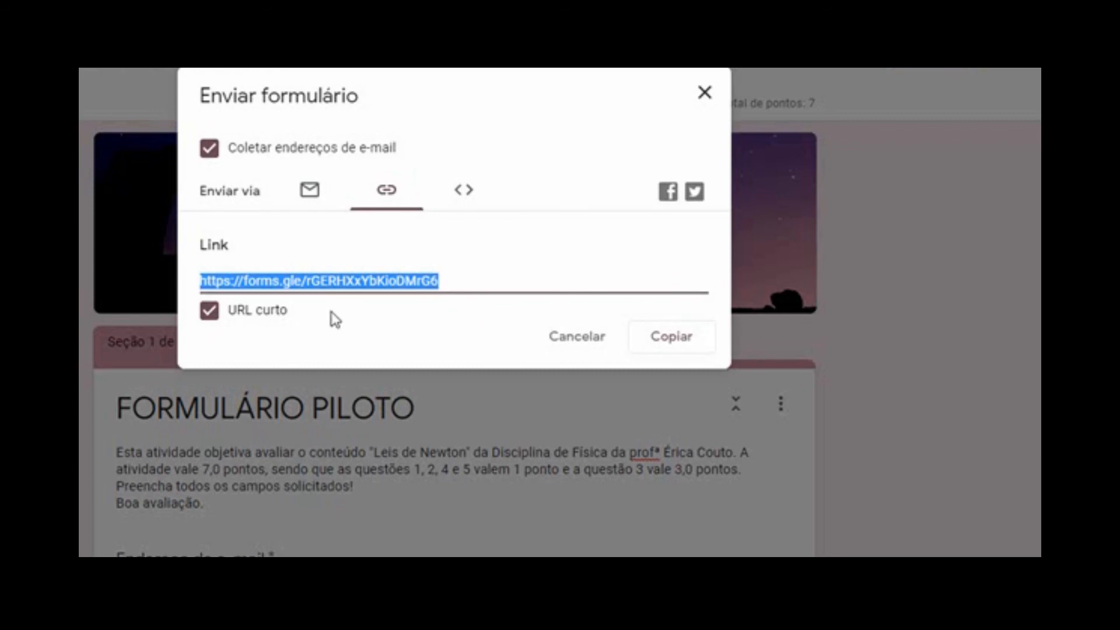
# Close the Enviar formulário dialog and look over the form's questions
pyautogui.click(706, 97)
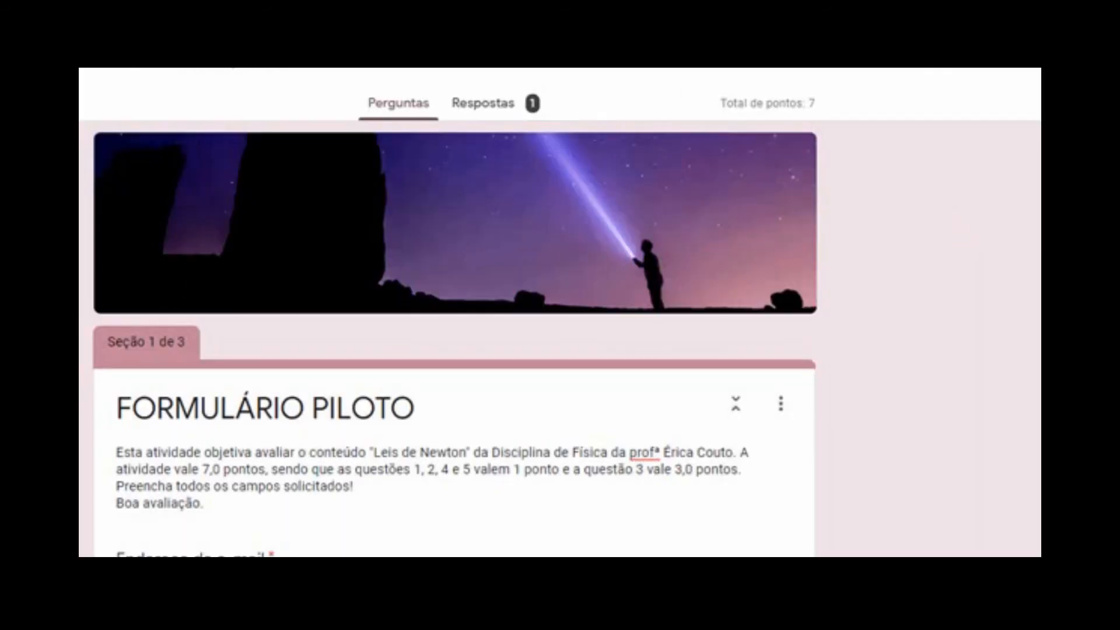
pyautogui.scroll(-7, 453, 339)
pyautogui.scroll(-5, 453, 338)
pyautogui.scroll(10, 452, 338)
pyautogui.scroll(2, 1015, 260)
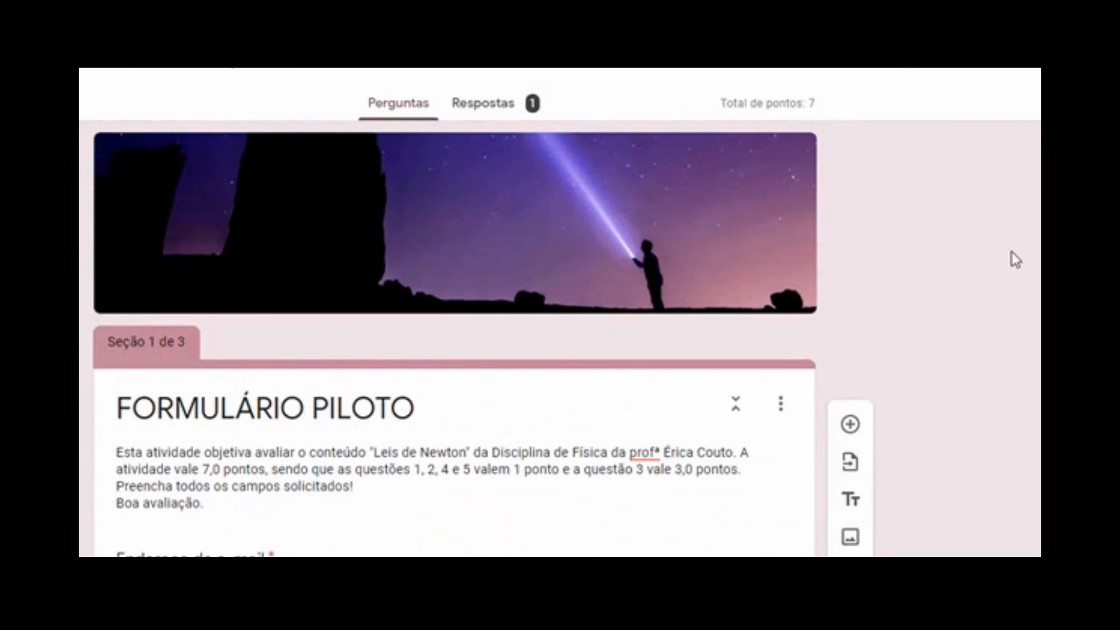